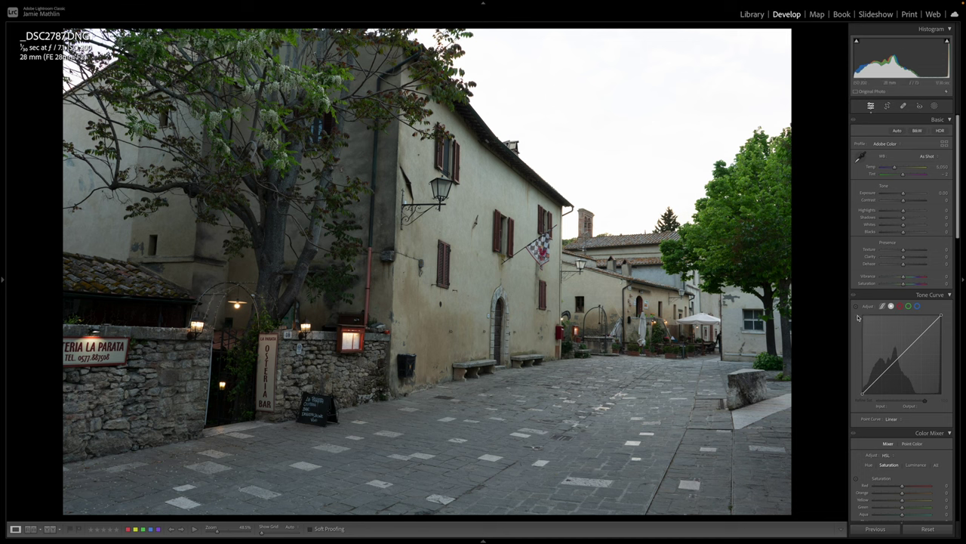
# - Run AI Denoise on the street photo with an amount of 50, producing an enhanced DNG
pyautogui.scroll(-3, 898, 305)
pyautogui.scroll(-10, 898, 305)
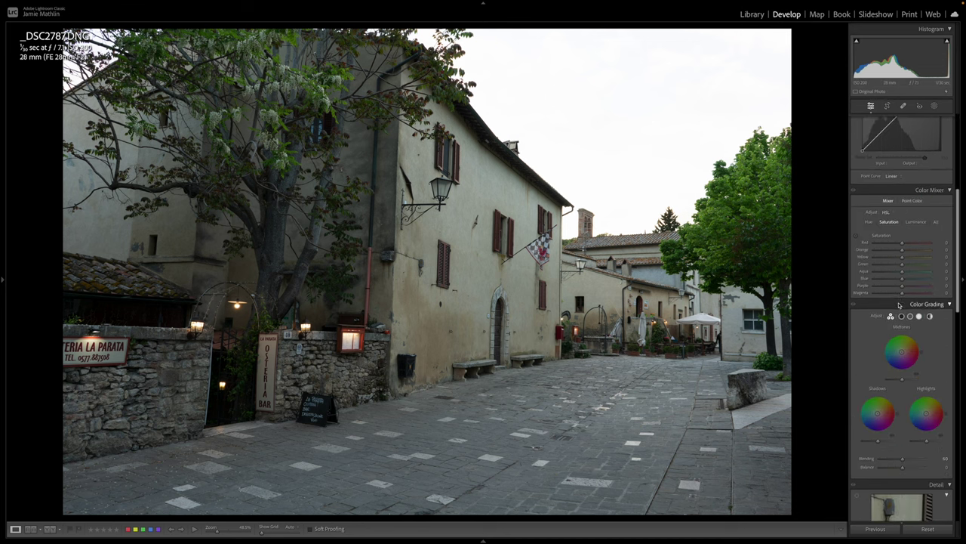
pyautogui.scroll(-1, 899, 305)
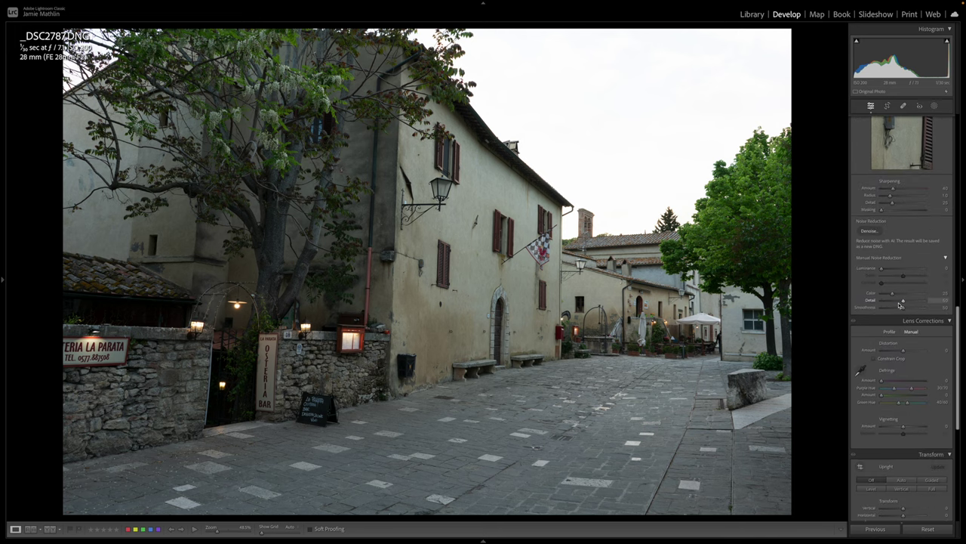
pyautogui.click(868, 232)
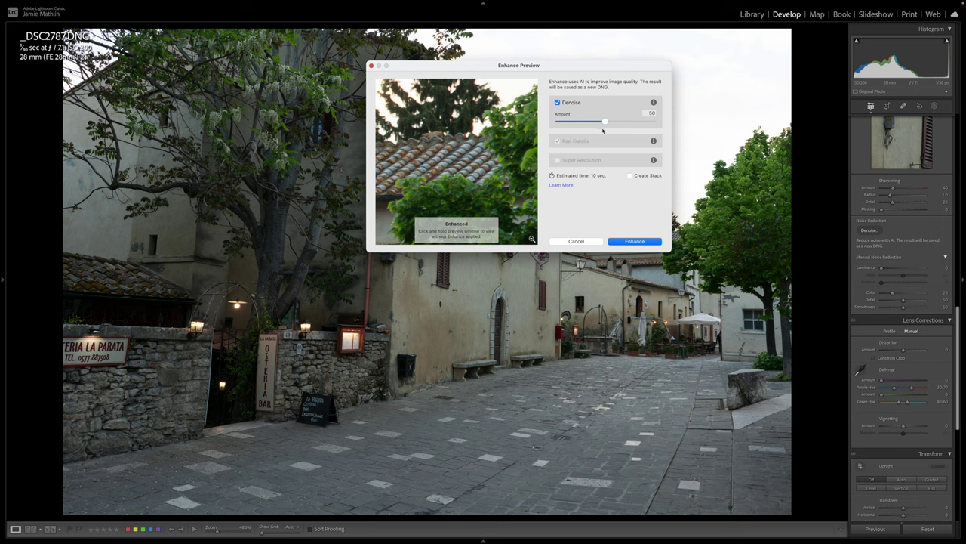
pyautogui.click(627, 242)
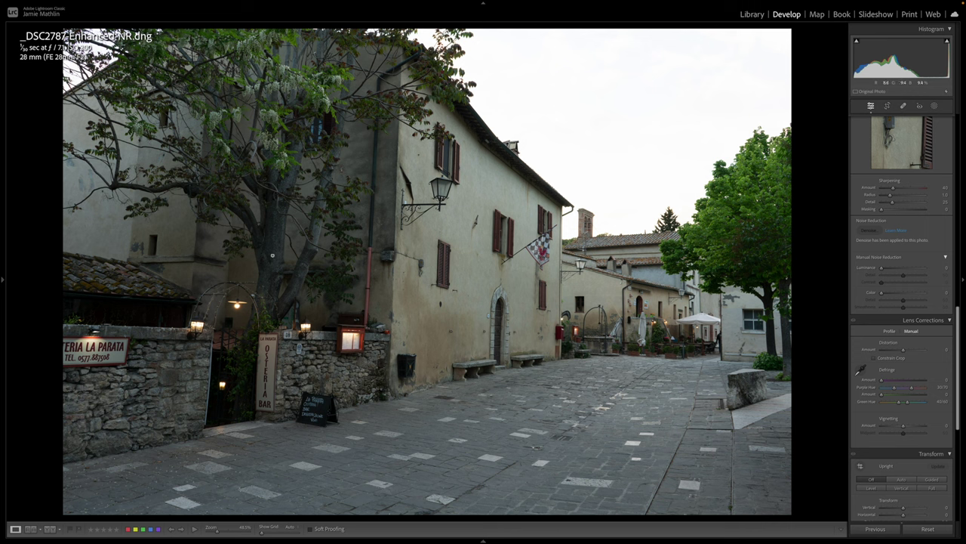
# - Straighten the photo's perspective with the Auto Upright transform
pyautogui.scroll(-5, 877, 337)
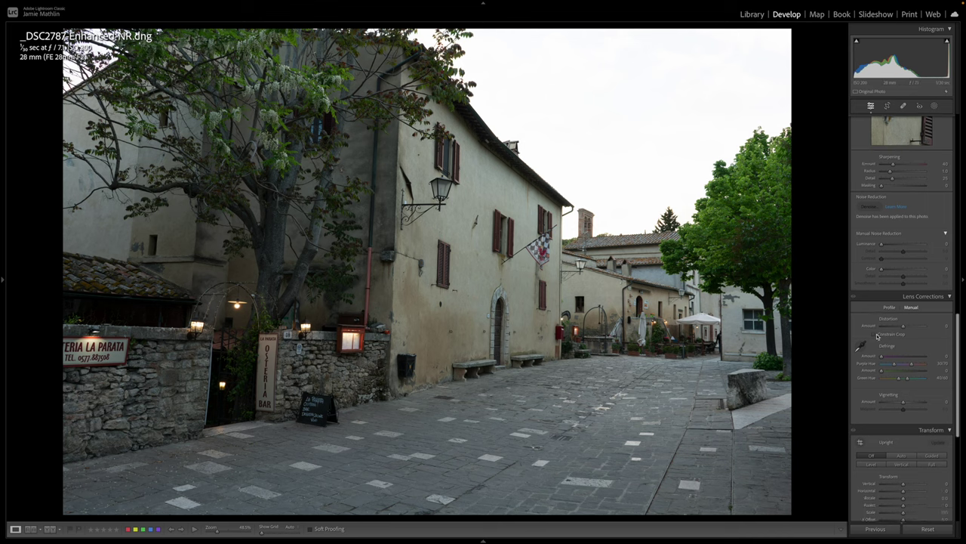
pyautogui.scroll(-1, 877, 337)
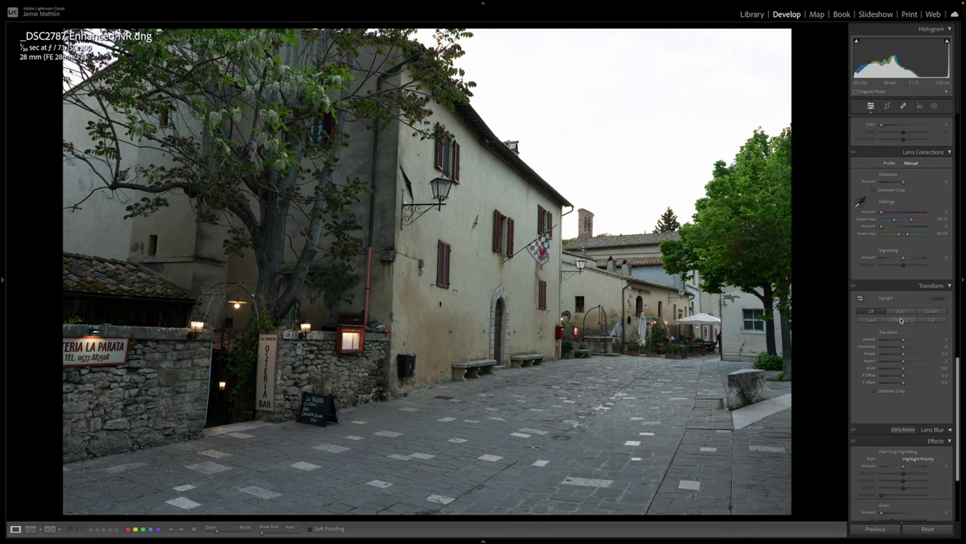
pyautogui.click(901, 311)
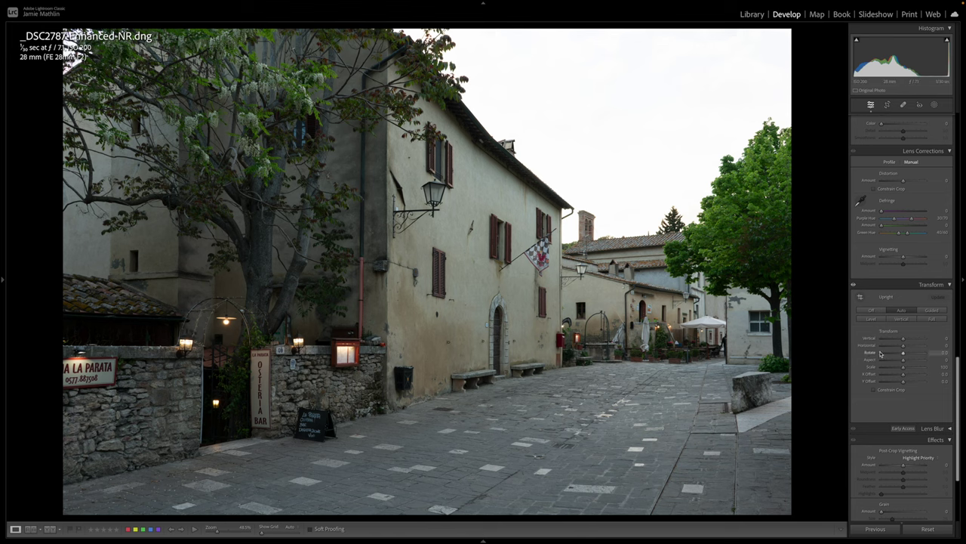
# - Adjust the basic tone: set Contrast to +24, Highlights to -19 and Shadows to +53
pyautogui.scroll(5, 880, 352)
pyautogui.scroll(6, 880, 352)
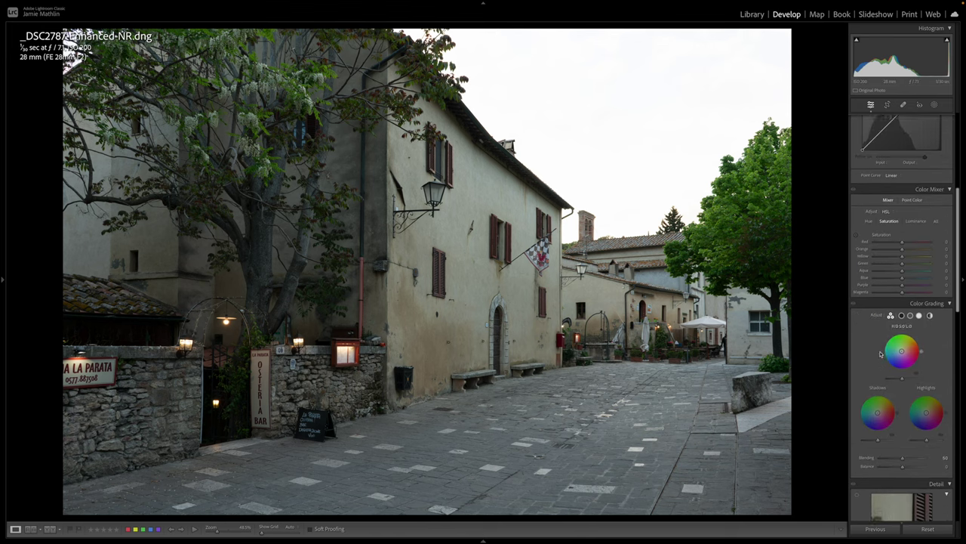
pyautogui.scroll(6, 909, 278)
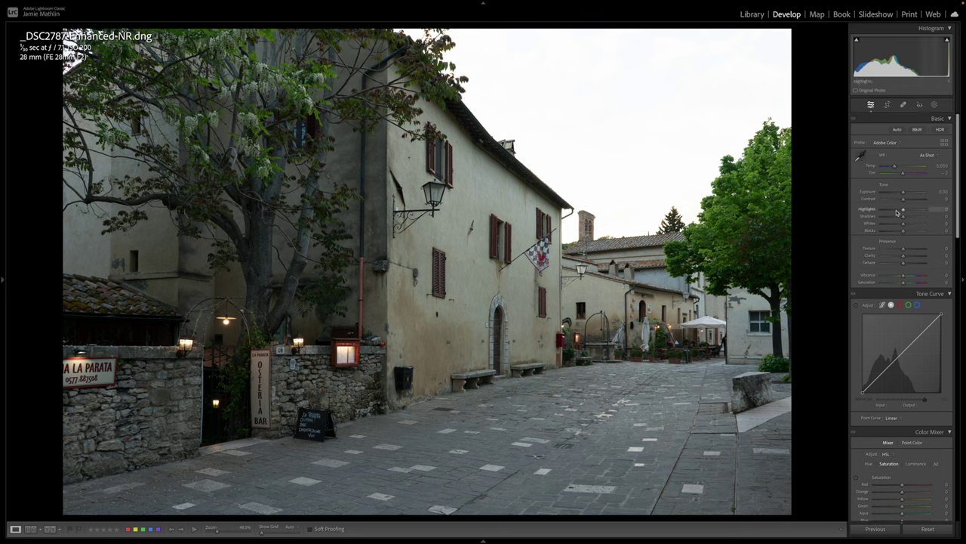
pyautogui.moveTo(903, 211)
pyautogui.mouseDown()
pyautogui.moveTo(908, 201)
pyautogui.moveTo(913, 218)
pyautogui.mouseUp()
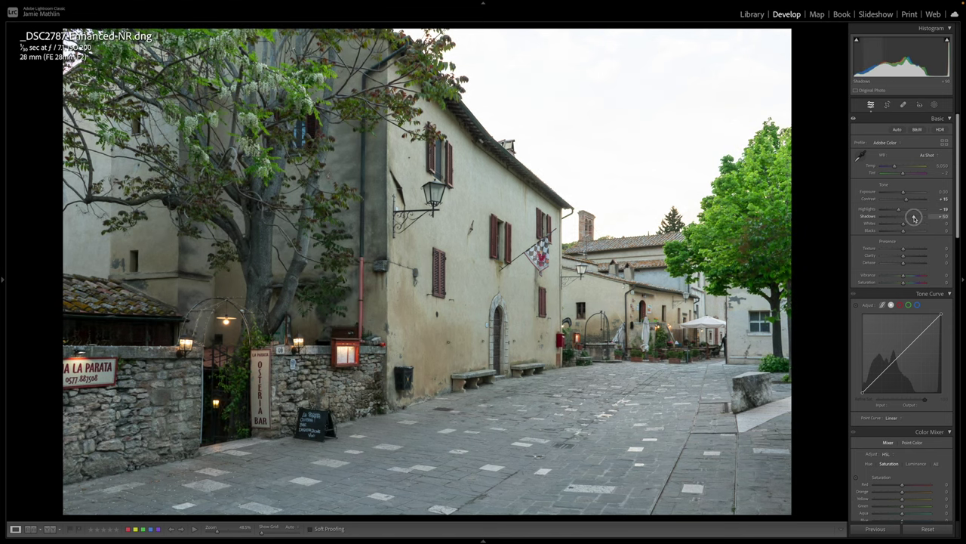
pyautogui.moveTo(914, 219); pyautogui.dragTo(915, 218)
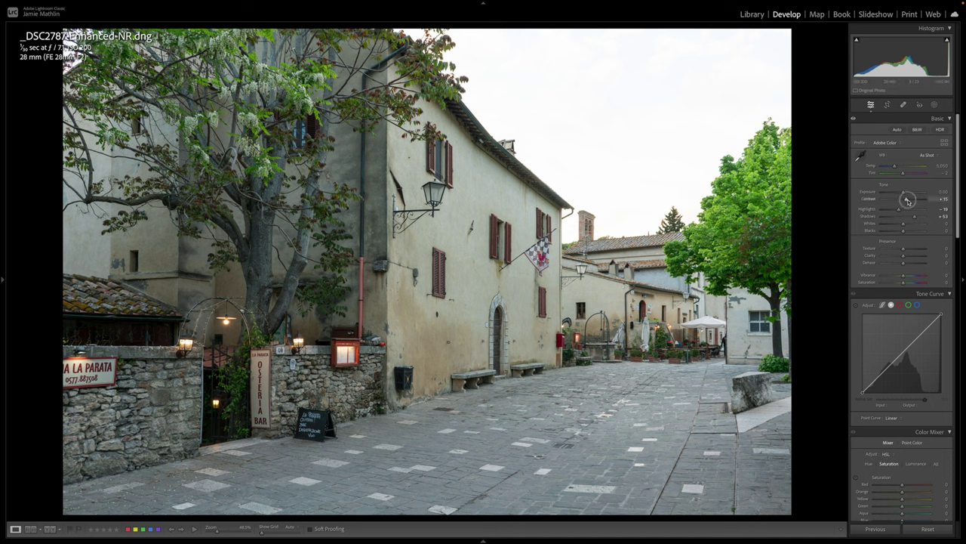
pyautogui.moveTo(908, 200); pyautogui.dragTo(908, 200)
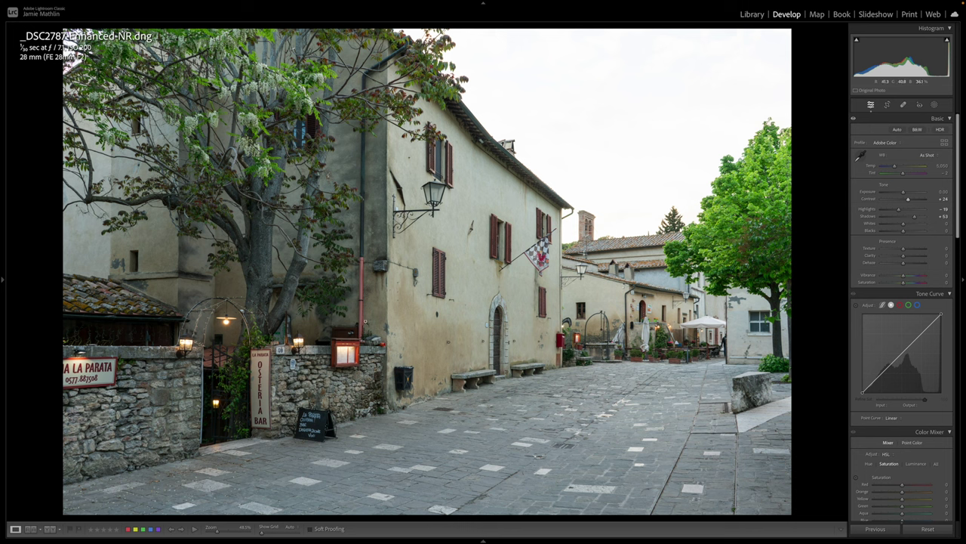
# - Send the enhanced photo to Adobe Photoshop (Beta) for editing and dismiss the update notice there
pyautogui.rightClick(365, 322)
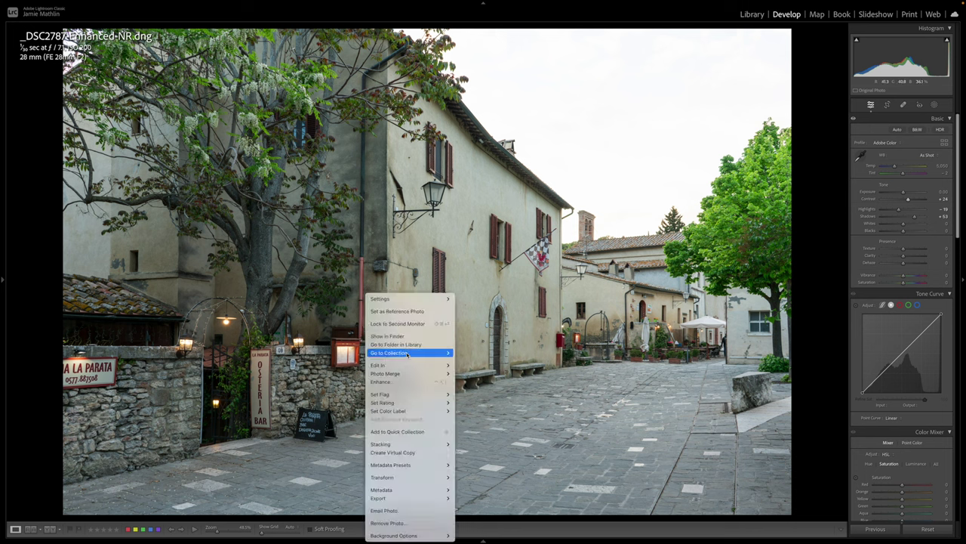
pyautogui.moveTo(417, 369)
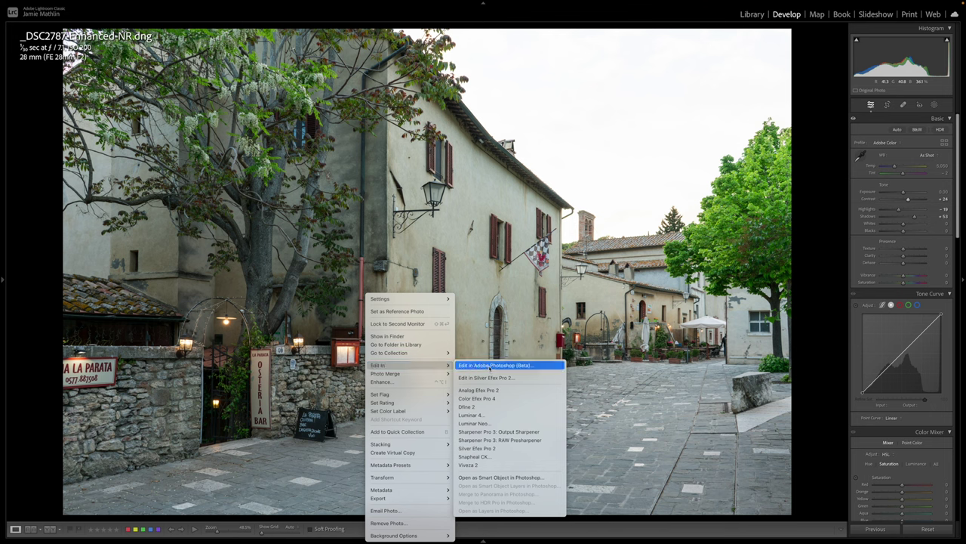
pyautogui.click(494, 365)
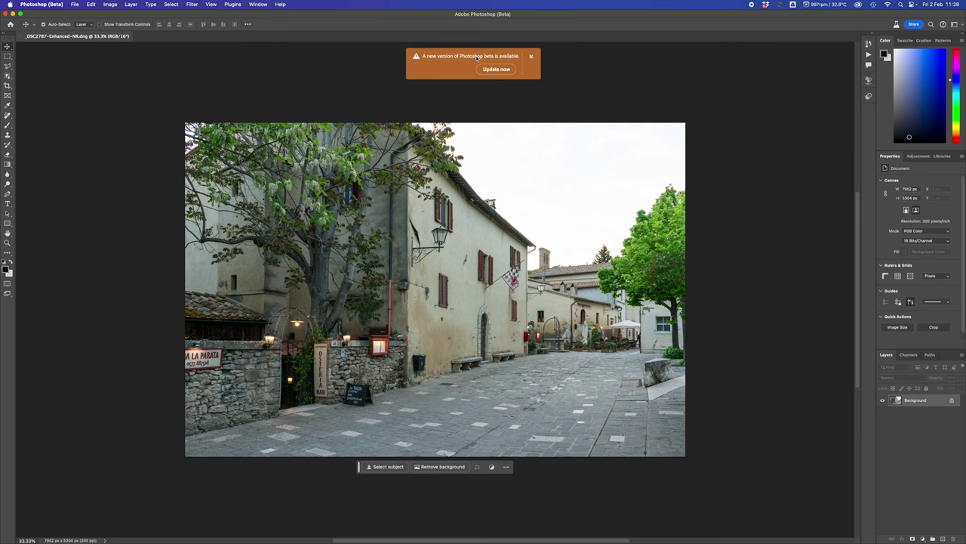
pyautogui.click(532, 57)
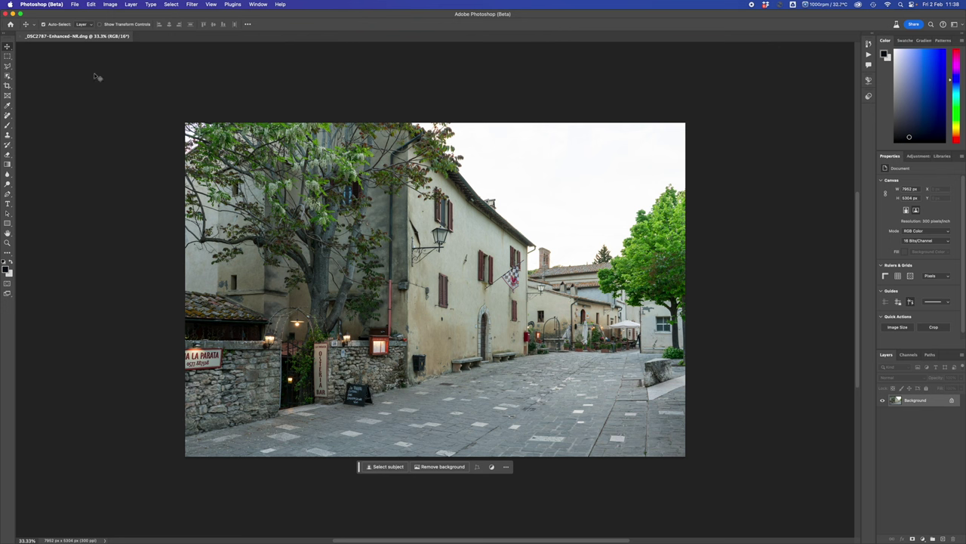
# - Start a Sky Replacement on the photo and choose the orange cloudy sunset from the recently used skies
pyautogui.click(8, 243)
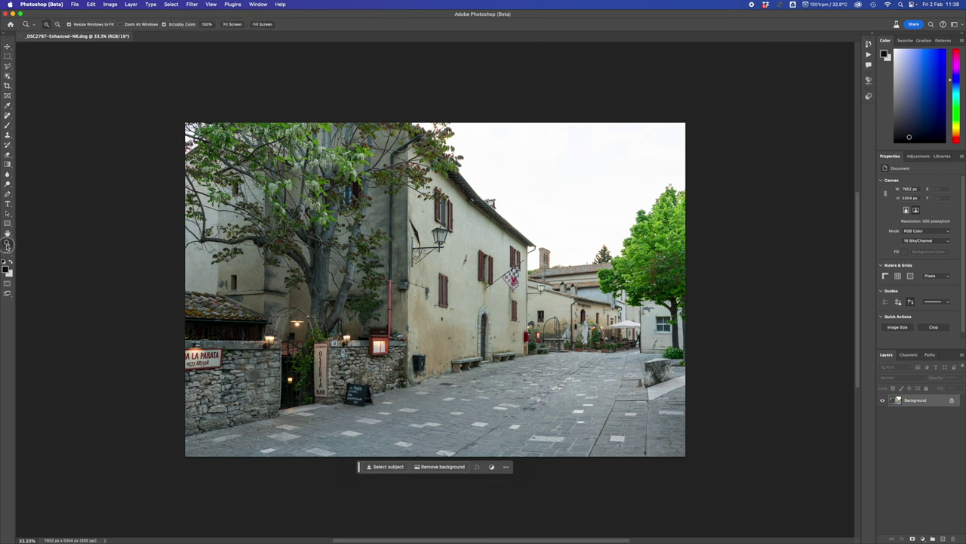
pyautogui.click(231, 26)
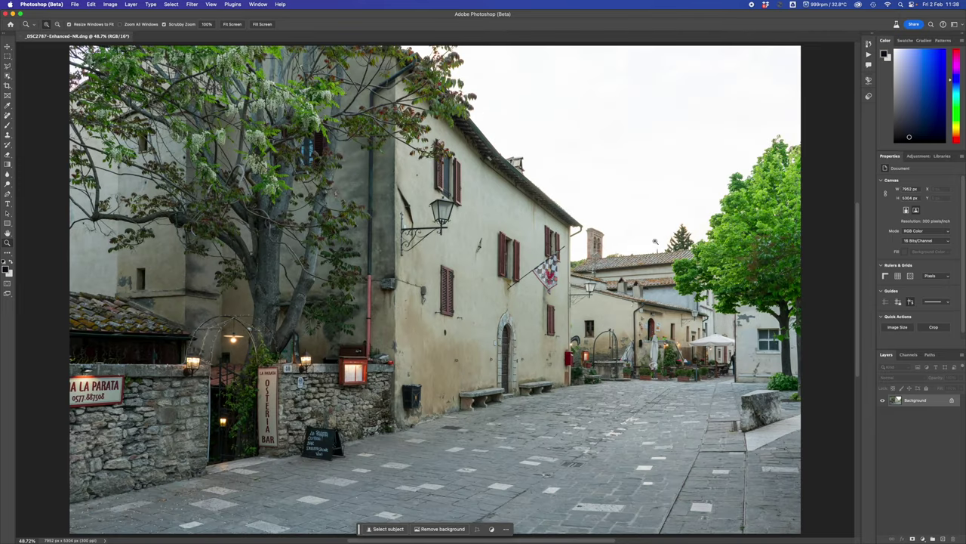
pyautogui.click(91, 5)
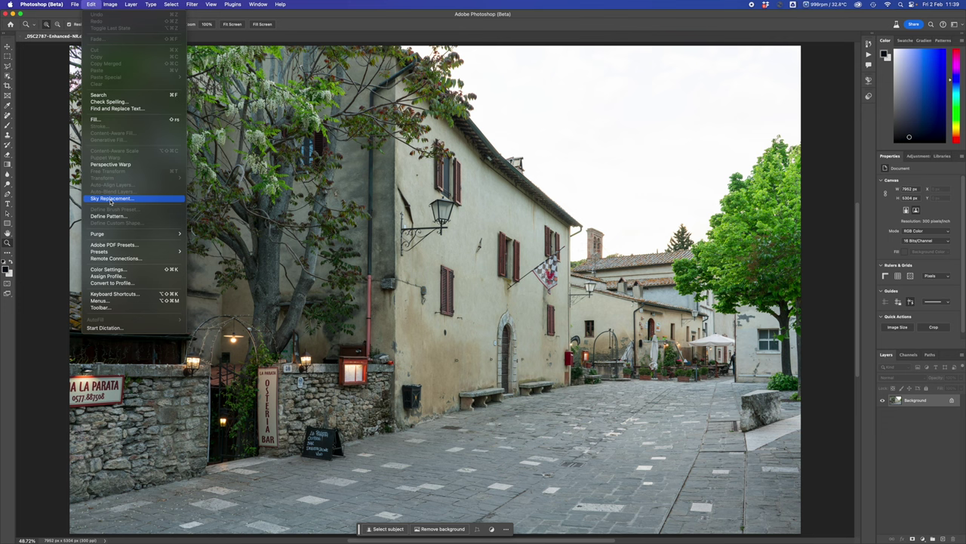
pyautogui.click(110, 198)
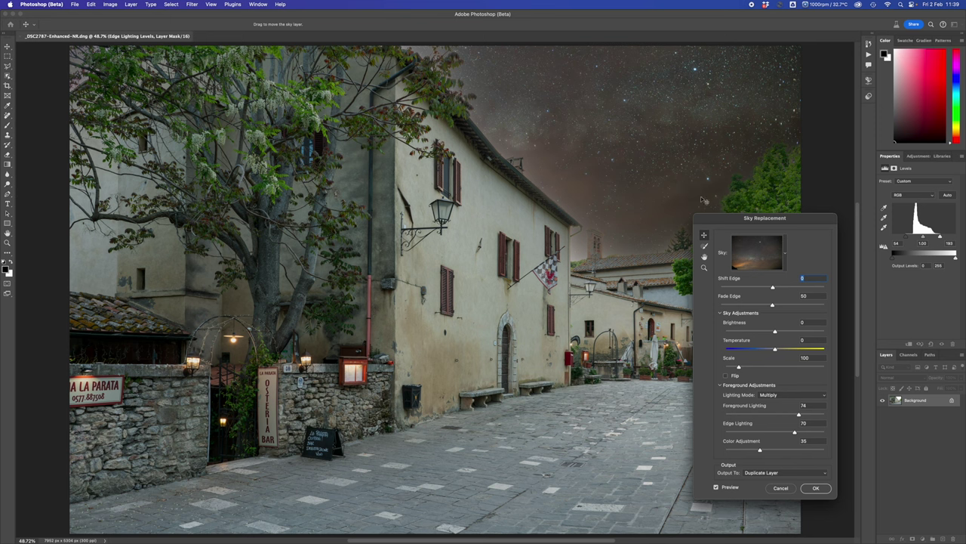
pyautogui.click(786, 254)
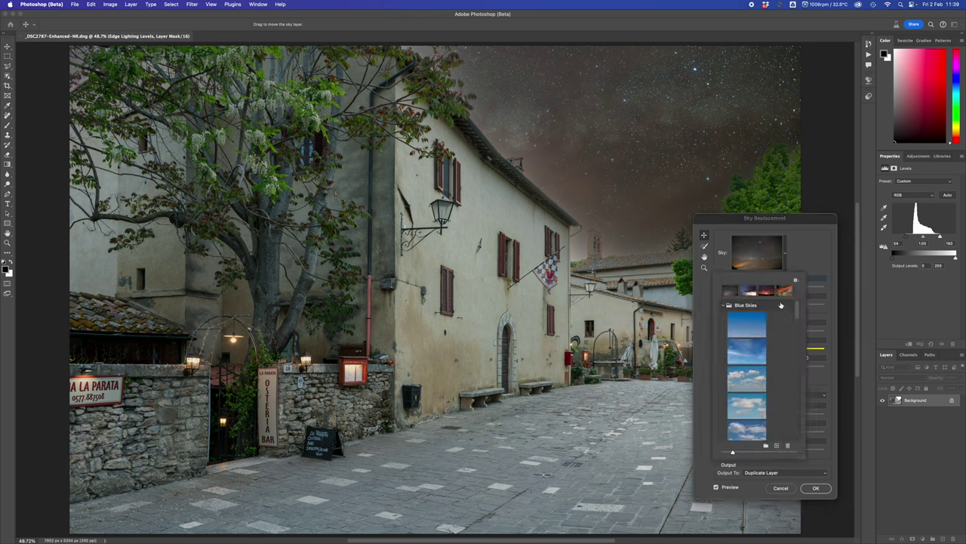
pyautogui.click(787, 291)
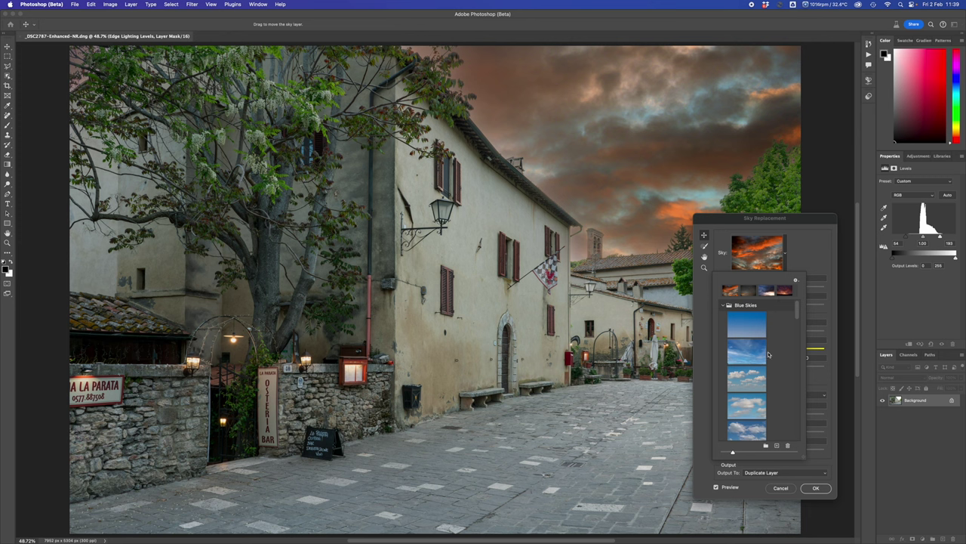
# - Open the file browser for importing skies and preview Night Sky - JRM 001.jpg from the Night Sky JPG folder
pyautogui.click(777, 446)
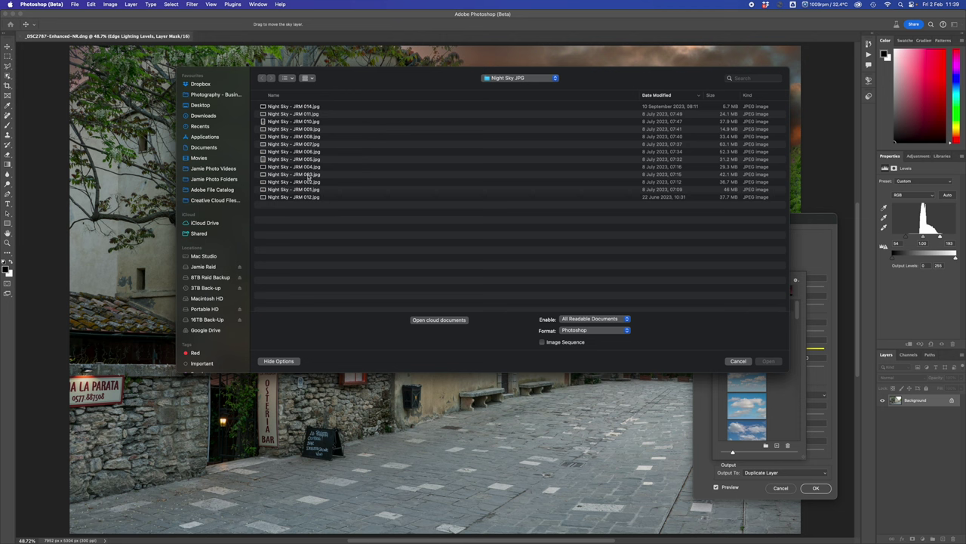
pyautogui.click(306, 108)
pyautogui.doubleClick(306, 108)
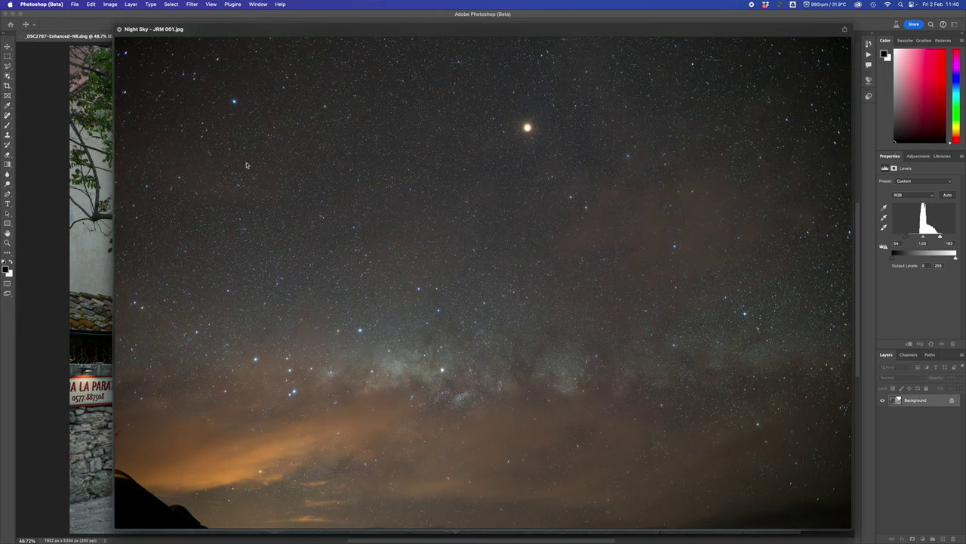
pyautogui.click(119, 32)
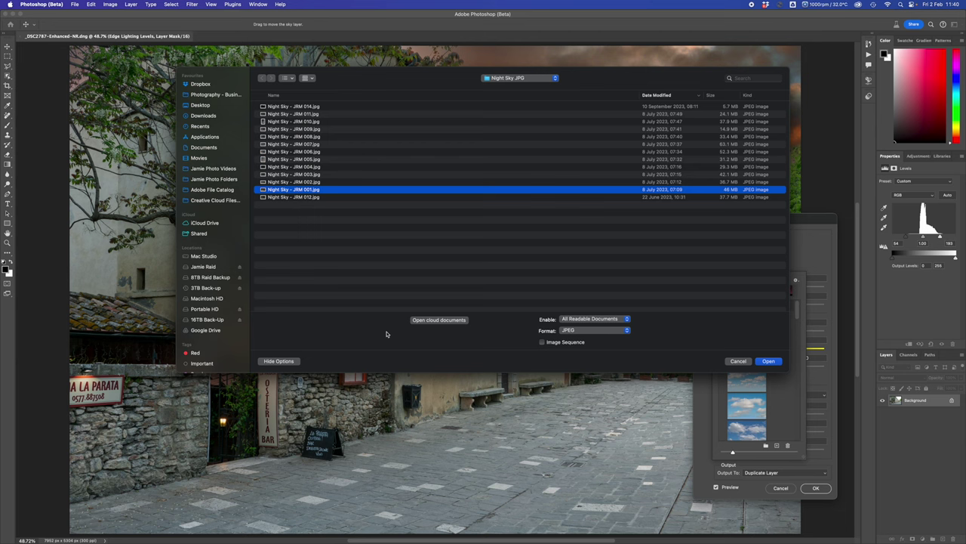
# - Browse the Sunsets JPG folder for sky images and pick Sunset Stow-2.jpg
pyautogui.click(261, 78)
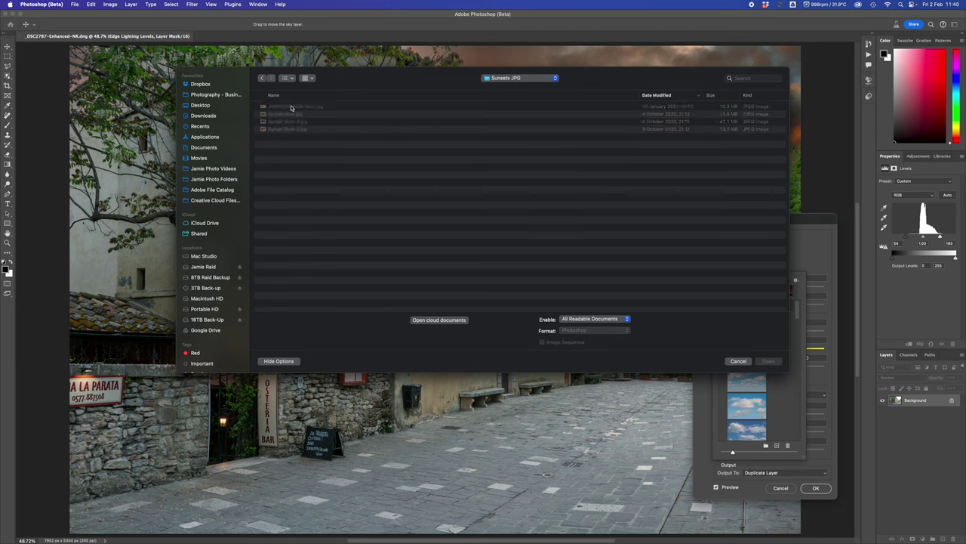
pyautogui.click(290, 116)
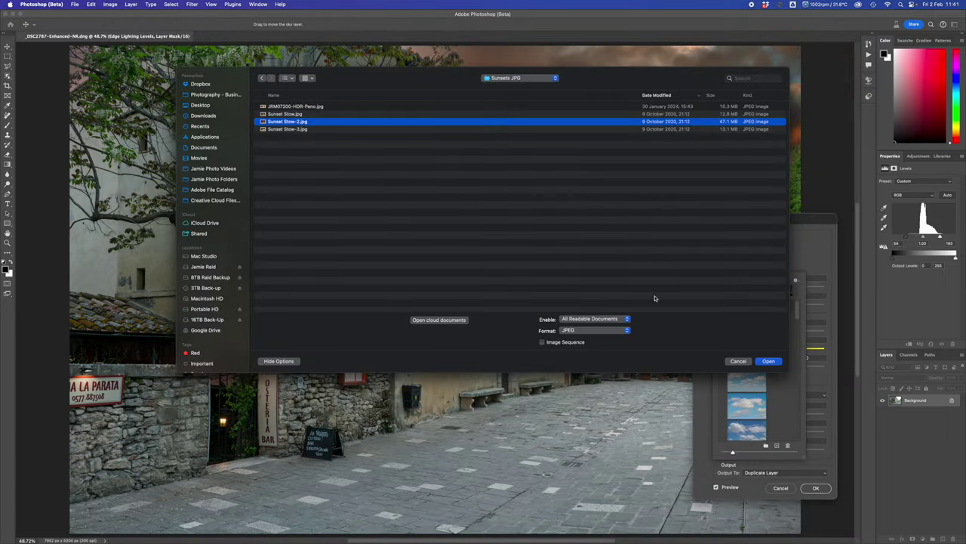
pyautogui.click(770, 361)
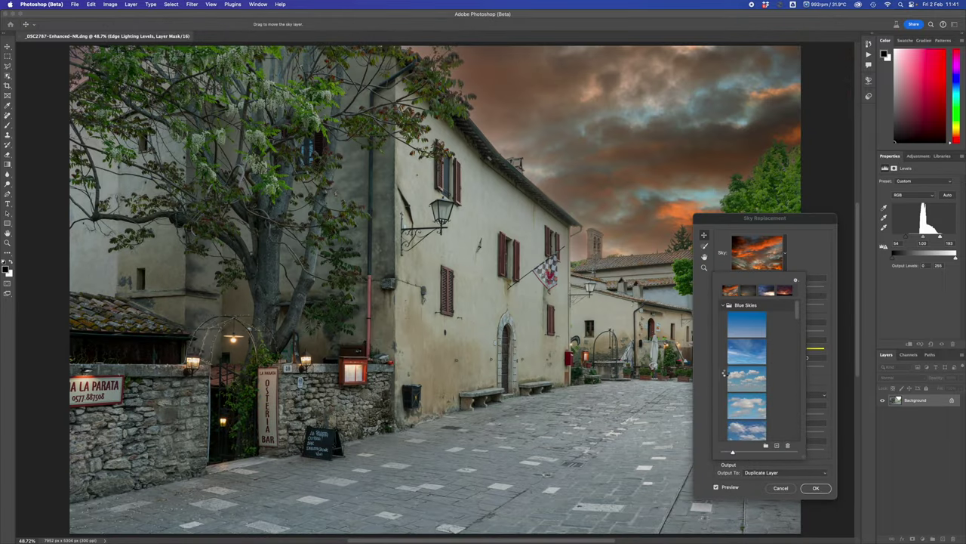
# - Apply the fiery sunset sky with dark clouds from the end of the sky list and close the list
pyautogui.scroll(-15, 764, 302)
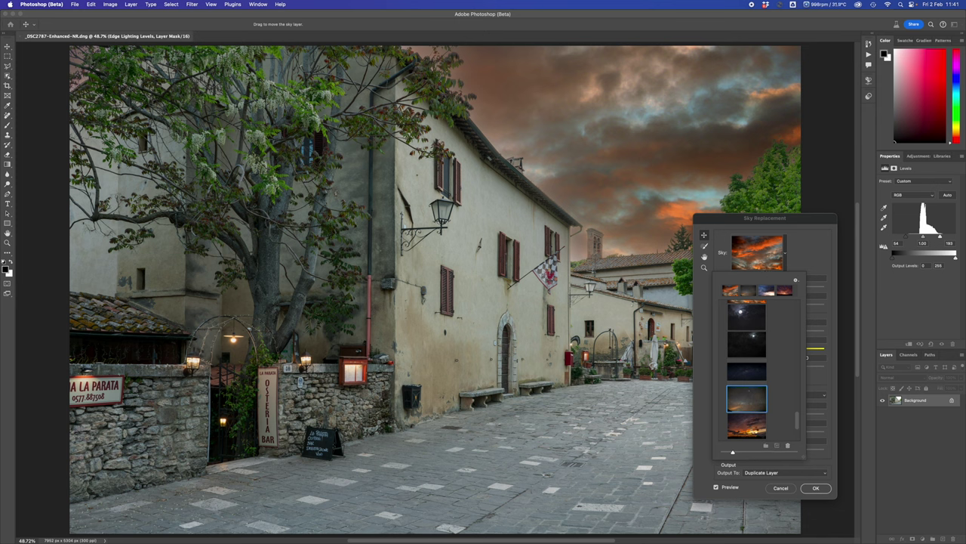
pyautogui.click(745, 435)
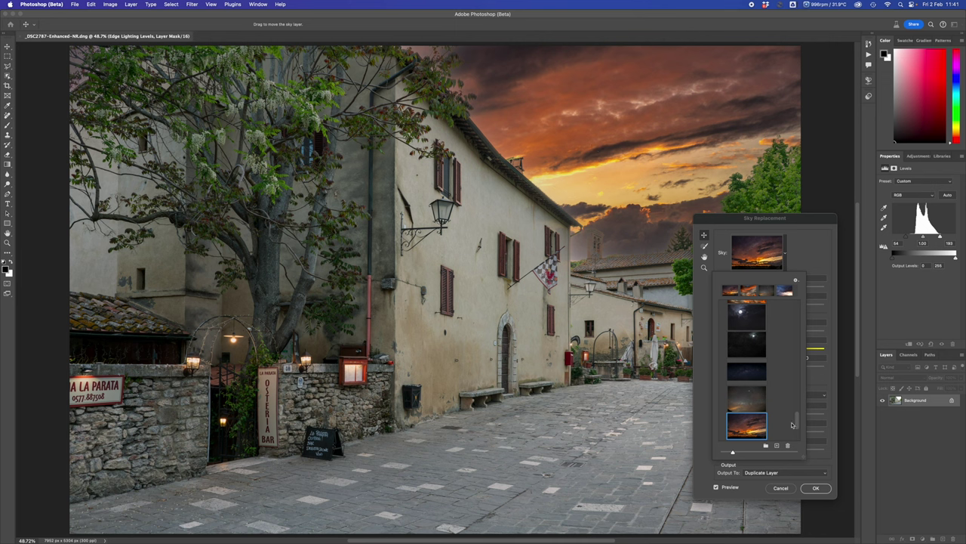
pyautogui.click(804, 259)
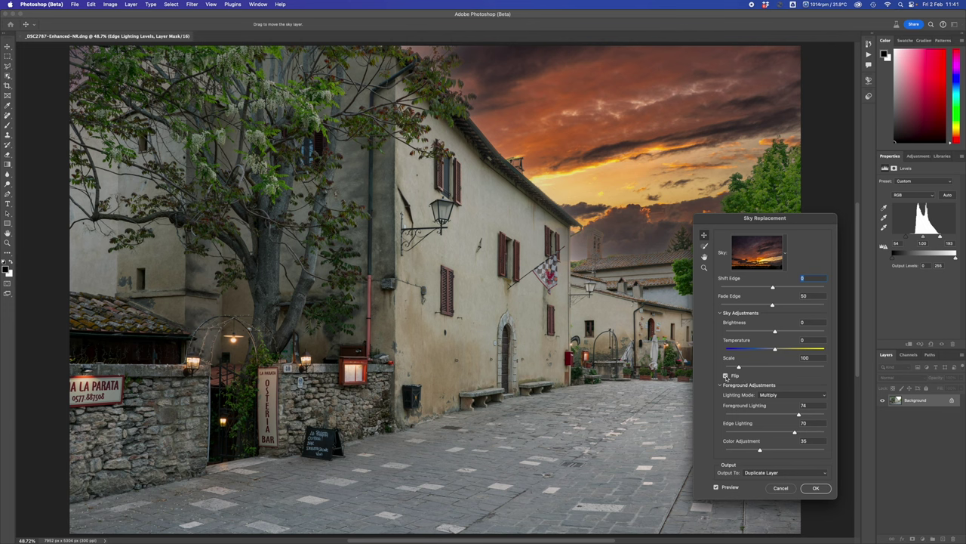
# - Try the replacement sky flipped horizontally and return it to its unflipped orientation
pyautogui.click(725, 376)
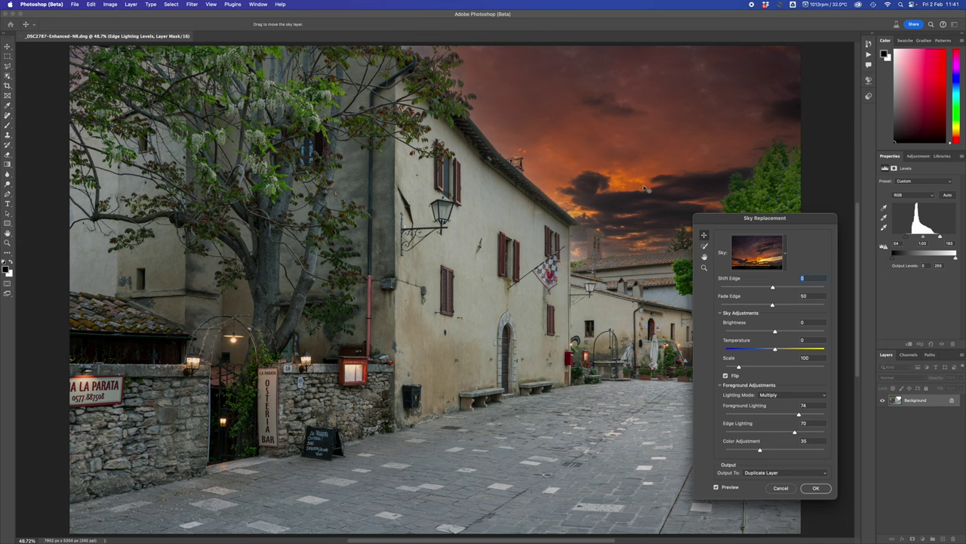
pyautogui.click(727, 376)
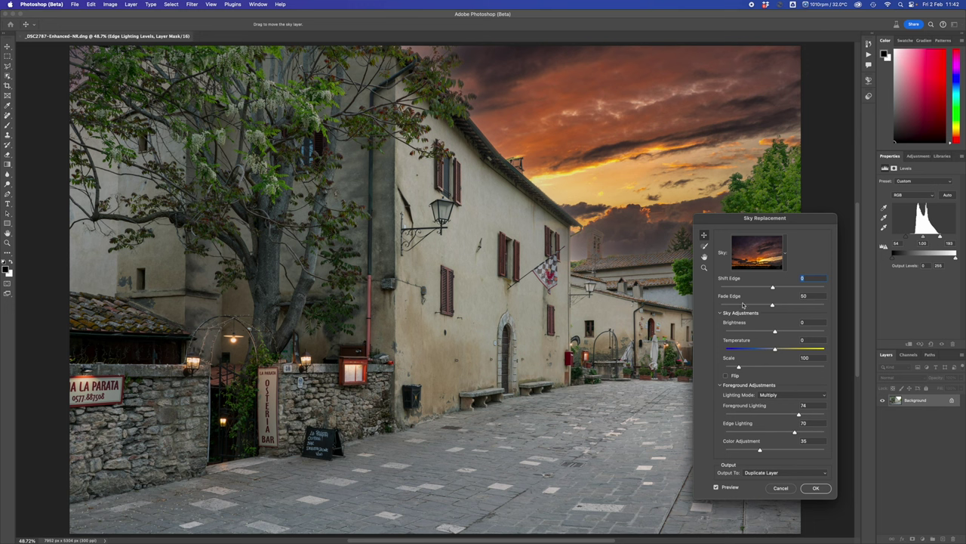
# - Try a higher Shift Edge for the replacement sky's border, and set it to -24
pyautogui.click(786, 289)
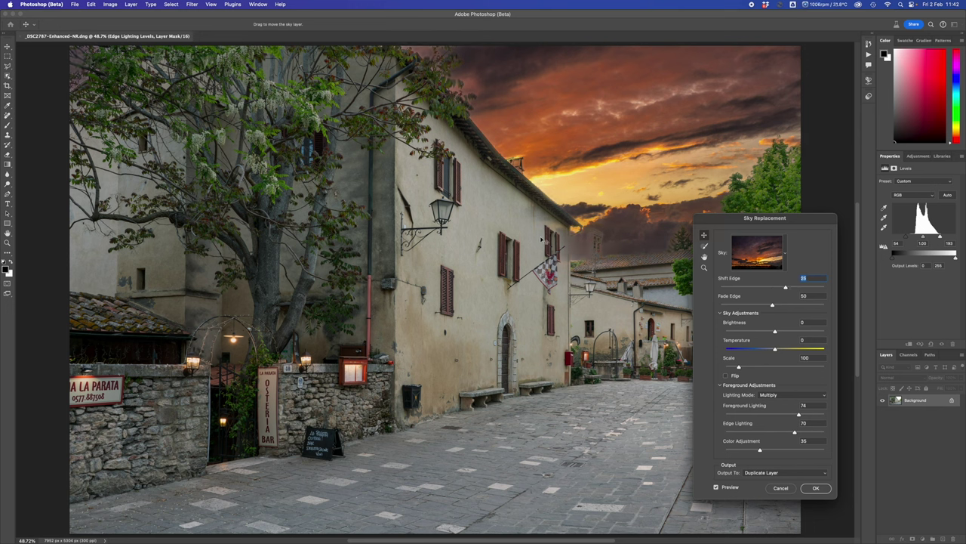
pyautogui.click(760, 289)
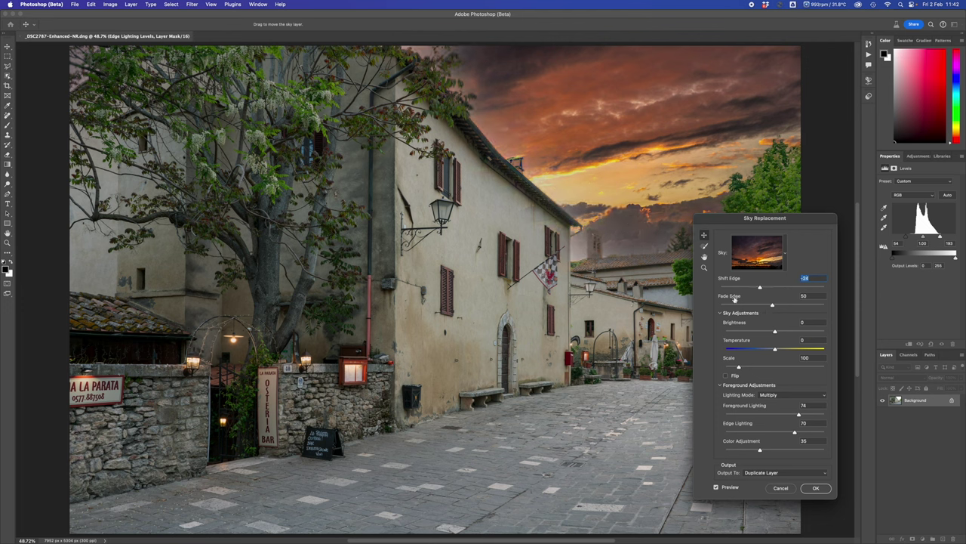
# - Adjust the replacement sky's border, setting Fade Edge to 0 and Shift Edge to 4
pyautogui.moveTo(757, 290); pyautogui.dragTo(750, 287)
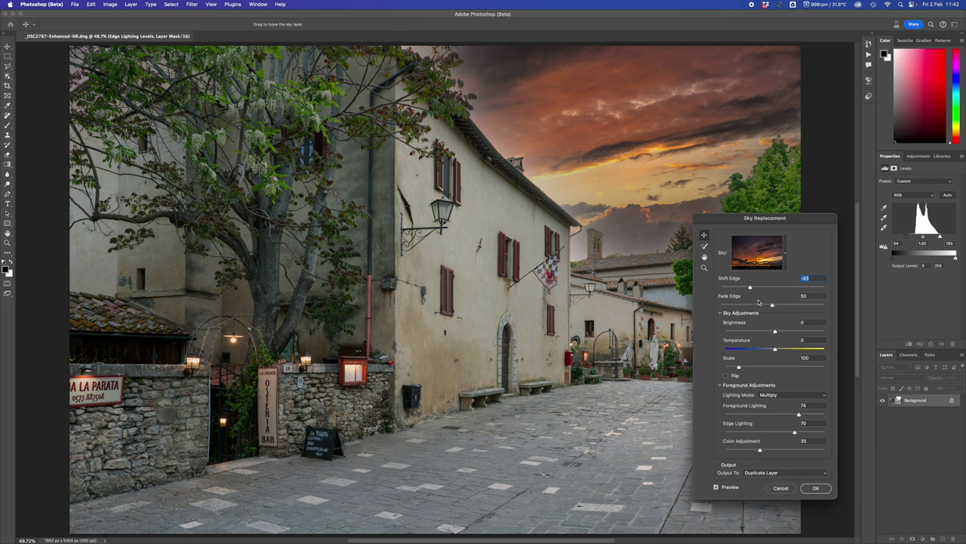
pyautogui.moveTo(750, 288); pyautogui.dragTo(767, 288)
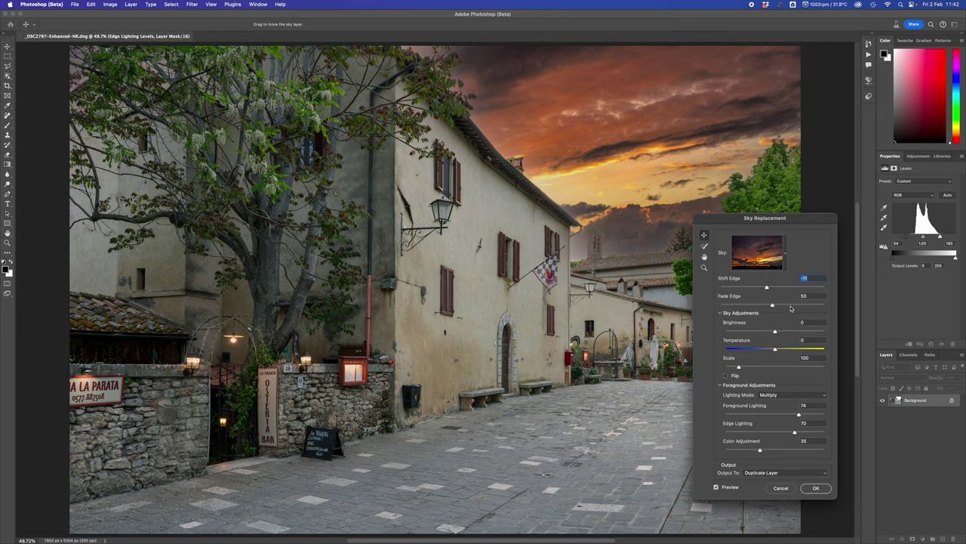
pyautogui.click(731, 305)
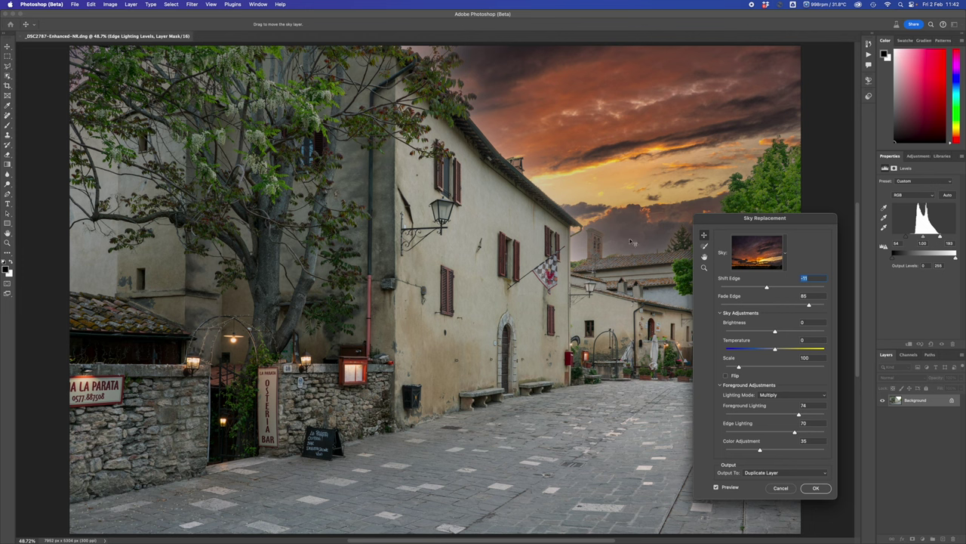
pyautogui.click(729, 305)
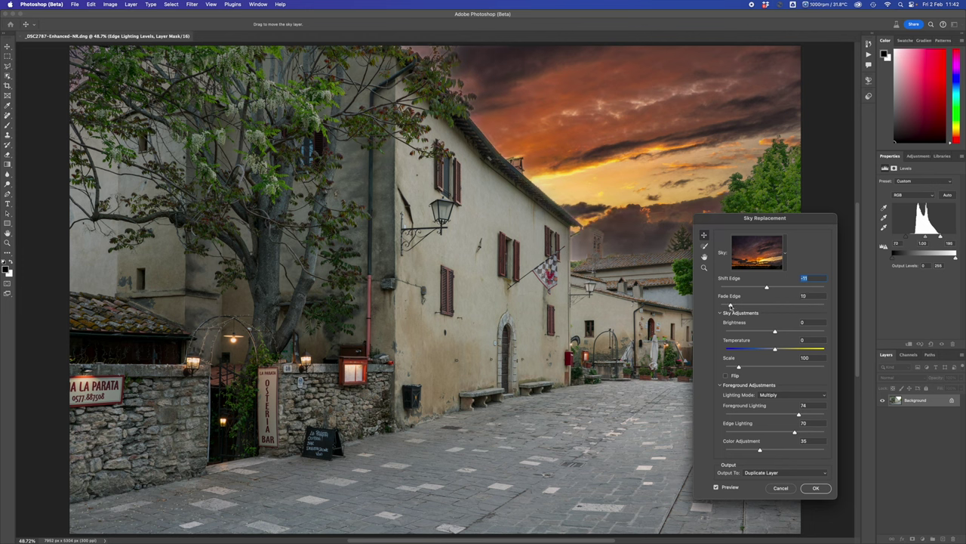
pyautogui.moveTo(729, 305); pyautogui.dragTo(719, 305)
pyautogui.moveTo(767, 288); pyautogui.dragTo(780, 289)
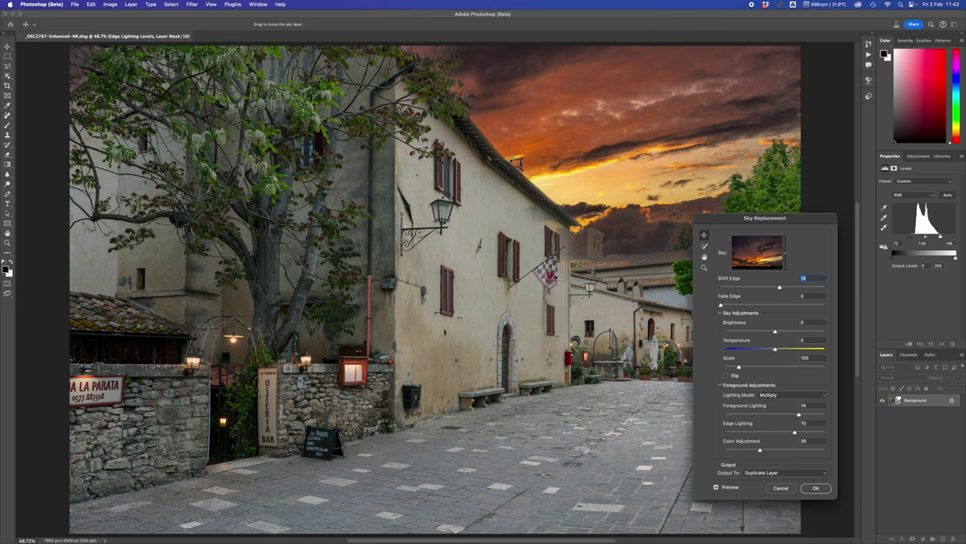
pyautogui.moveTo(780, 289); pyautogui.dragTo(774, 289)
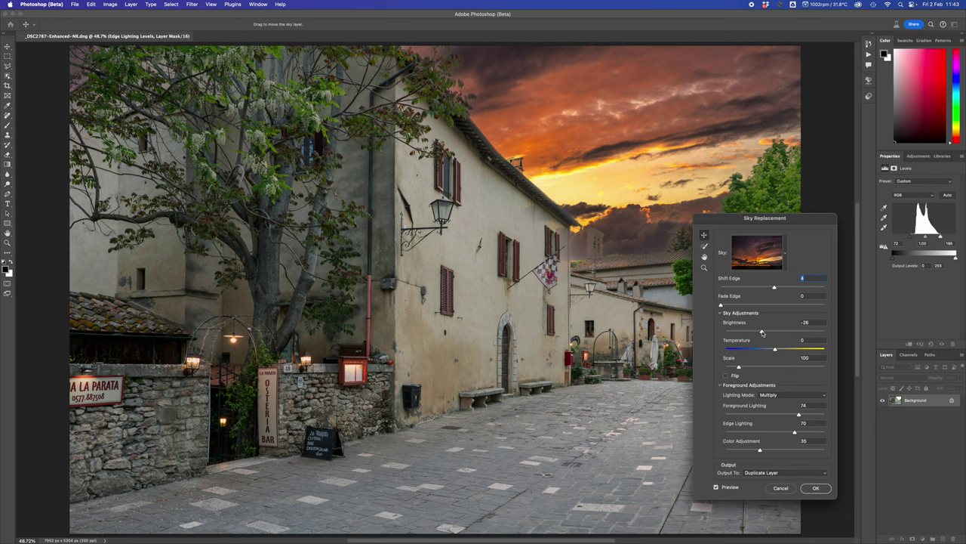
# - Set the replacement sky's Brightness to -1 and Temperature to 15
pyautogui.click(765, 334)
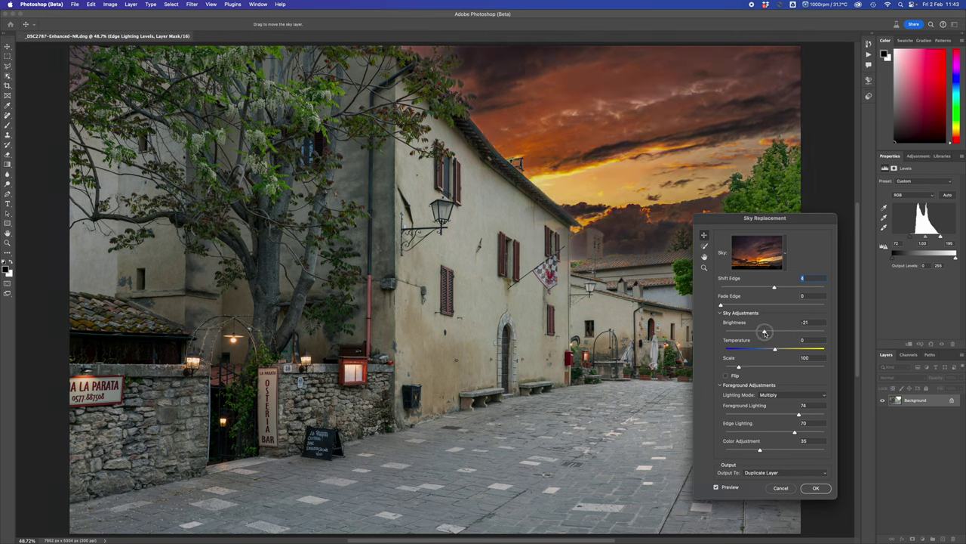
pyautogui.moveTo(763, 333); pyautogui.dragTo(774, 332)
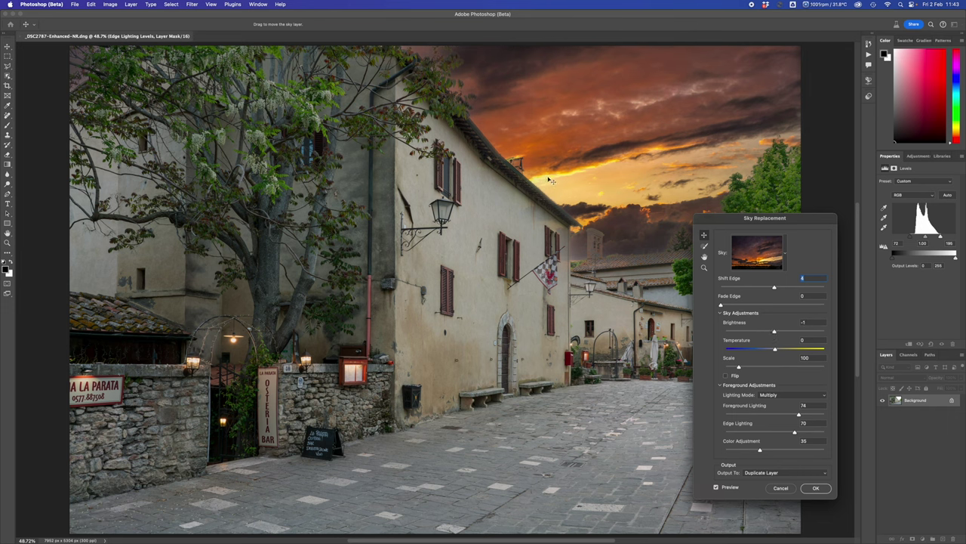
pyautogui.click(788, 352)
pyautogui.moveTo(788, 350); pyautogui.dragTo(782, 349)
# - Scale the sky to 79 and move it so the glowing sunset sits behind the bell tower and fills the sky area
pyautogui.moveTo(738, 368); pyautogui.dragTo(733, 368)
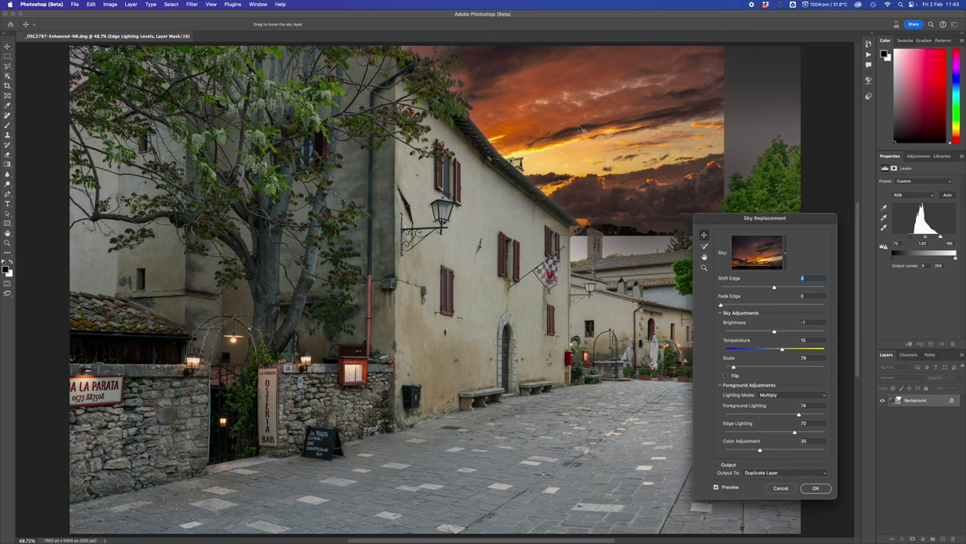
pyautogui.moveTo(598, 103); pyautogui.dragTo(714, 180)
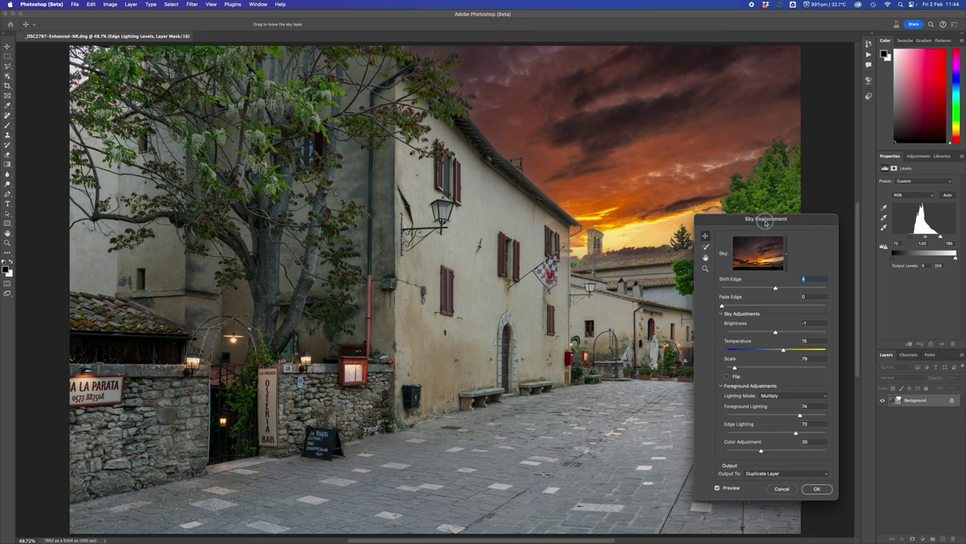
pyautogui.moveTo(768, 224); pyautogui.dragTo(323, 192)
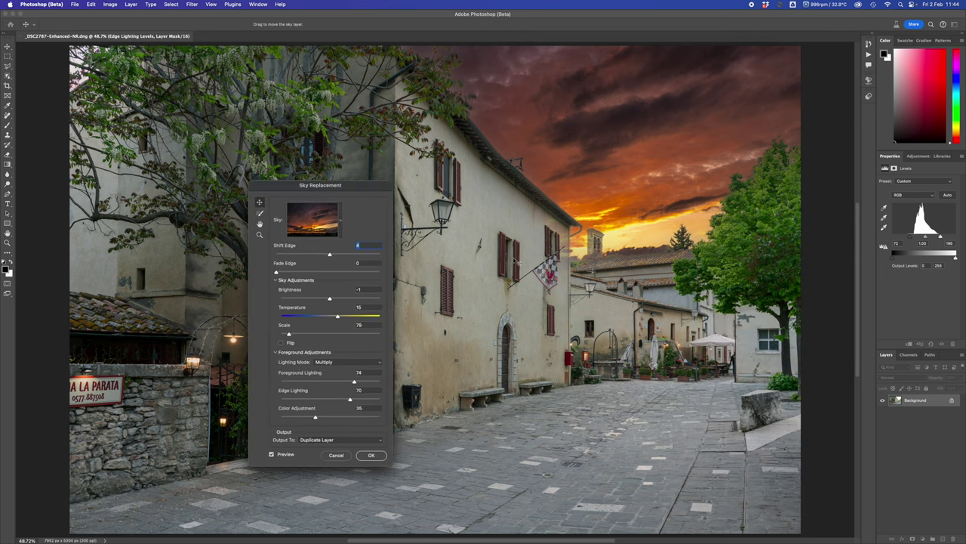
# - Try the Screen lighting mode for the foreground and return it to Multiply
pyautogui.click(333, 362)
pyautogui.click(334, 368)
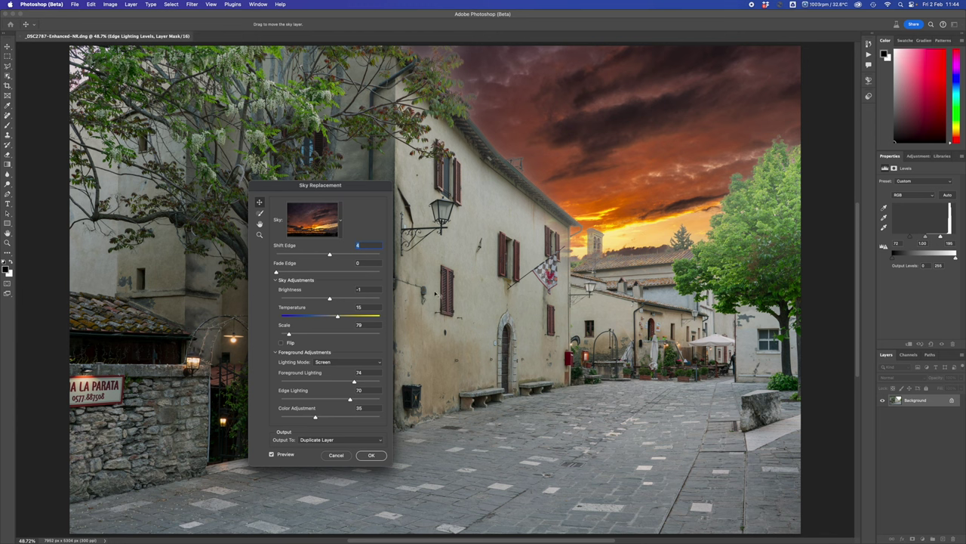
pyautogui.click(324, 362)
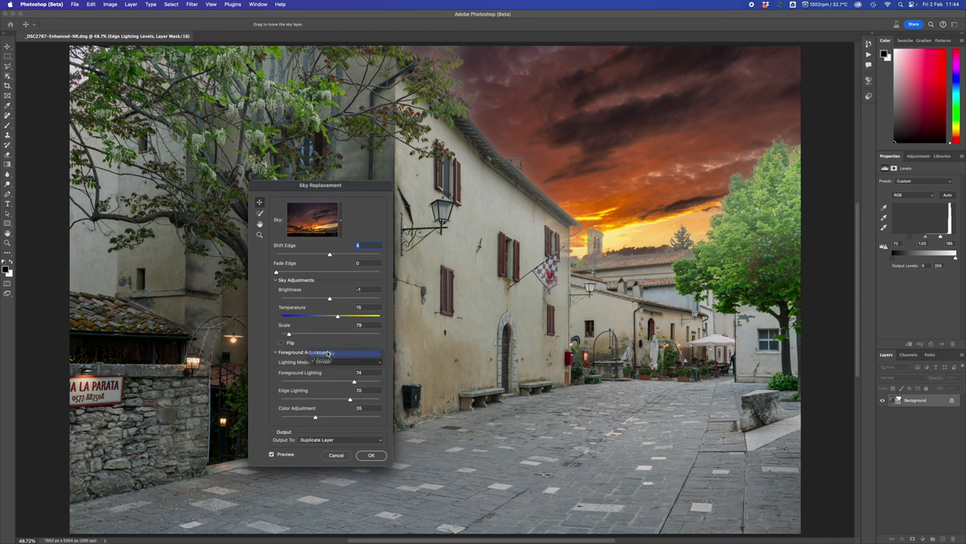
pyautogui.click(325, 351)
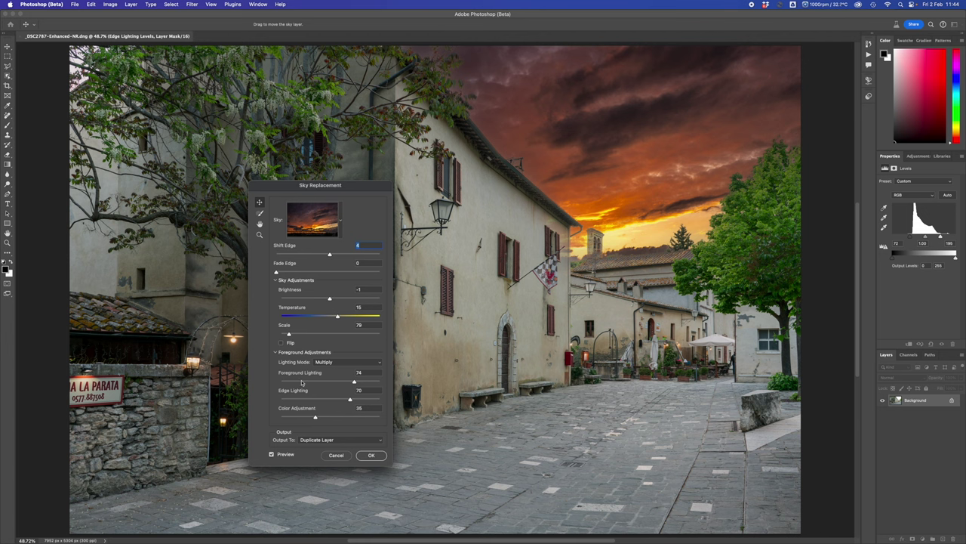
# - Set Foreground Lighting to 94, Edge Lighting to 86 and Color Adjustment to 91 to blend the street with the sunset
pyautogui.click(290, 382)
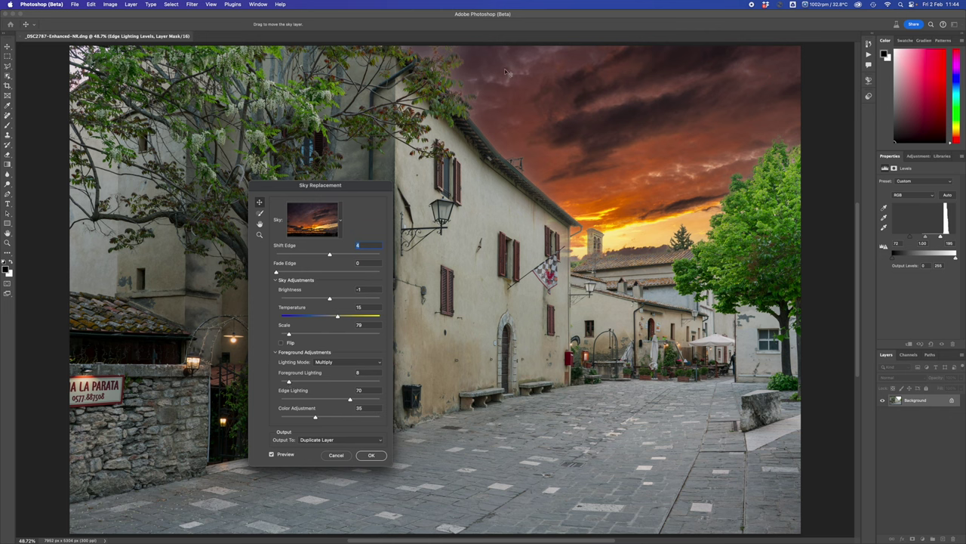
pyautogui.click(375, 383)
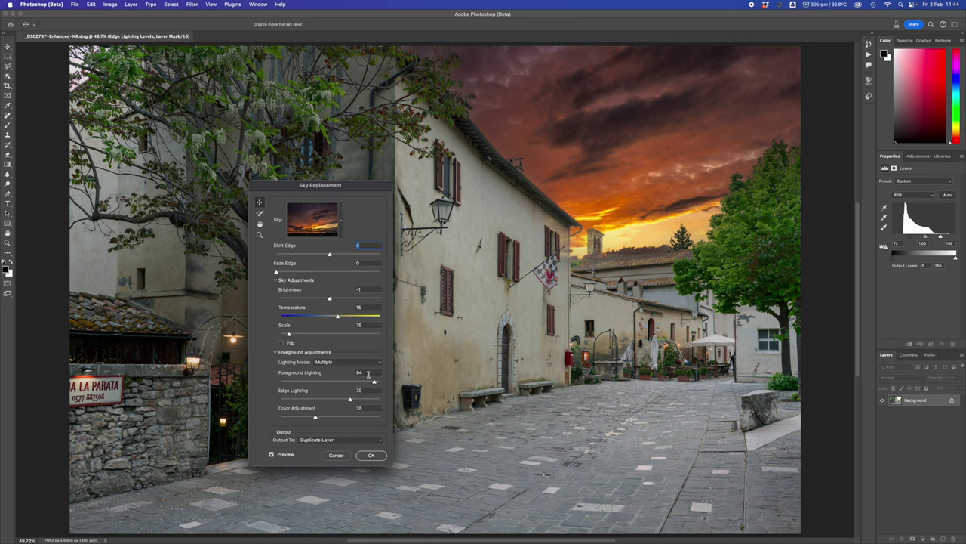
pyautogui.click(293, 399)
pyautogui.click(366, 400)
pyautogui.click(360, 419)
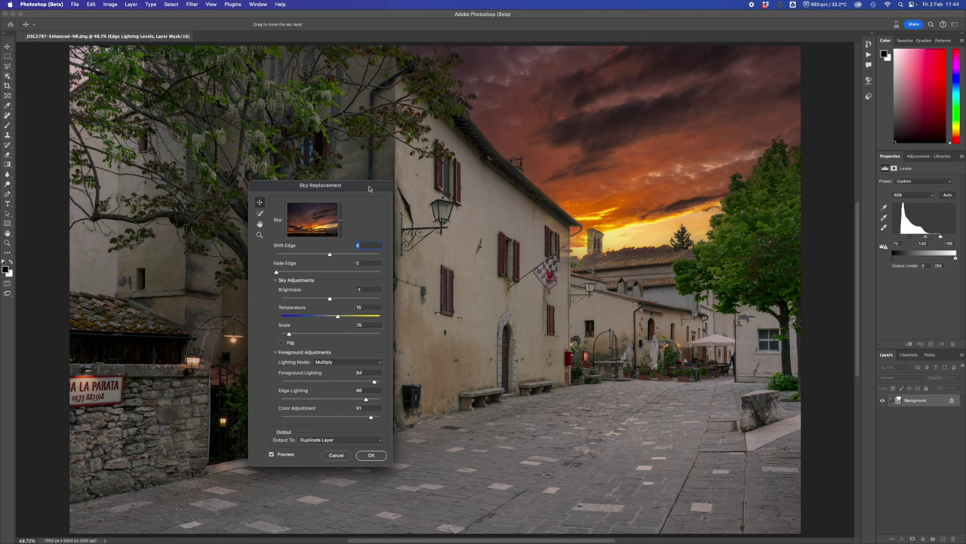
# - Remove the sky spilling onto the house wall beneath the eave, using the Sky Brush in subtract mode at 200% zoom
pyautogui.moveTo(369, 188); pyautogui.dragTo(296, 213)
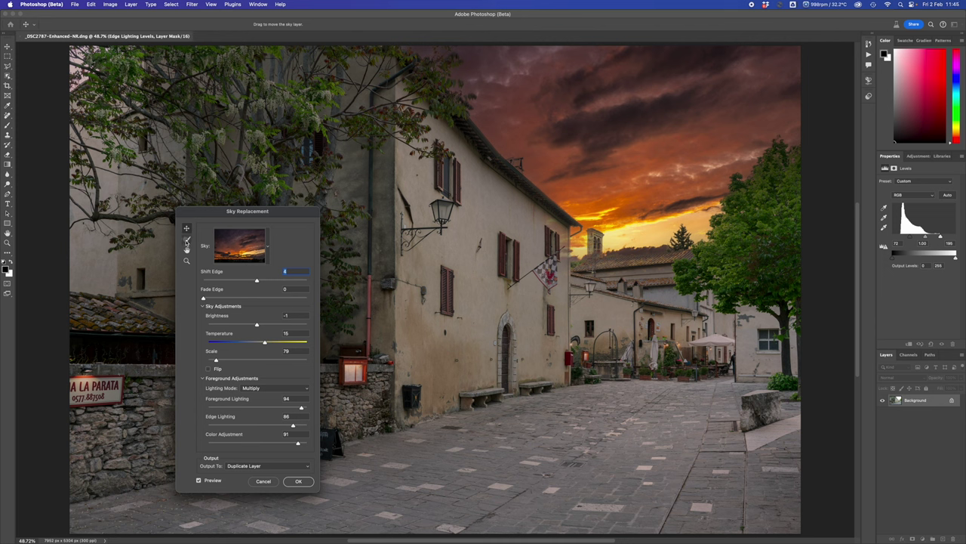
pyautogui.click(187, 243)
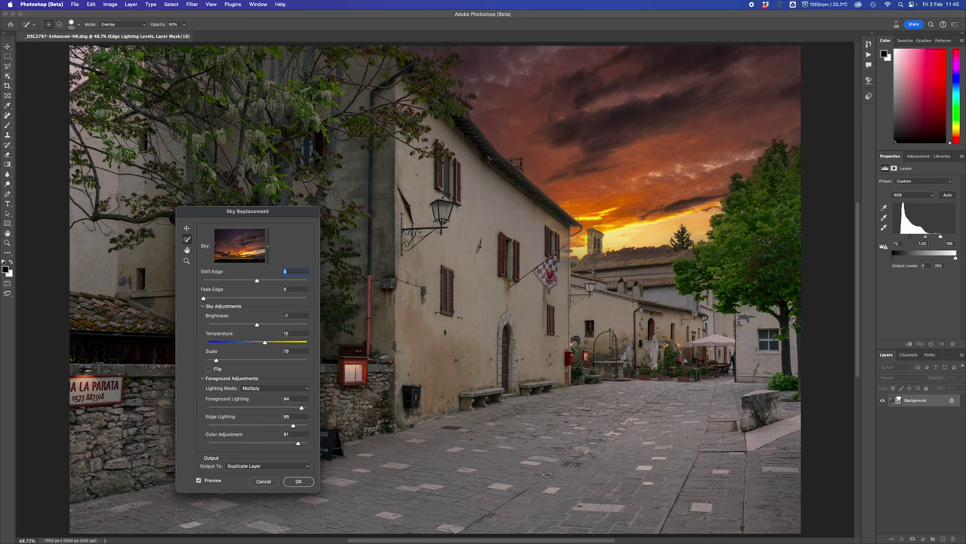
pyautogui.click(187, 261)
pyautogui.moveTo(559, 236); pyautogui.dragTo(559, 235)
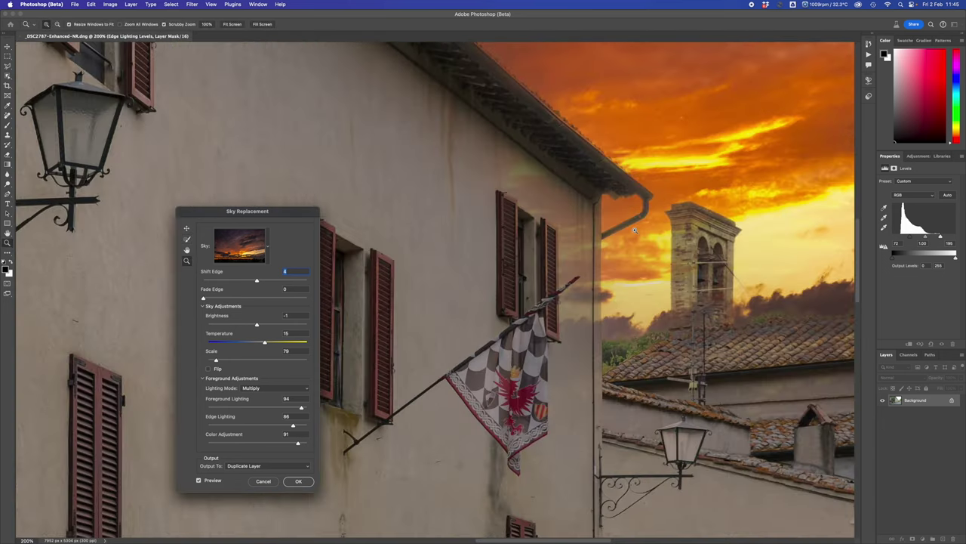
pyautogui.moveTo(633, 226); pyautogui.dragTo(362, 222)
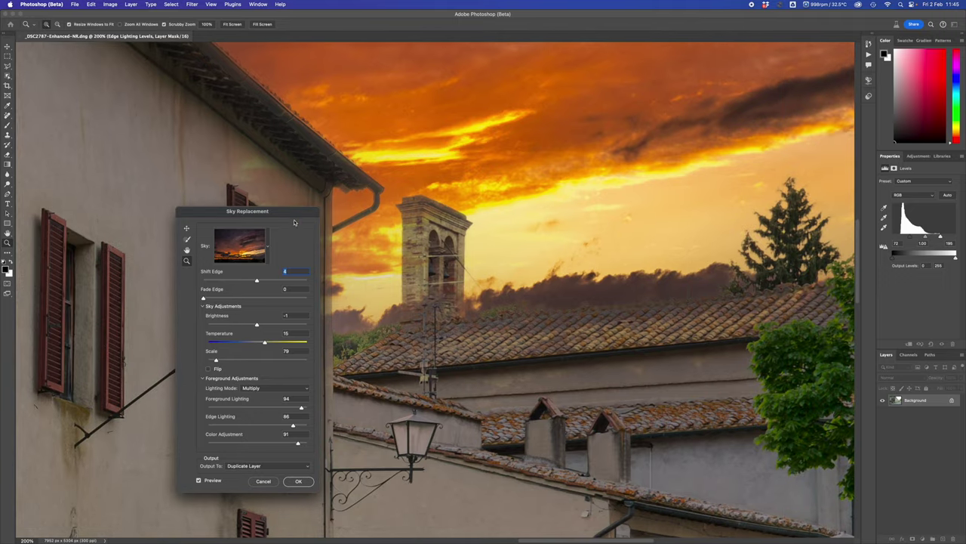
pyautogui.moveTo(292, 215)
pyautogui.mouseDown()
pyautogui.moveTo(410, 276)
pyautogui.moveTo(139, 274)
pyautogui.mouseUp()
pyautogui.click(34, 301)
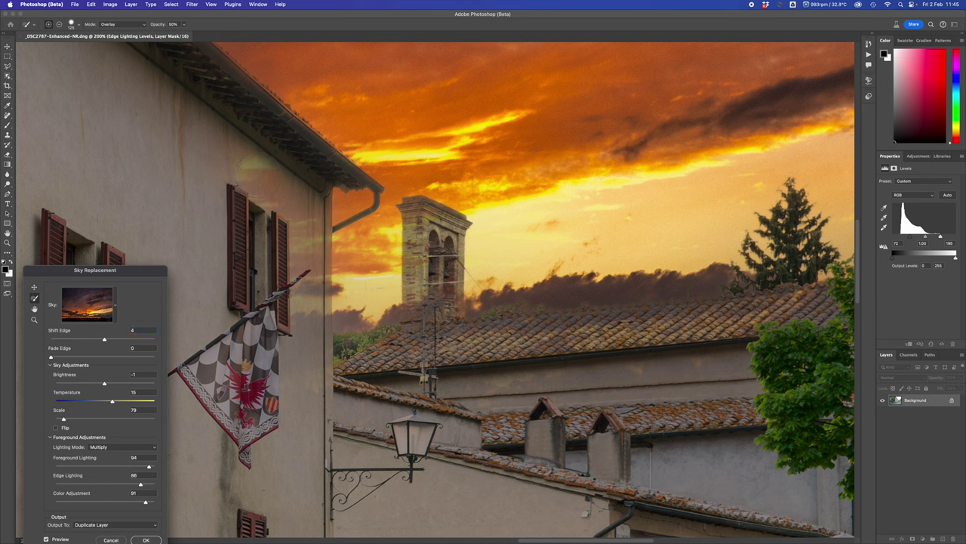
pyautogui.press('alt')
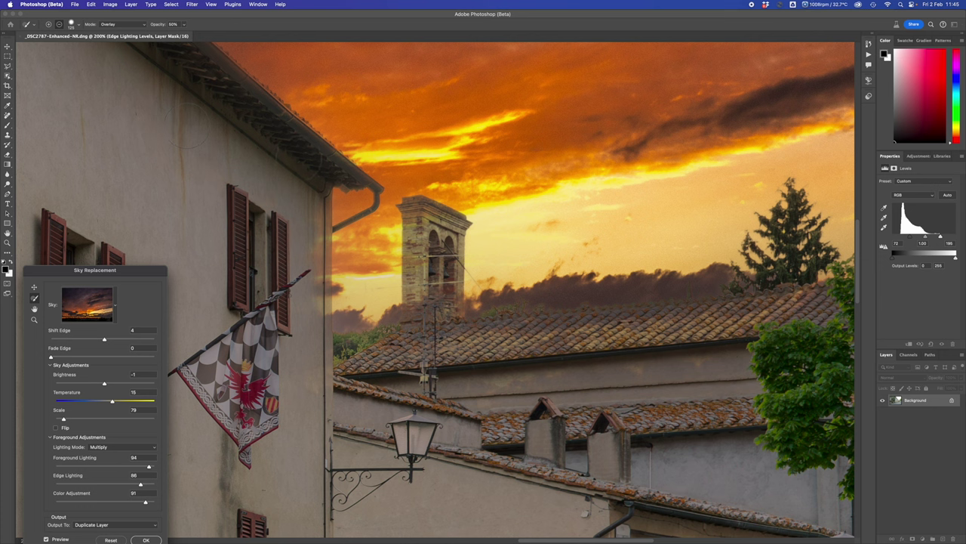
pyautogui.press('alt')
pyautogui.press('alt')
pyautogui.press('alt')
pyautogui.press(']')
pyautogui.press('alt')
pyautogui.press('[')
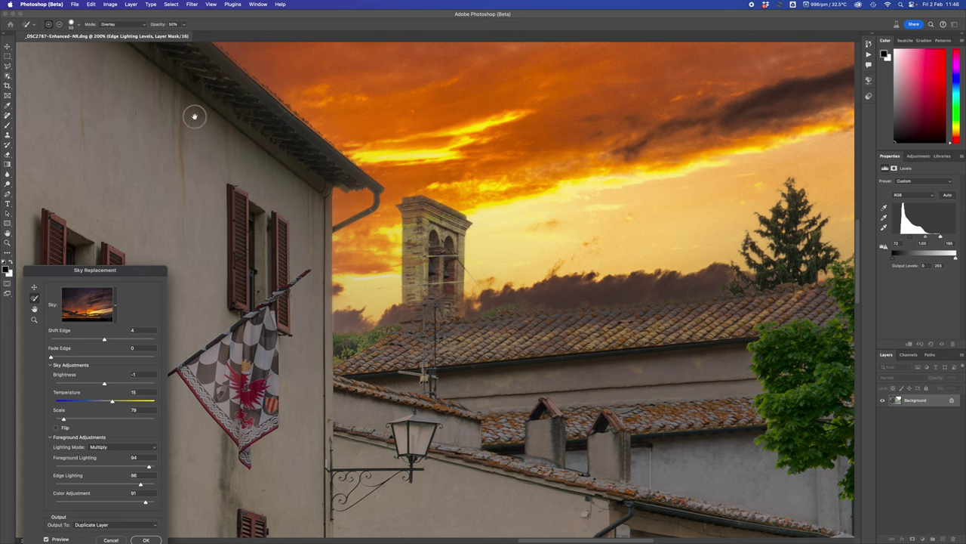
# - Restore the chimney on the house roof by painting the sky off it with a smaller subtracting Sky Brush
pyautogui.moveTo(194, 114)
pyautogui.mouseDown()
pyautogui.moveTo(513, 416)
pyautogui.moveTo(493, 390)
pyautogui.moveTo(490, 353)
pyautogui.moveTo(545, 370)
pyautogui.mouseUp()
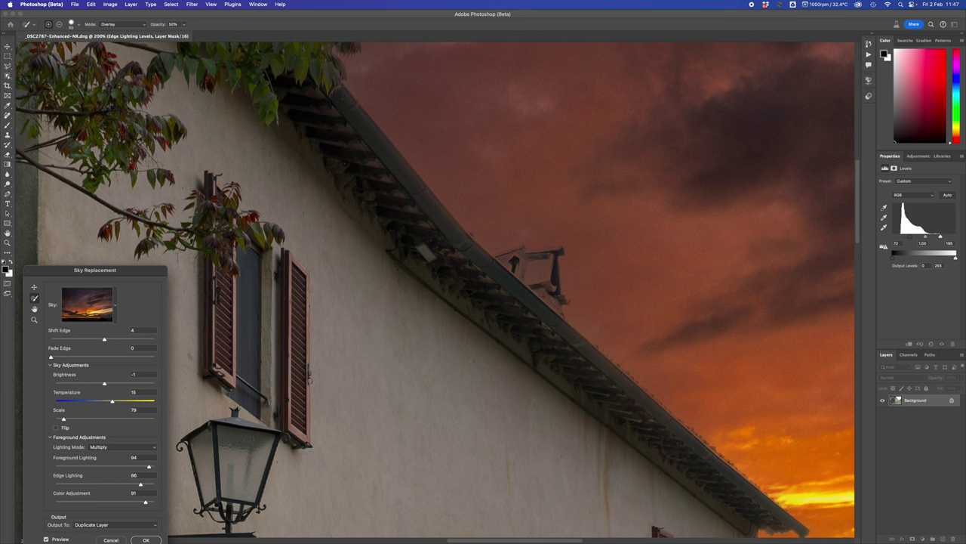
pyautogui.press('alt')
pyautogui.press('alt')
pyautogui.press('alt')
pyautogui.moveTo(540, 283)
pyautogui.mouseDown()
pyautogui.moveTo(530, 277)
pyautogui.moveTo(547, 264)
pyautogui.moveTo(550, 301)
pyautogui.moveTo(549, 255)
pyautogui.mouseUp()
pyautogui.press('[')
pyautogui.moveTo(533, 281)
pyautogui.mouseDown()
pyautogui.moveTo(546, 306)
pyautogui.moveTo(548, 266)
pyautogui.moveTo(547, 313)
pyautogui.mouseUp()
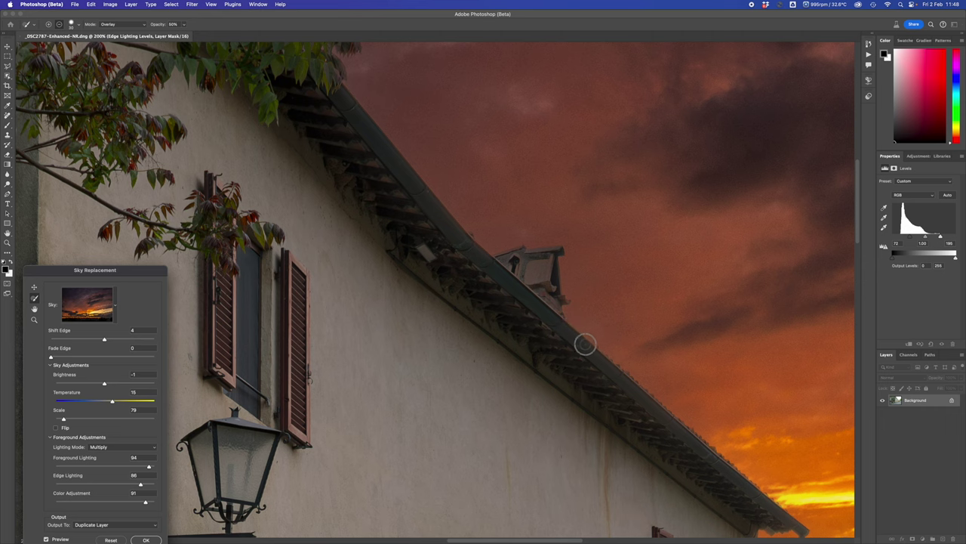
pyautogui.press('alt')
# - Paint the replacement sky into the area between the house corner and the bell tower, using the Sky Brush in add mode
pyautogui.scroll(-5, 656, 312)
pyautogui.hscroll(5, 656, 311)
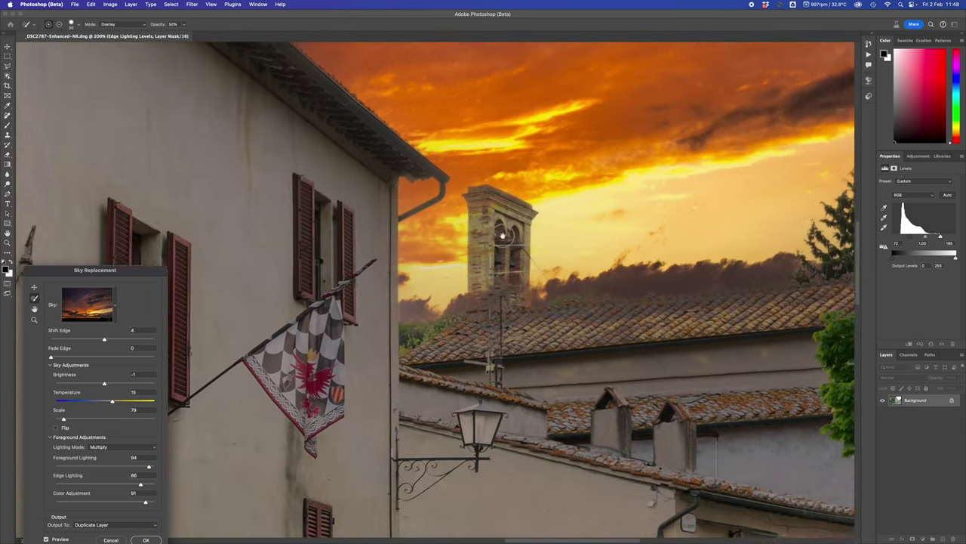
pyautogui.scroll(-3, 503, 235)
pyautogui.hscroll(2, 503, 236)
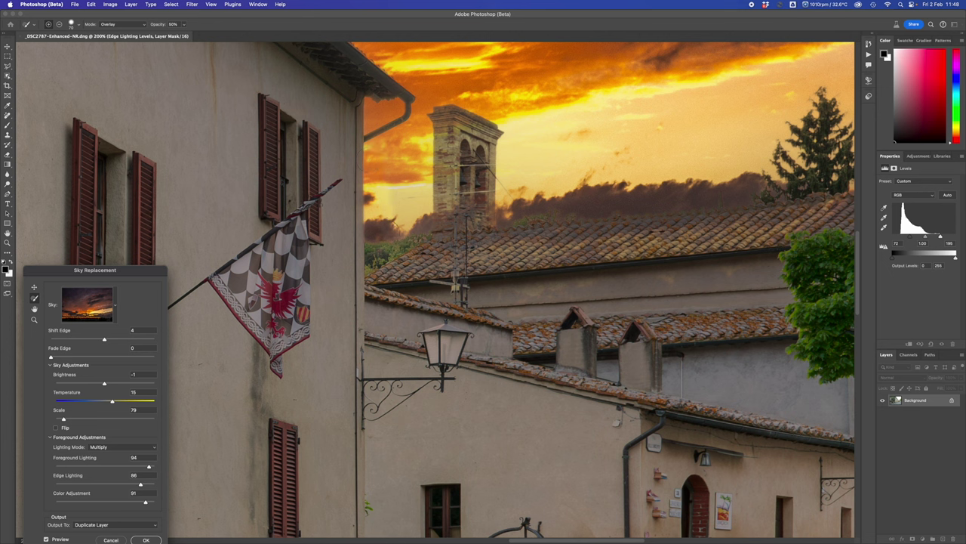
pyautogui.moveTo(415, 224); pyautogui.dragTo(423, 140)
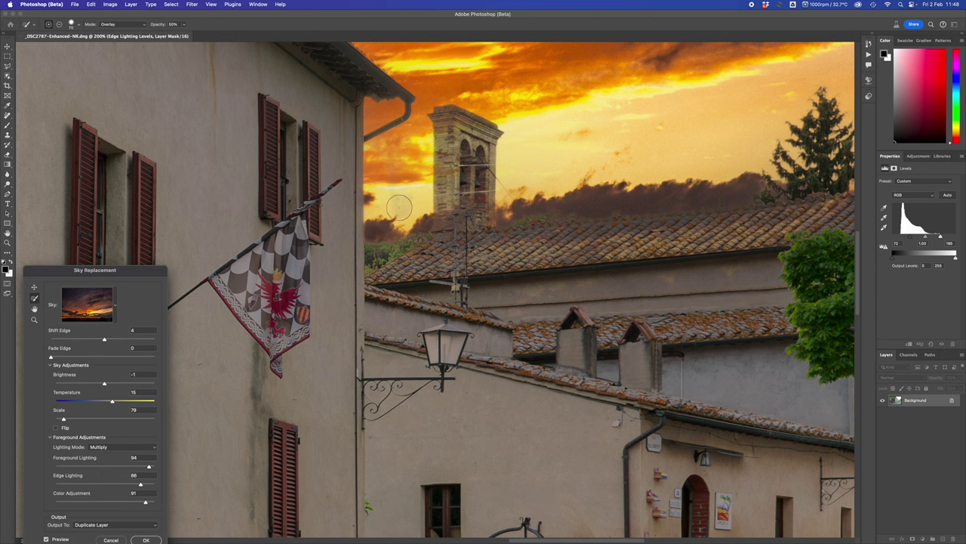
pyautogui.moveTo(405, 200); pyautogui.dragTo(394, 216)
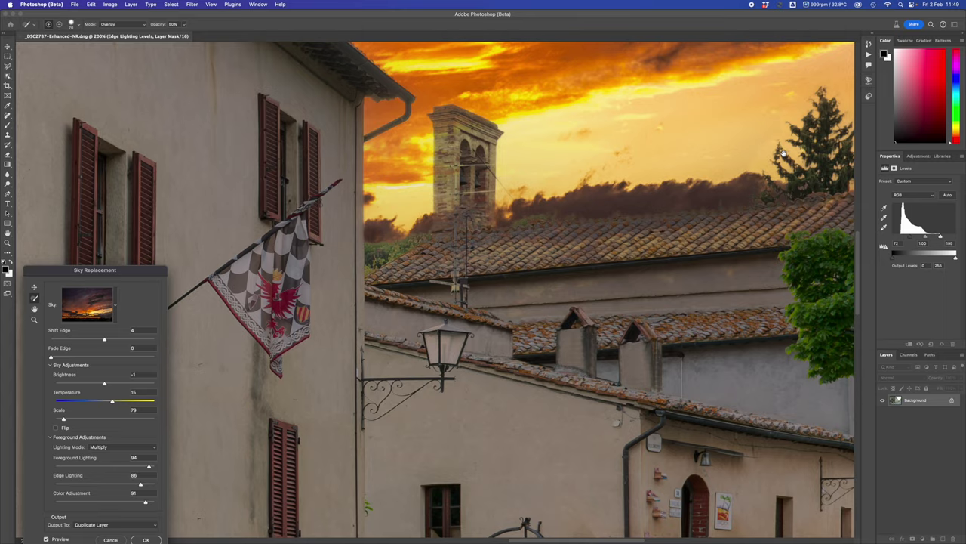
# - Touch up the sky between the conifer and the large leafy tree with the Sky Brush, checking the leafy tree's outline up to its top
pyautogui.hscroll(5, 783, 155)
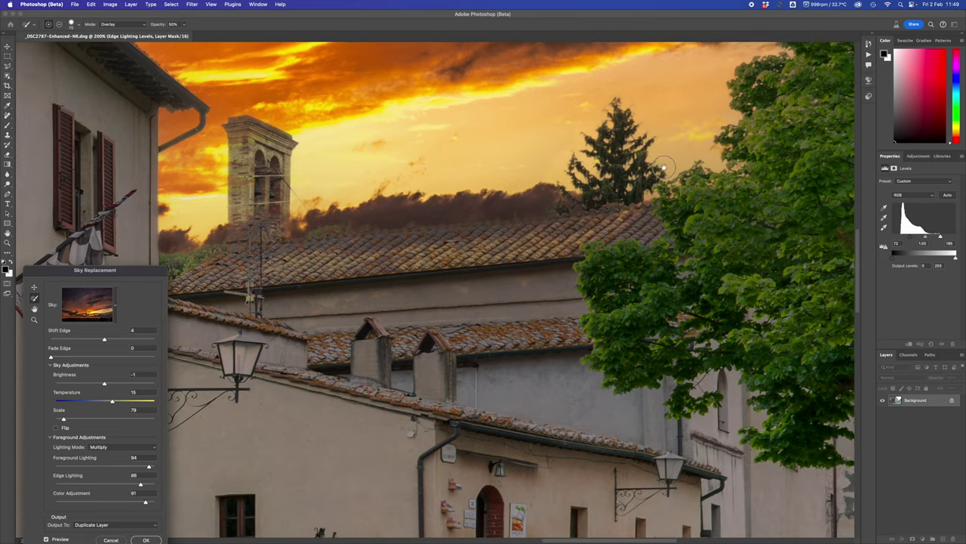
pyautogui.hscroll(2, 608, 159)
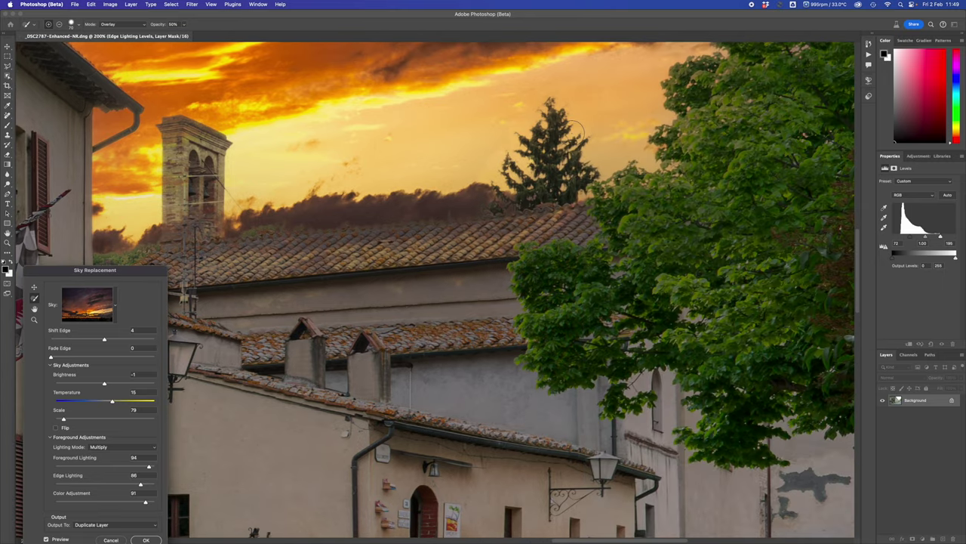
pyautogui.moveTo(593, 149); pyautogui.dragTo(604, 167)
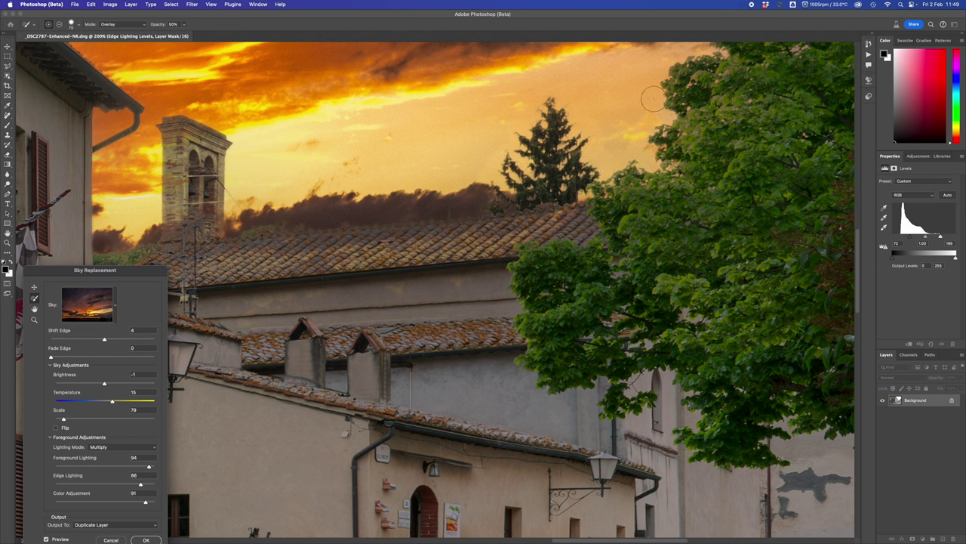
pyautogui.moveTo(708, 141); pyautogui.dragTo(486, 334)
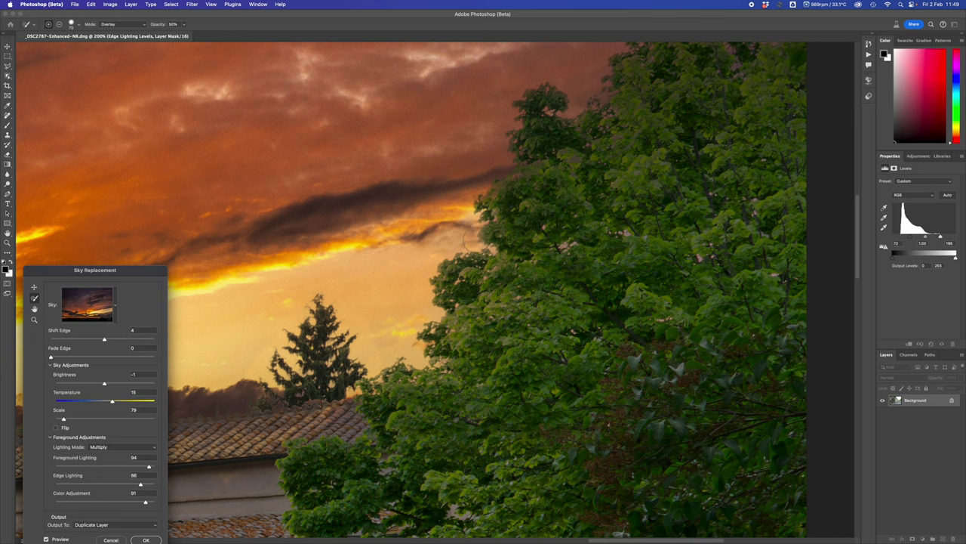
pyautogui.moveTo(569, 158); pyautogui.dragTo(444, 358)
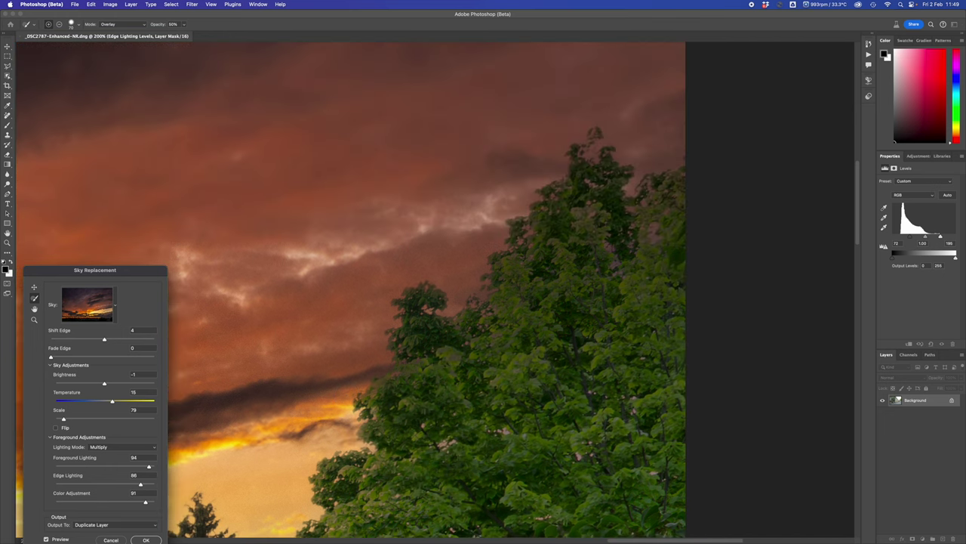
# - Remove the sky's colour spill from the bell tower and the tiled roof with the Sky Brush in subtract mode, enlarged to size 200
pyautogui.moveTo(352, 352); pyautogui.dragTo(696, 58)
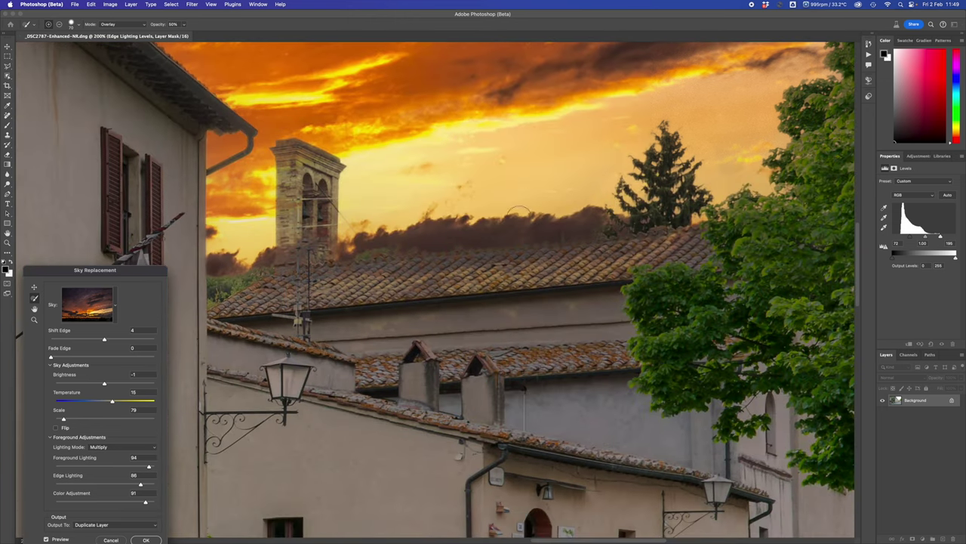
pyautogui.moveTo(399, 223); pyautogui.dragTo(485, 191)
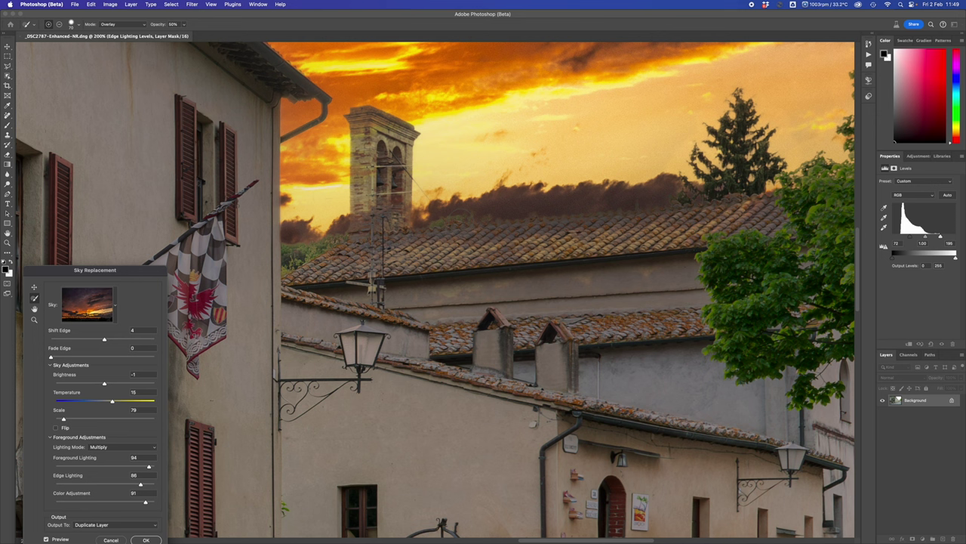
pyautogui.press('alt')
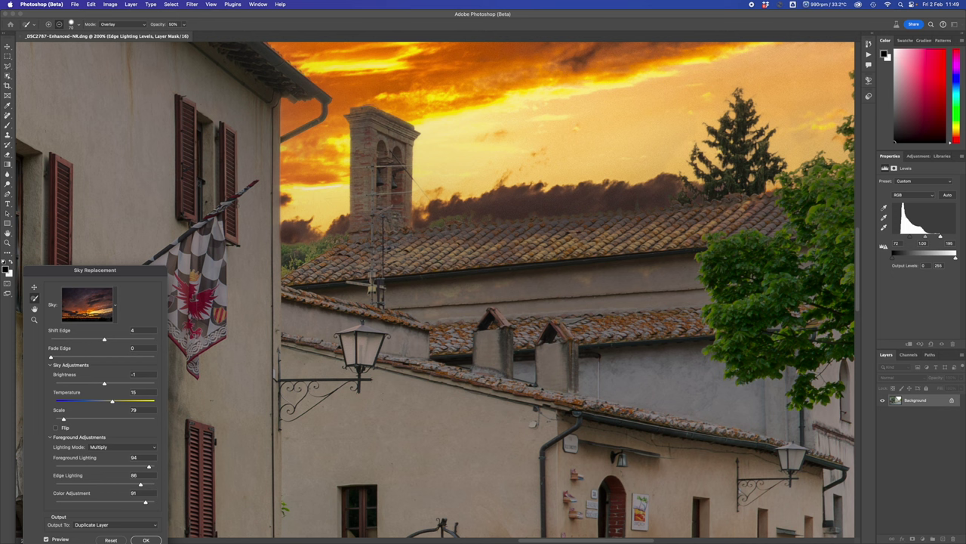
pyautogui.press('alt')
pyautogui.press('alt')
pyautogui.press('alt')
pyautogui.press('alt')
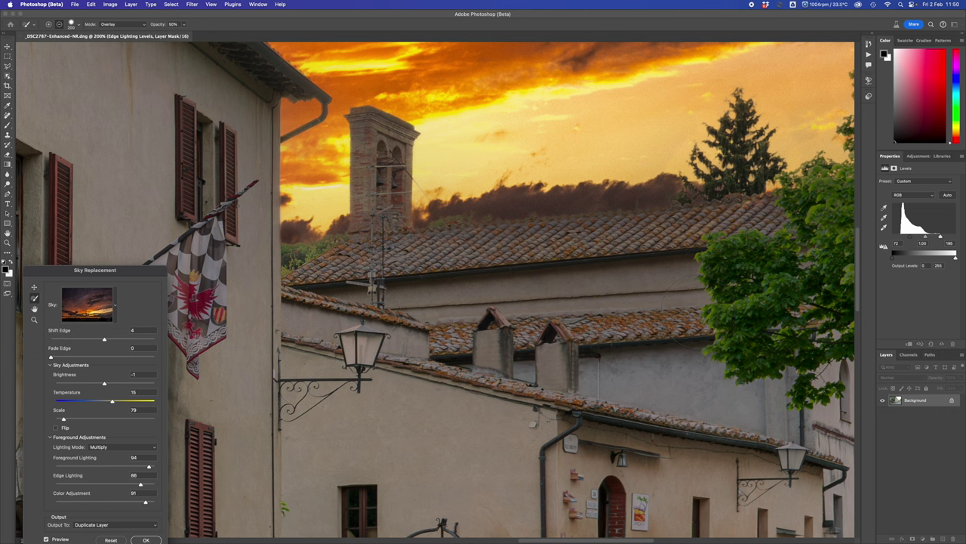
# - Examine the sky edges along the long eave, the roof chimney and the tree foliage, up close and at 66.7% zoom
pyautogui.moveTo(619, 189); pyautogui.dragTo(142, 271)
pyautogui.hscroll(-10, 524, 400)
pyautogui.scroll(5, 524, 399)
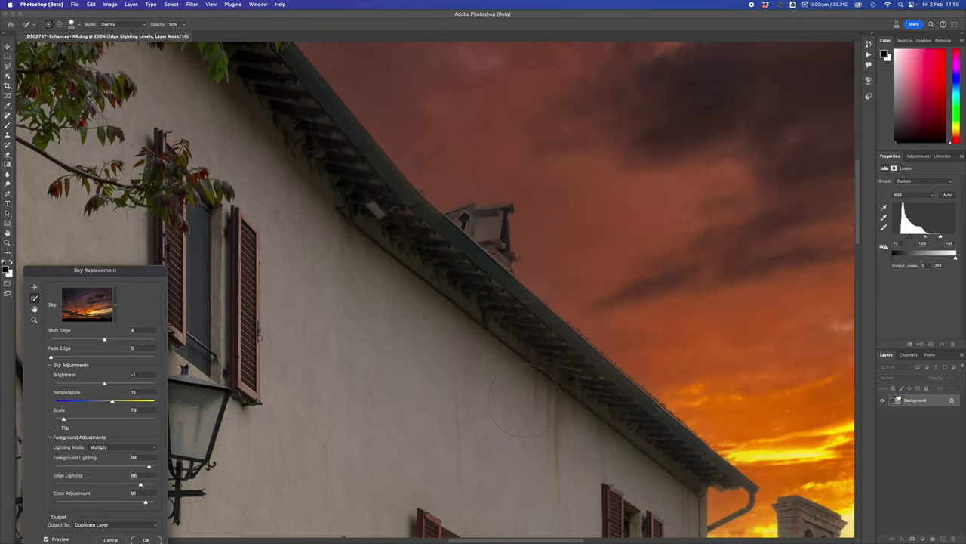
pyautogui.click(34, 320)
pyautogui.press('alt')
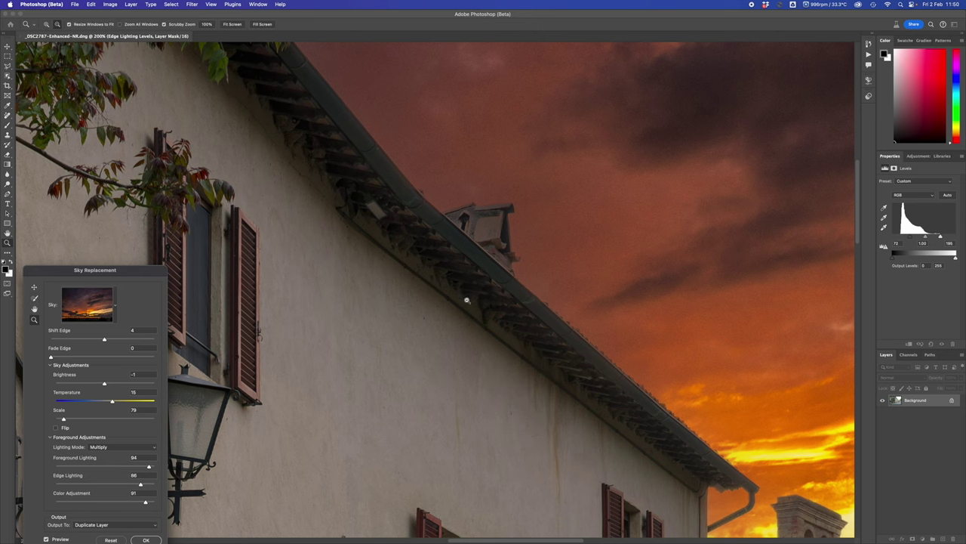
pyautogui.keyDown('alt'); pyautogui.click(436, 336); pyautogui.keyUp('alt')
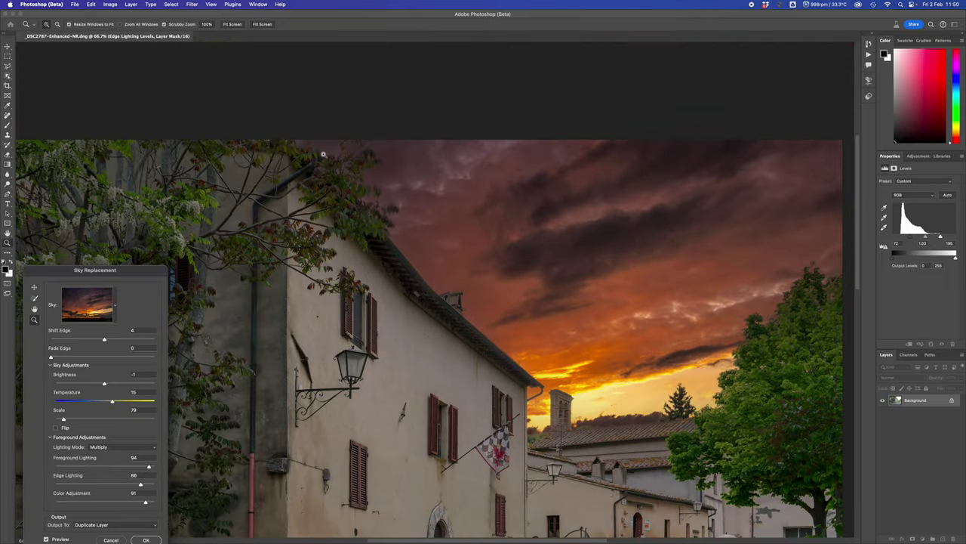
pyautogui.click(33, 297)
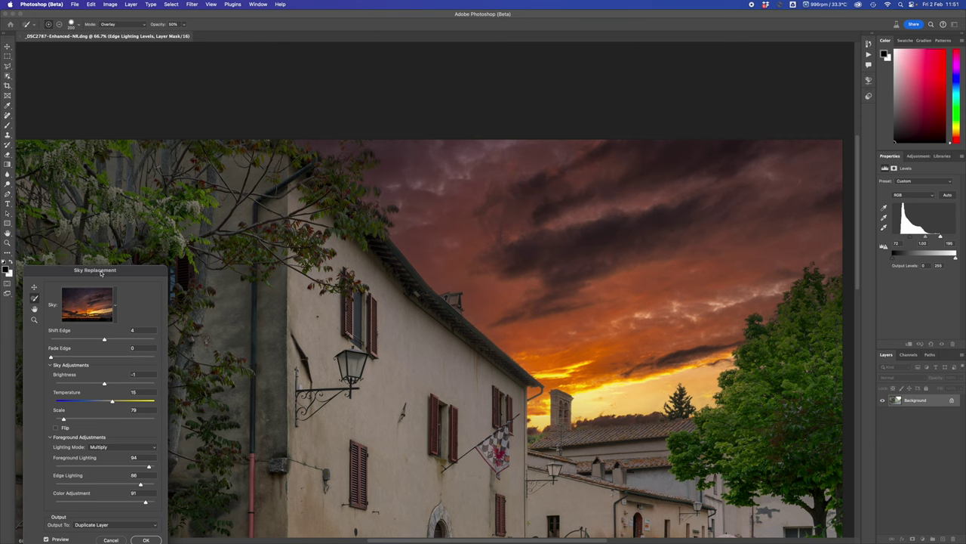
# - Apply the sky replacement with its output set to Duplicate Layer
pyautogui.moveTo(96, 272); pyautogui.dragTo(285, 144)
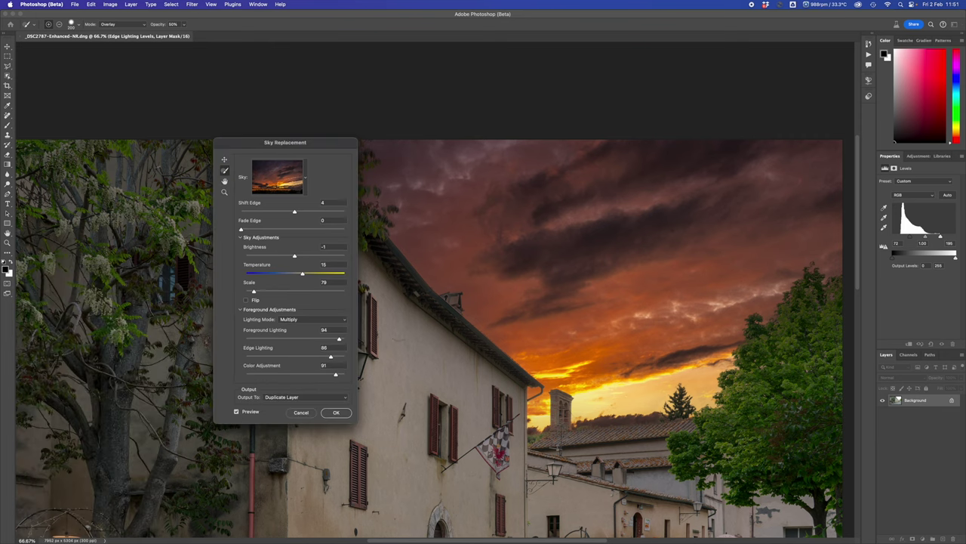
pyautogui.click(291, 398)
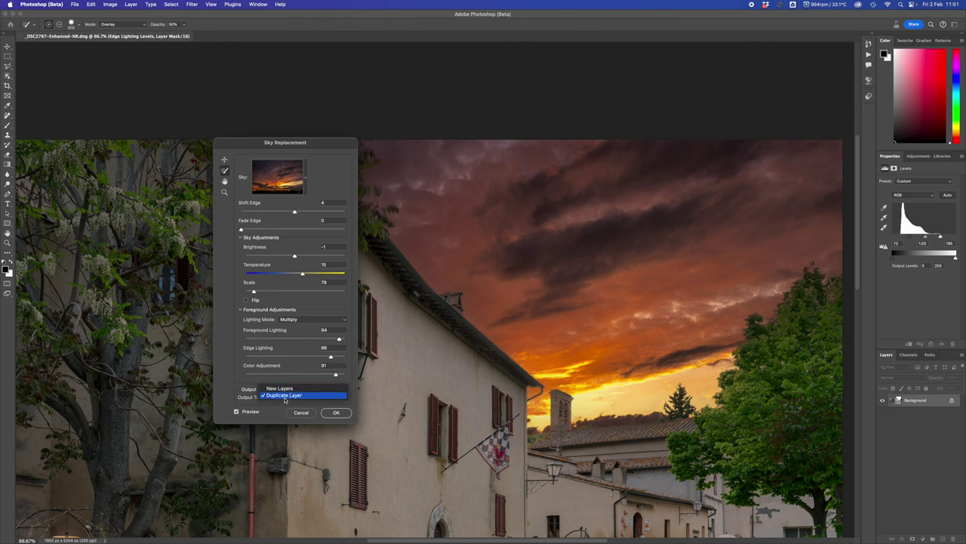
pyautogui.click(285, 396)
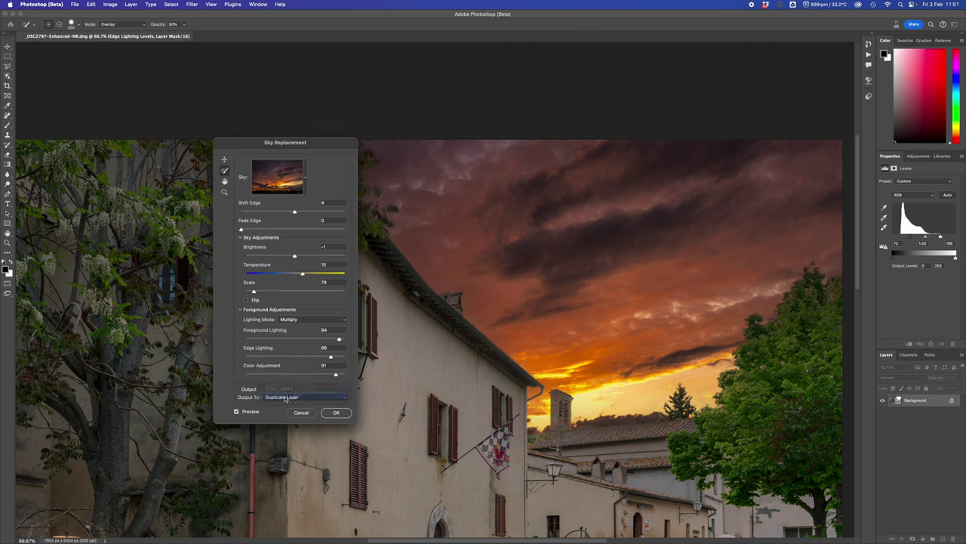
pyautogui.click(336, 413)
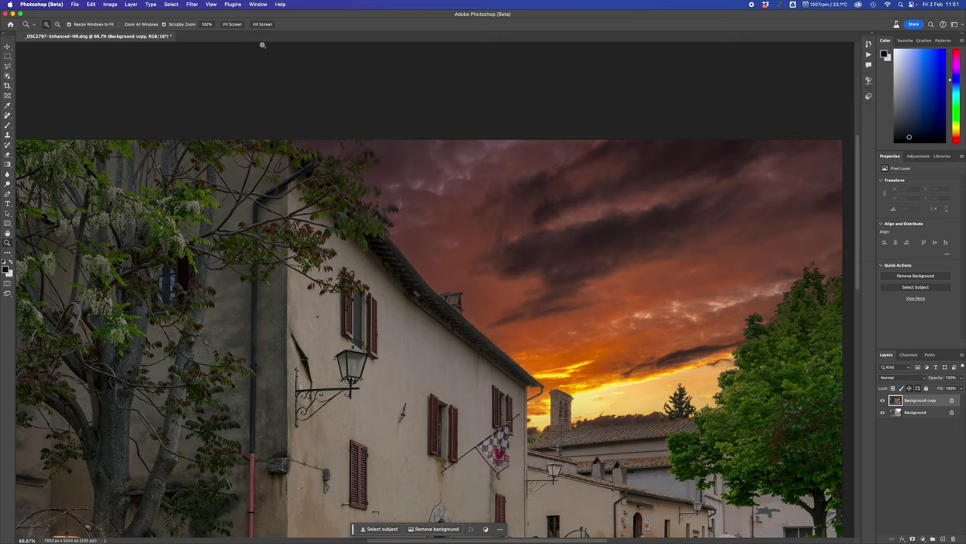
# - Compare the whole image before and after the sunset by hiding and showing the Background copy layer
pyautogui.click(232, 25)
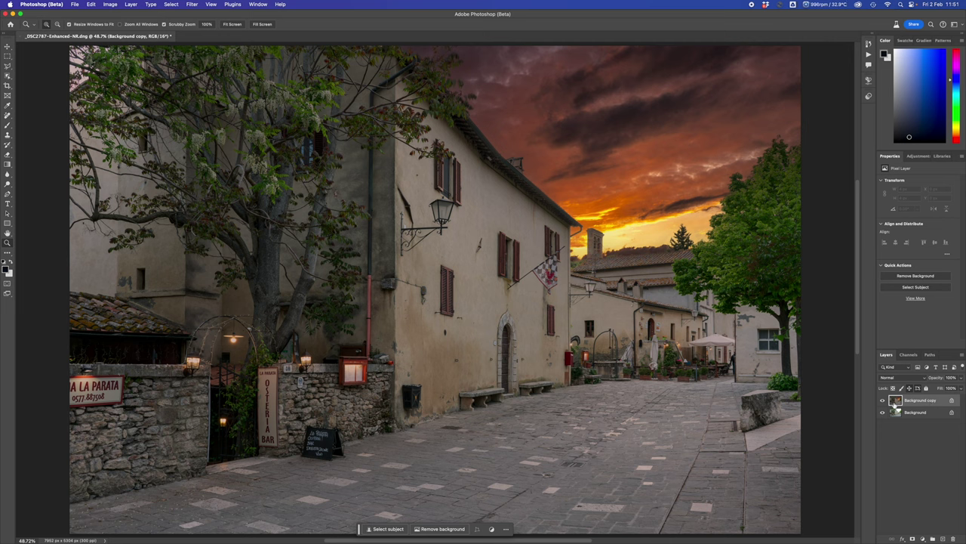
pyautogui.click(882, 401)
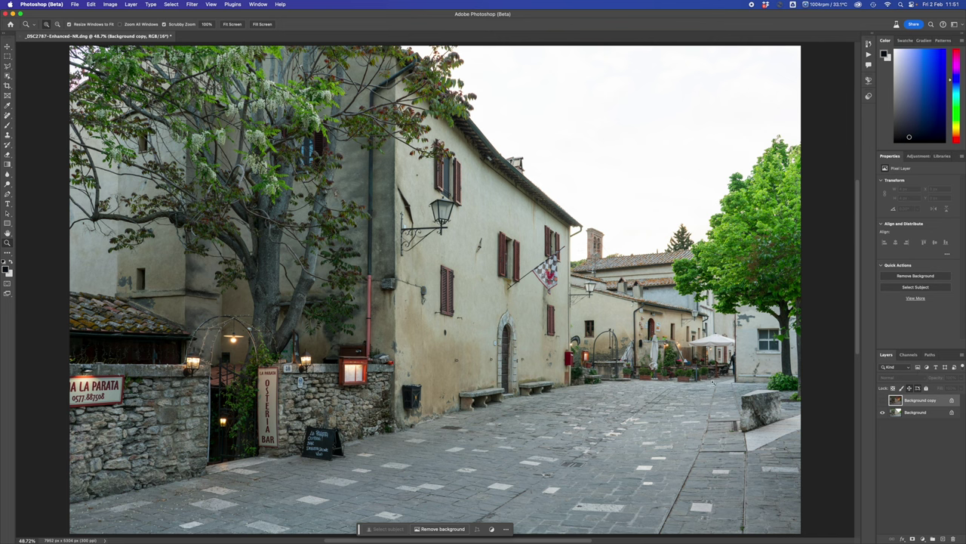
pyautogui.click(883, 402)
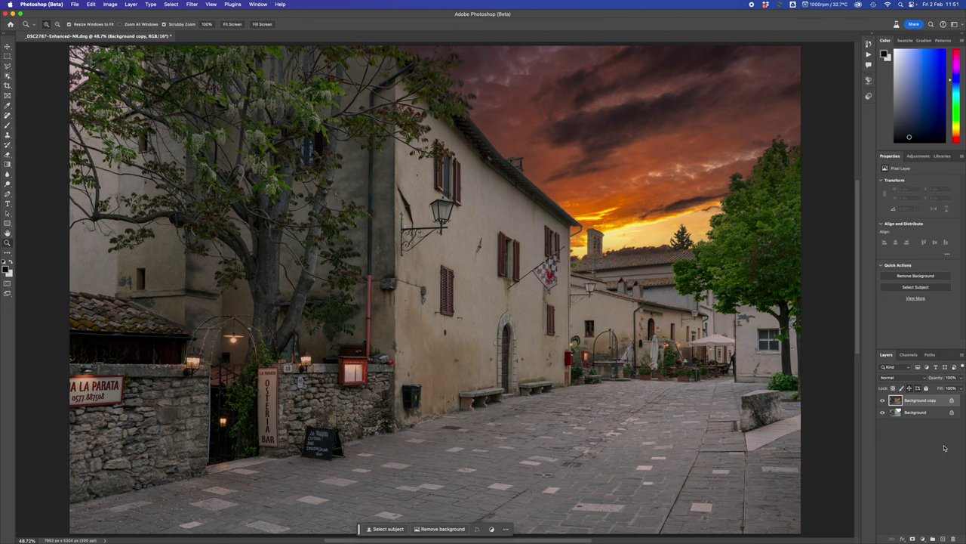
# - Delete the original Background layer, keeping only the sunset layer
pyautogui.click(930, 414)
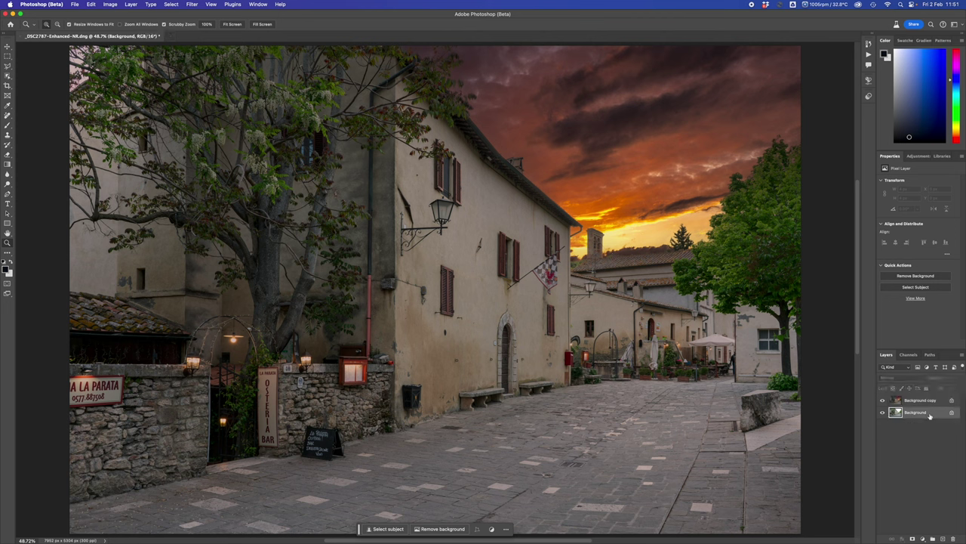
pyautogui.rightClick(930, 414)
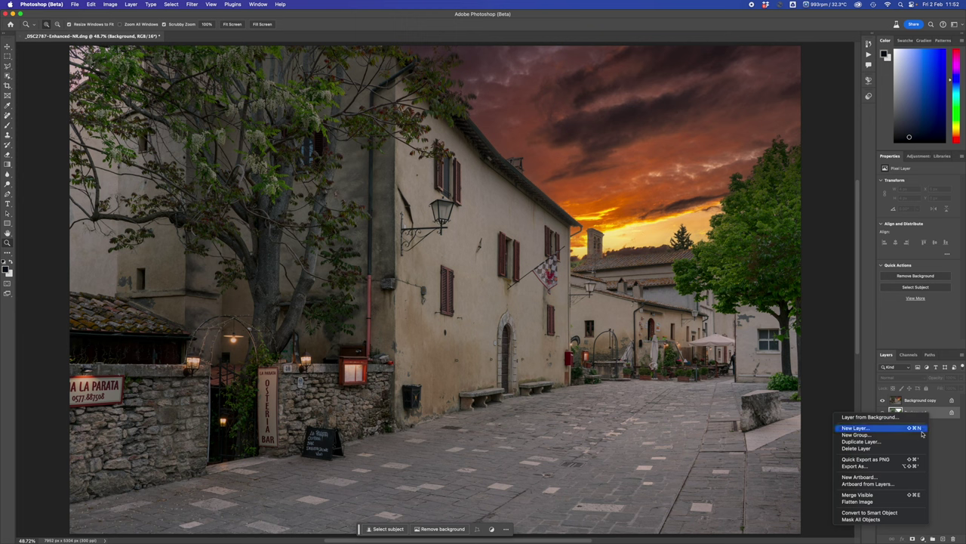
pyautogui.click(882, 449)
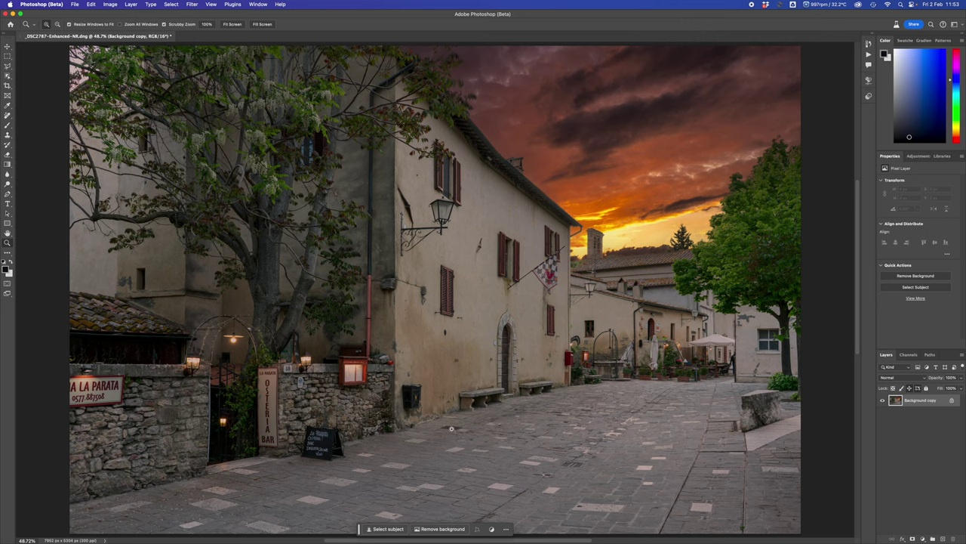
# - Erase the black litter bin from the house wall with the Remove Tool at size 70
pyautogui.click(417, 401)
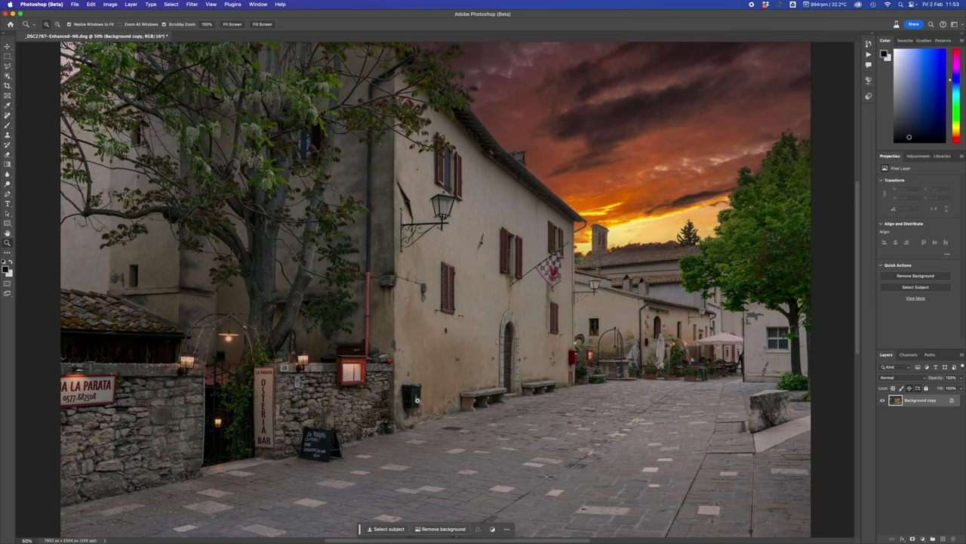
pyautogui.click(417, 400)
pyautogui.click(417, 400)
pyautogui.click(417, 400)
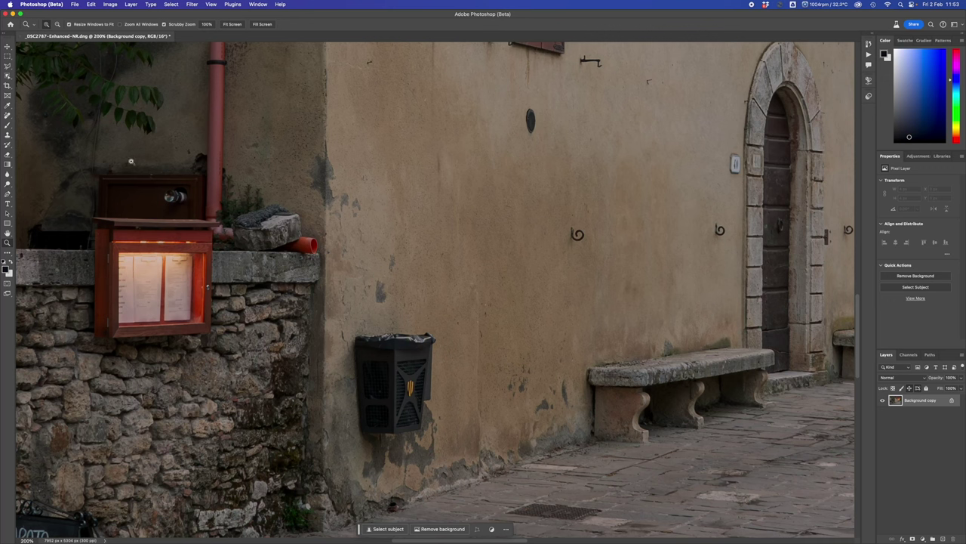
pyautogui.click(7, 115)
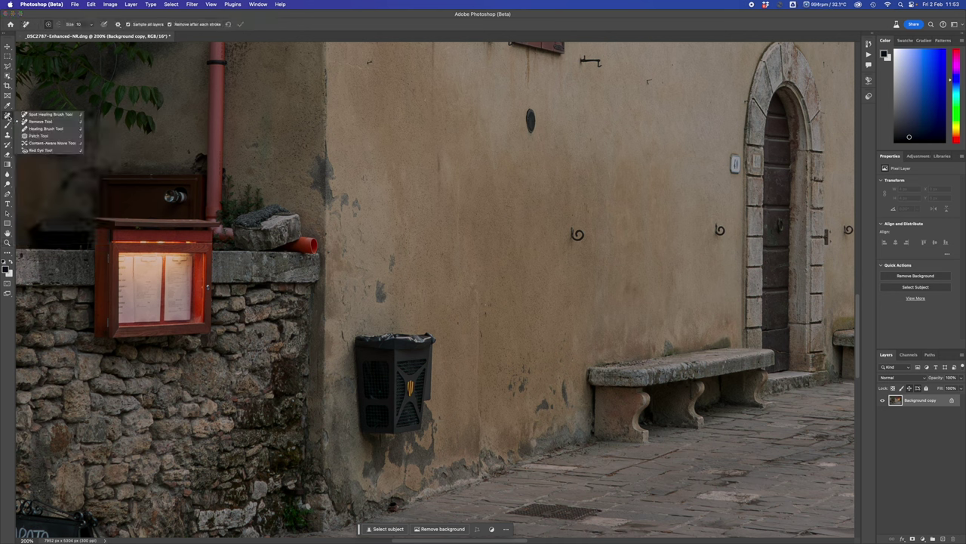
pyautogui.click(41, 122)
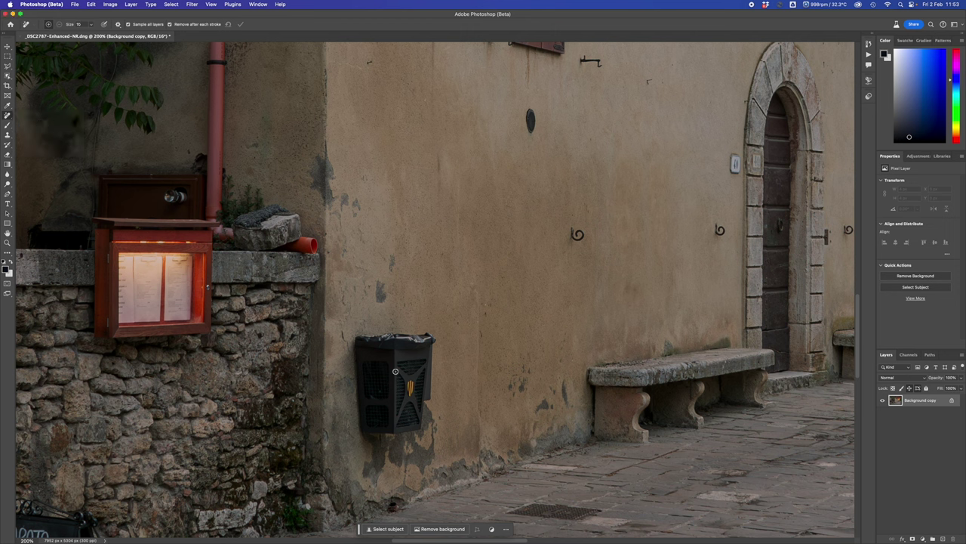
pyautogui.press(']')
pyautogui.press(']')
pyautogui.press(']')
pyautogui.press(']')
pyautogui.press(']')
pyautogui.press(']')
pyautogui.moveTo(359, 341)
pyautogui.mouseDown()
pyautogui.moveTo(421, 339)
pyautogui.moveTo(424, 348)
pyautogui.moveTo(419, 420)
pyautogui.moveTo(379, 441)
pyautogui.moveTo(367, 434)
pyautogui.moveTo(359, 351)
pyautogui.mouseUp()
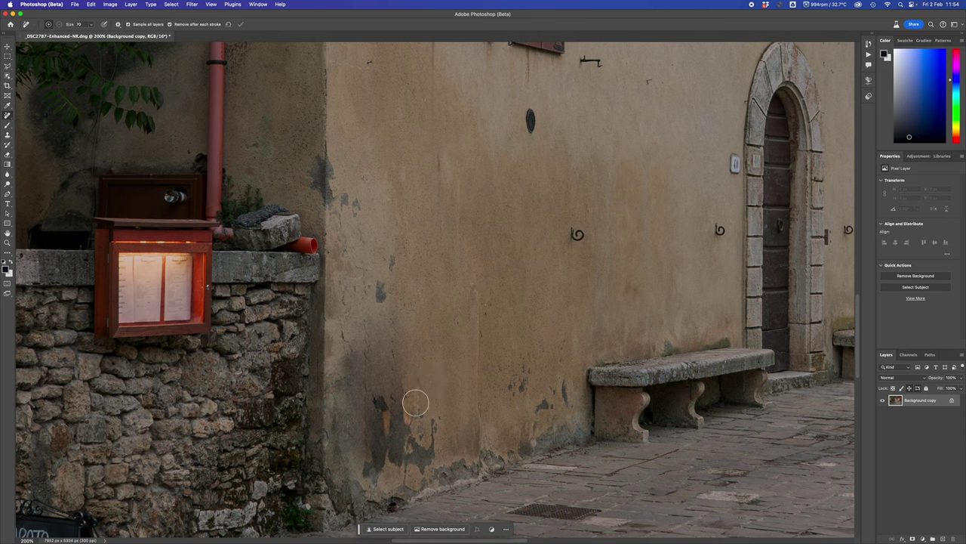
pyautogui.click(381, 407)
# - Erase the grey electrical box and its dangling wires beside the closed shutters with the Remove Tool
pyautogui.moveTo(470, 276); pyautogui.dragTo(397, 432)
pyautogui.moveTo(359, 234); pyautogui.dragTo(431, 385)
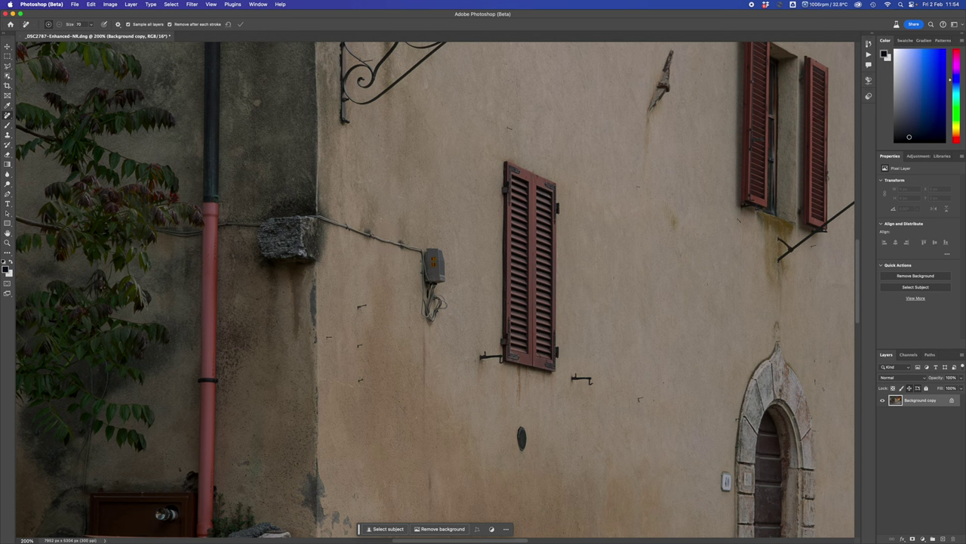
pyautogui.moveTo(428, 311)
pyautogui.mouseDown()
pyautogui.moveTo(435, 269)
pyautogui.moveTo(425, 248)
pyautogui.moveTo(430, 272)
pyautogui.mouseUp()
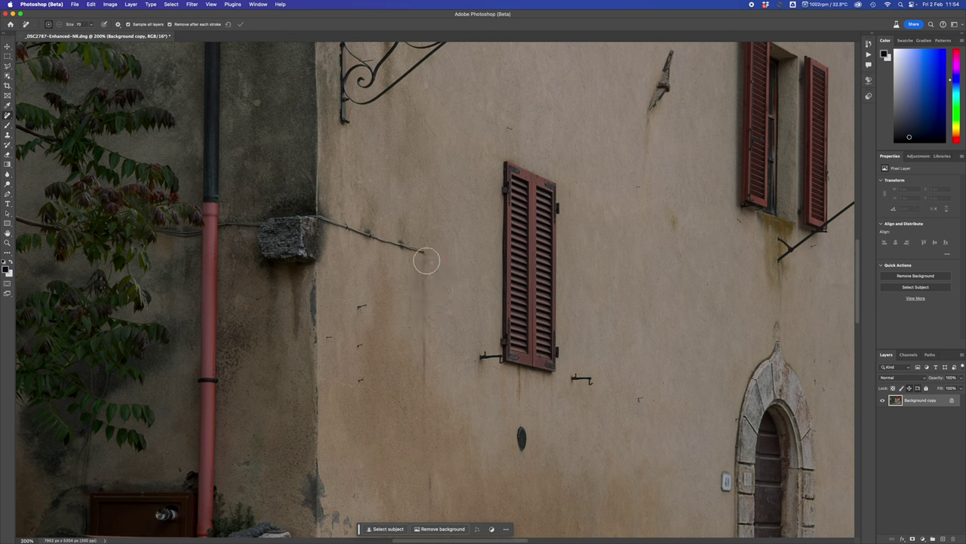
# - Erase the cable running across the wall, past the protruding stone and behind the drainpipe, with the Remove Tool reduced to size 40
pyautogui.press('[')
pyautogui.press('[')
pyautogui.press('[')
pyautogui.moveTo(422, 251); pyautogui.dragTo(309, 215)
pyautogui.press('[')
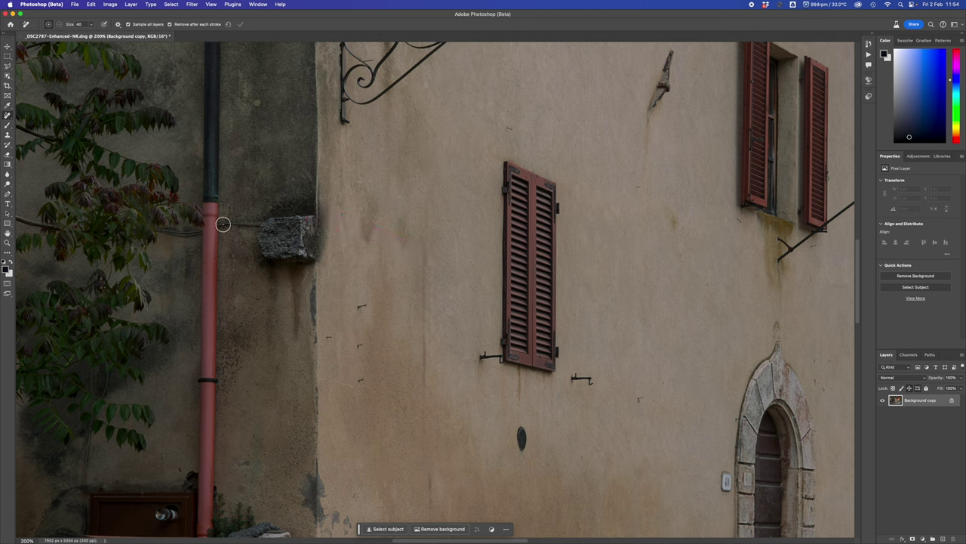
pyautogui.moveTo(222, 224)
pyautogui.mouseDown()
pyautogui.moveTo(256, 223)
pyautogui.moveTo(157, 232)
pyautogui.mouseUp()
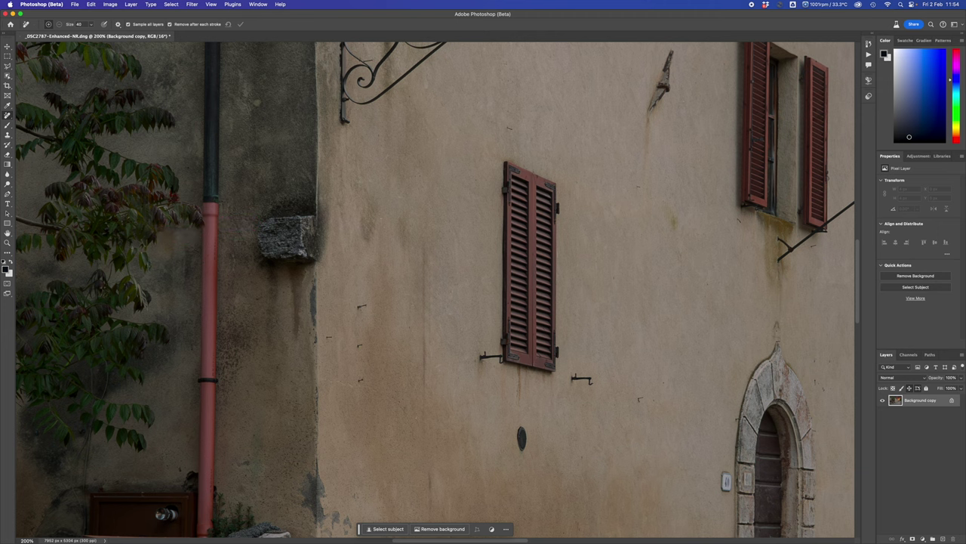
# - Clean up small distractions on the stone wall around the small blue plaque with the Remove Tool at size 20
pyautogui.scroll(-5, 583, 316)
pyautogui.hscroll(-3, 582, 316)
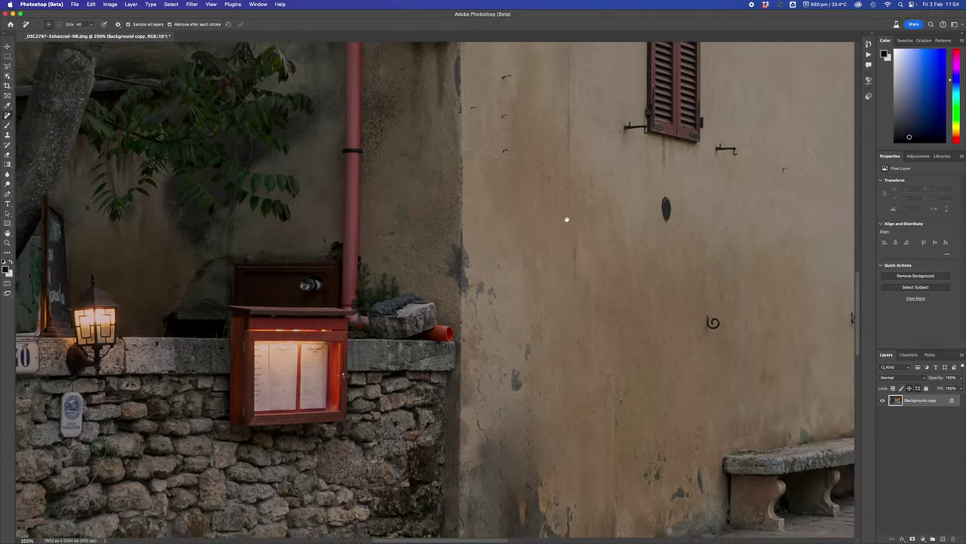
pyautogui.scroll(-5, 415, 387)
pyautogui.hscroll(-3, 415, 388)
pyautogui.hscroll(-2, 299, 287)
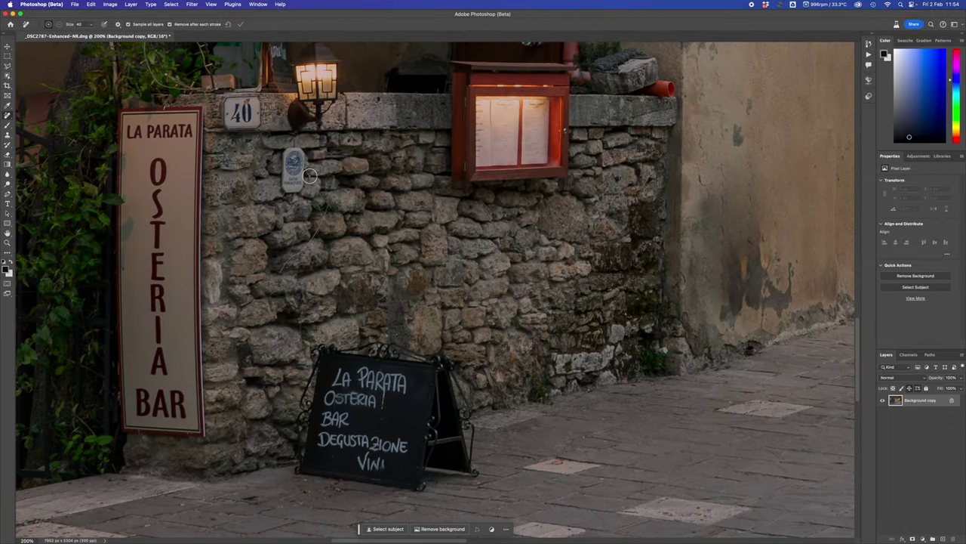
pyautogui.press('[')
pyautogui.press('[')
pyautogui.press('[')
pyautogui.click(308, 174)
pyautogui.moveTo(308, 173)
pyautogui.mouseDown()
pyautogui.moveTo(328, 203)
pyautogui.moveTo(323, 221)
pyautogui.moveTo(280, 270)
pyautogui.mouseUp()
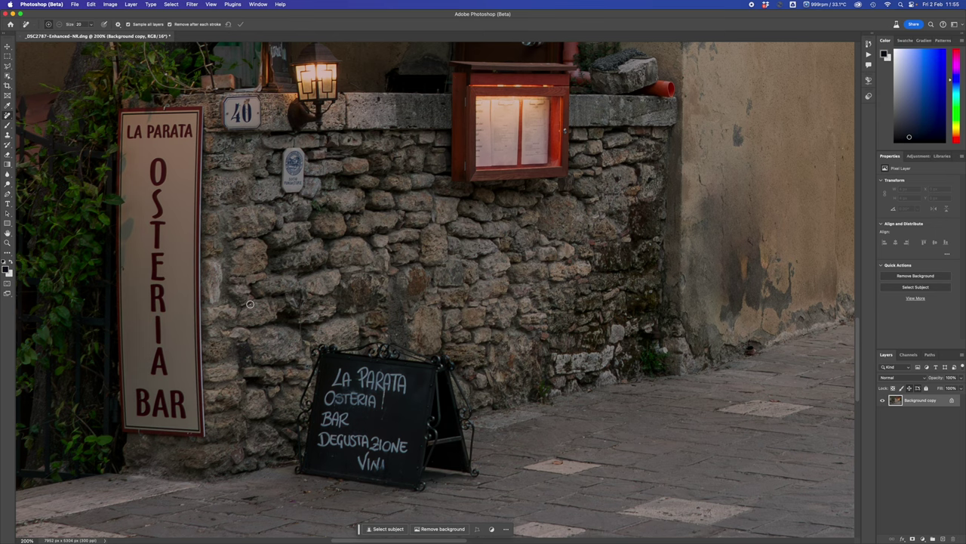
# - Clean up small leaves and debris on the paving and along the wall's base with the Remove Tool at size 20
pyautogui.moveTo(554, 463); pyautogui.dragTo(564, 462)
pyautogui.moveTo(632, 431); pyautogui.dragTo(314, 315)
pyautogui.moveTo(446, 231); pyautogui.dragTo(434, 239)
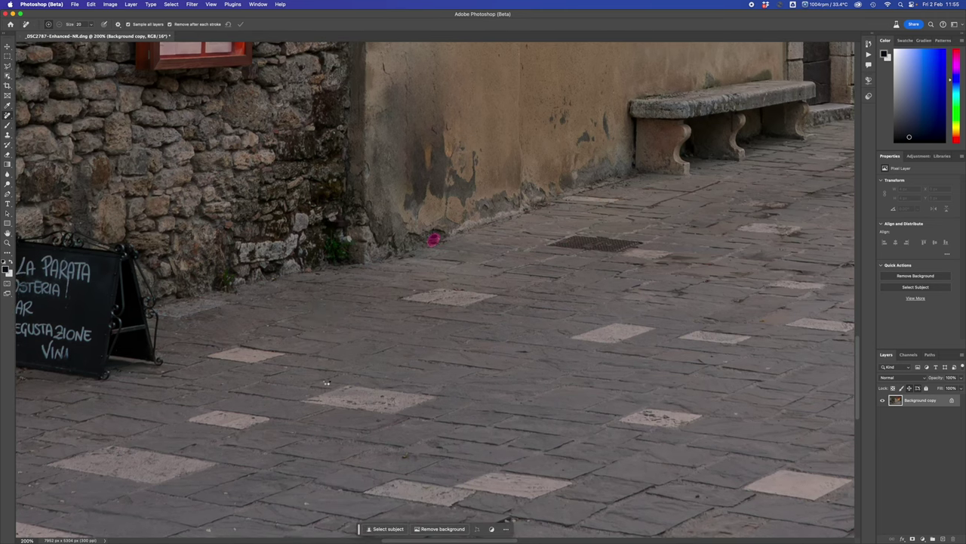
pyautogui.moveTo(297, 409); pyautogui.dragTo(621, 212)
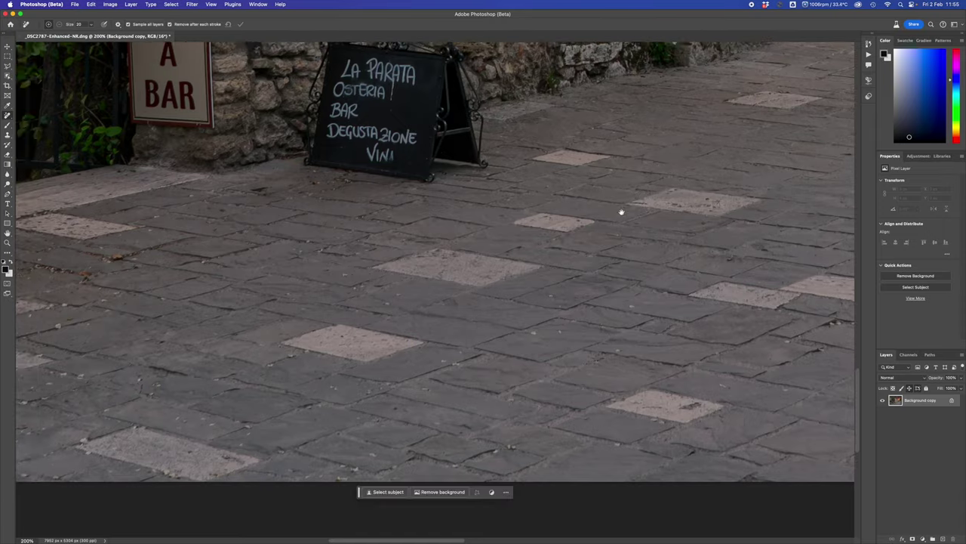
pyautogui.moveTo(269, 302); pyautogui.dragTo(578, 285)
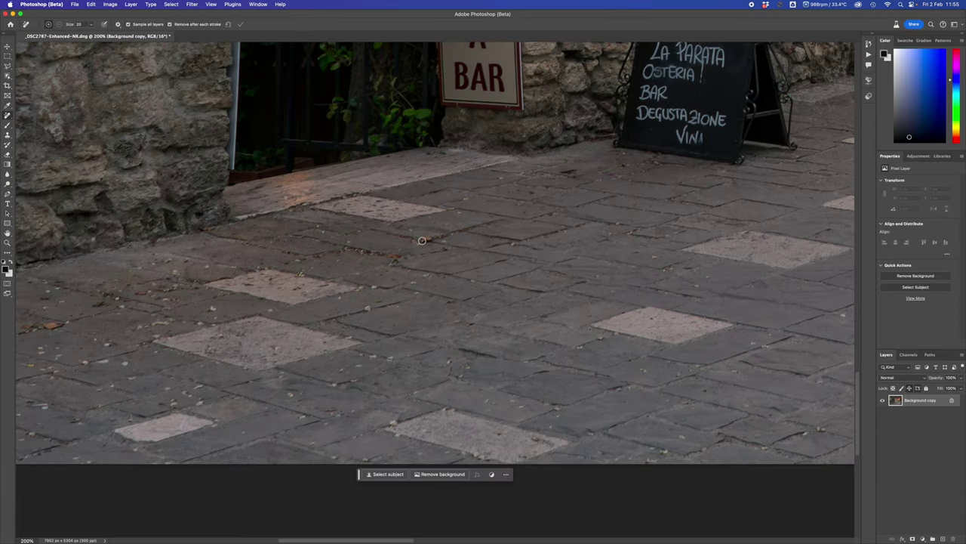
pyautogui.moveTo(422, 240); pyautogui.dragTo(434, 239)
pyautogui.moveTo(157, 293); pyautogui.dragTo(316, 394)
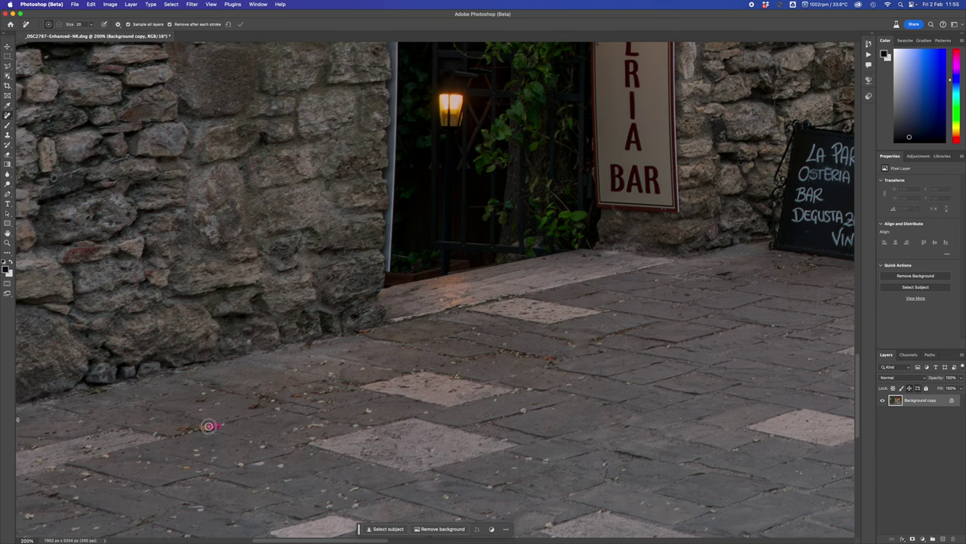
pyautogui.moveTo(208, 426); pyautogui.dragTo(183, 428)
# - Outline the red-framed La Parata sign on the stone wall at the image edge with the Polygonal Lasso Tool
pyautogui.moveTo(392, 317); pyautogui.dragTo(497, 500)
pyautogui.moveTo(263, 271); pyautogui.dragTo(464, 367)
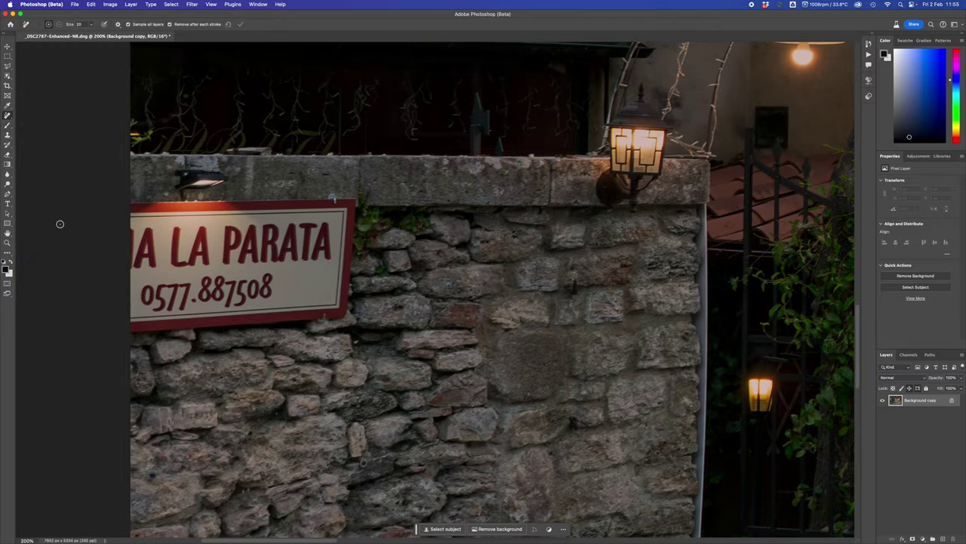
pyautogui.click(8, 66)
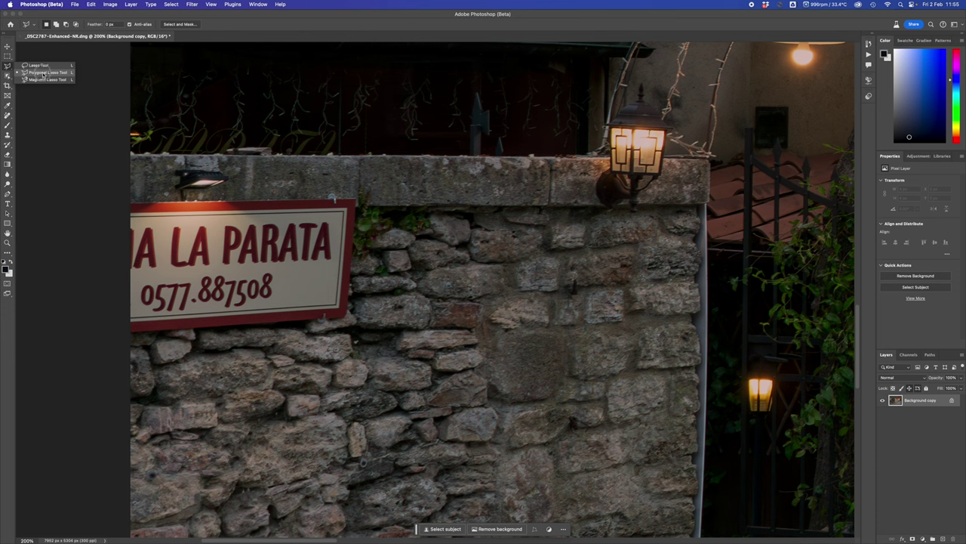
pyautogui.click(44, 73)
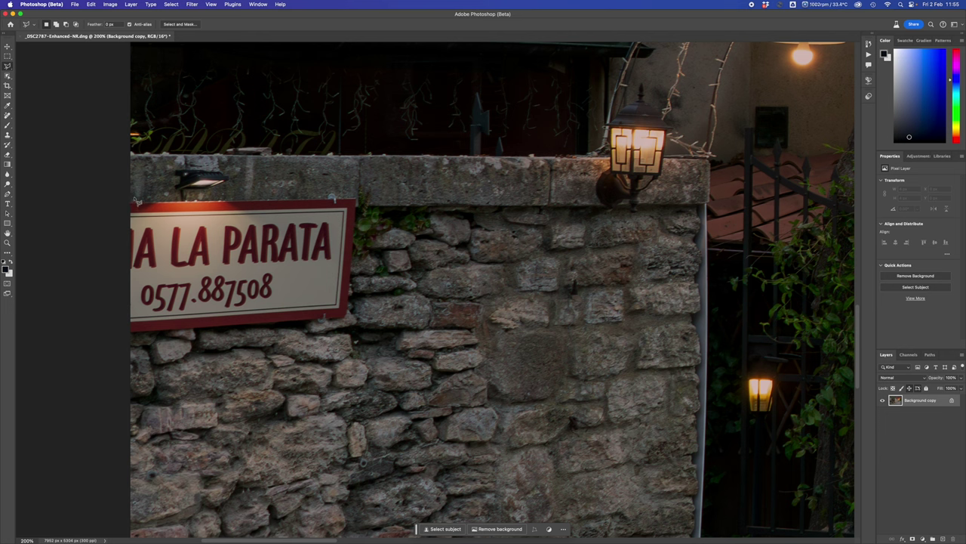
pyautogui.click(128, 200)
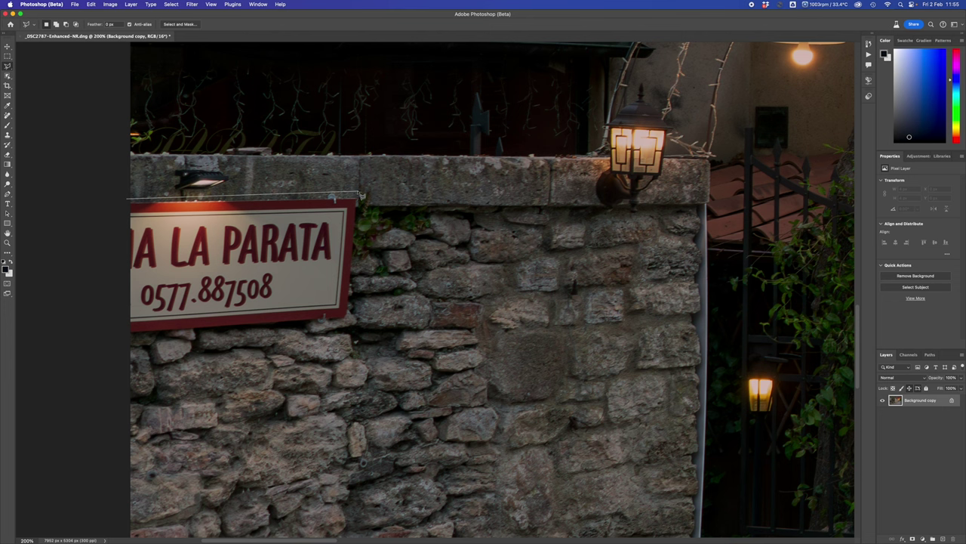
pyautogui.click(359, 194)
pyautogui.click(349, 323)
pyautogui.click(127, 342)
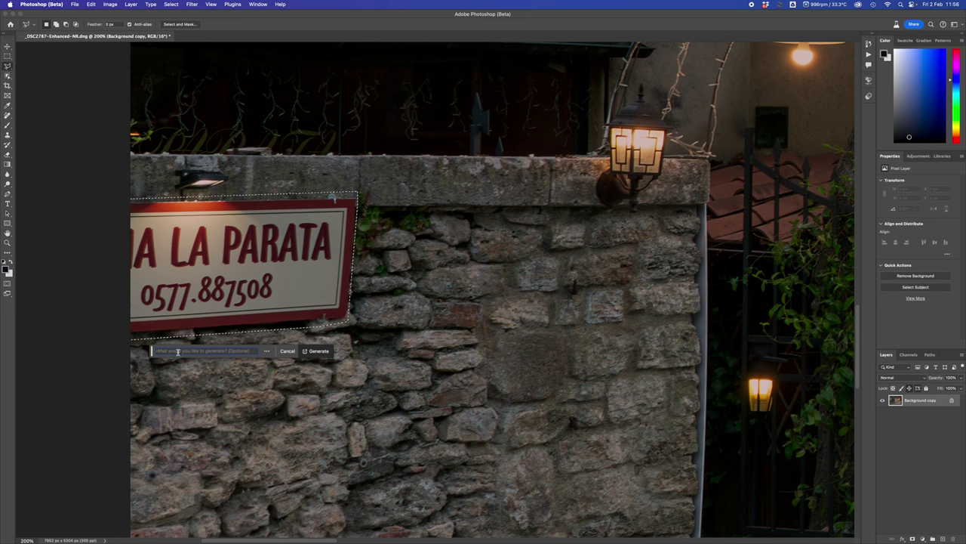
# - Replace the selected sign using Generative Fill with an empty prompt, compare the three variations and keep the first one
pyautogui.click(318, 351)
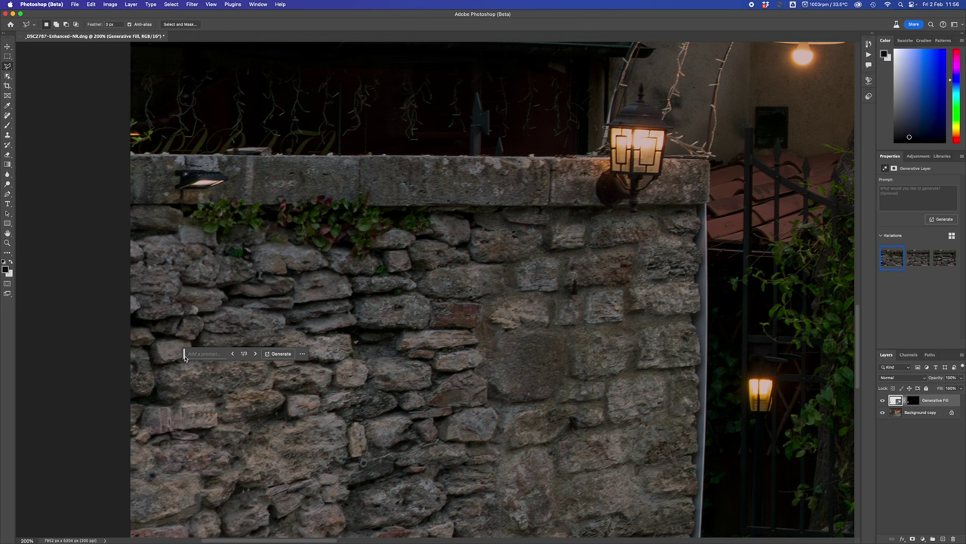
pyautogui.moveTo(184, 358); pyautogui.dragTo(117, 494)
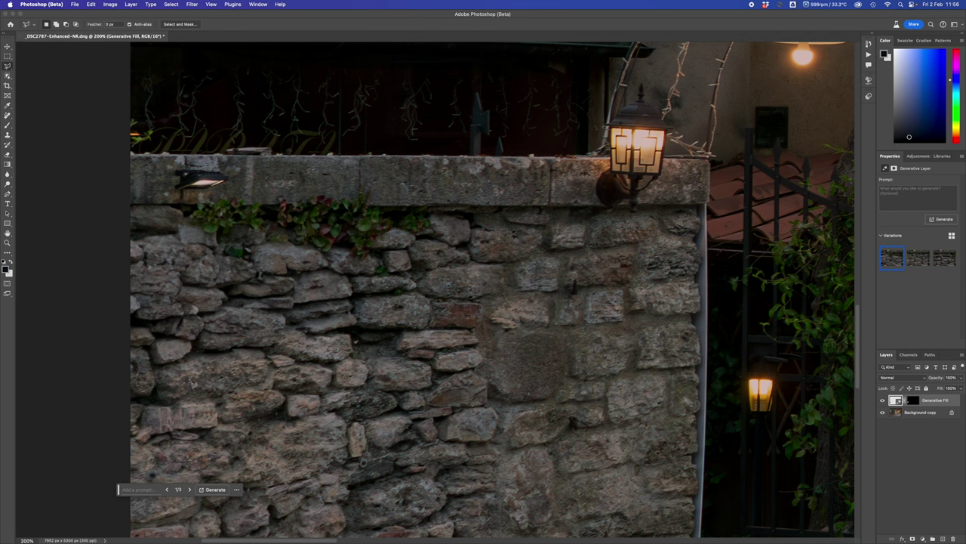
pyautogui.click(190, 489)
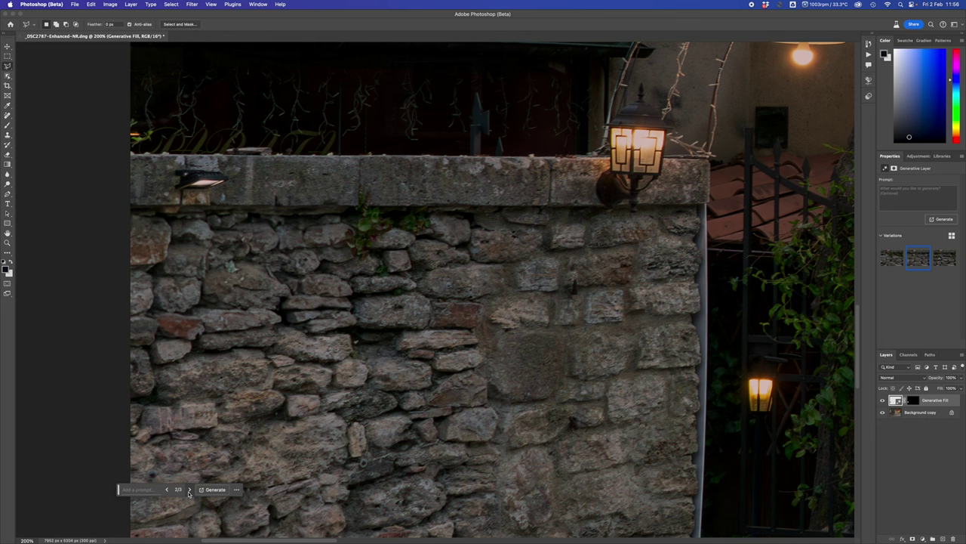
pyautogui.click(189, 490)
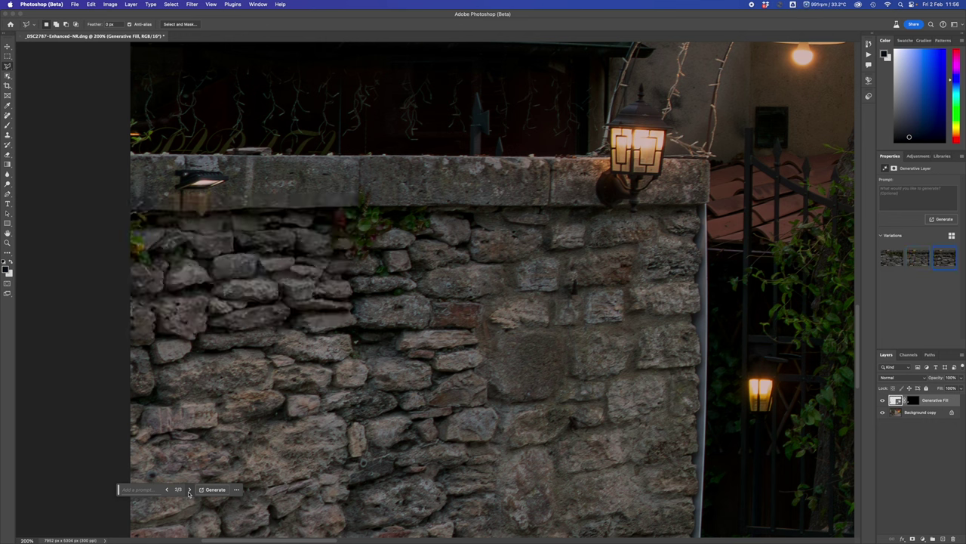
pyautogui.click(189, 489)
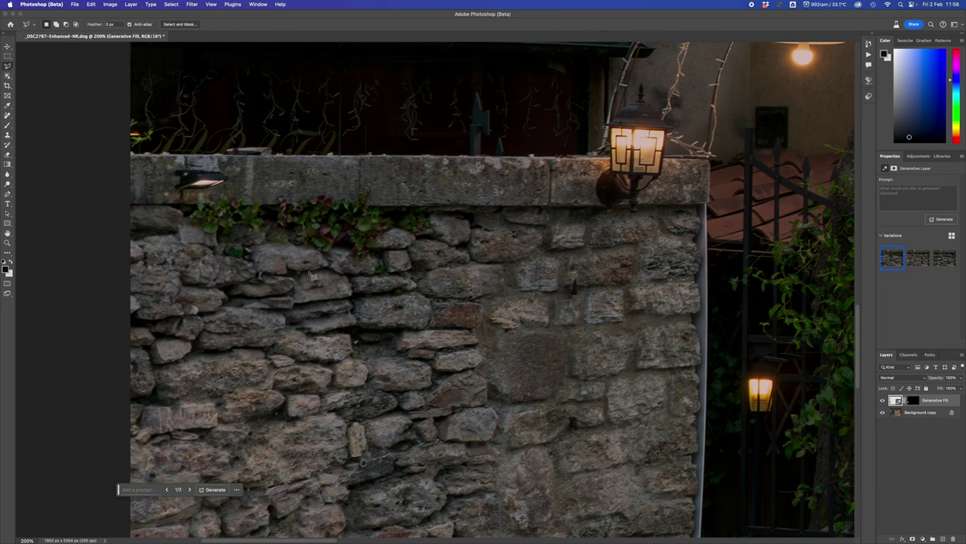
# - On the Background copy layer, erase the dark mark in the middle of the paving with the Remove Tool at size 25
pyautogui.scroll(-5, 312, 275)
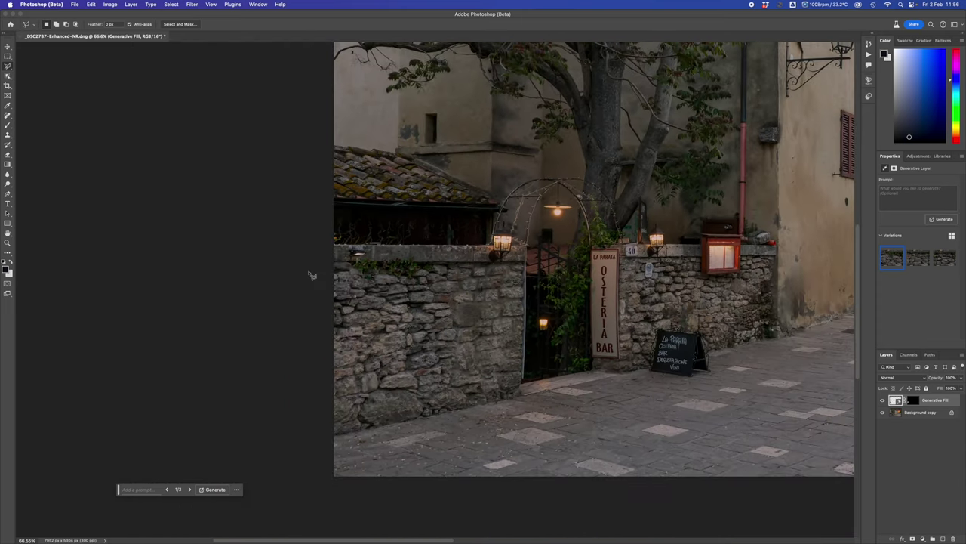
pyautogui.moveTo(487, 295); pyautogui.dragTo(212, 284)
pyautogui.hscroll(5, 319, 276)
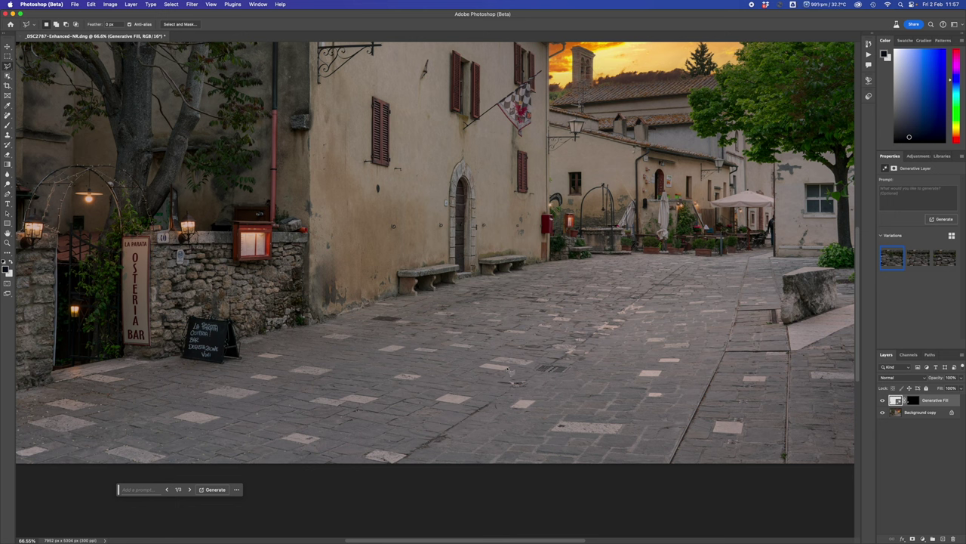
pyautogui.click(6, 116)
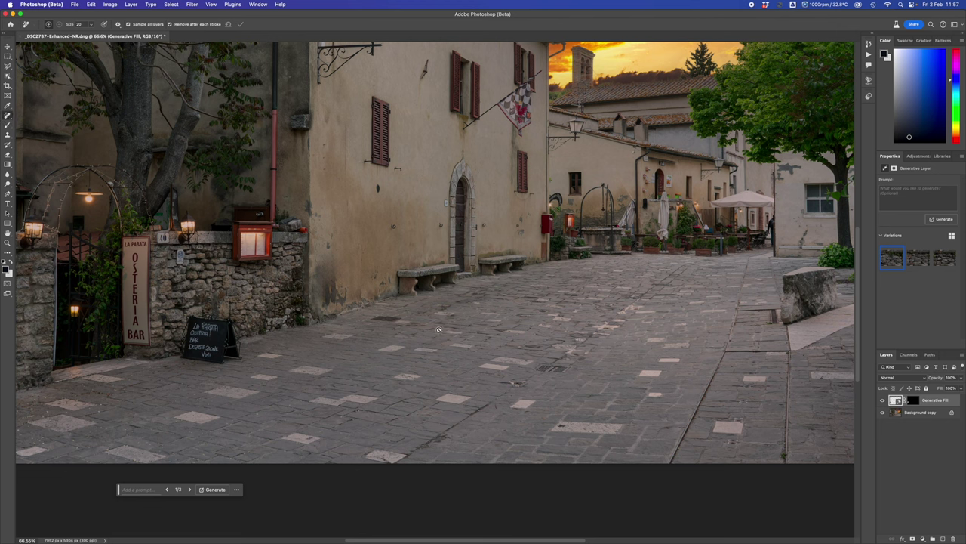
pyautogui.click(919, 413)
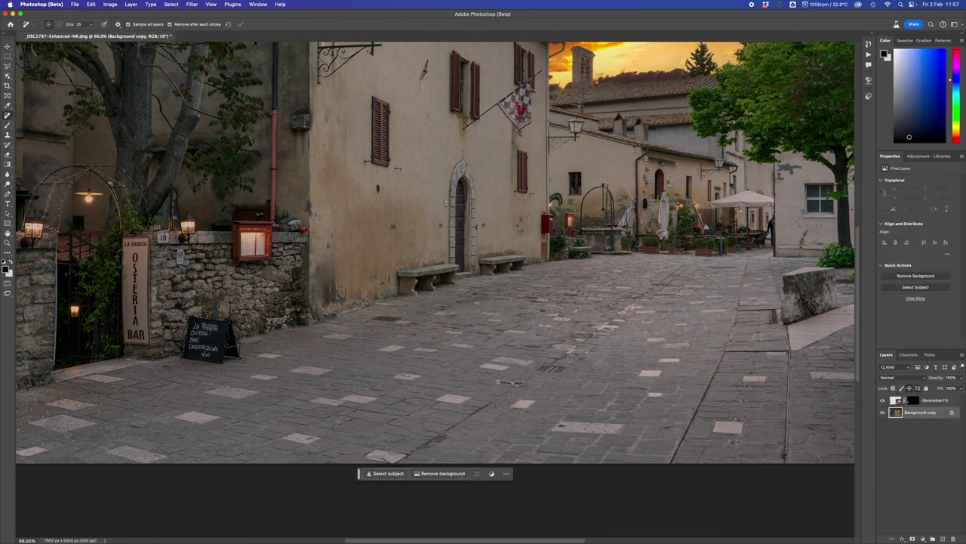
pyautogui.moveTo(498, 382); pyautogui.dragTo(522, 381)
# - Erase the person standing beside the parasol and the black box on the restaurant wall with the Remove Tool
pyautogui.moveTo(714, 218); pyautogui.dragTo(412, 305)
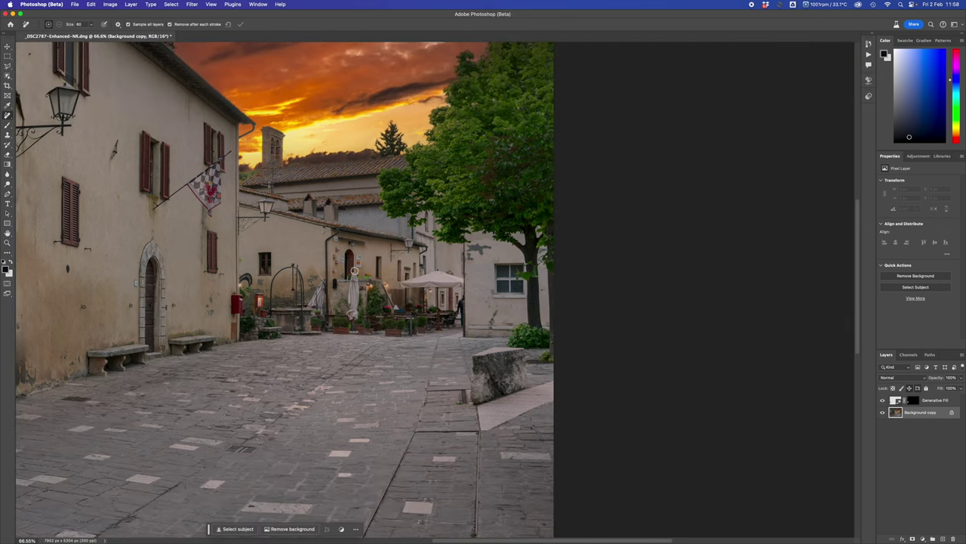
pyautogui.scroll(5, 354, 270)
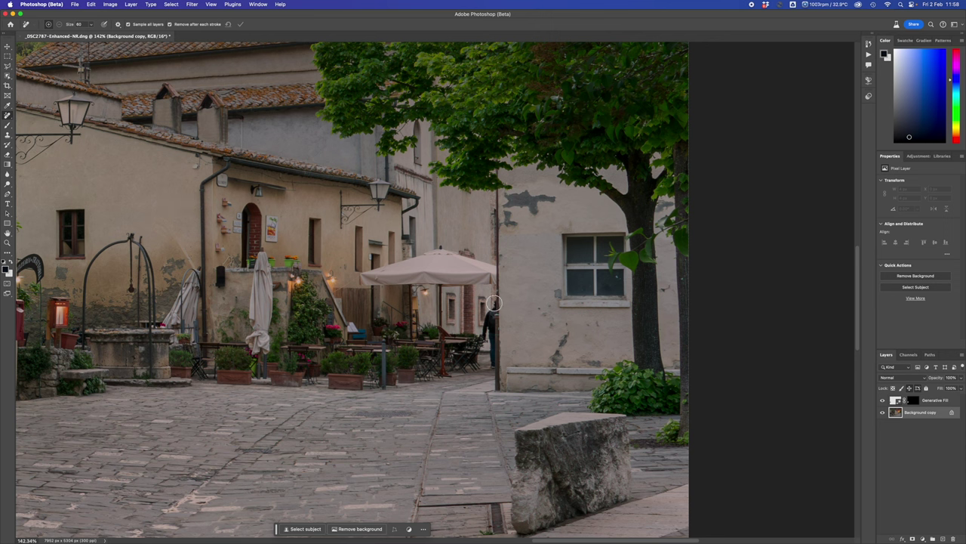
pyautogui.moveTo(493, 302)
pyautogui.mouseDown()
pyautogui.moveTo(487, 364)
pyautogui.moveTo(489, 327)
pyautogui.mouseUp()
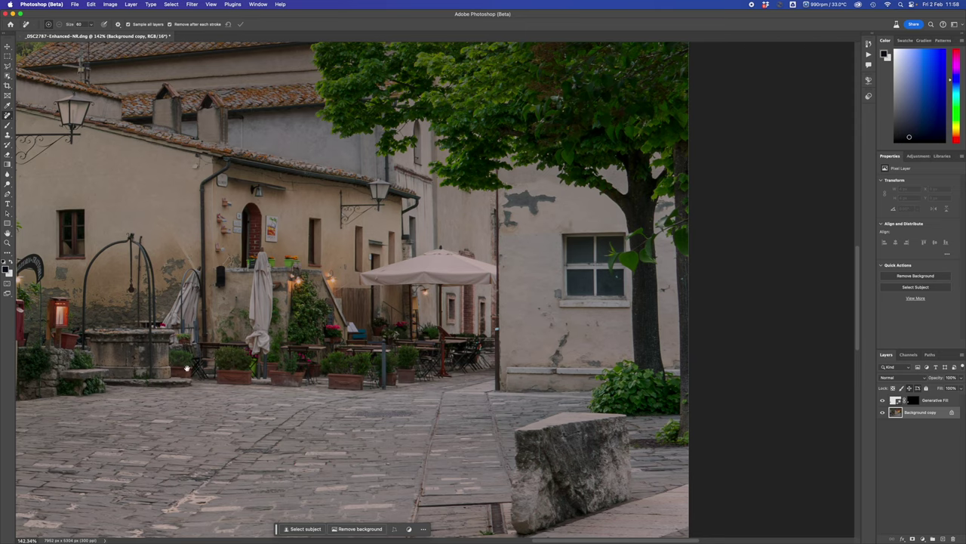
pyautogui.hscroll(-5, 187, 368)
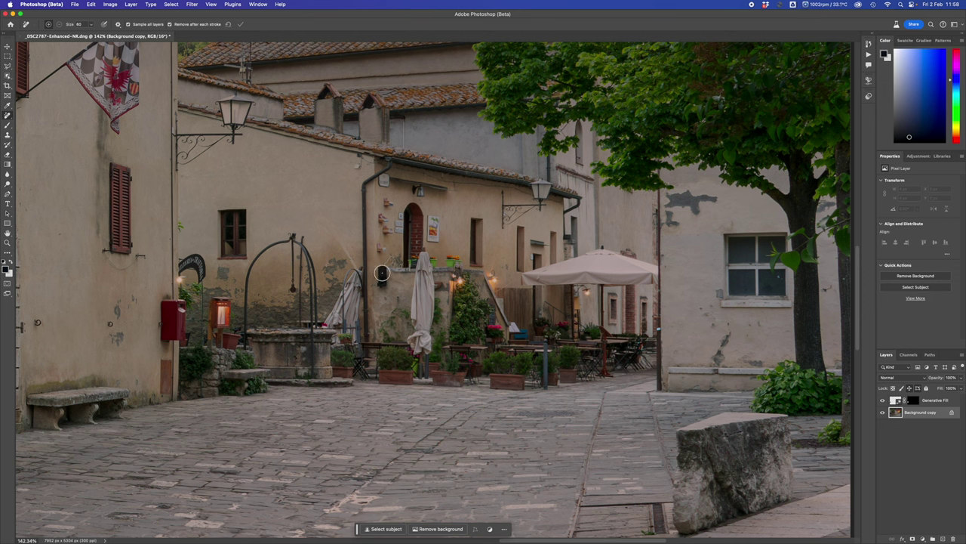
pyautogui.moveTo(382, 268); pyautogui.dragTo(381, 285)
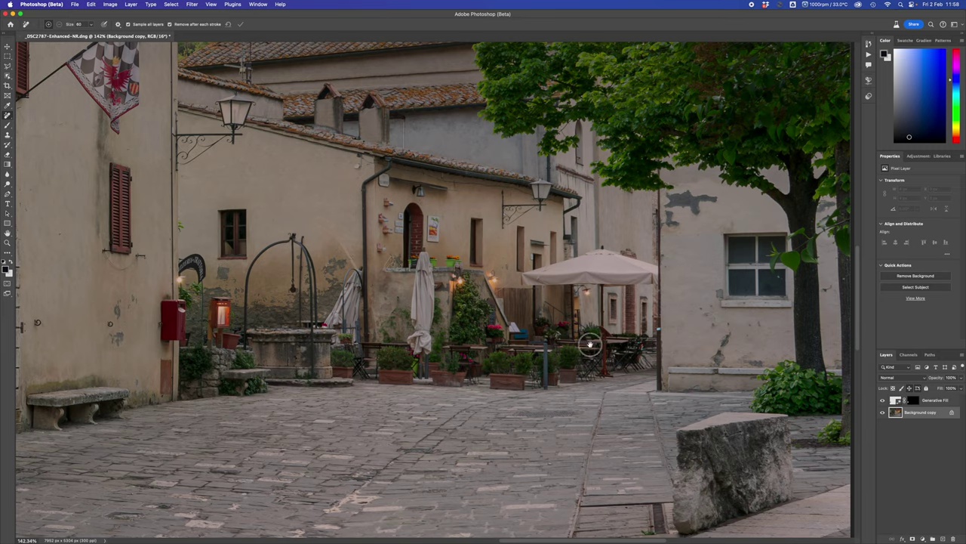
# - Erase the antenna rising from the roof in front of the bell tower with the Remove Tool
pyautogui.moveTo(590, 344); pyautogui.dragTo(555, 337)
pyautogui.scroll(10, 555, 336)
pyautogui.hscroll(-6, 555, 336)
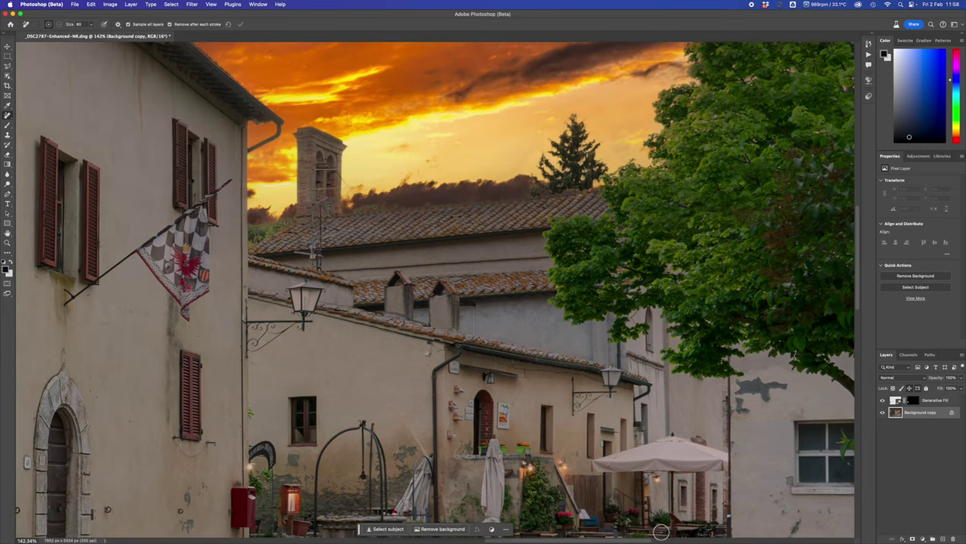
pyautogui.scroll(2, 562, 501)
pyautogui.hscroll(-1, 562, 501)
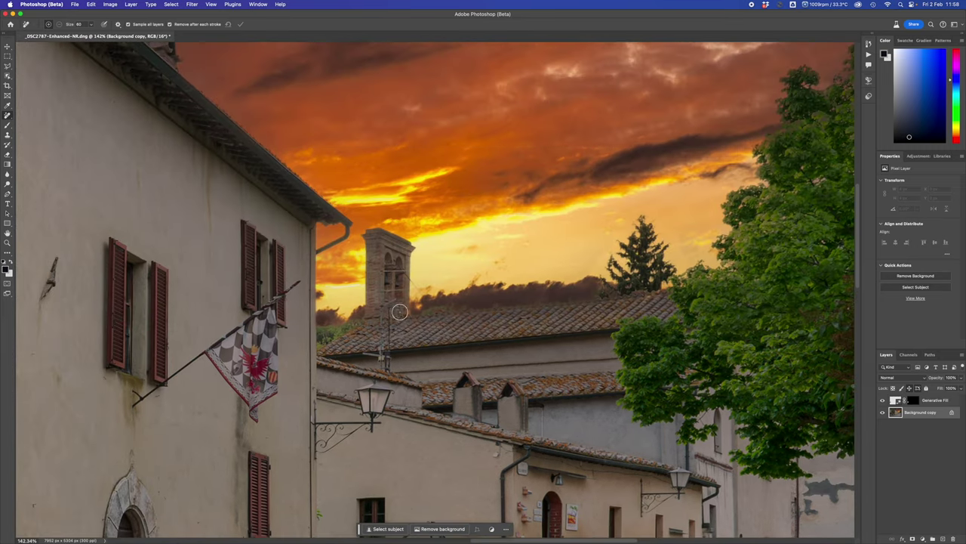
pyautogui.moveTo(380, 362)
pyautogui.mouseDown()
pyautogui.moveTo(384, 352)
pyautogui.moveTo(370, 351)
pyautogui.moveTo(383, 352)
pyautogui.moveTo(384, 302)
pyautogui.mouseUp()
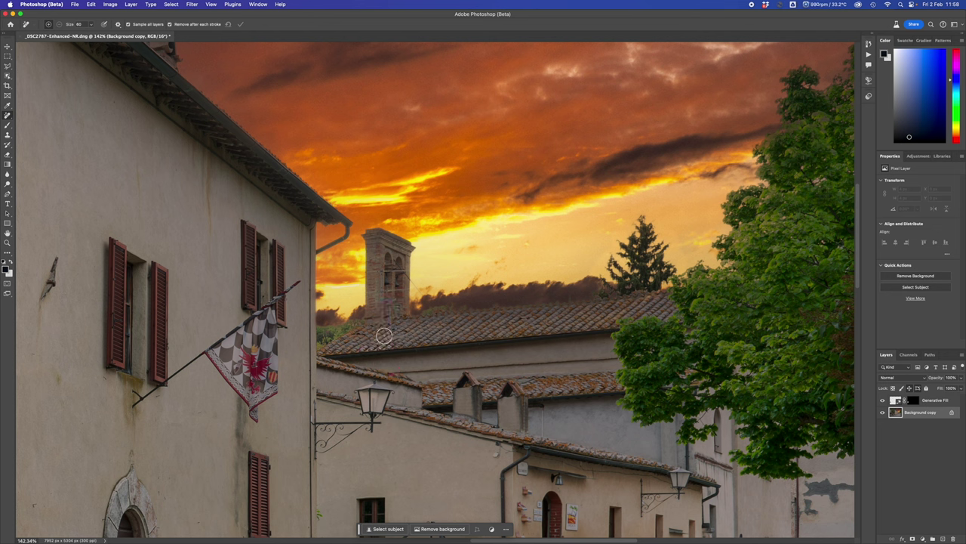
# - Touch up both sides of the bell tower with the Remove Tool reduced to size 20
pyautogui.press('[')
pyautogui.press('[')
pyautogui.press('[')
pyautogui.moveTo(382, 264)
pyautogui.mouseDown()
pyautogui.moveTo(382, 323)
pyautogui.moveTo(382, 309)
pyautogui.moveTo(396, 303)
pyautogui.moveTo(387, 310)
pyautogui.moveTo(381, 289)
pyautogui.mouseUp()
pyautogui.moveTo(406, 289)
pyautogui.mouseDown()
pyautogui.moveTo(368, 291)
pyautogui.moveTo(386, 271)
pyautogui.moveTo(405, 270)
pyautogui.mouseUp()
# - Clean up the wall just beneath the tiled roof edge of the low restaurant house with the Remove Tool
pyautogui.scroll(-5, 578, 428)
pyautogui.hscroll(3, 579, 428)
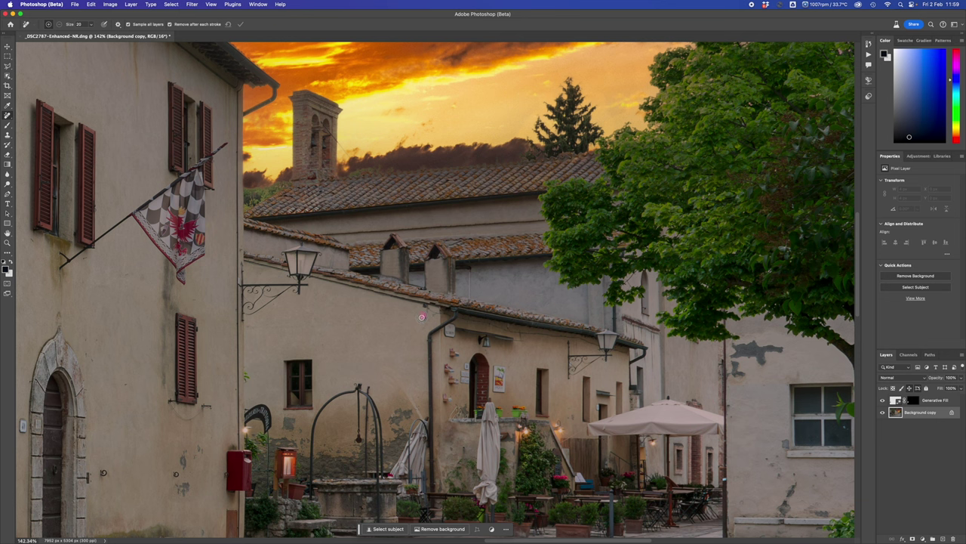
pyautogui.moveTo(424, 305); pyautogui.dragTo(453, 314)
pyautogui.moveTo(459, 318)
pyautogui.mouseDown()
pyautogui.moveTo(519, 338)
pyautogui.moveTo(601, 343)
pyautogui.moveTo(552, 355)
pyautogui.mouseUp()
# - Check the square and the house front for remaining distractions, and fit the whole image on screen
pyautogui.scroll(-5, 699, 455)
pyautogui.hscroll(4, 699, 455)
pyautogui.hscroll(5, 754, 347)
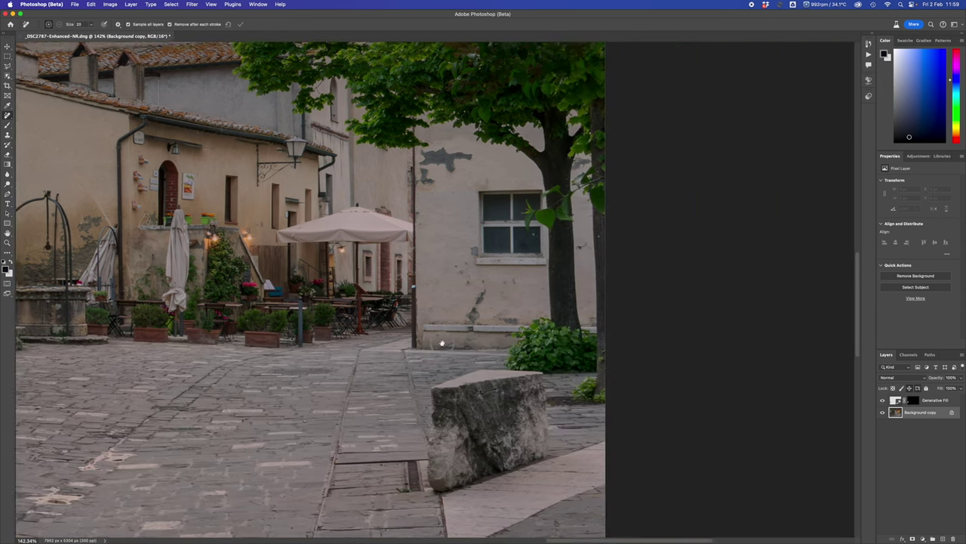
pyautogui.hscroll(-10, 533, 325)
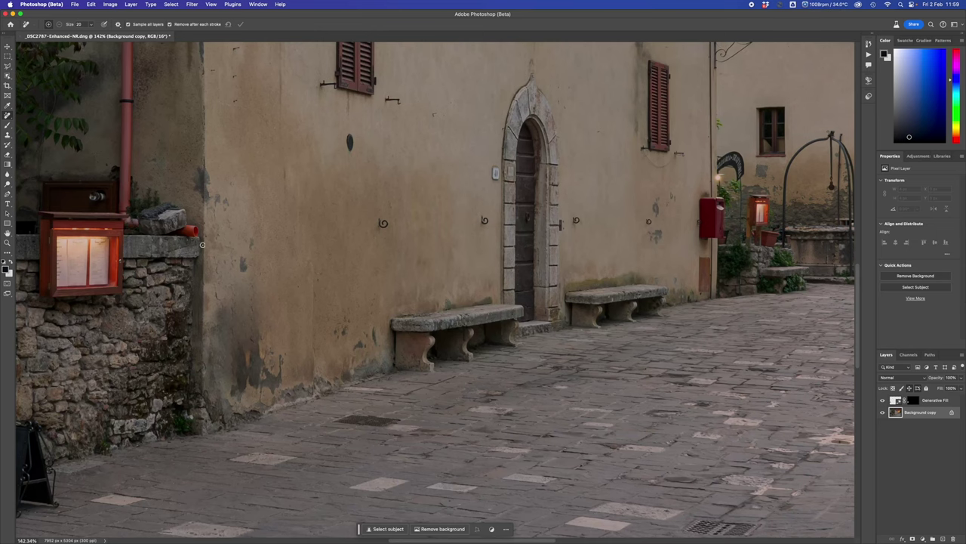
pyautogui.click(8, 242)
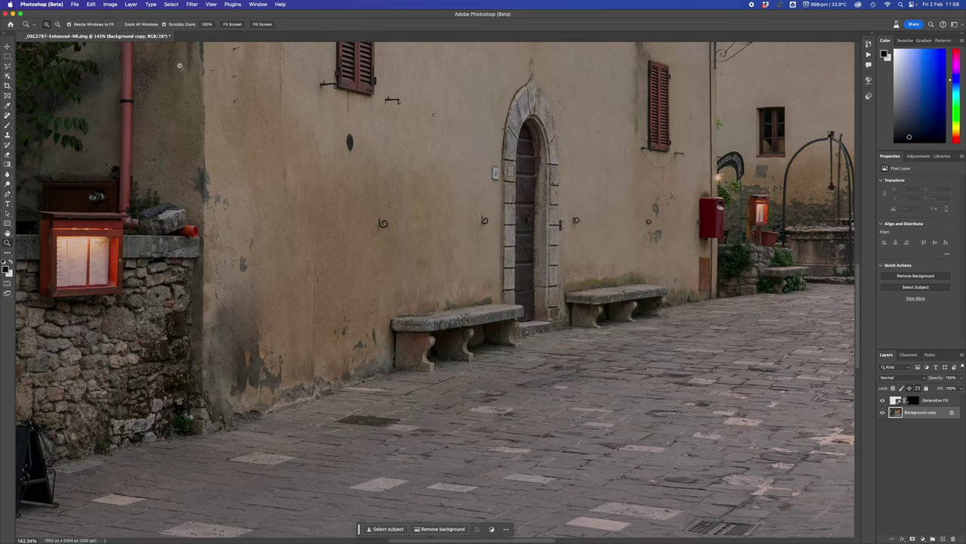
pyautogui.click(232, 24)
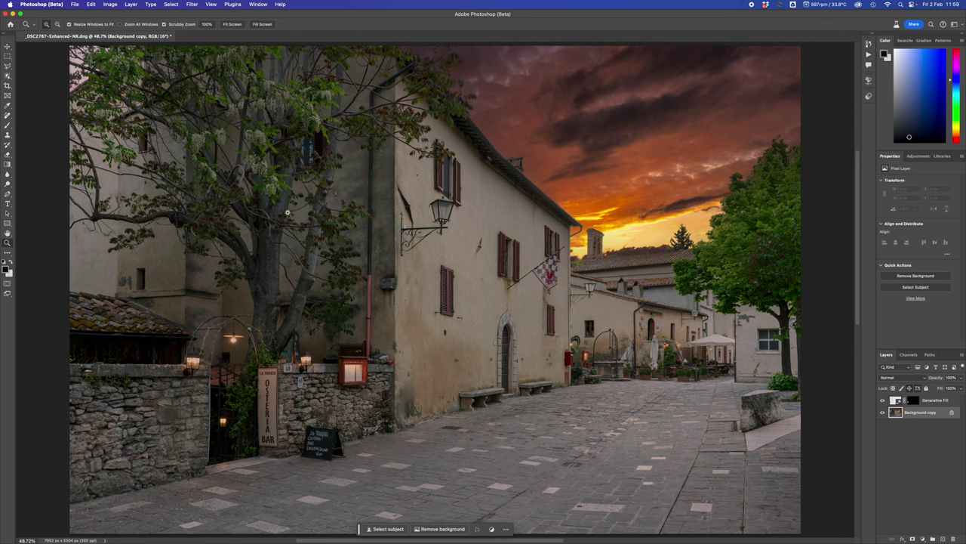
pyautogui.click(75, 4)
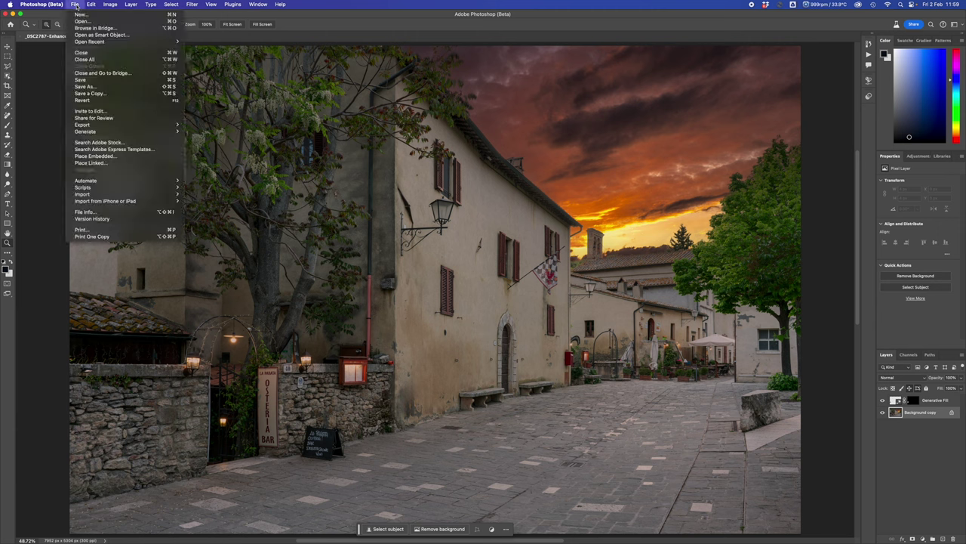
pyautogui.click(83, 52)
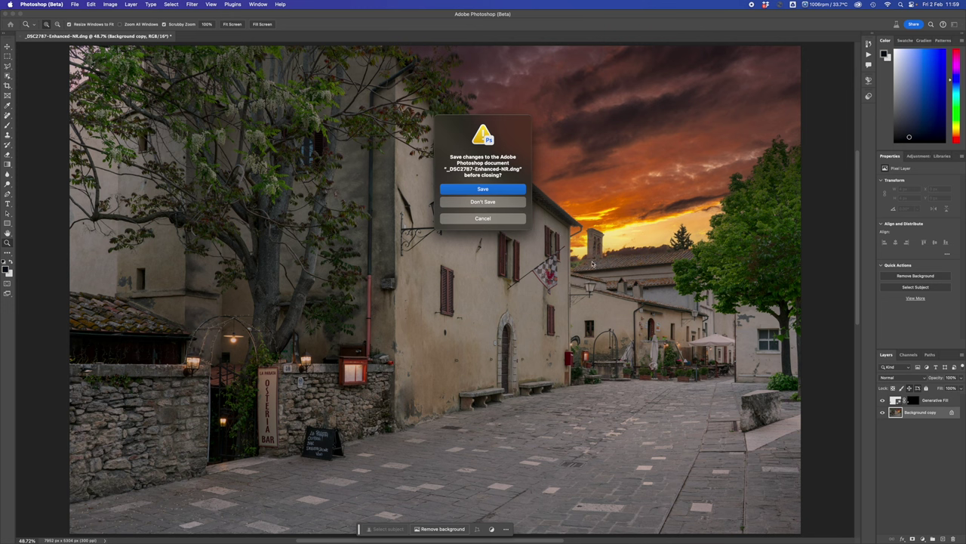
pyautogui.click(497, 219)
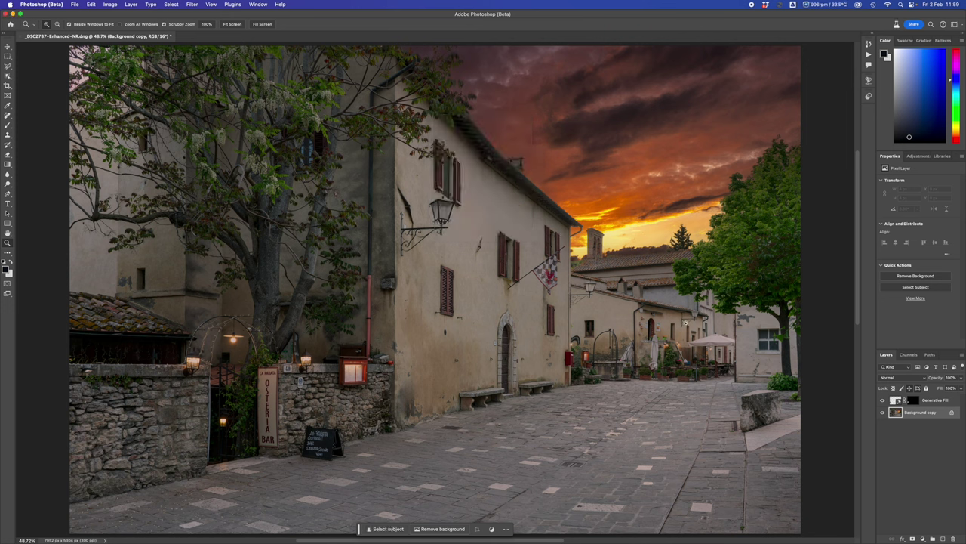
pyautogui.click(934, 403)
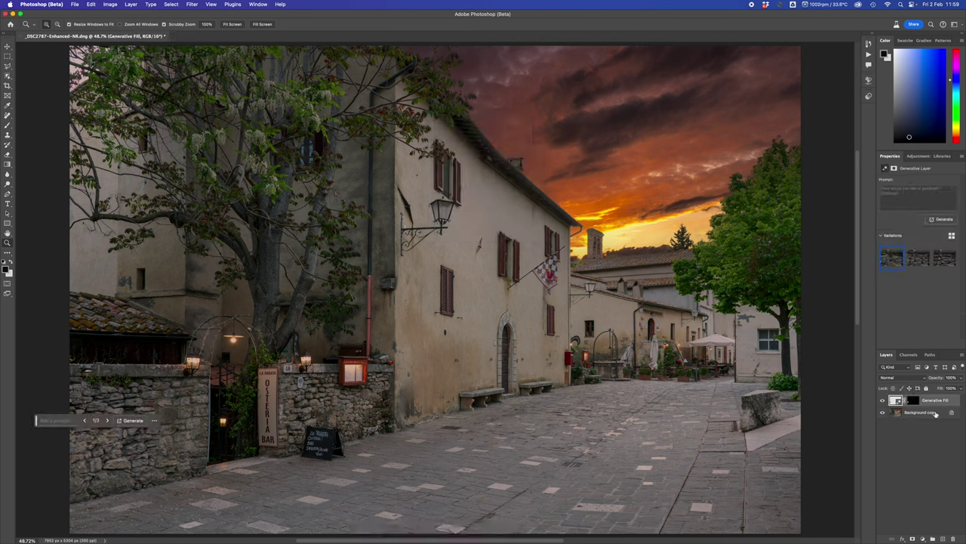
pyautogui.keyDown('shift'); pyautogui.click(936, 412); pyautogui.keyUp('shift')
pyautogui.rightClick(936, 413)
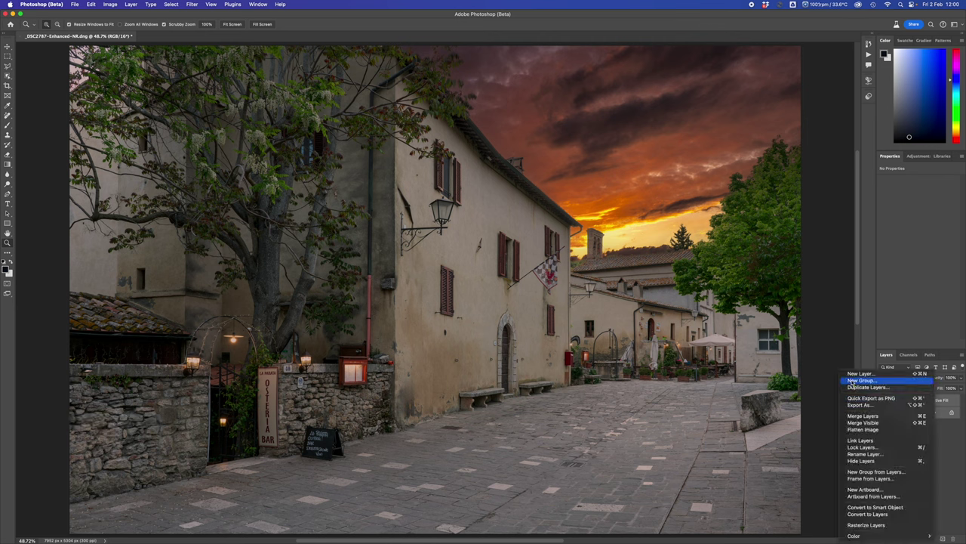
pyautogui.click(950, 411)
pyautogui.click(915, 428)
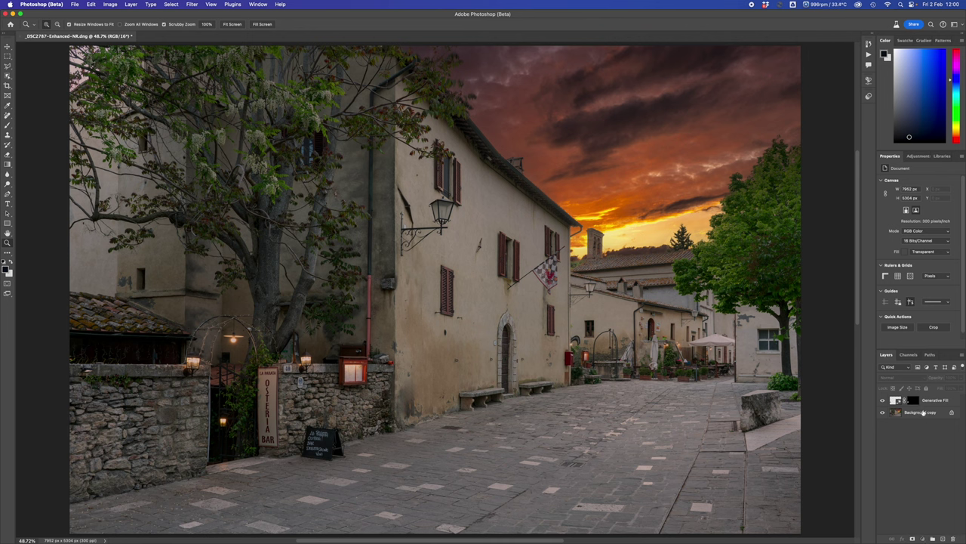
# - Merge all visible layers into one and close the document, saving its changes
pyautogui.rightClick(923, 412)
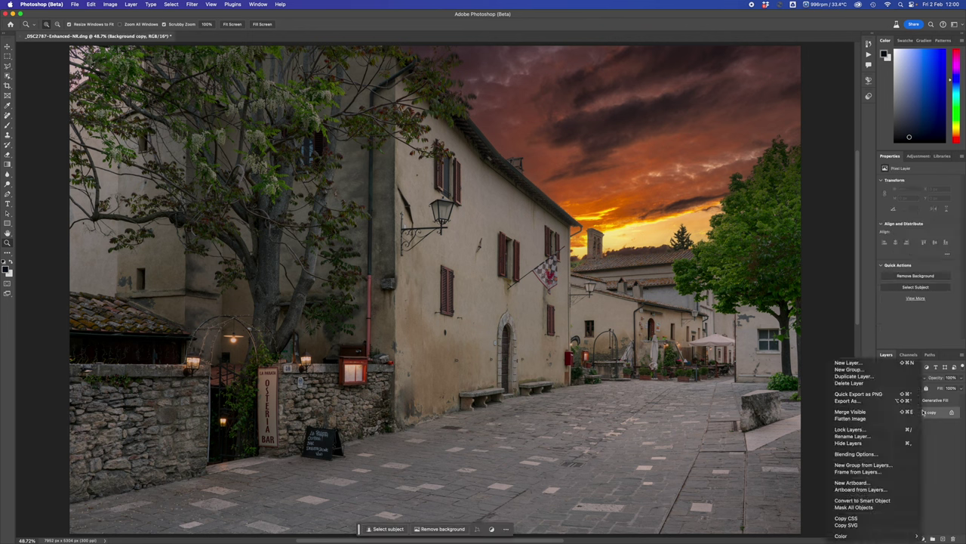
pyautogui.click(851, 413)
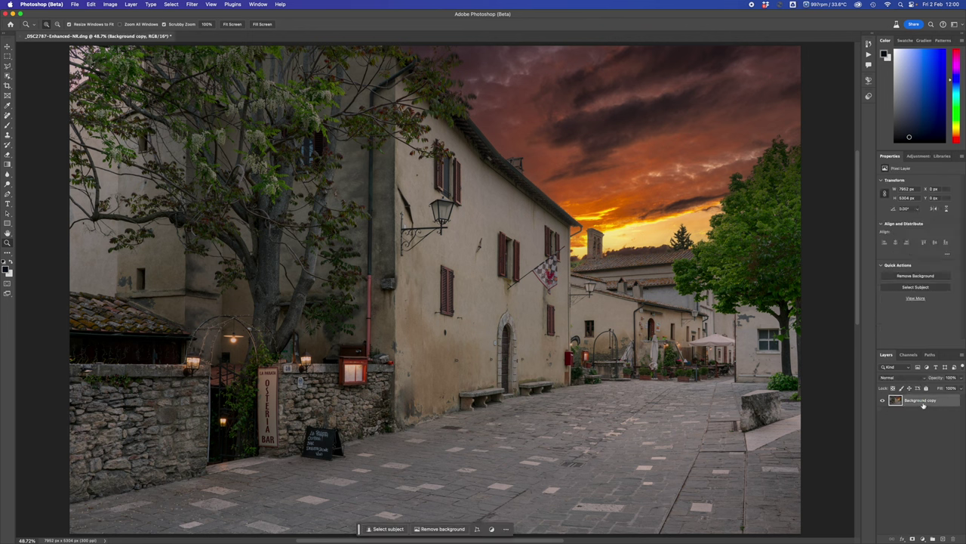
pyautogui.click(74, 4)
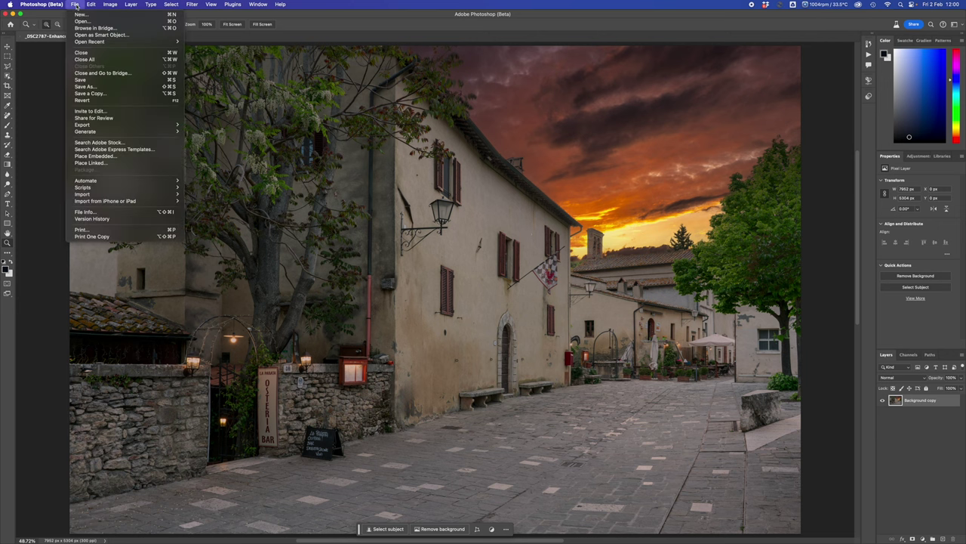
pyautogui.click(81, 52)
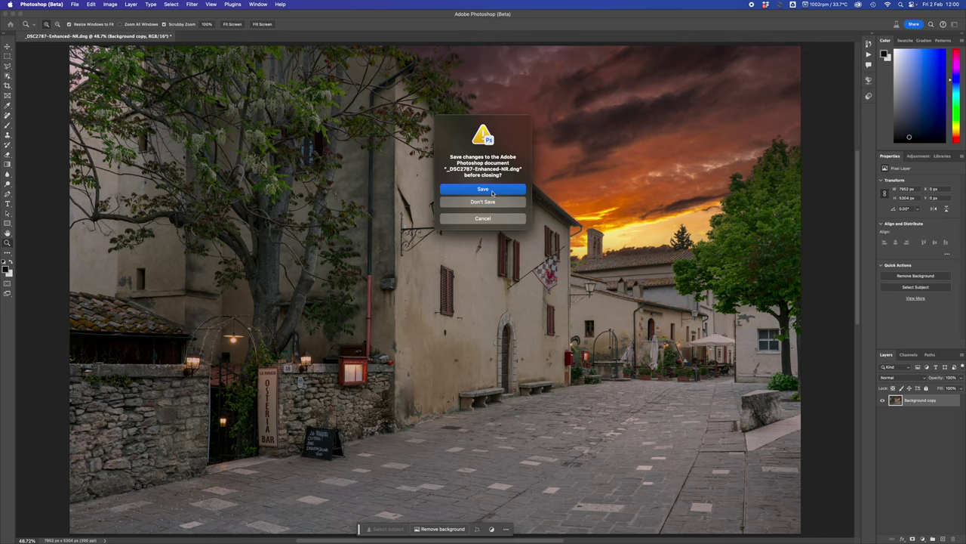
pyautogui.click(493, 193)
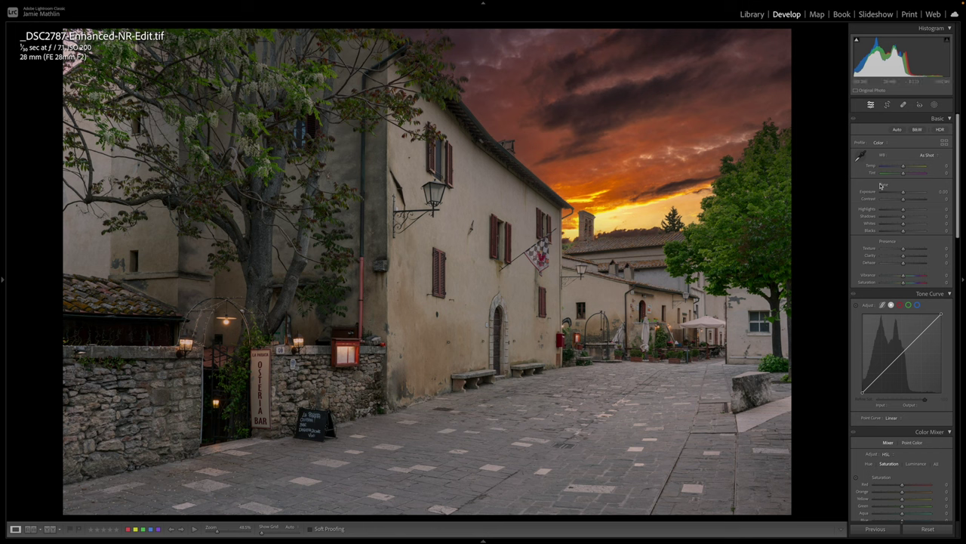
# - In Lightroom Classic, crop strips off the photo's left side, foreground and sky, and constrain the crop to 16 x 10
pyautogui.click(888, 106)
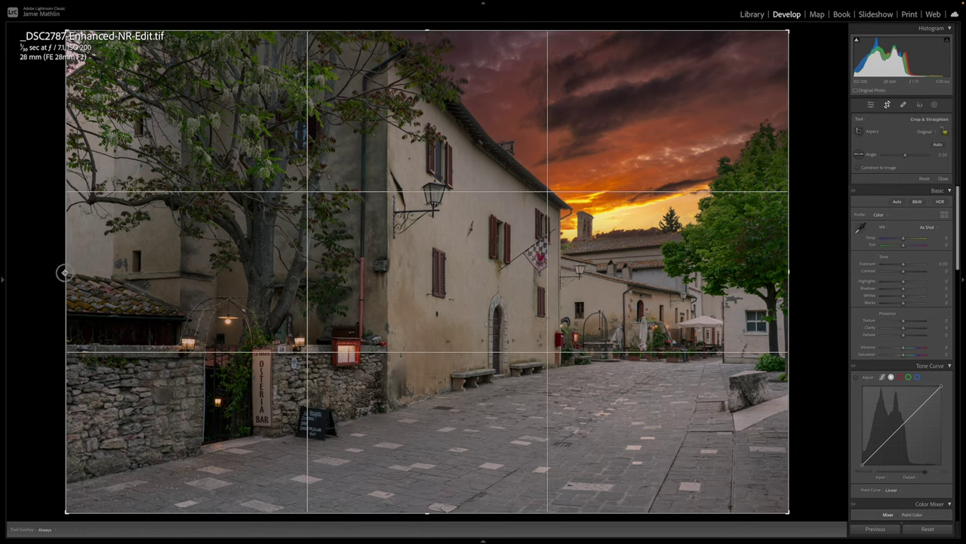
pyautogui.moveTo(65, 272); pyautogui.dragTo(88, 278)
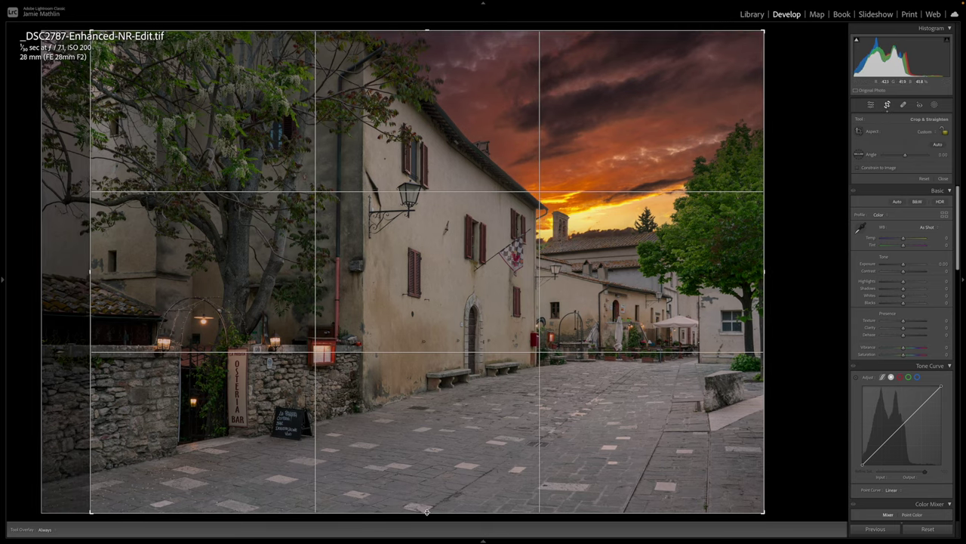
pyautogui.moveTo(427, 512); pyautogui.dragTo(428, 493)
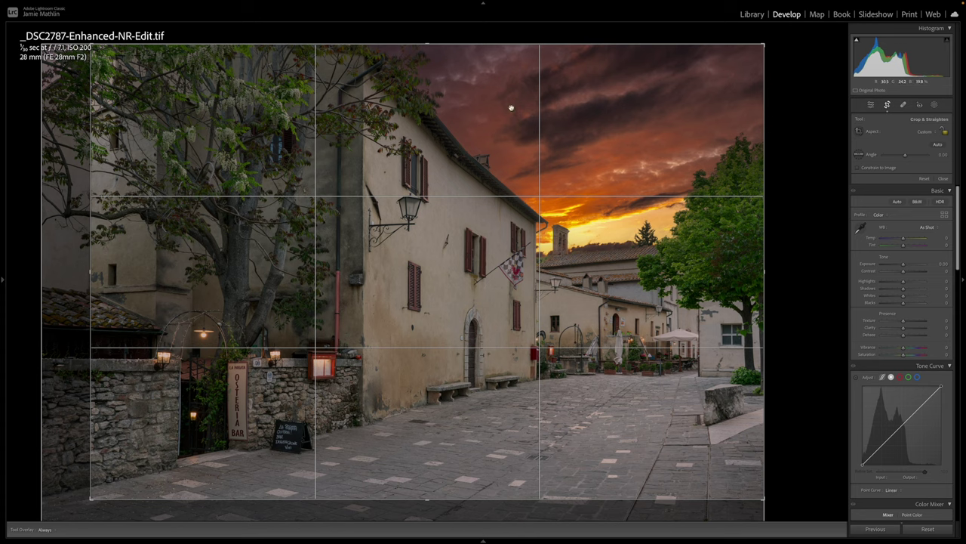
pyautogui.moveTo(427, 44); pyautogui.dragTo(430, 70)
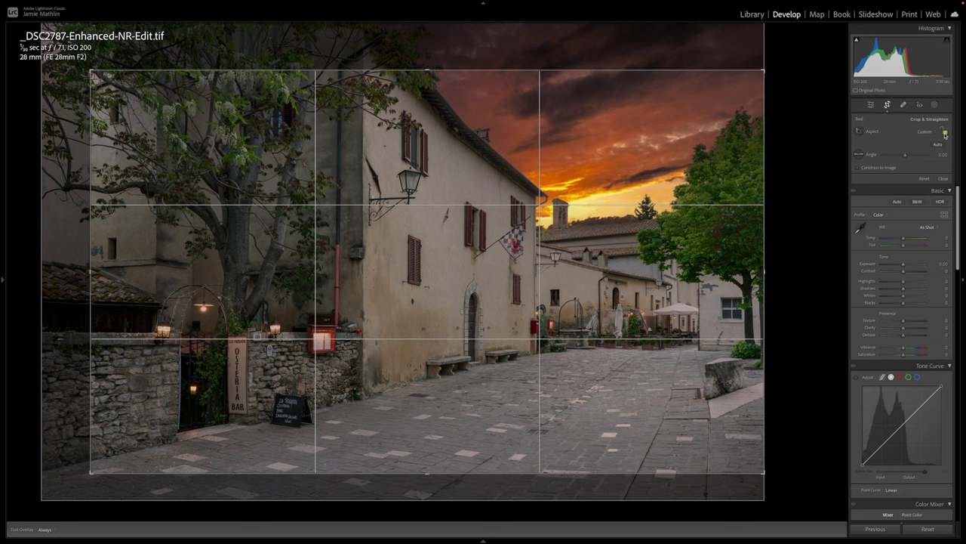
pyautogui.click(923, 133)
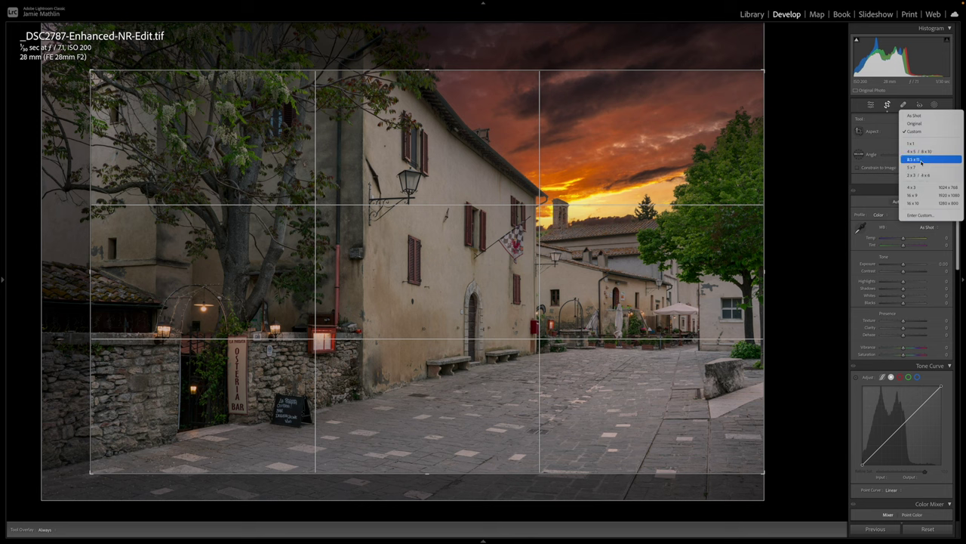
pyautogui.click(915, 204)
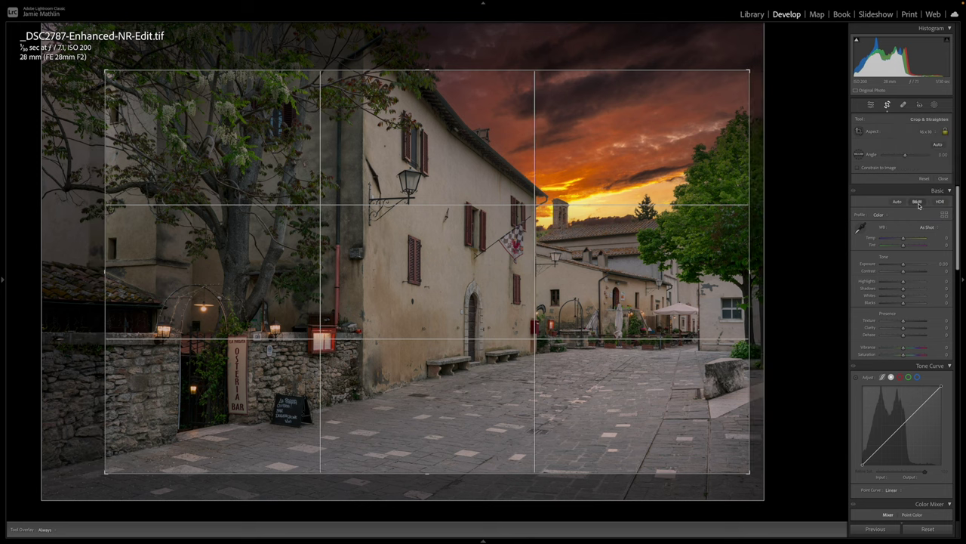
# - Try a 16 x 9 crop ratio and enlarge the crop frame from its corners
pyautogui.click(927, 132)
pyautogui.click(899, 126)
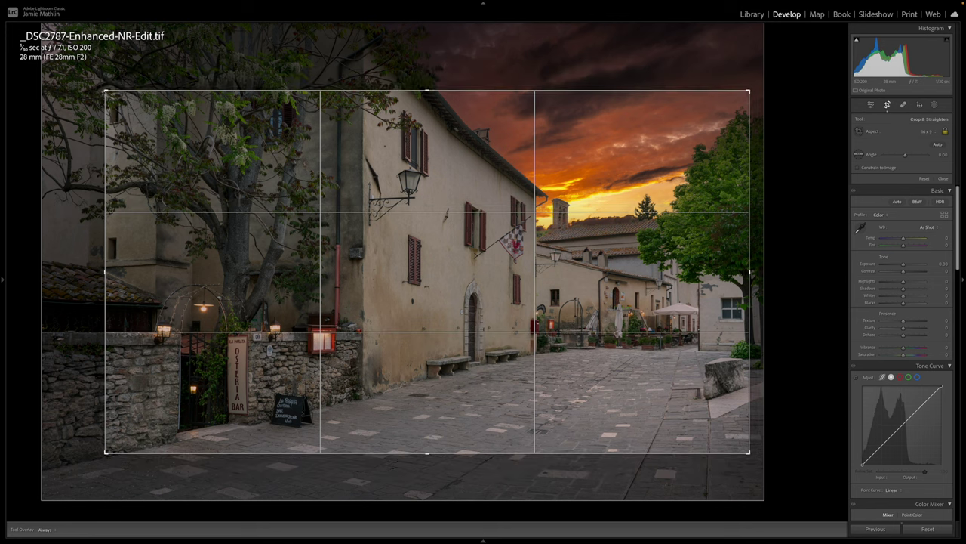
pyautogui.moveTo(104, 91); pyautogui.dragTo(95, 80)
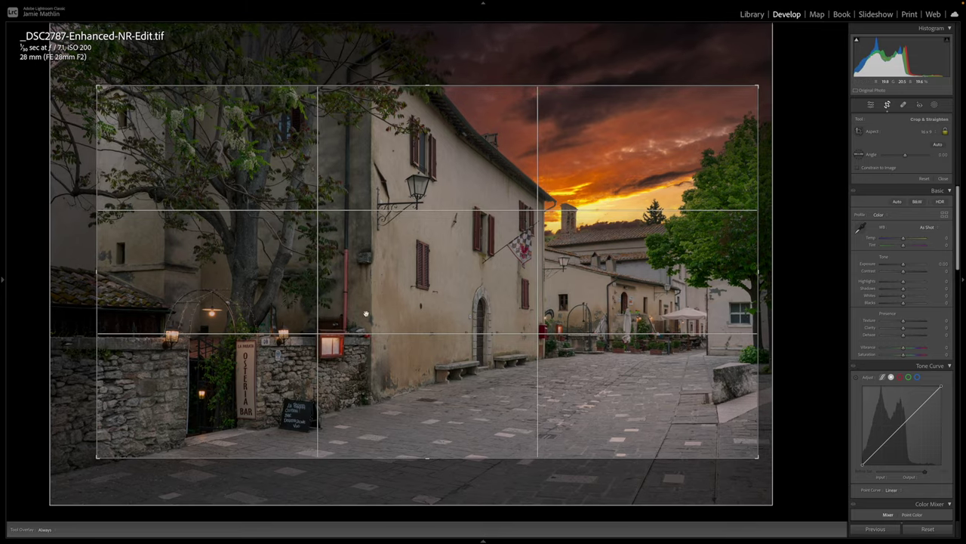
pyautogui.moveTo(758, 457); pyautogui.dragTo(766, 476)
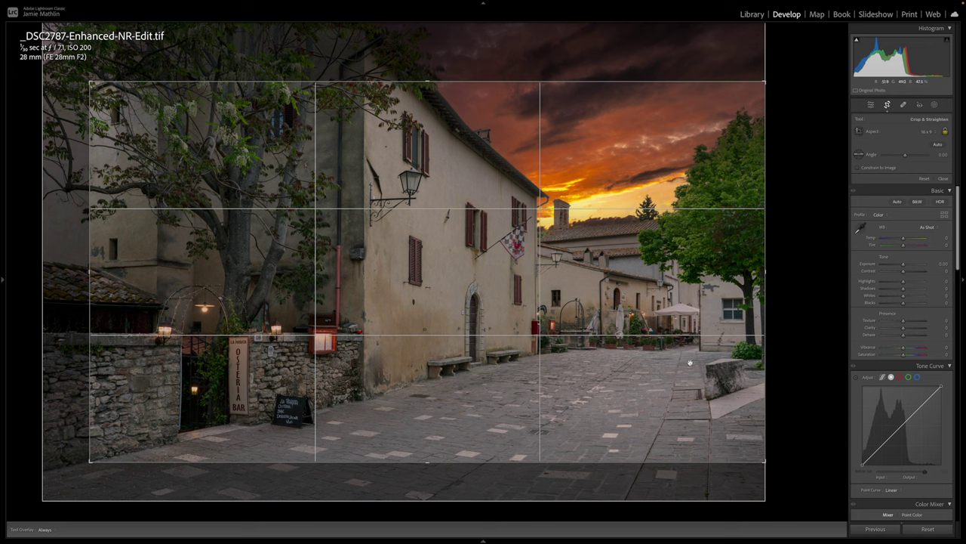
# - Set the crop ratio to 16 x 10, reframe it to cut off the white house beside the right tree, and apply the crop
pyautogui.click(926, 132)
pyautogui.click(906, 141)
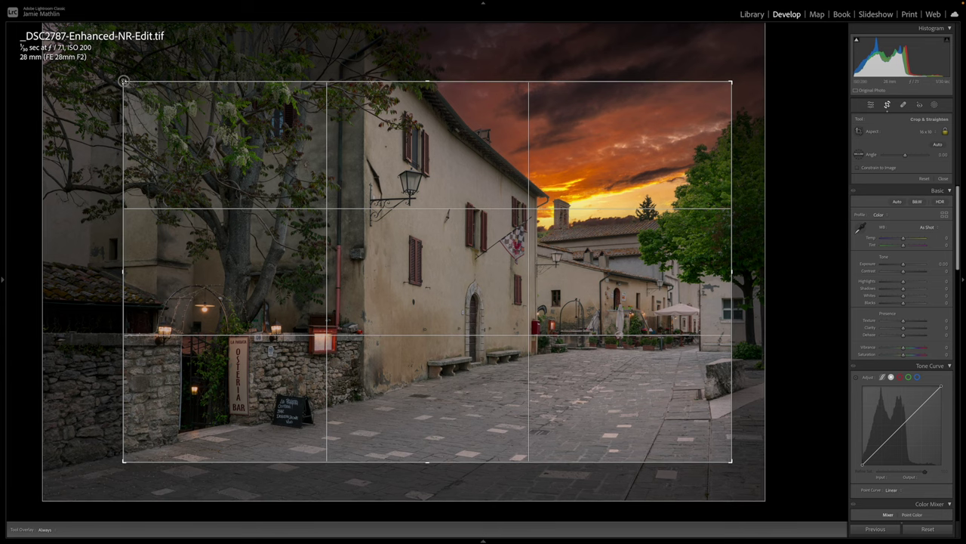
pyautogui.moveTo(124, 81); pyautogui.dragTo(115, 76)
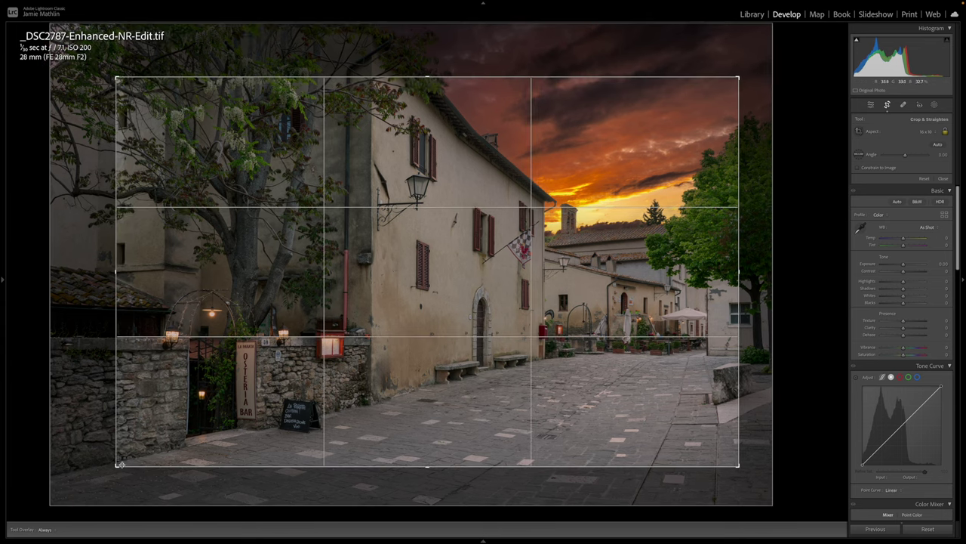
pyautogui.moveTo(118, 465); pyautogui.dragTo(102, 473)
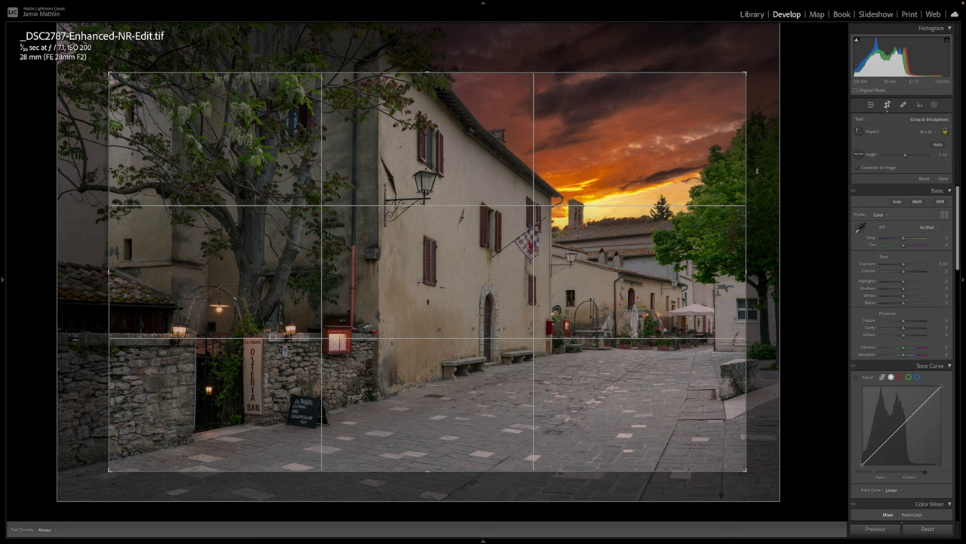
pyautogui.moveTo(745, 73); pyautogui.dragTo(733, 82)
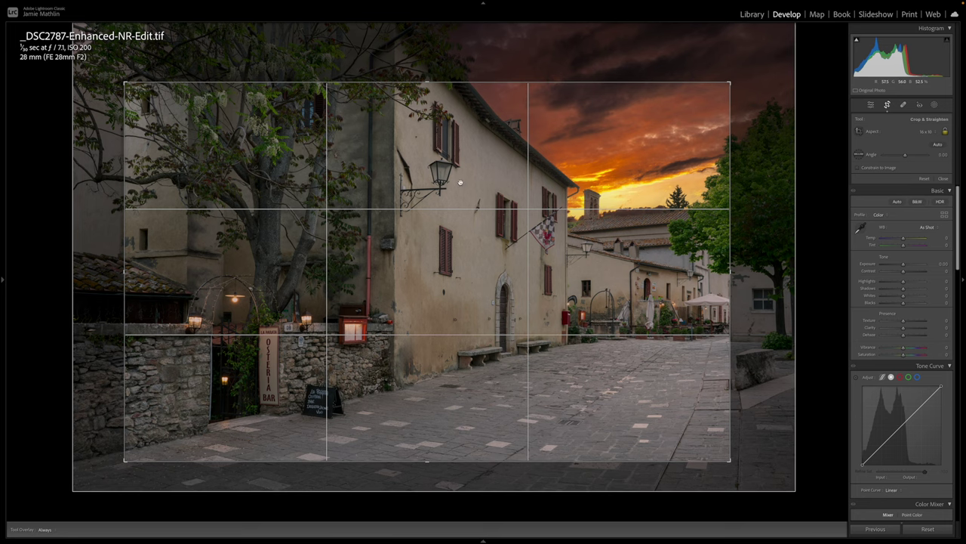
pyautogui.press('Return')
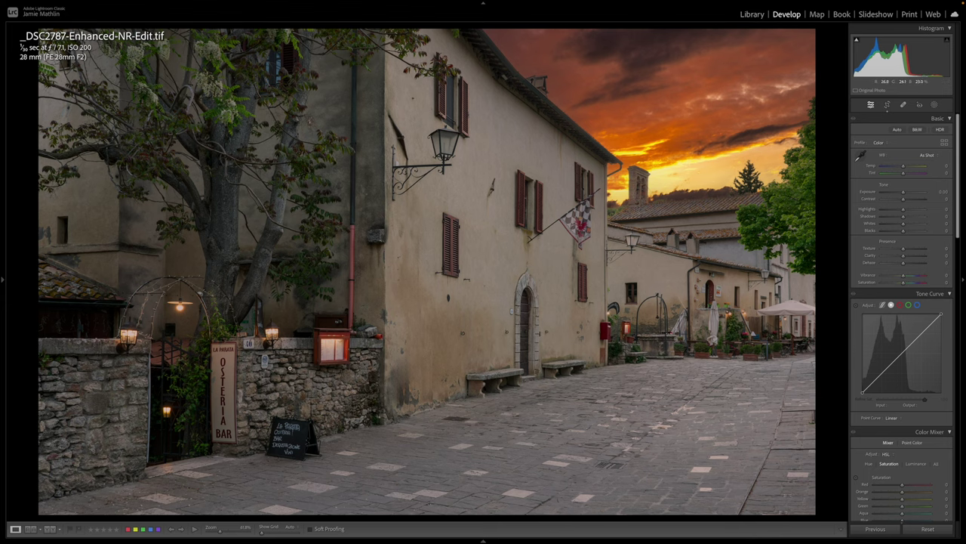
# - Darken the photo to an exposure of -1.75 and raise highlights to about +28 and shadows to +17
pyautogui.moveTo(903, 192); pyautogui.dragTo(897, 193)
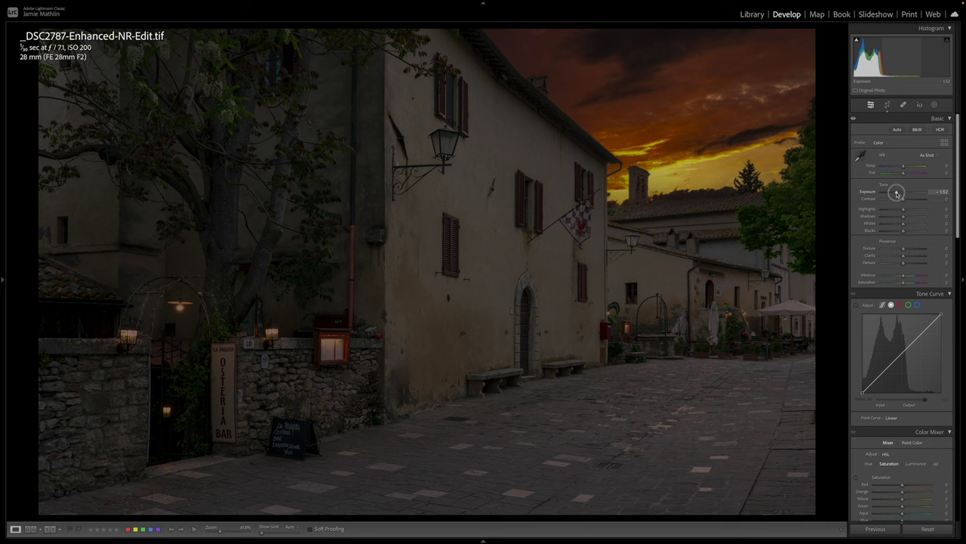
pyautogui.moveTo(897, 193); pyautogui.dragTo(895, 193)
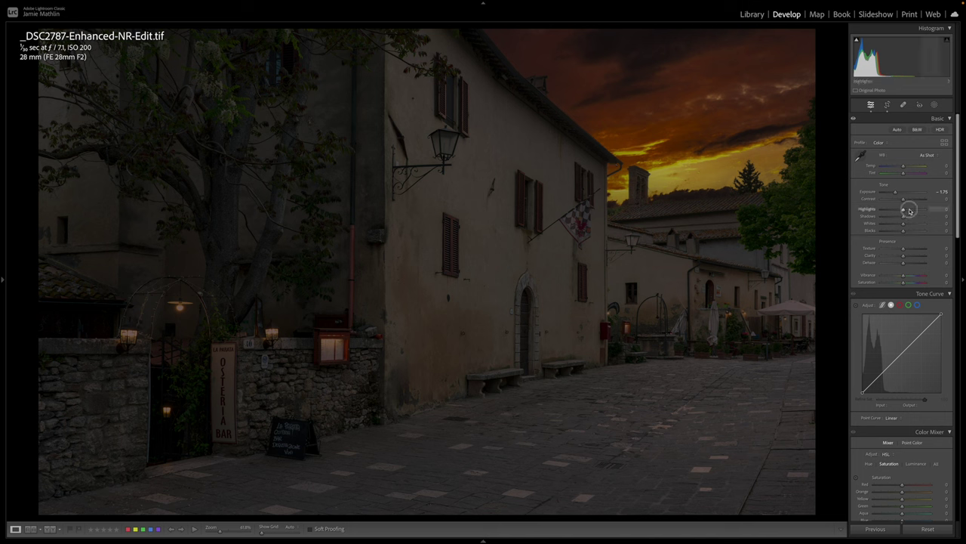
pyautogui.moveTo(910, 210); pyautogui.dragTo(908, 218)
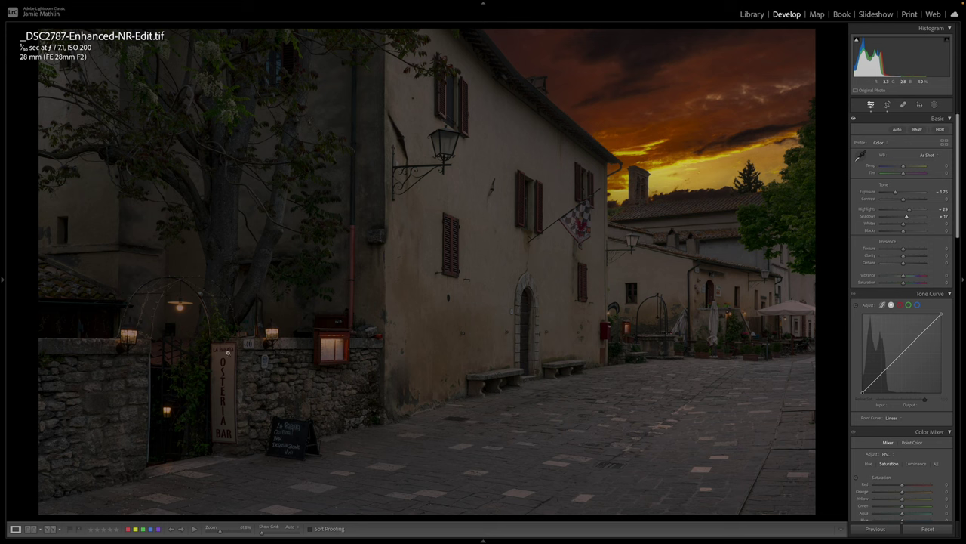
# - Place a small radial gradient mask over the lantern left of the gate and raise its exposure to about 1.5
pyautogui.click(935, 104)
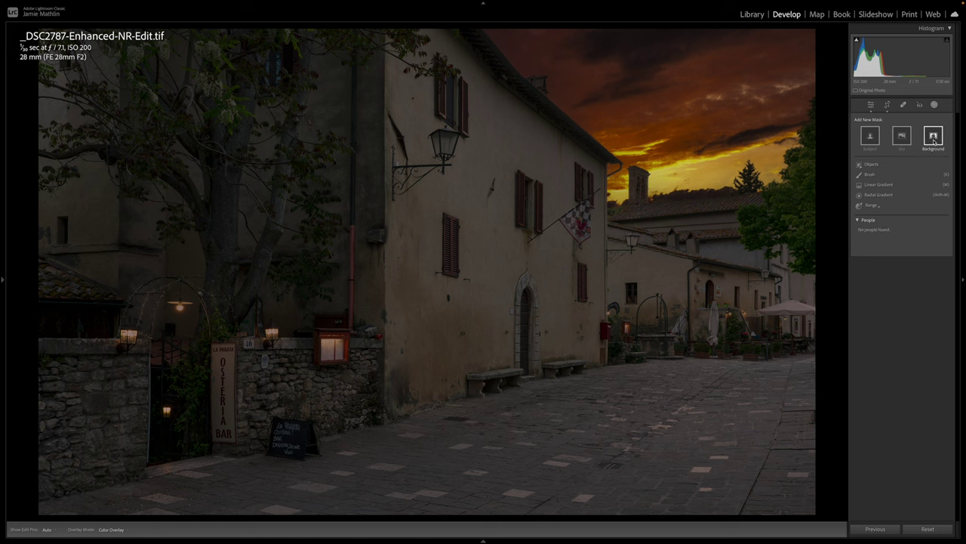
pyautogui.click(878, 195)
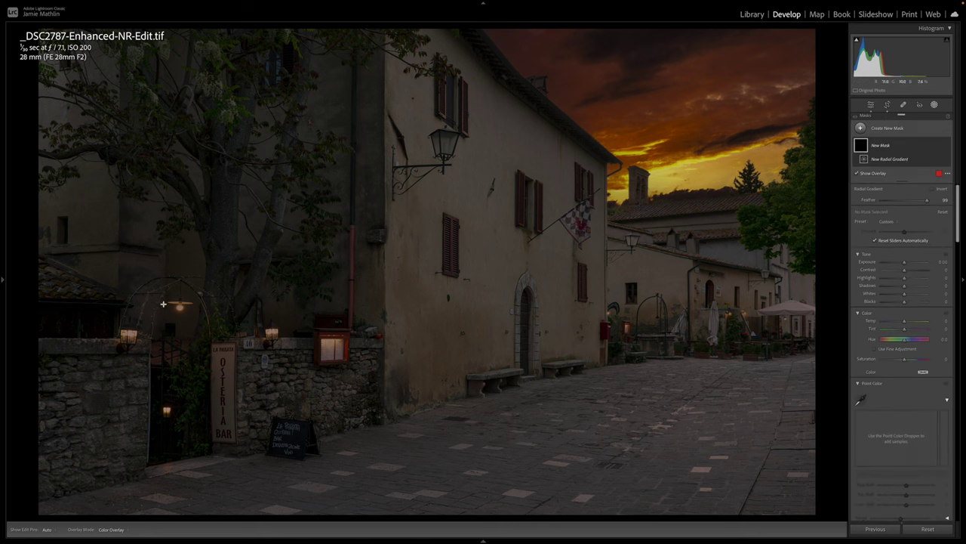
pyautogui.click(129, 335)
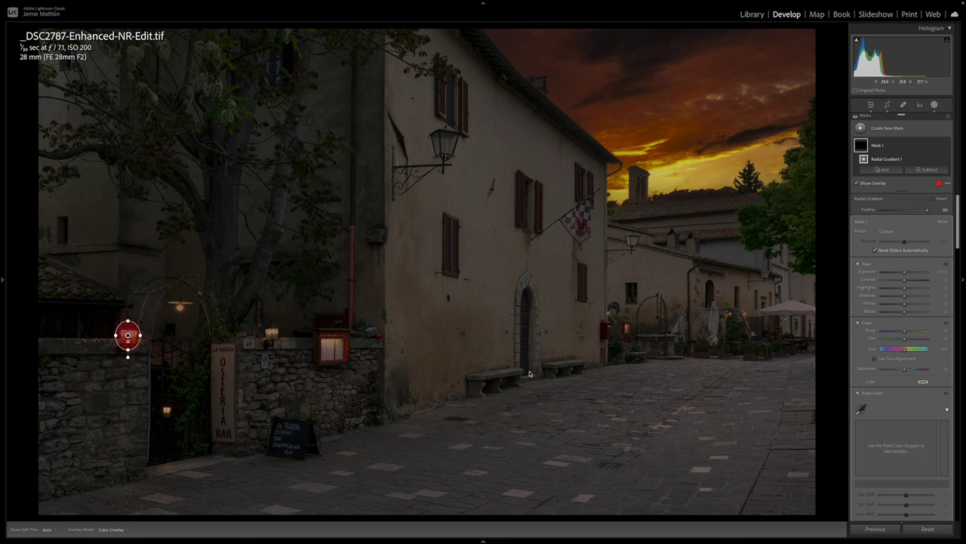
pyautogui.moveTo(905, 273); pyautogui.dragTo(913, 274)
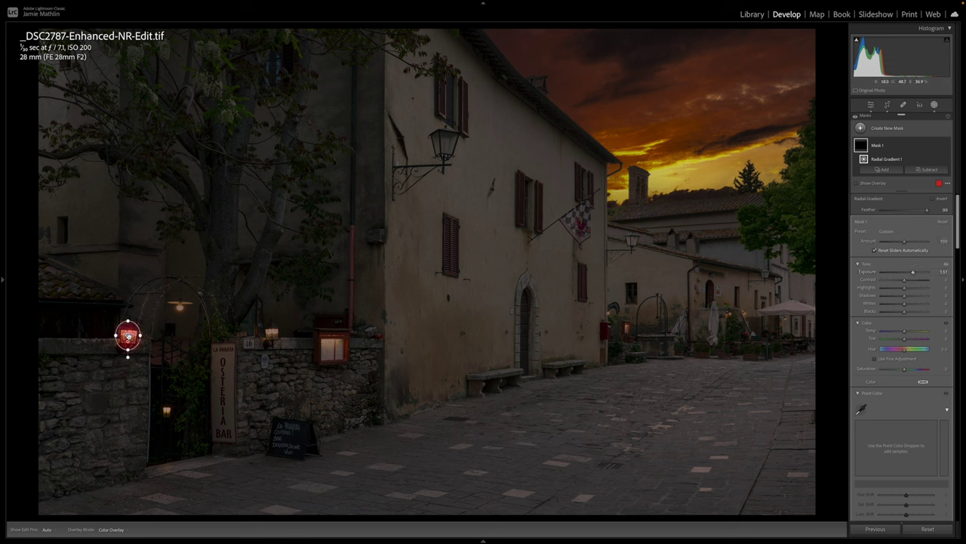
# - Duplicate the lantern mask, move the copy onto the lantern right of the gate, and raise its exposure to about 2.3
pyautogui.rightClick(129, 335)
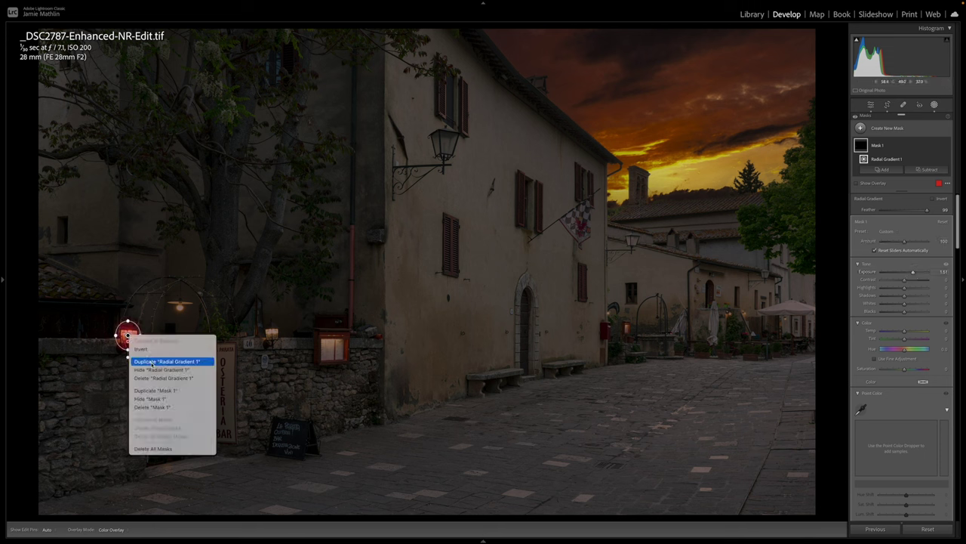
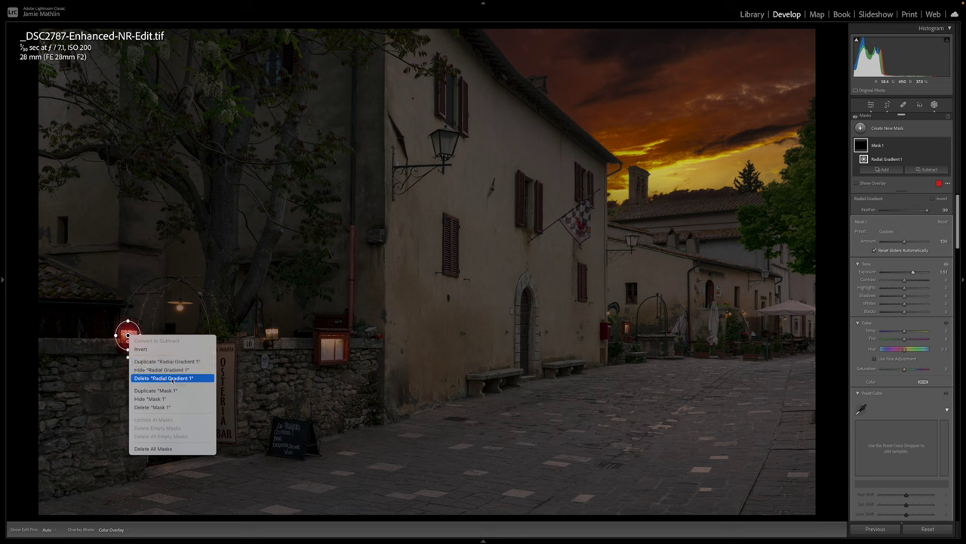
pyautogui.click(175, 390)
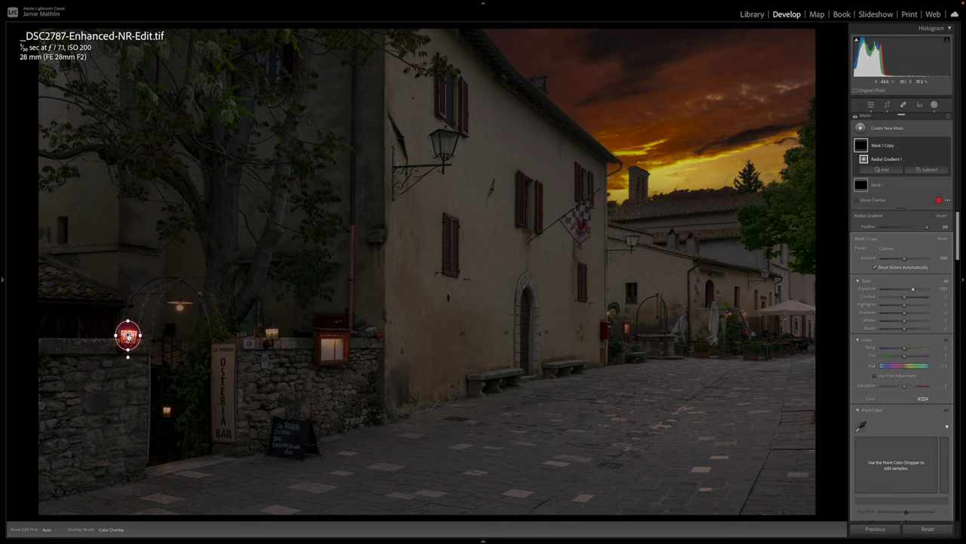
pyautogui.moveTo(128, 335); pyautogui.dragTo(272, 333)
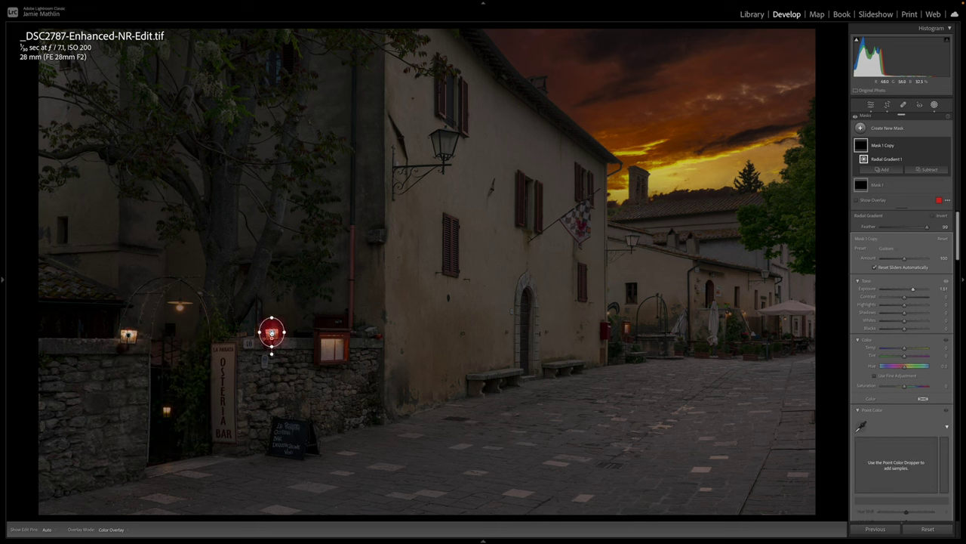
pyautogui.click(918, 291)
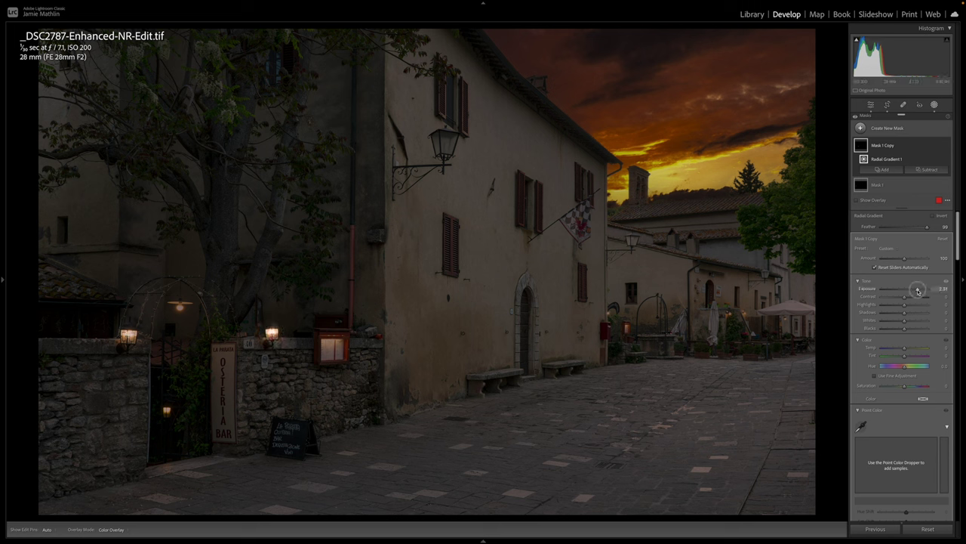
# - Raise the exposure of the left lantern's mask to about 2.38 and place a duplicate of it over the hanging lamp above the gate
pyautogui.click(129, 337)
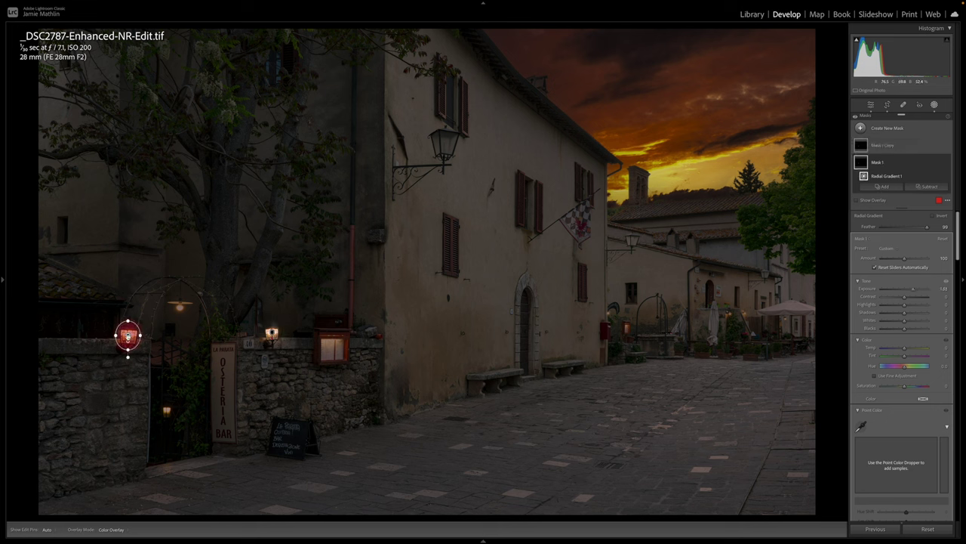
pyautogui.click(918, 291)
pyautogui.rightClick(127, 332)
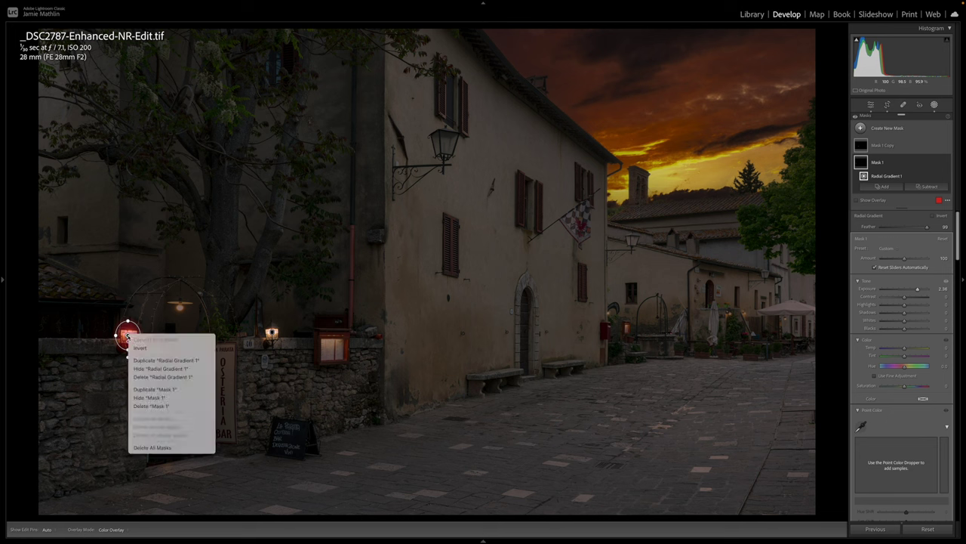
pyautogui.click(154, 389)
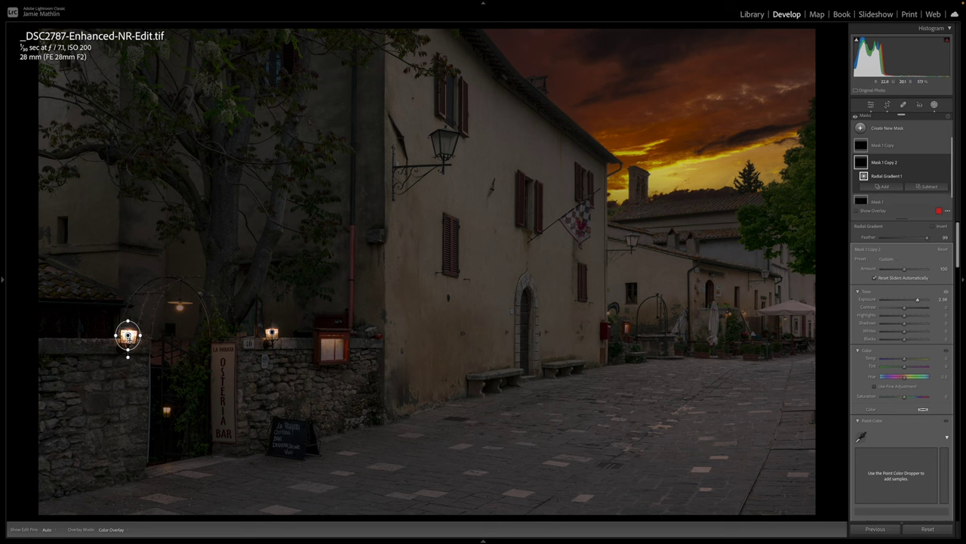
pyautogui.moveTo(128, 335); pyautogui.dragTo(163, 307)
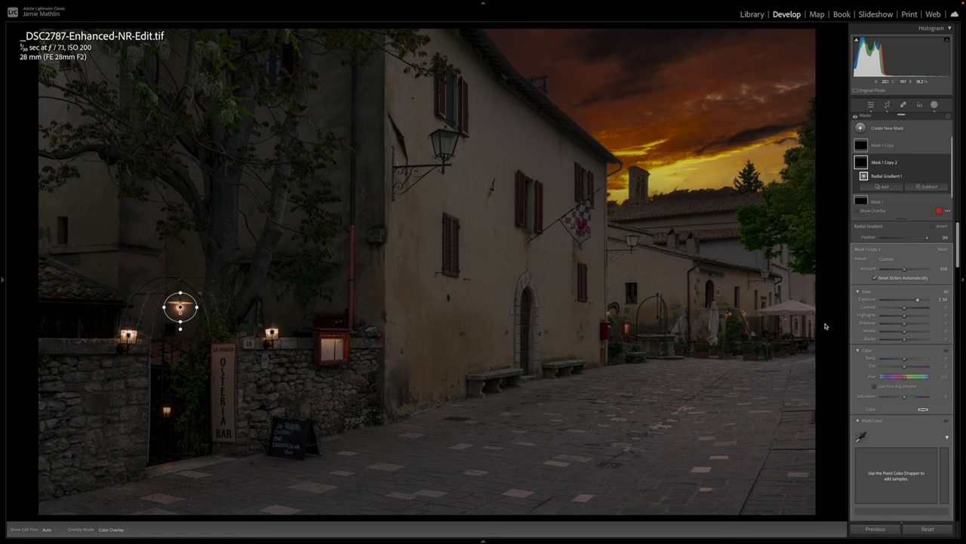
# - Raise the clarity of the hanging lamp's mask to about 29
pyautogui.scroll(-5, 899, 394)
pyautogui.scroll(5, 899, 394)
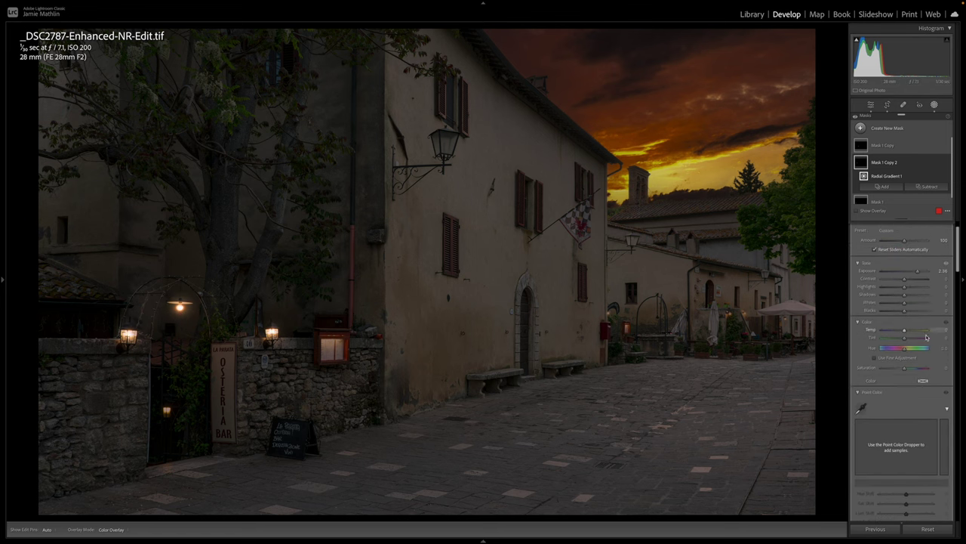
pyautogui.scroll(-5, 900, 397)
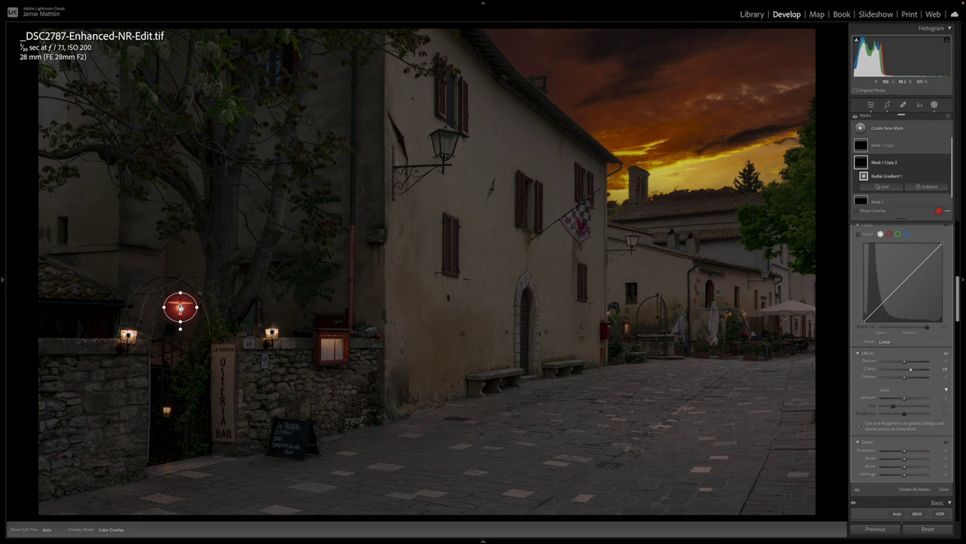
# - Duplicate the hanging lamp's mask and move the copy onto the low lantern inside the gateway
pyautogui.rightClick(179, 308)
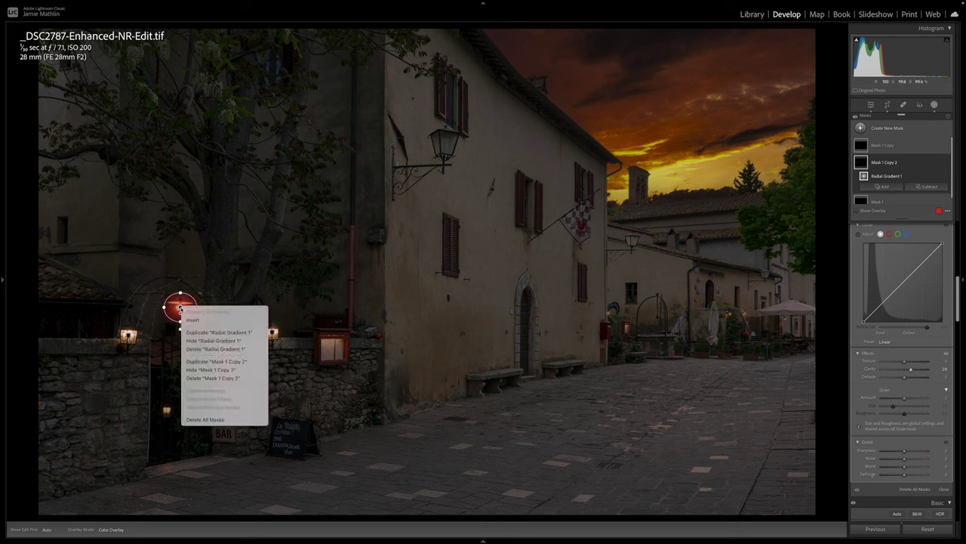
pyautogui.click(198, 360)
pyautogui.moveTo(179, 308); pyautogui.dragTo(167, 412)
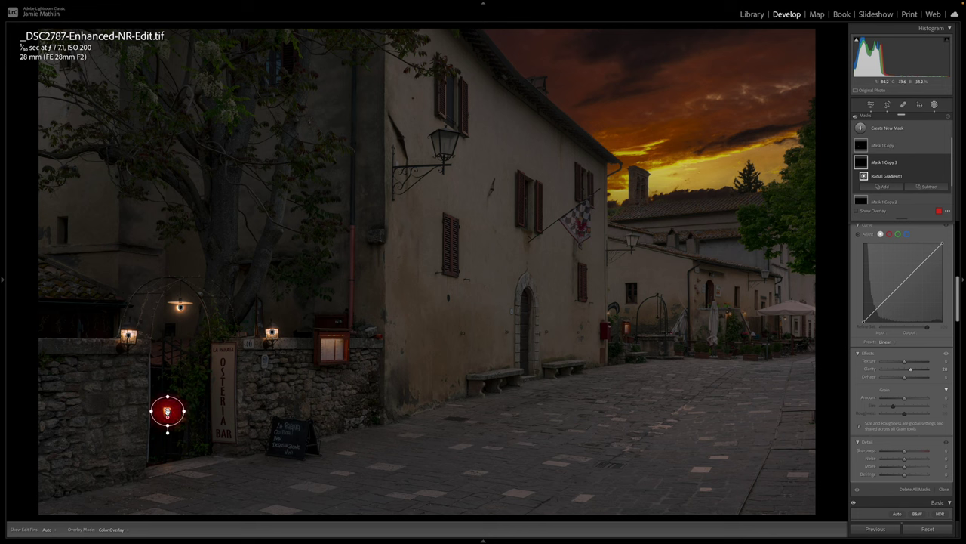
# - Duplicate the low lantern's mask, move the copy onto the chalkboard sign, and enlarge it into a wide circle around the board
pyautogui.rightClick(167, 411)
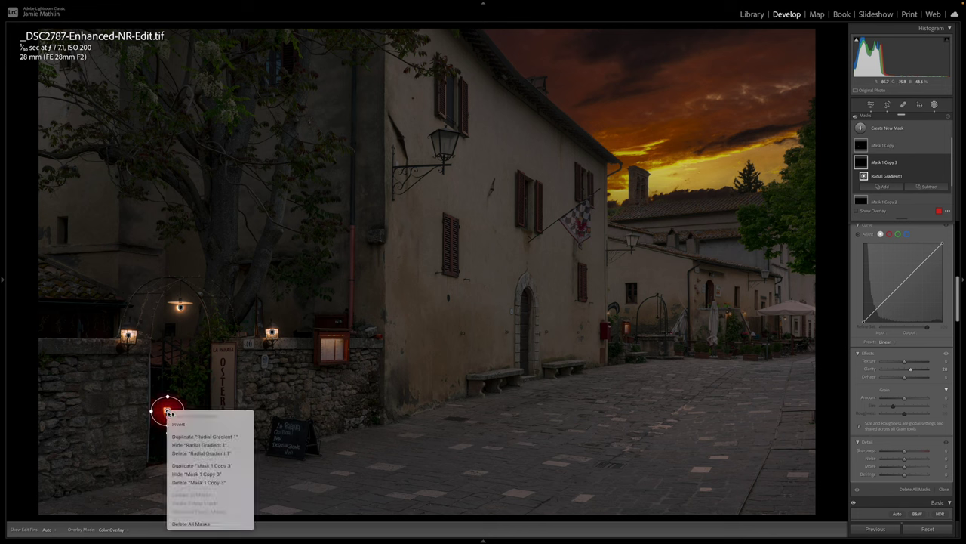
pyautogui.click(189, 465)
pyautogui.moveTo(167, 412); pyautogui.dragTo(359, 434)
pyautogui.moveTo(298, 455); pyautogui.dragTo(298, 480)
pyautogui.moveTo(297, 393)
pyautogui.mouseDown()
pyautogui.moveTo(292, 372)
pyautogui.moveTo(295, 381)
pyautogui.mouseUp()
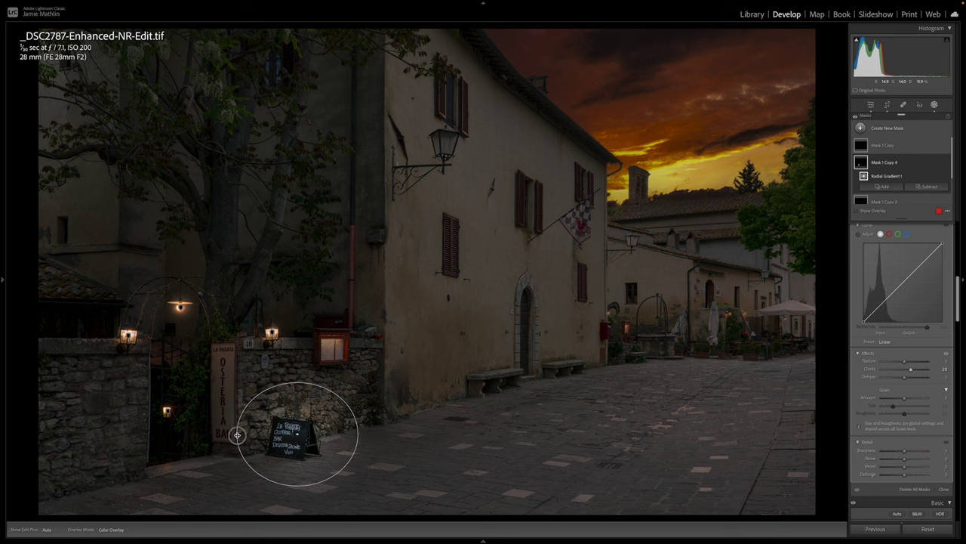
pyautogui.moveTo(237, 435); pyautogui.dragTo(245, 434)
pyautogui.moveTo(299, 373); pyautogui.dragTo(286, 373)
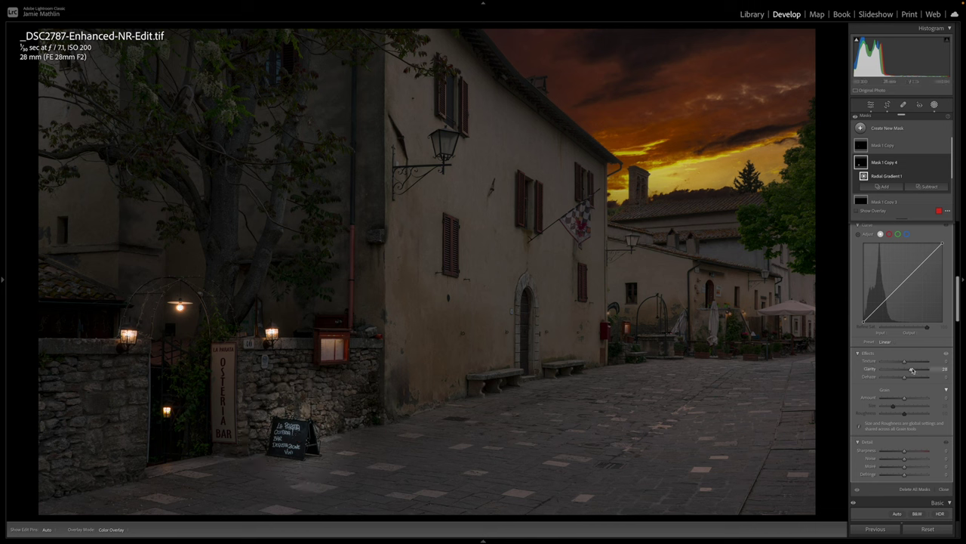
# - Warm the chalkboard mask to a temperature of 24, set its feather to 100, and reduce its amount to about 95
pyautogui.scroll(4, 913, 370)
pyautogui.scroll(3, 912, 370)
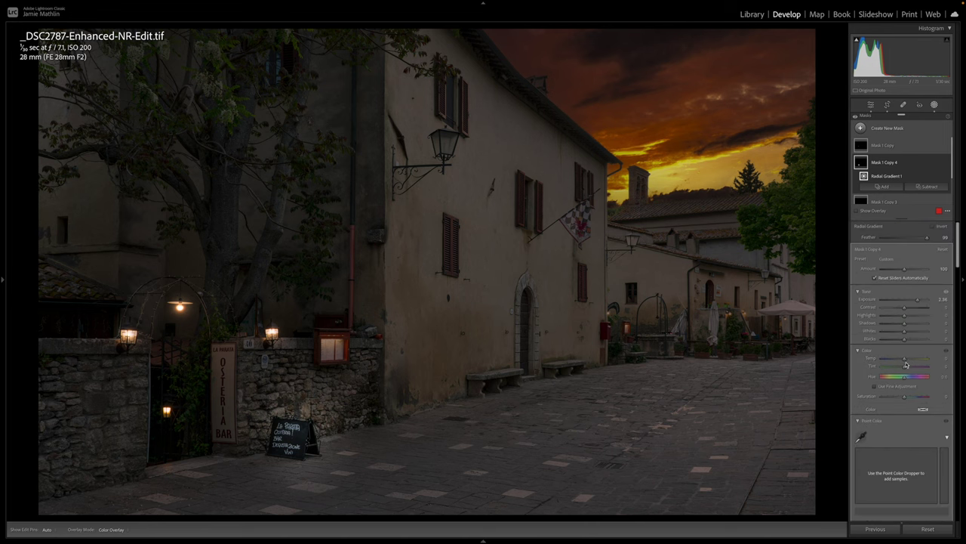
pyautogui.moveTo(872, 360); pyautogui.dragTo(909, 360)
pyautogui.moveTo(337, 405)
pyautogui.moveTo(928, 239); pyautogui.dragTo(930, 239)
pyautogui.moveTo(904, 269)
pyautogui.mouseDown()
pyautogui.moveTo(923, 269)
pyautogui.moveTo(905, 275)
pyautogui.mouseUp()
pyautogui.moveTo(298, 412)
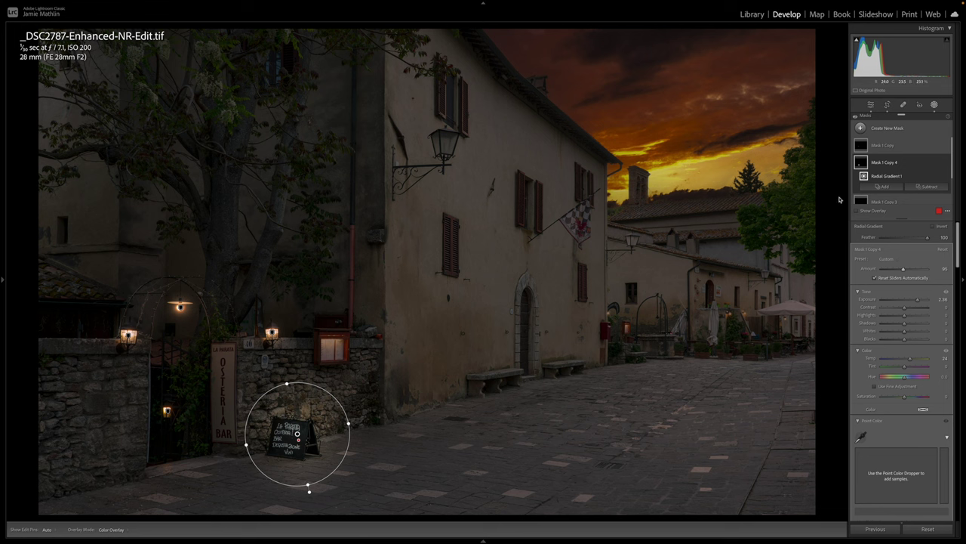
# - Subtract the stone wall behind the chalkboard from its mask using a brush with a flow of 44
pyautogui.click(927, 187)
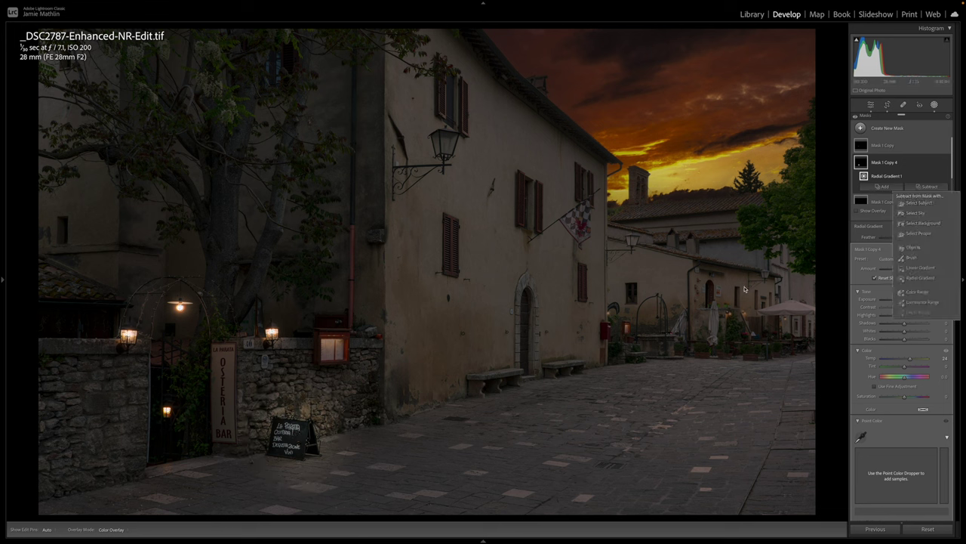
pyautogui.click(911, 257)
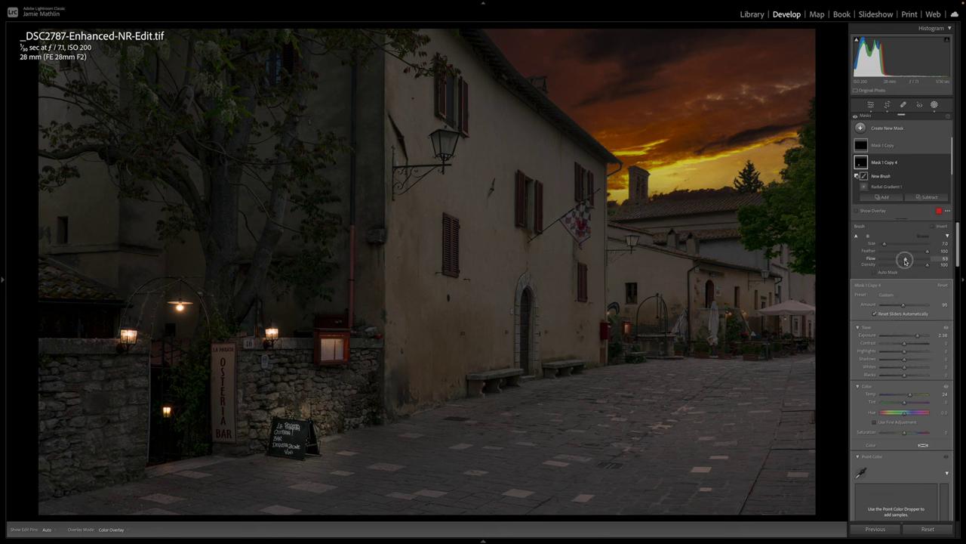
pyautogui.moveTo(906, 259); pyautogui.dragTo(900, 261)
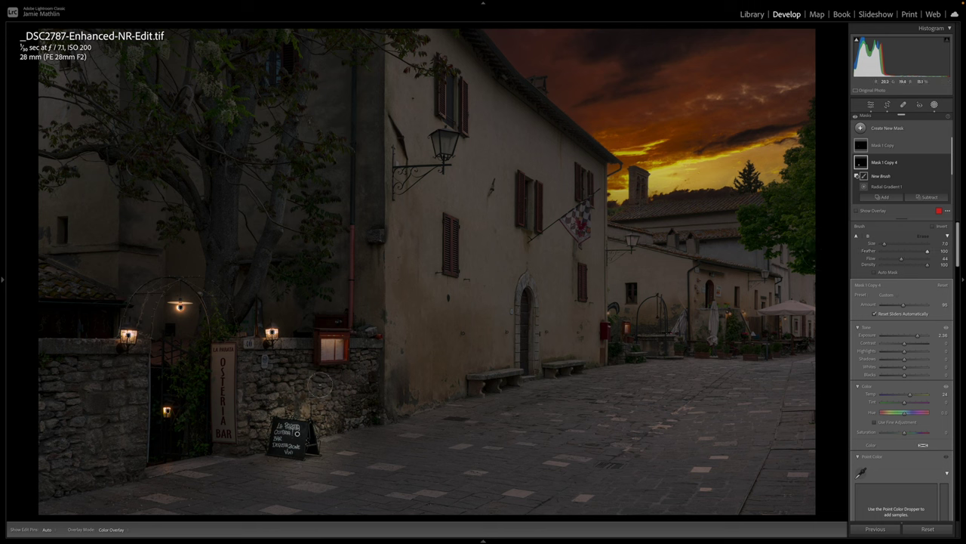
pyautogui.press('h')
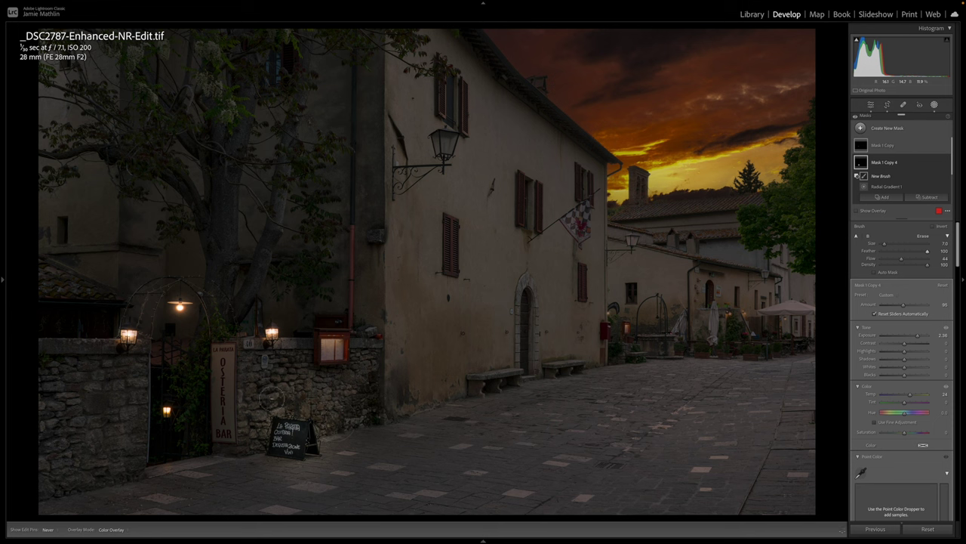
pyautogui.moveTo(272, 398); pyautogui.dragTo(347, 416)
# - Duplicate the chalkboard mask, move the copy to the base of the wall left of the gate, and widen and heighten its radial gradient
pyautogui.click(300, 436)
pyautogui.rightClick(300, 429)
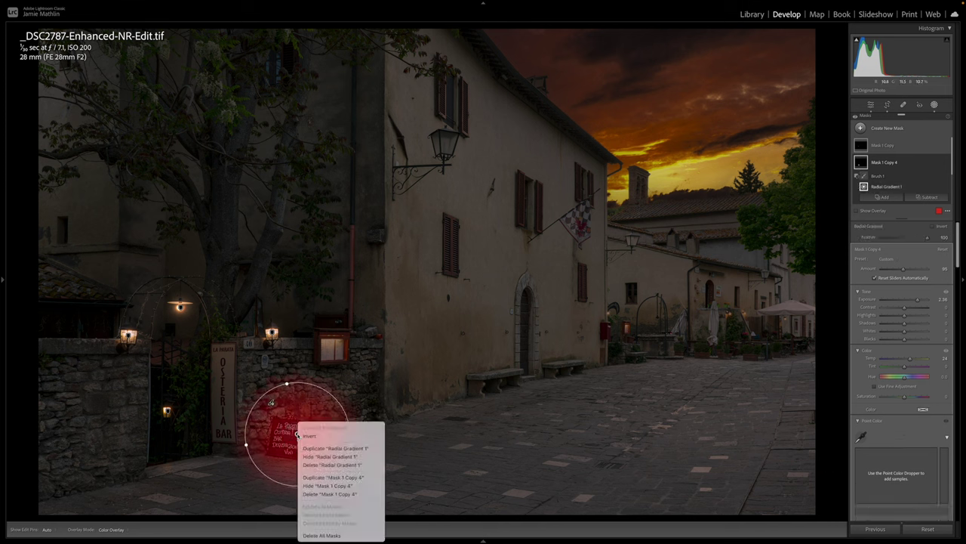
pyautogui.click(313, 477)
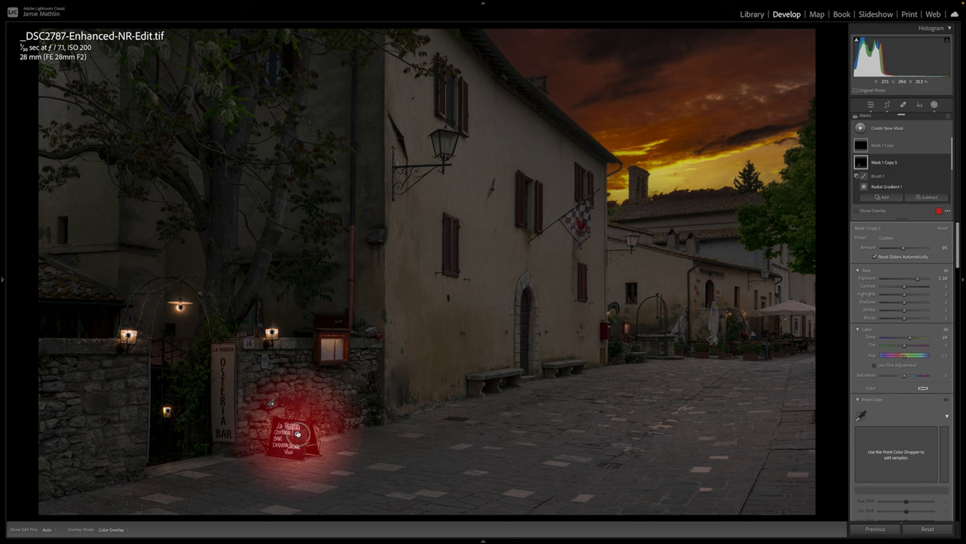
pyautogui.click(298, 434)
pyautogui.moveTo(298, 434); pyautogui.dragTo(129, 484)
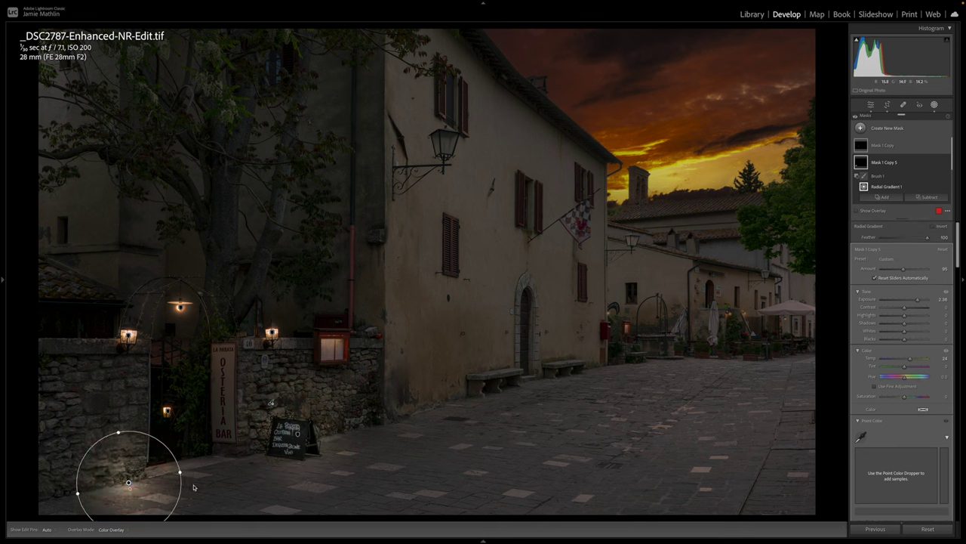
pyautogui.moveTo(179, 473); pyautogui.dragTo(191, 470)
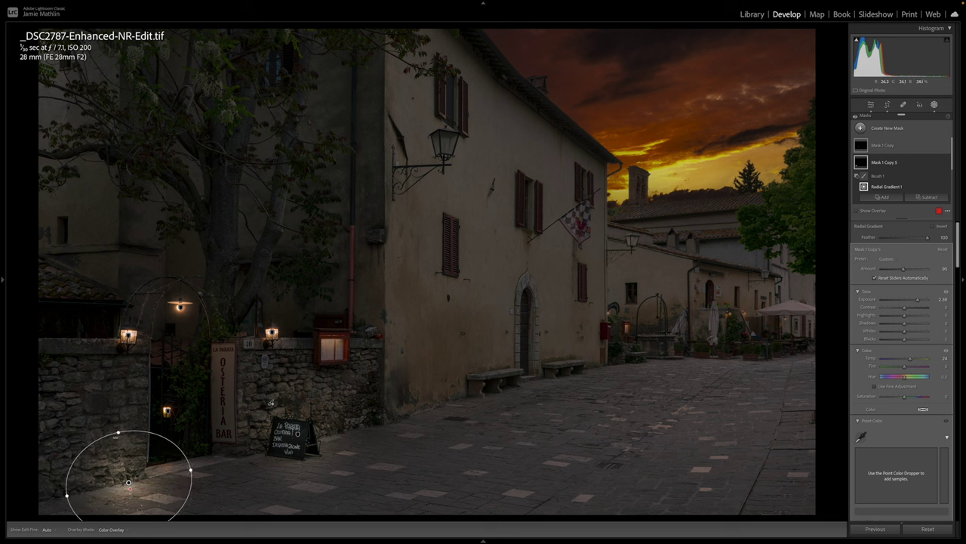
pyautogui.moveTo(117, 435); pyautogui.dragTo(115, 417)
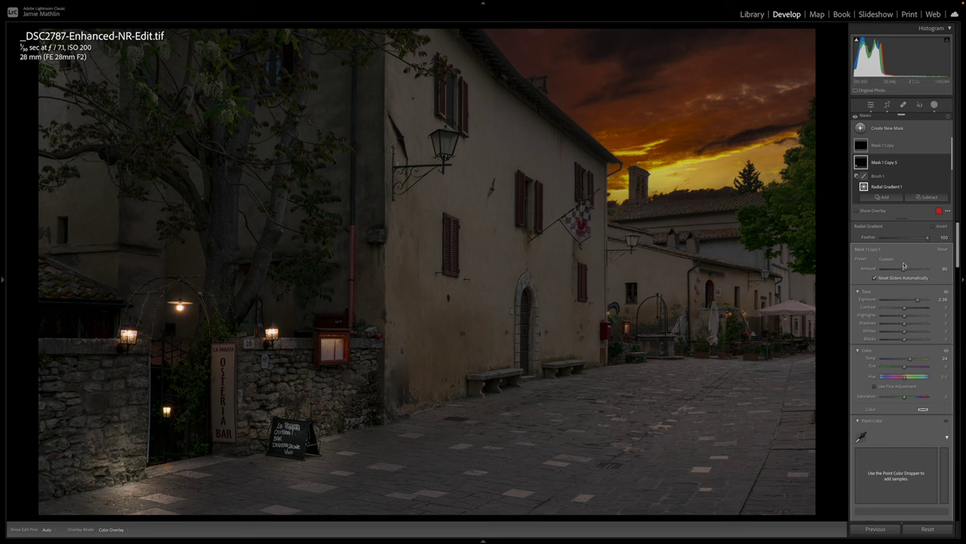
# - Reduce the amount of the mask at the base of the left wall to about 50
pyautogui.moveTo(904, 270); pyautogui.dragTo(895, 273)
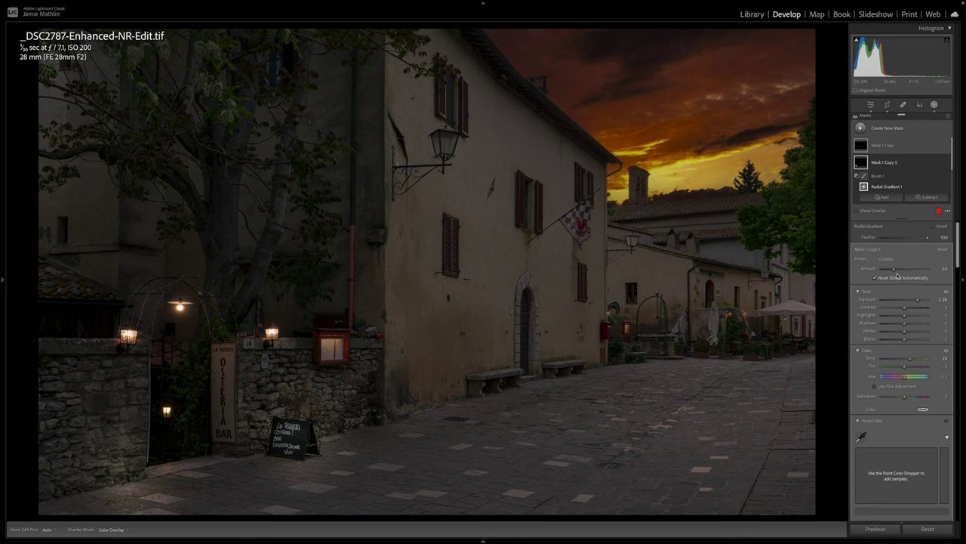
pyautogui.moveTo(895, 270); pyautogui.dragTo(909, 269)
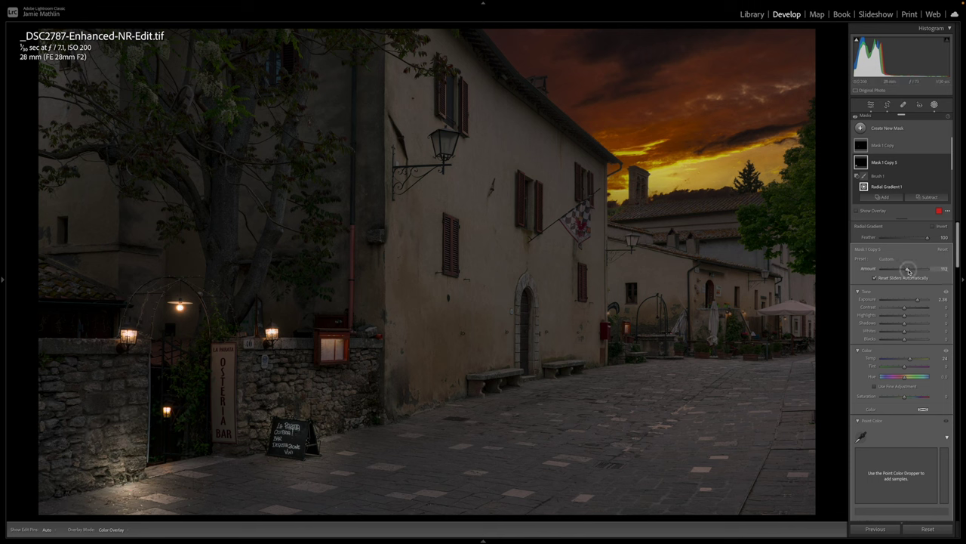
pyautogui.moveTo(909, 271); pyautogui.dragTo(895, 280)
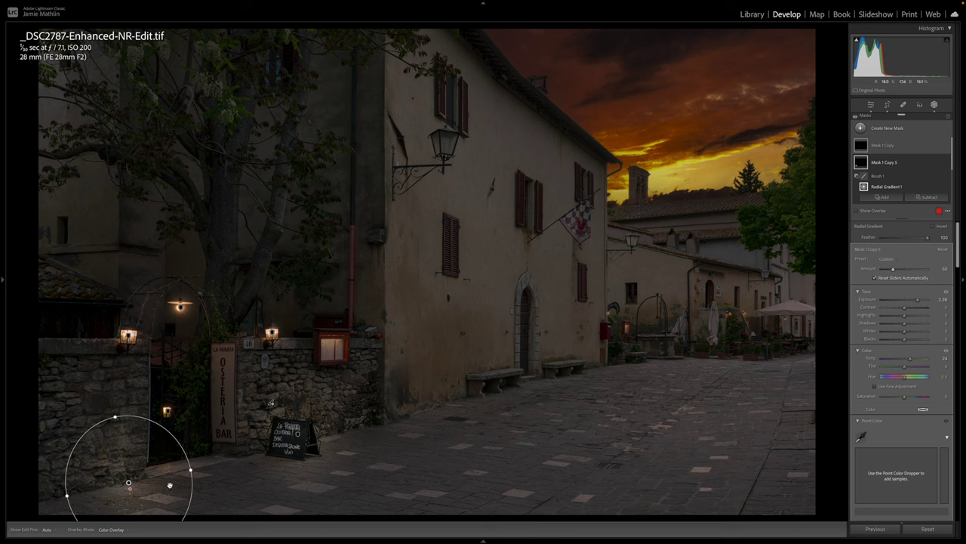
# - Add a new radial gradient mask as a tall, narrow ellipse over the ground directly below the low gateway lantern
pyautogui.click(882, 129)
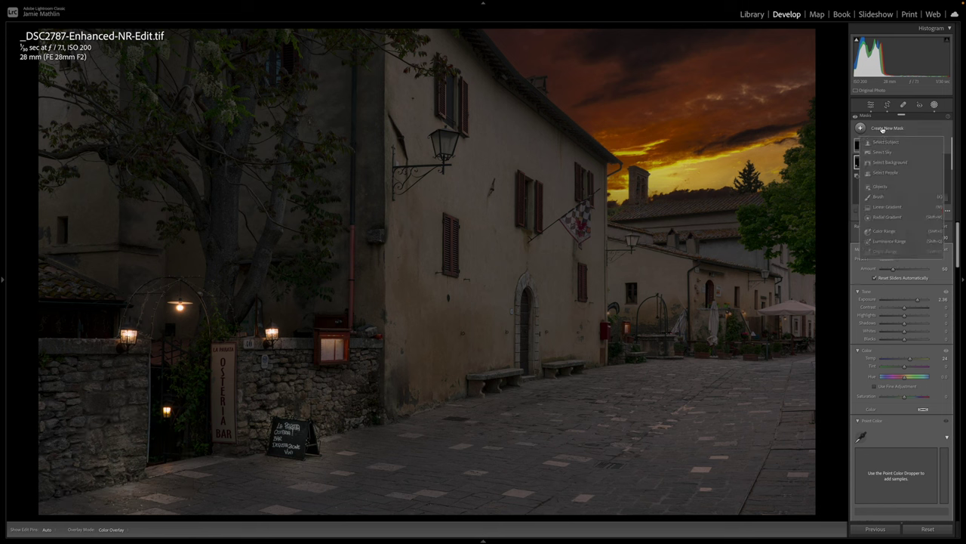
pyautogui.click(889, 217)
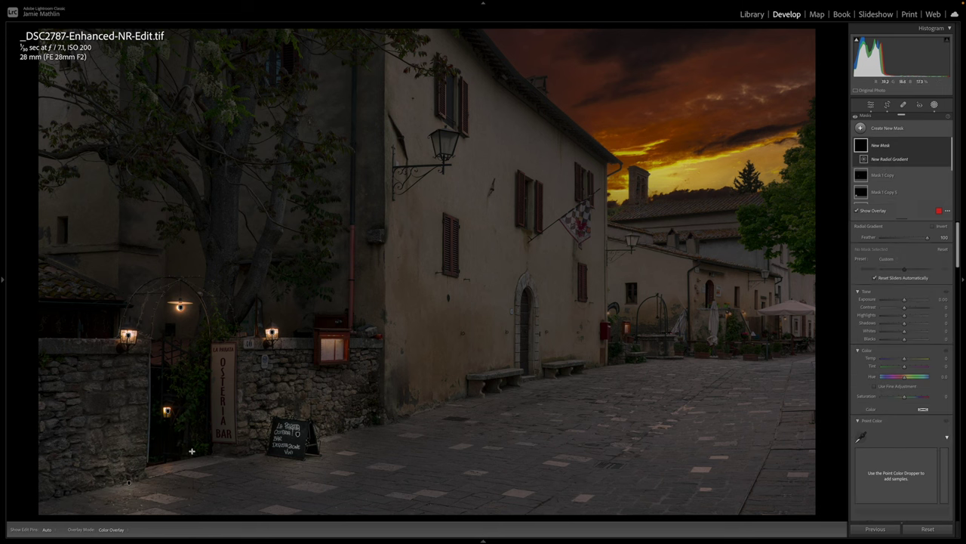
pyautogui.moveTo(163, 454); pyautogui.dragTo(176, 500)
pyautogui.moveTo(164, 455); pyautogui.dragTo(167, 468)
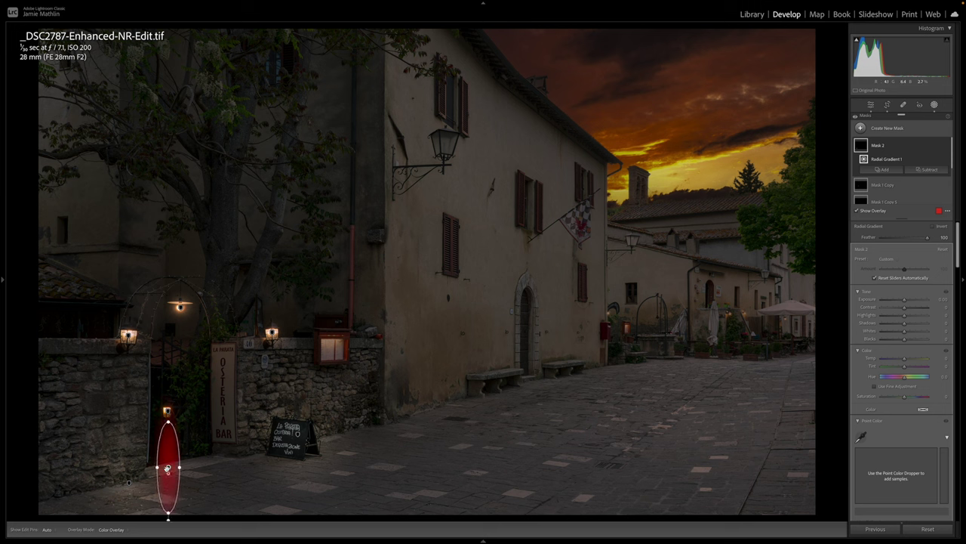
# - Set the narrow ground mask to exposure about 0.61, temperature about 48, tint about 43, and amount about 48
pyautogui.moveTo(905, 300); pyautogui.dragTo(907, 300)
pyautogui.moveTo(910, 358); pyautogui.dragTo(915, 359)
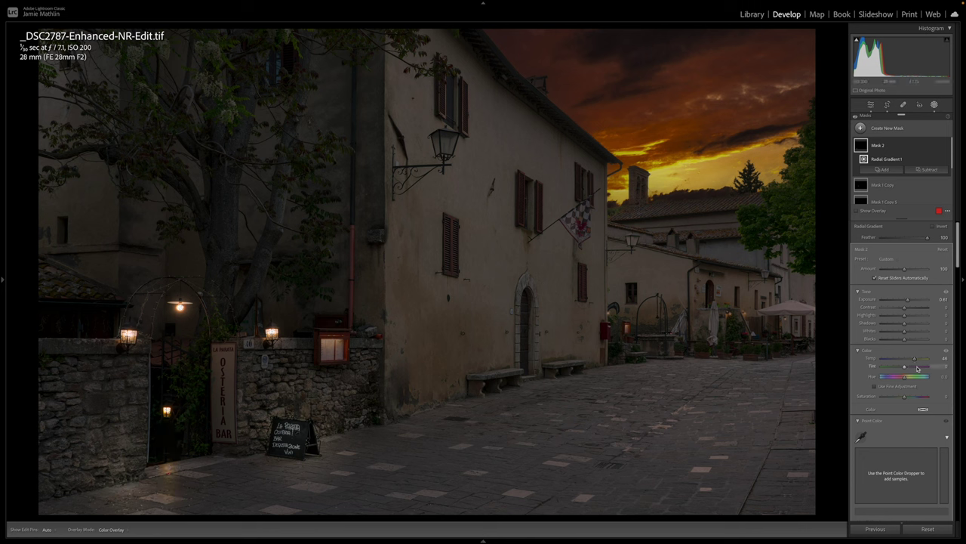
pyautogui.moveTo(912, 369); pyautogui.dragTo(913, 368)
pyautogui.moveTo(906, 270); pyautogui.dragTo(893, 277)
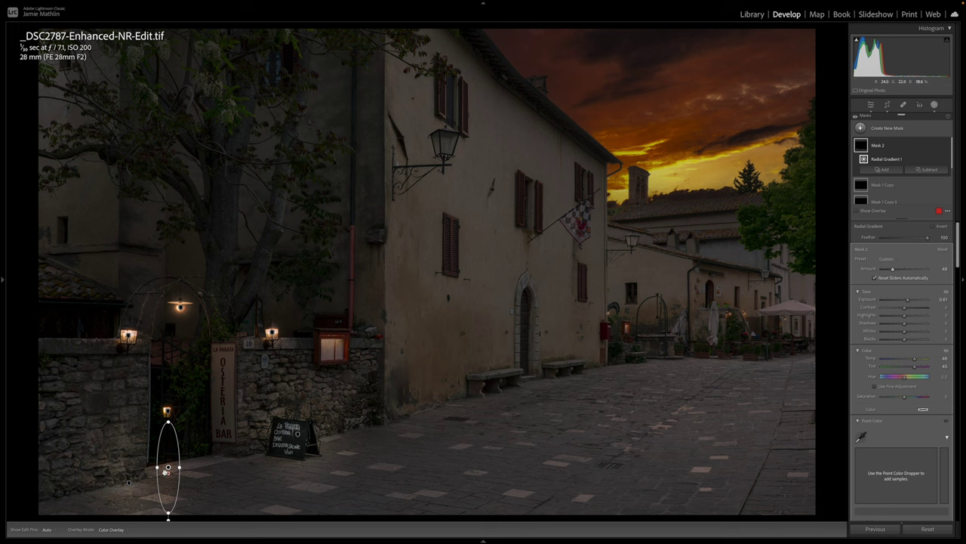
# - Warm the color temperature of the low gateway lantern's mask and close masking
pyautogui.click(167, 411)
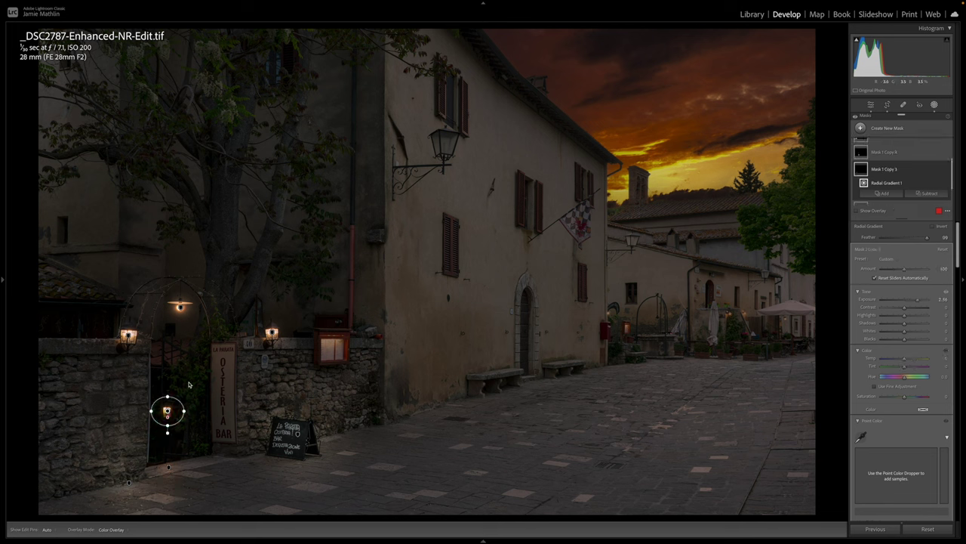
pyautogui.moveTo(905, 358); pyautogui.dragTo(912, 358)
pyautogui.click(935, 105)
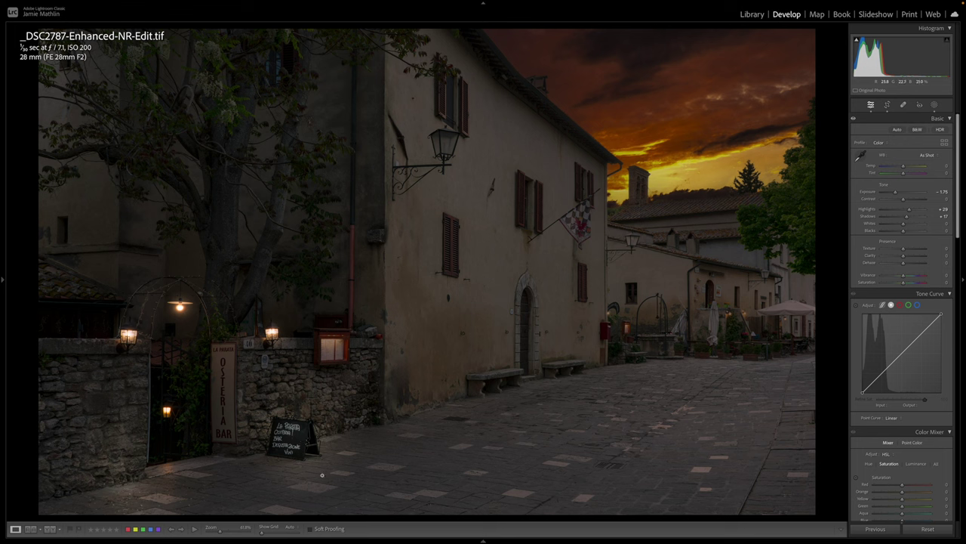
# - Set the chalkboard sign's radial mask to exposure about 1.77, temperature about 18, and tint about 18
pyautogui.click(937, 105)
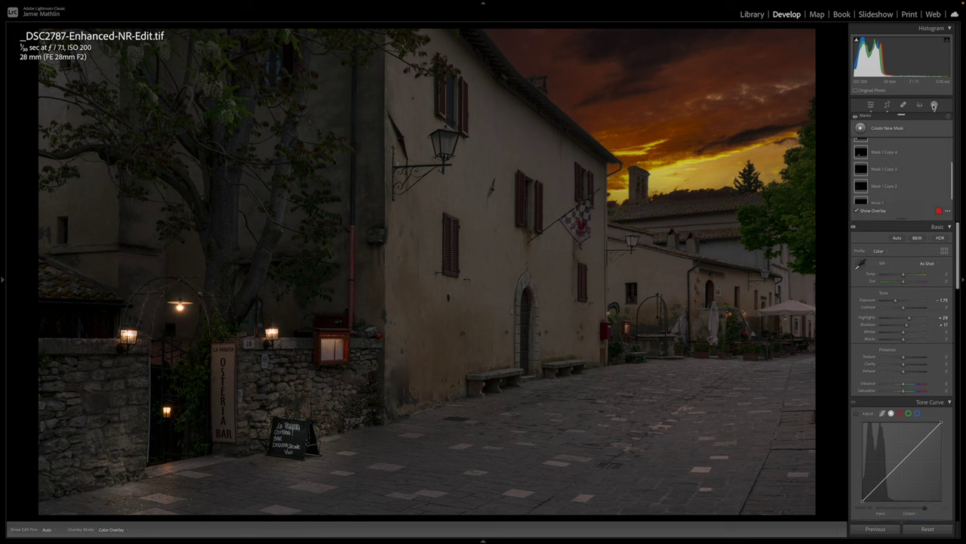
pyautogui.click(300, 437)
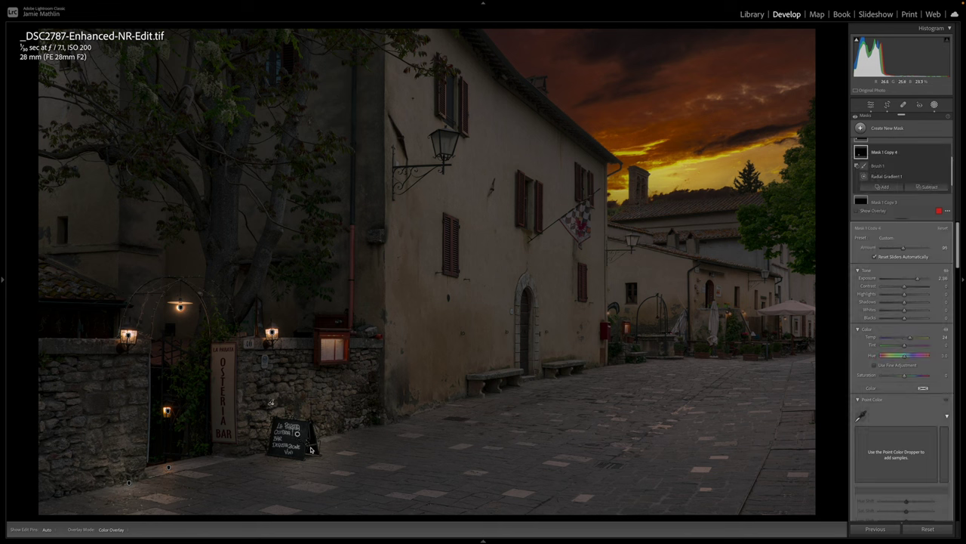
pyautogui.click(887, 176)
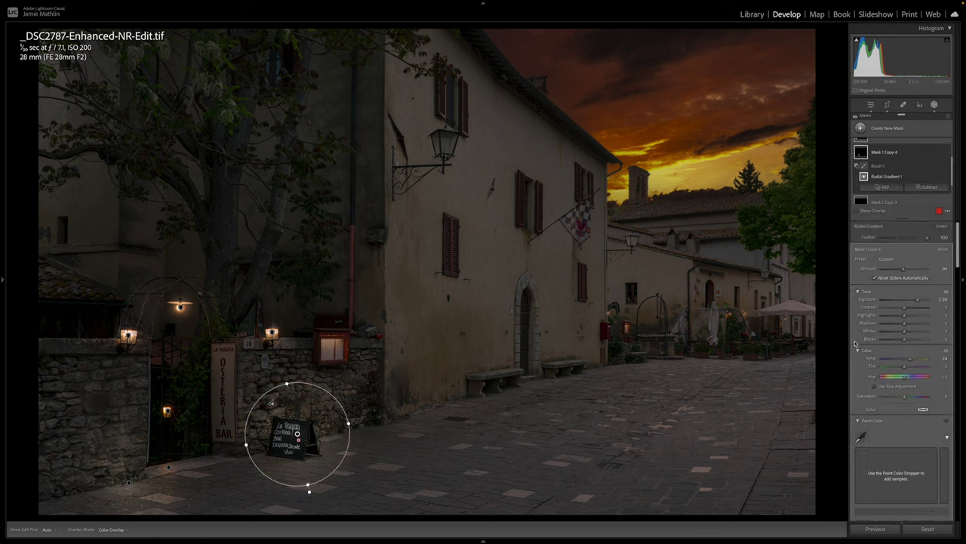
pyautogui.moveTo(917, 301); pyautogui.dragTo(913, 300)
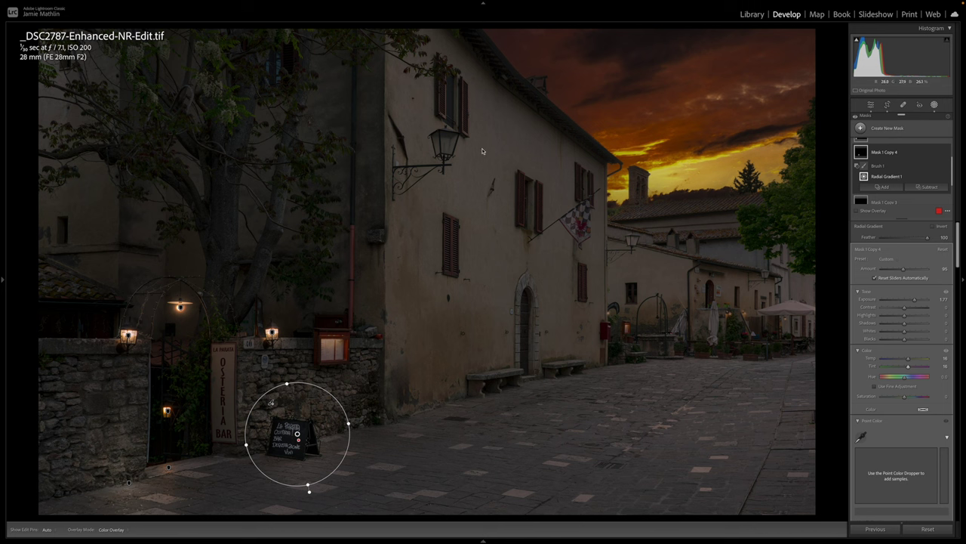
# - Add an upright oval radial gradient mask around the large wall lantern with exposure 4.00, temperature 43, and tint 24
pyautogui.click(888, 128)
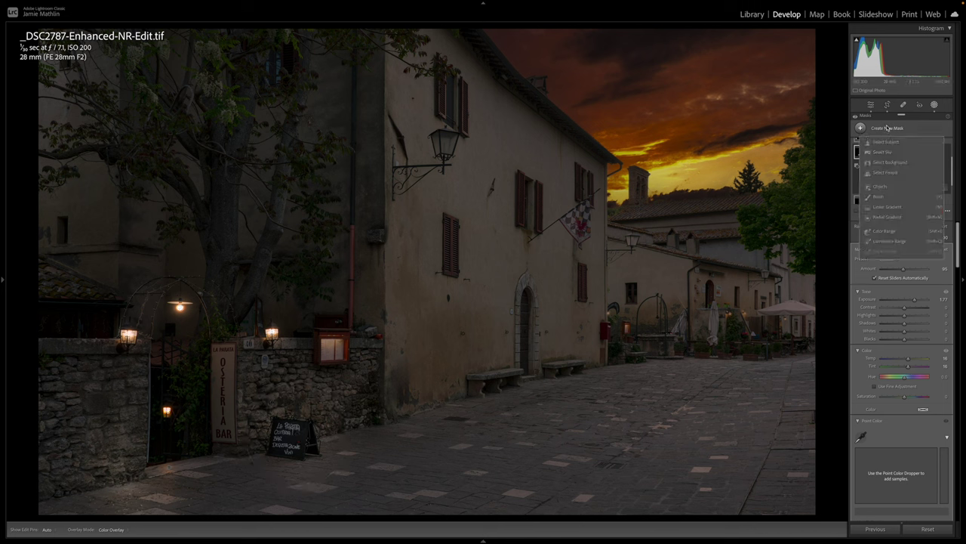
pyautogui.click(888, 217)
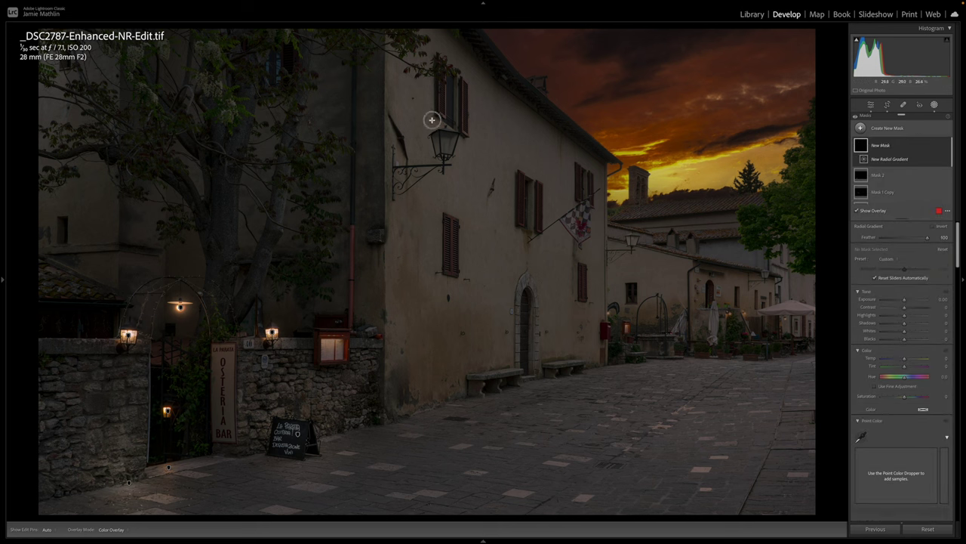
pyautogui.moveTo(432, 120); pyautogui.dragTo(466, 160)
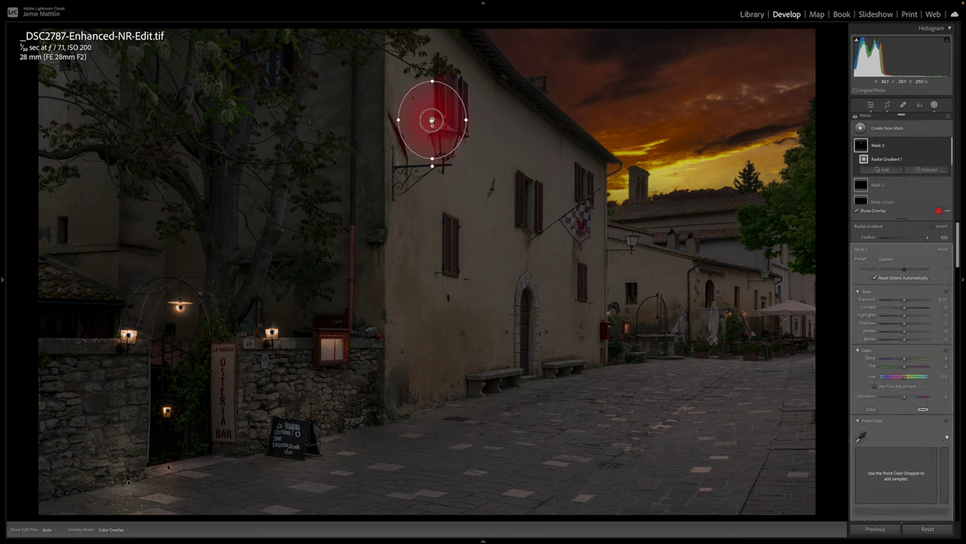
pyautogui.moveTo(432, 119); pyautogui.dragTo(421, 142)
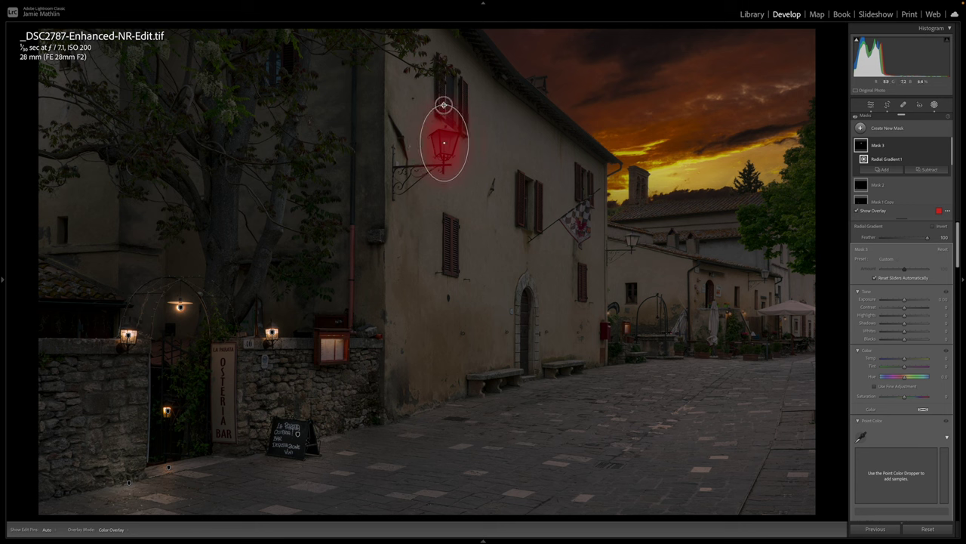
pyautogui.moveTo(904, 300); pyautogui.dragTo(928, 300)
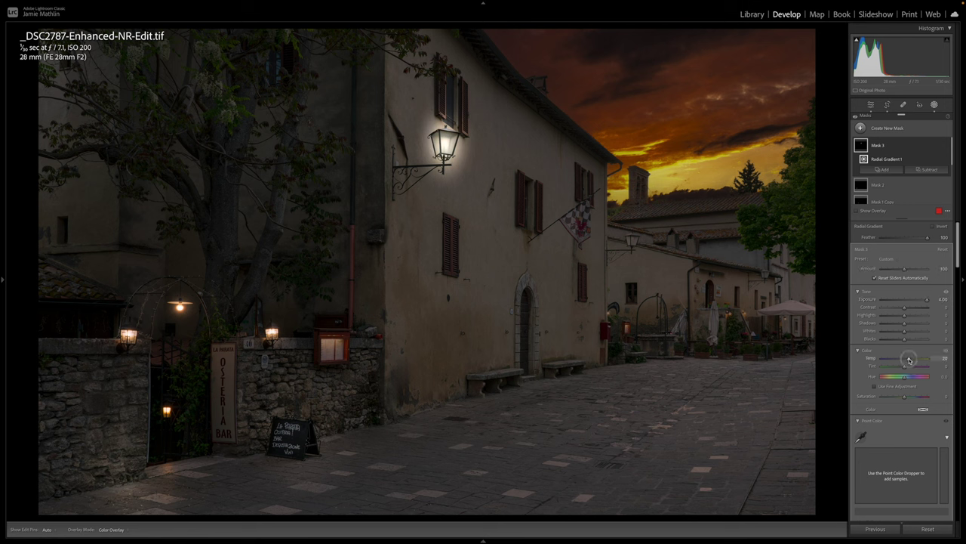
pyautogui.moveTo(909, 359); pyautogui.dragTo(910, 367)
# - Subtract the glow on the wall around the large lantern from its mask using a size 7 brush with feather 0 and flow 100
pyautogui.moveTo(4, 278)
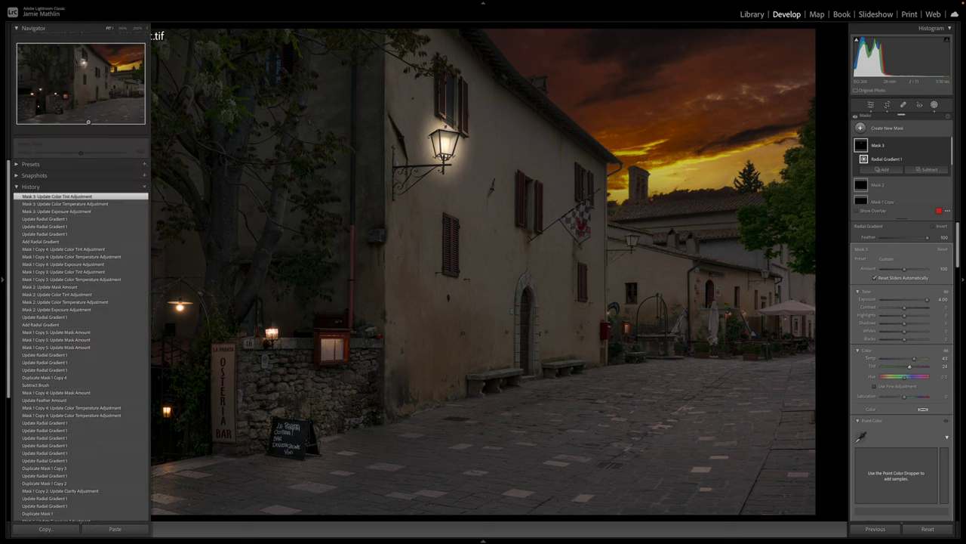
pyautogui.click(134, 29)
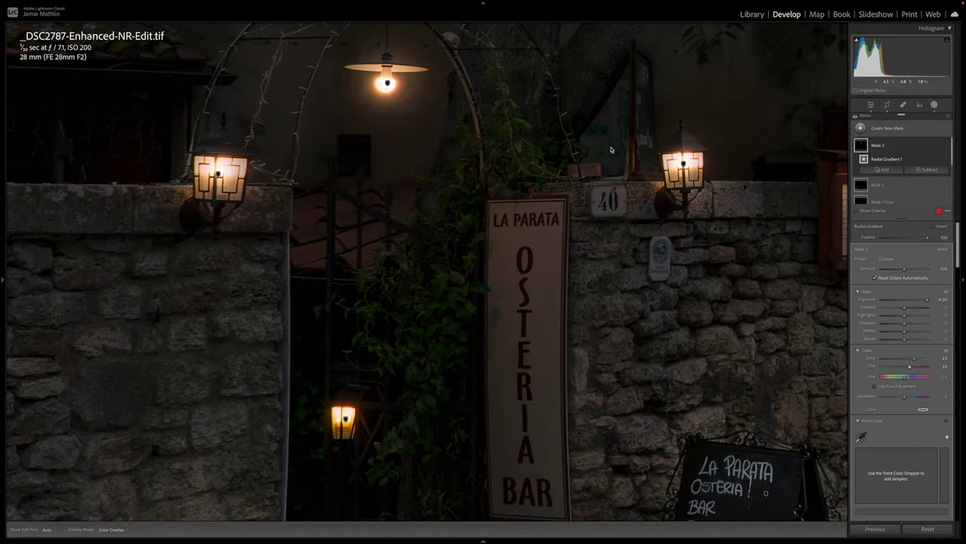
pyautogui.moveTo(608, 148); pyautogui.dragTo(120, 438)
pyautogui.moveTo(458, 190); pyautogui.dragTo(138, 425)
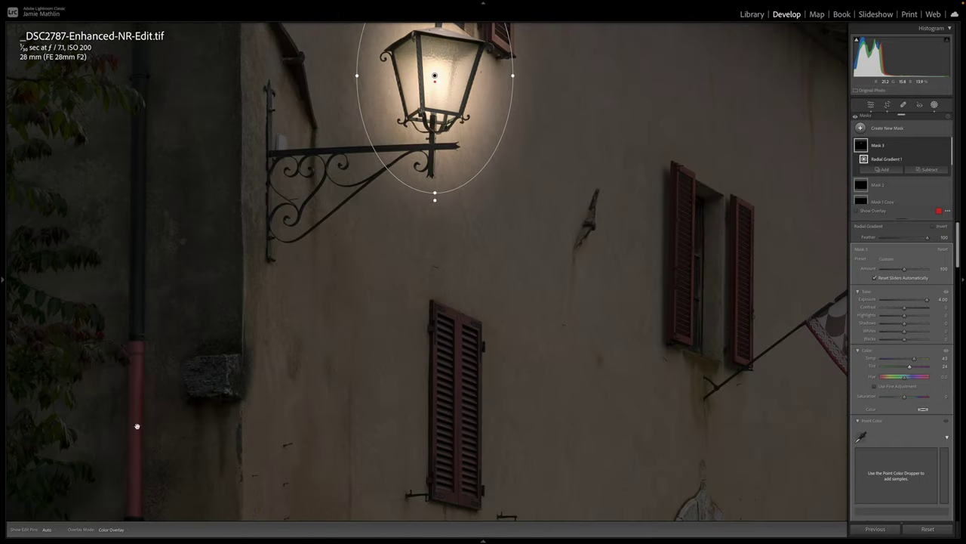
pyautogui.moveTo(320, 252); pyautogui.dragTo(320, 423)
pyautogui.moveTo(293, 338); pyautogui.dragTo(246, 398)
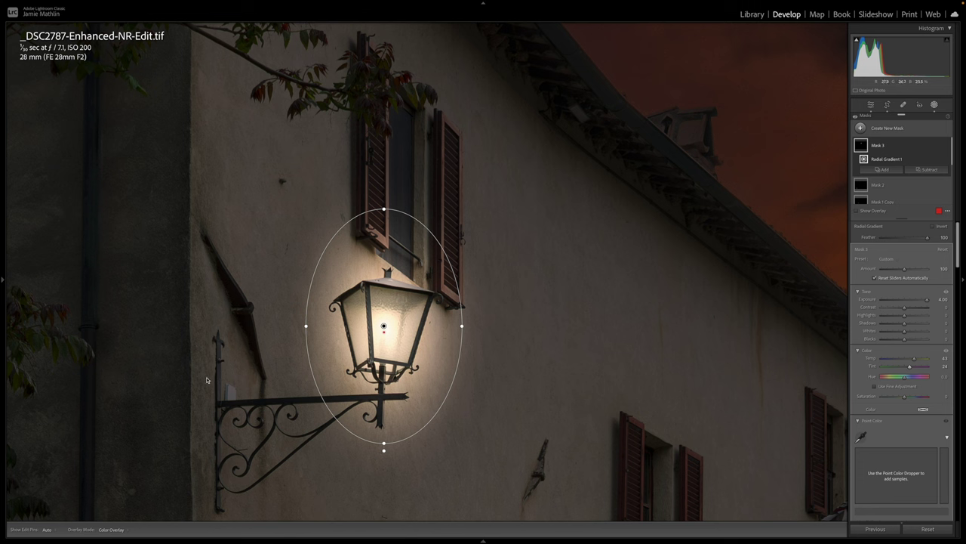
pyautogui.click(926, 170)
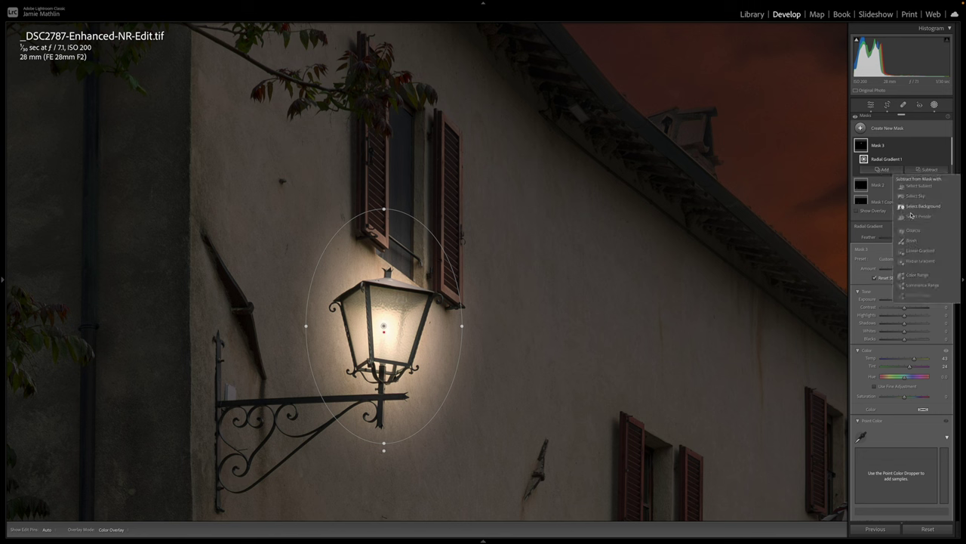
pyautogui.click(912, 240)
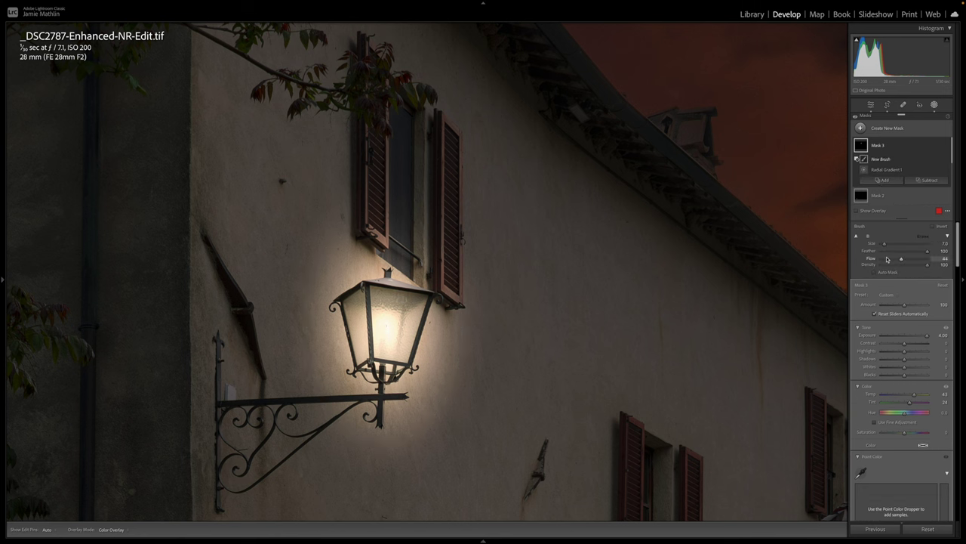
pyautogui.moveTo(891, 257)
pyautogui.mouseDown()
pyautogui.moveTo(881, 252)
pyautogui.moveTo(960, 259)
pyautogui.mouseUp()
pyautogui.moveTo(452, 340); pyautogui.dragTo(435, 396)
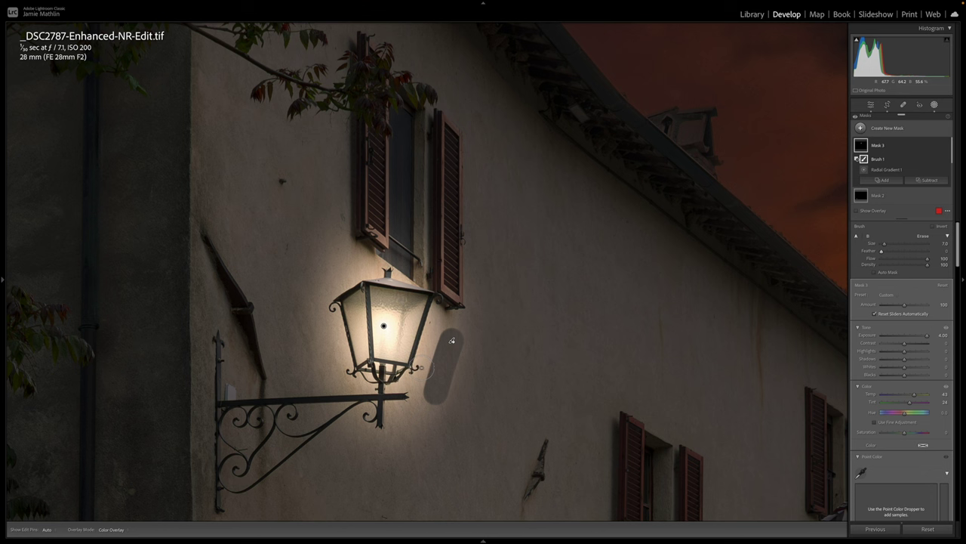
pyautogui.moveTo(423, 367)
pyautogui.mouseDown()
pyautogui.moveTo(364, 271)
pyautogui.moveTo(473, 281)
pyautogui.moveTo(354, 271)
pyautogui.moveTo(317, 305)
pyautogui.moveTo(320, 313)
pyautogui.moveTo(328, 302)
pyautogui.moveTo(319, 300)
pyautogui.moveTo(330, 304)
pyautogui.moveTo(345, 371)
pyautogui.mouseUp()
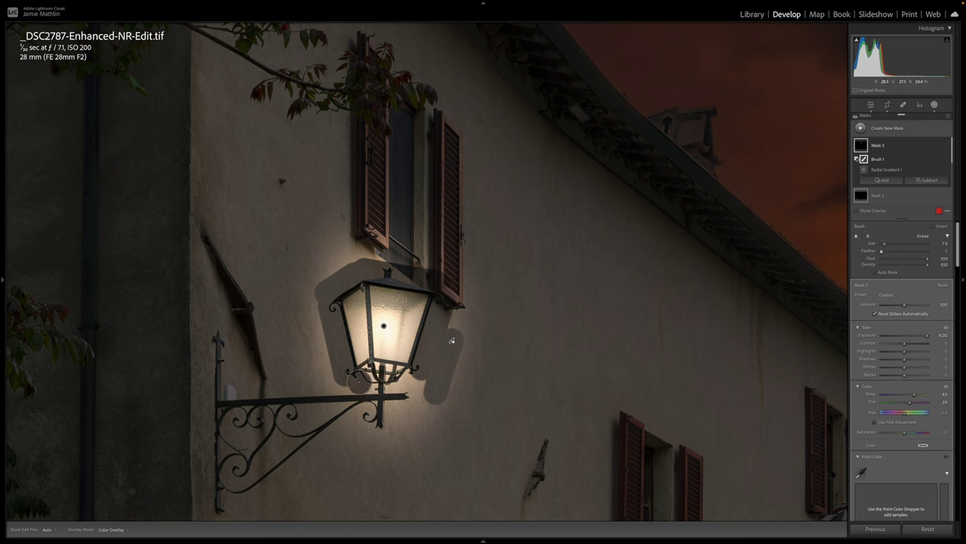
pyautogui.moveTo(381, 378); pyautogui.dragTo(392, 386)
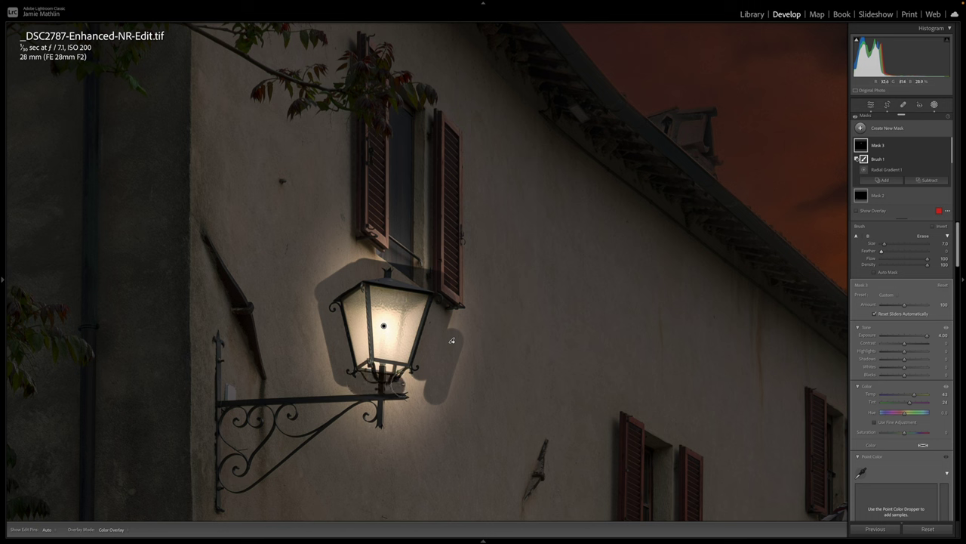
# - Erase the Mask 3 glow from the wall directly around the lantern with the subtracting brush at size 7
pyautogui.press('h')
pyautogui.press('h')
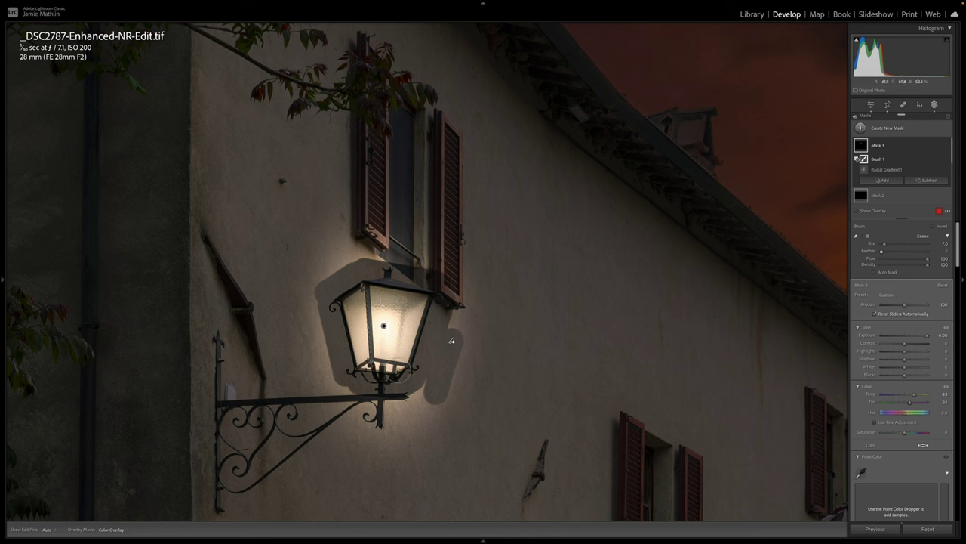
pyautogui.press('h')
pyautogui.press('h')
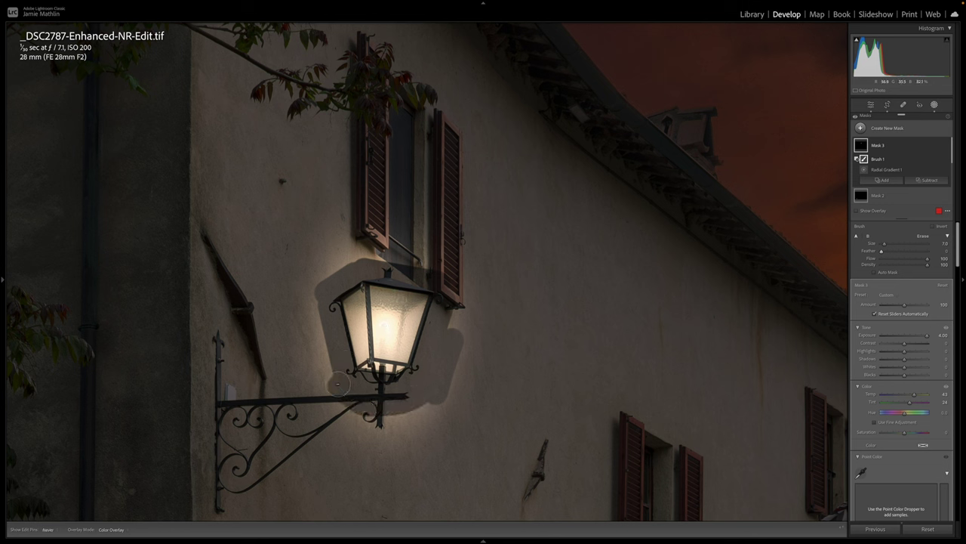
pyautogui.press('h')
pyautogui.moveTo(325, 282)
pyautogui.mouseDown()
pyautogui.moveTo(362, 253)
pyautogui.moveTo(433, 271)
pyautogui.moveTo(451, 299)
pyautogui.moveTo(443, 373)
pyautogui.mouseUp()
pyautogui.press('h')
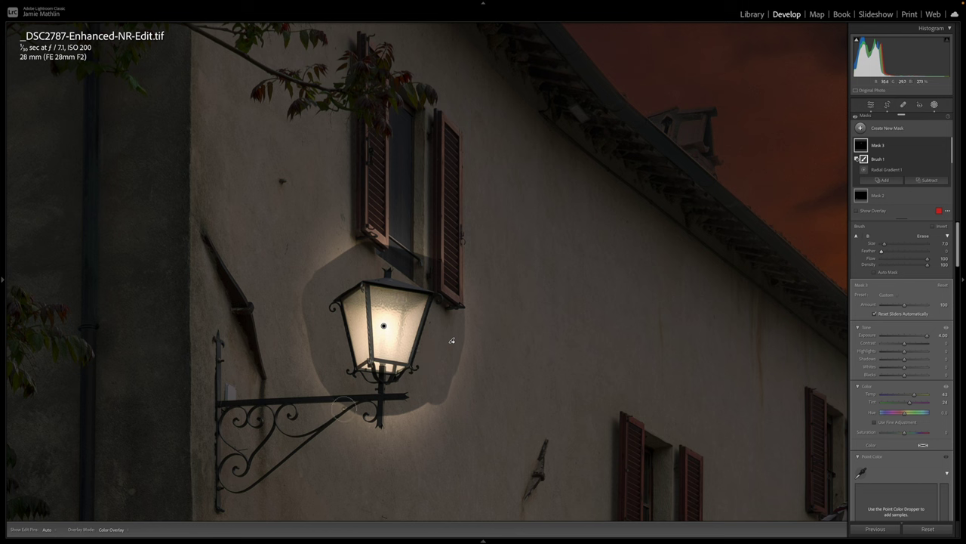
# - Enlarge the subtracting brush to size 30 and erase the glow from the wider wall area above, beside and below the lantern
pyautogui.press(']')
pyautogui.press(']')
pyautogui.press(']')
pyautogui.press(']')
pyautogui.press(']')
pyautogui.press(']')
pyautogui.press(']')
pyautogui.press(']')
pyautogui.press(']')
pyautogui.press(']')
pyautogui.press(']')
pyautogui.press(']')
pyautogui.press(']')
pyautogui.press(']')
pyautogui.press(']')
pyautogui.press(']')
pyautogui.press(']')
pyautogui.press(']')
pyautogui.press(']')
pyautogui.press('h')
pyautogui.moveTo(304, 216)
pyautogui.mouseDown()
pyautogui.moveTo(362, 208)
pyautogui.moveTo(427, 211)
pyautogui.moveTo(493, 249)
pyautogui.moveTo(513, 276)
pyautogui.moveTo(518, 326)
pyautogui.moveTo(479, 424)
pyautogui.moveTo(440, 457)
pyautogui.moveTo(383, 467)
pyautogui.mouseUp()
pyautogui.press('h')
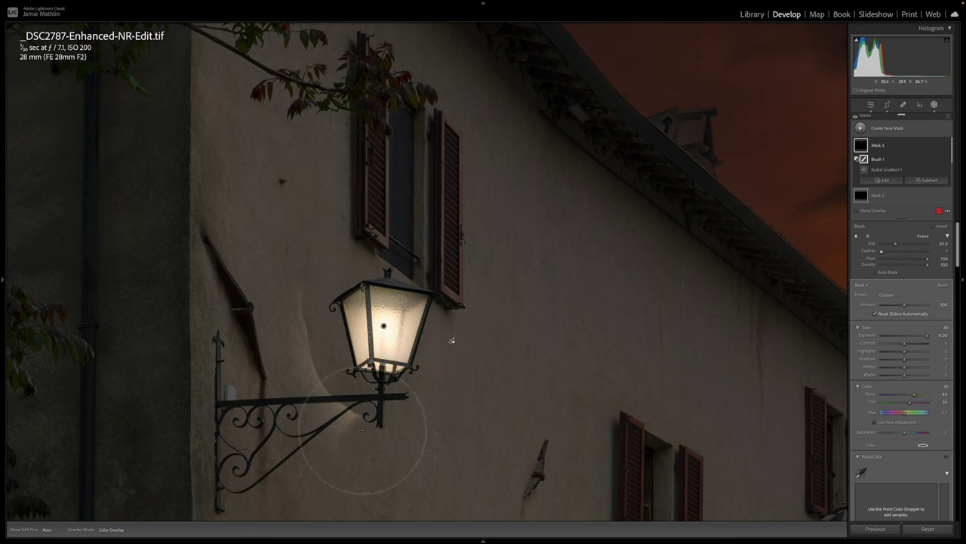
# - Undo the stray brush stroke over the lantern and erase the remaining glow from the wall below and left of it
pyautogui.moveTo(357, 430); pyautogui.dragTo(355, 421)
pyautogui.moveTo(436, 351); pyautogui.dragTo(395, 342)
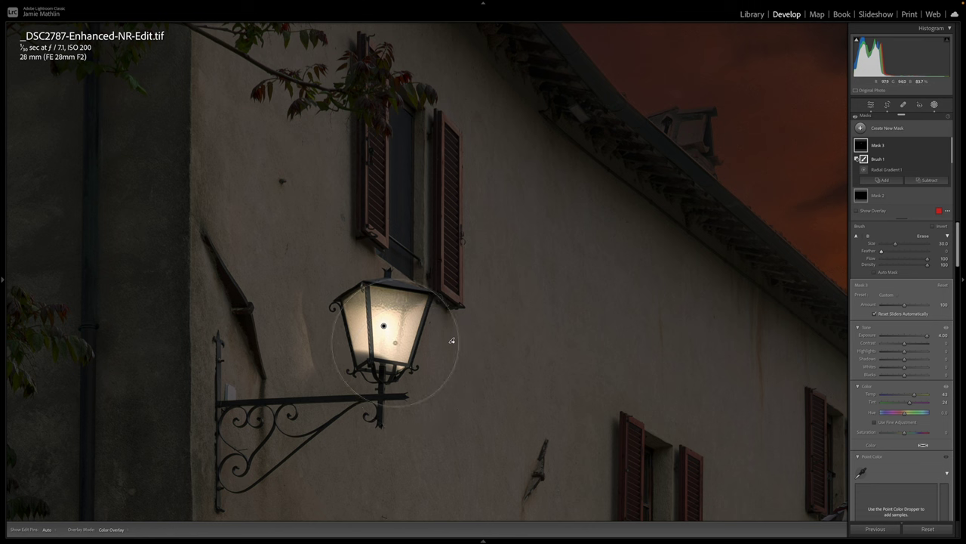
pyautogui.hotkey('ctrl', 'z')
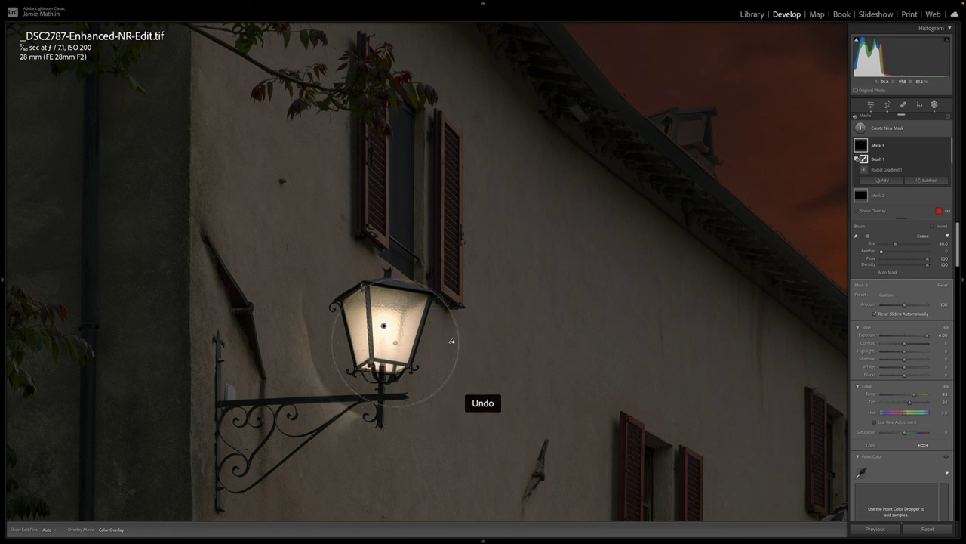
pyautogui.moveTo(395, 344)
pyautogui.mouseDown()
pyautogui.moveTo(384, 456)
pyautogui.moveTo(300, 417)
pyautogui.moveTo(278, 381)
pyautogui.mouseUp()
pyautogui.press('h')
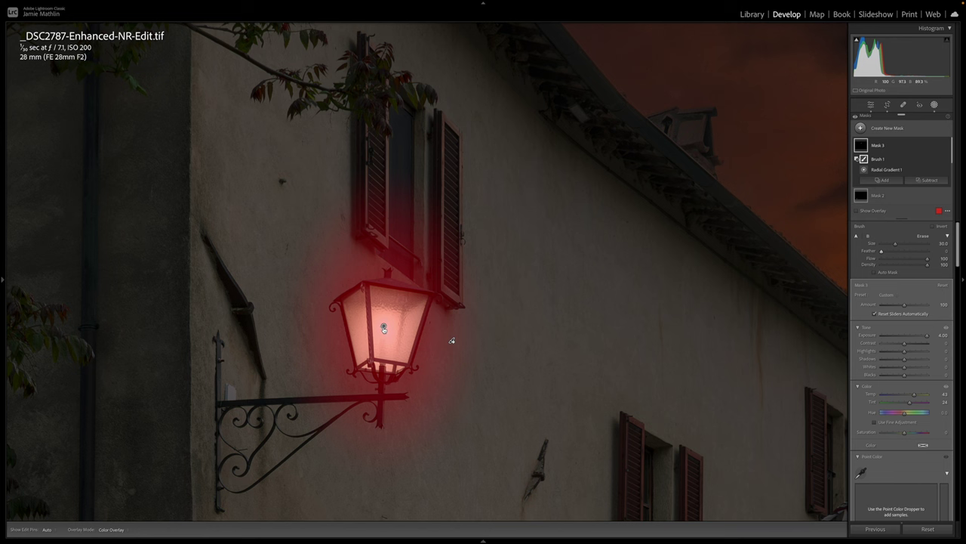
# - Duplicate Mask 3 and shrink the copy's radial gradient to a small narrow ellipse in the centre of the lantern glass
pyautogui.click(384, 326)
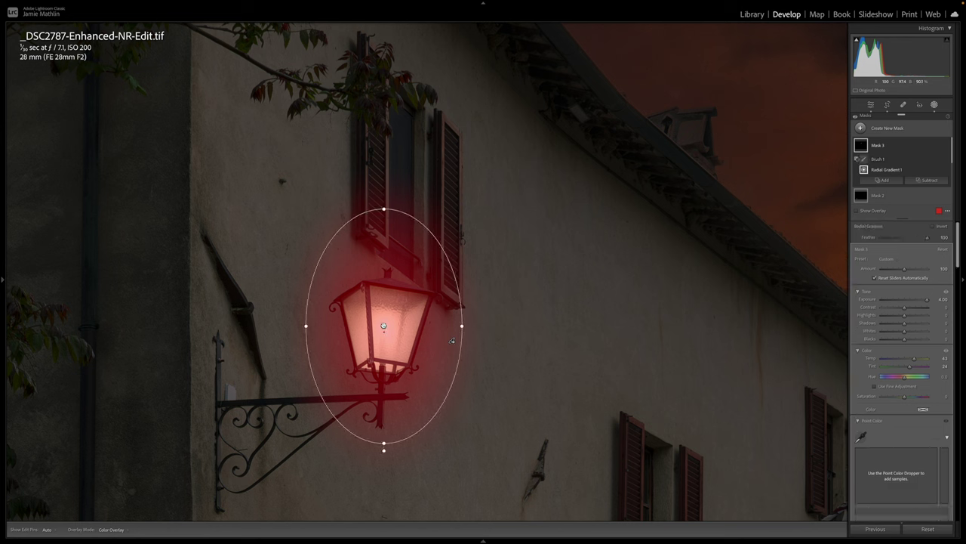
pyautogui.rightClick(383, 326)
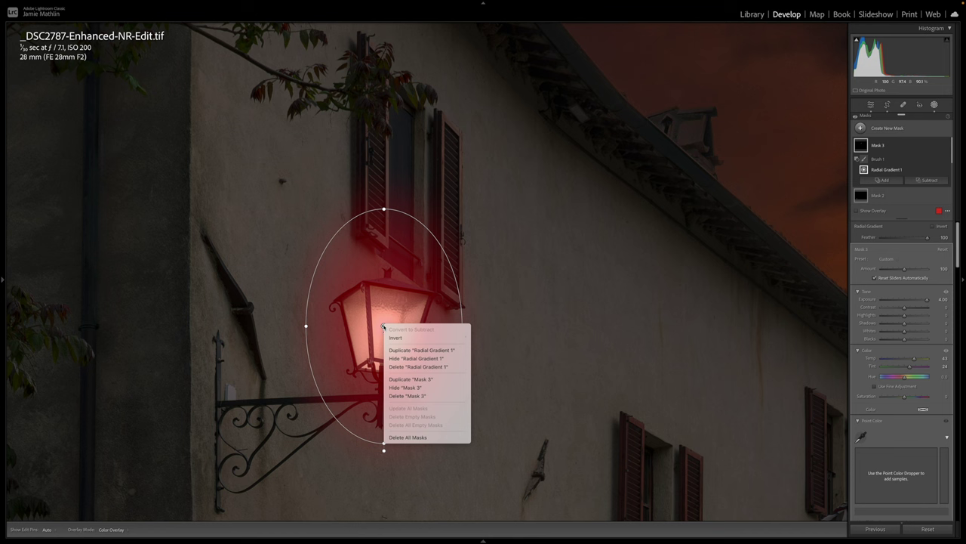
pyautogui.click(406, 380)
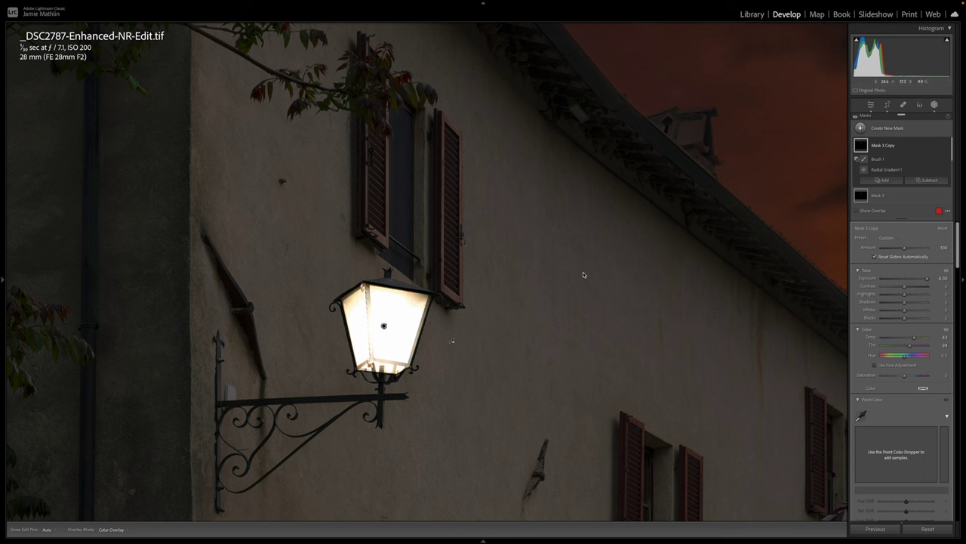
pyautogui.click(383, 327)
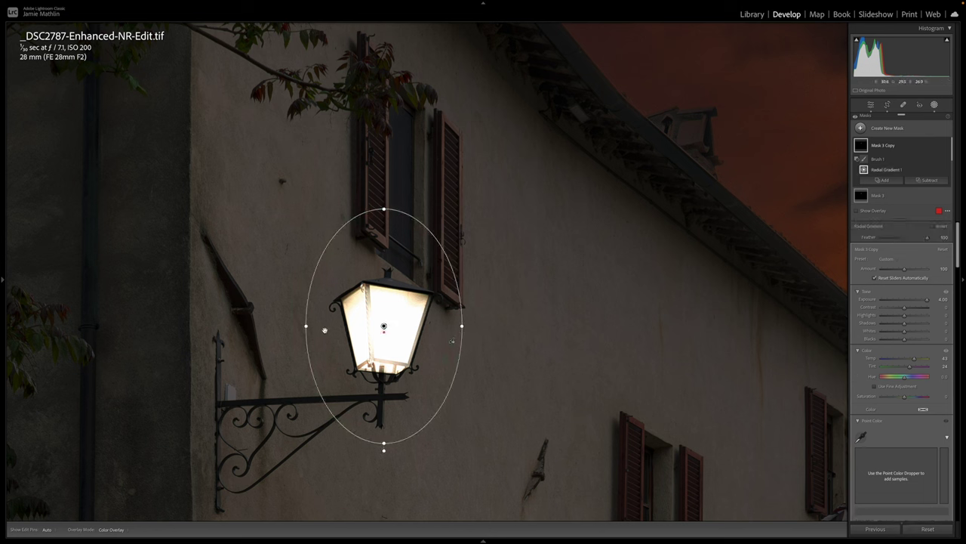
pyautogui.moveTo(306, 326); pyautogui.dragTo(375, 336)
pyautogui.moveTo(383, 210); pyautogui.dragTo(387, 306)
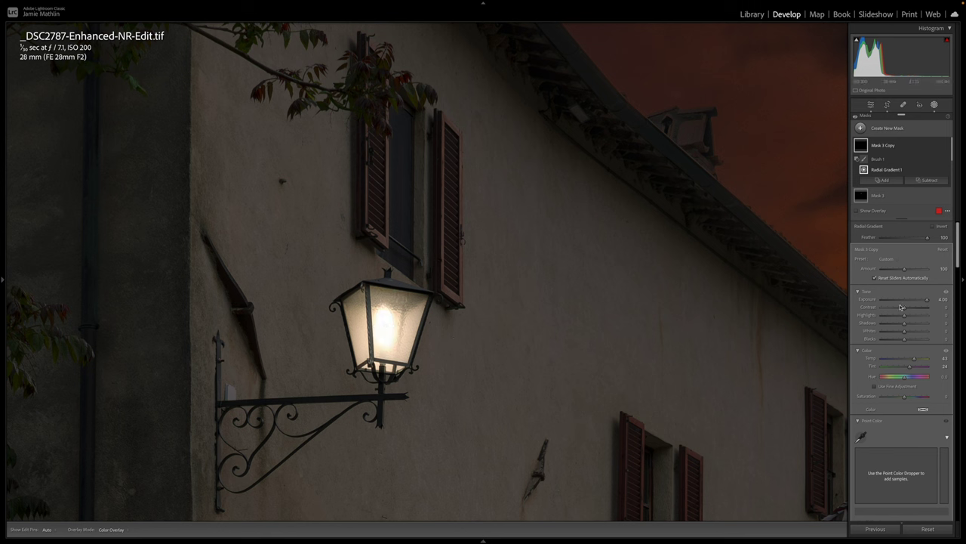
# - Set the exposure of the duplicated lantern mask to 1.68 and leave masking
pyautogui.moveTo(927, 299); pyautogui.dragTo(914, 302)
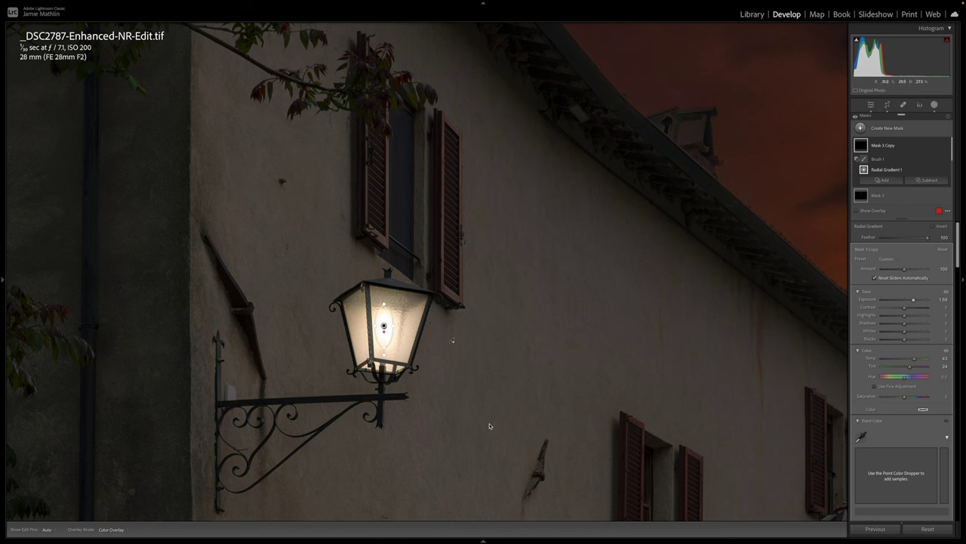
pyautogui.moveTo(5, 278)
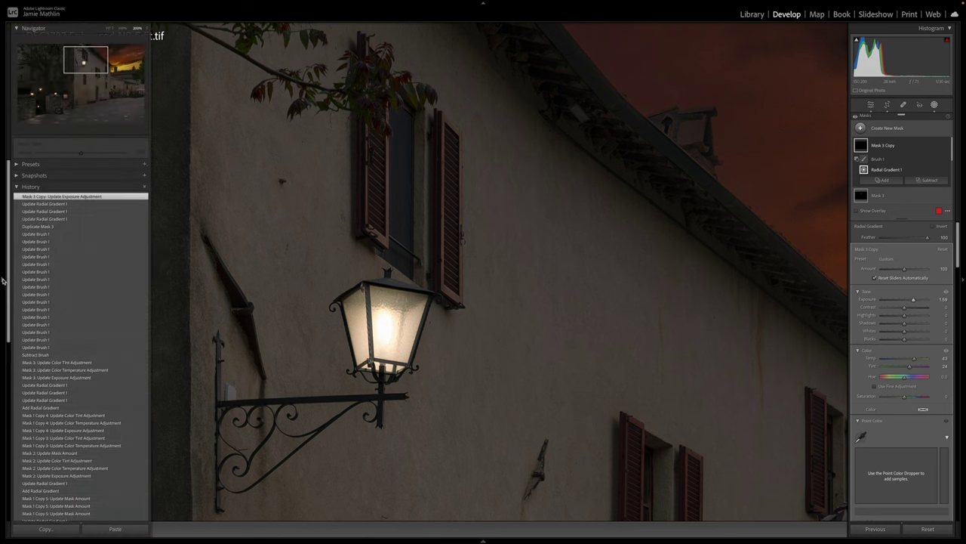
pyautogui.click(109, 28)
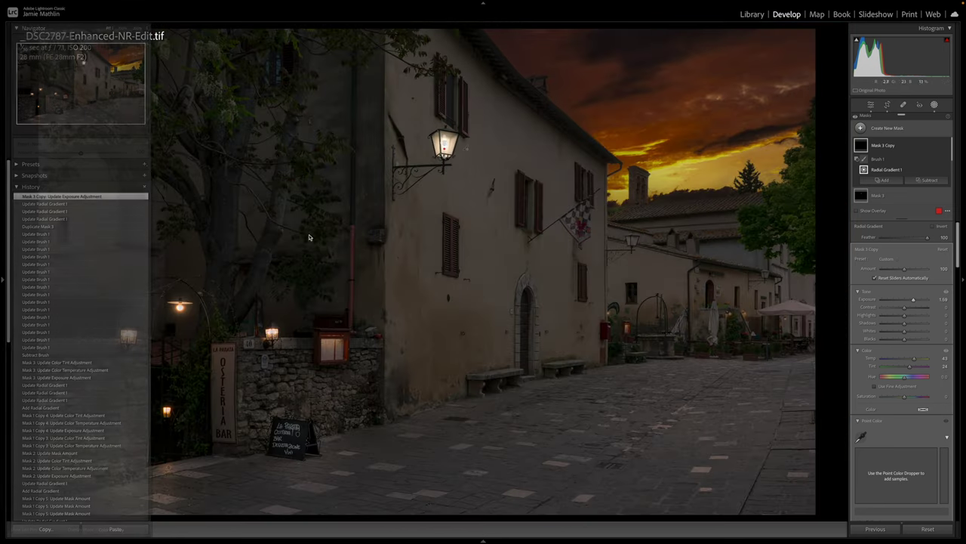
pyautogui.click(935, 105)
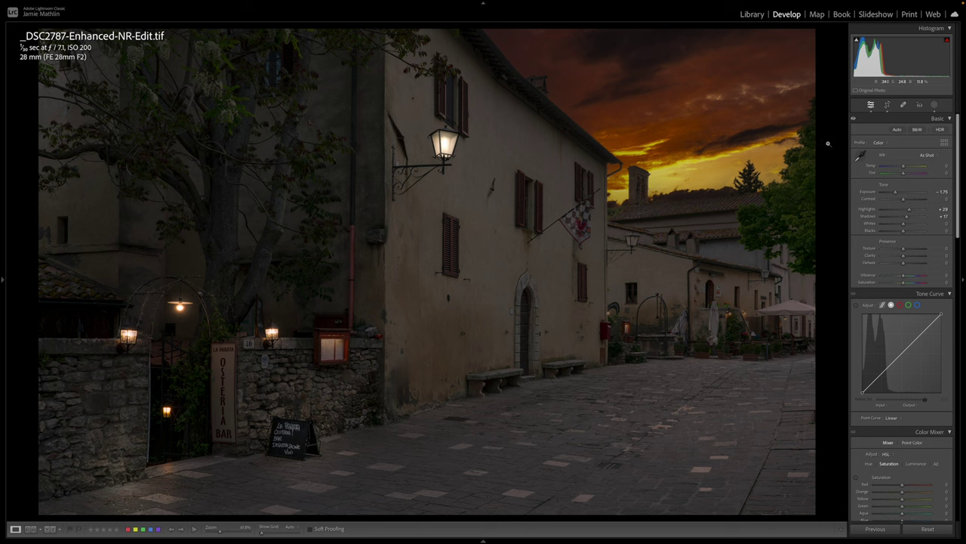
# - Create a radial gradient mask and fit it as a tall ellipse over the building corner beside the wall lantern
pyautogui.click(935, 105)
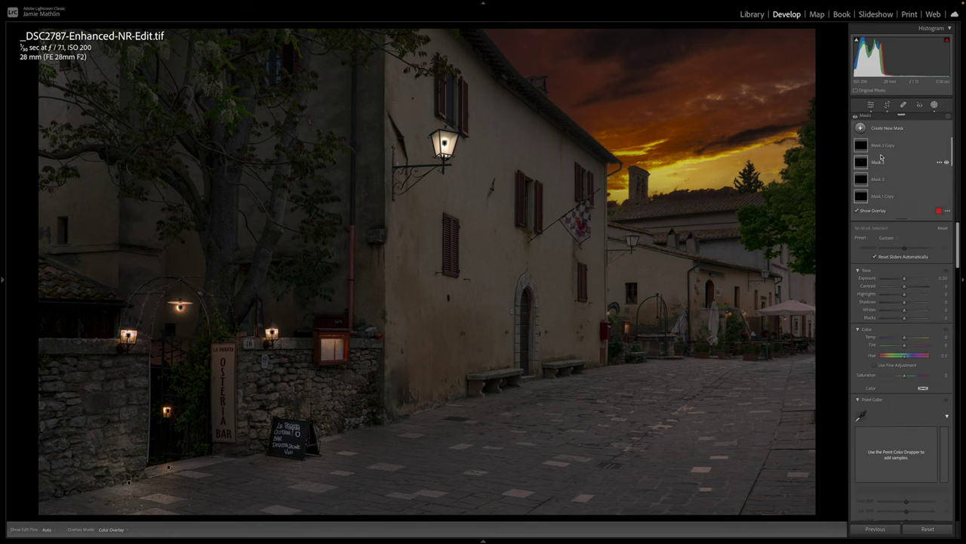
pyautogui.click(888, 129)
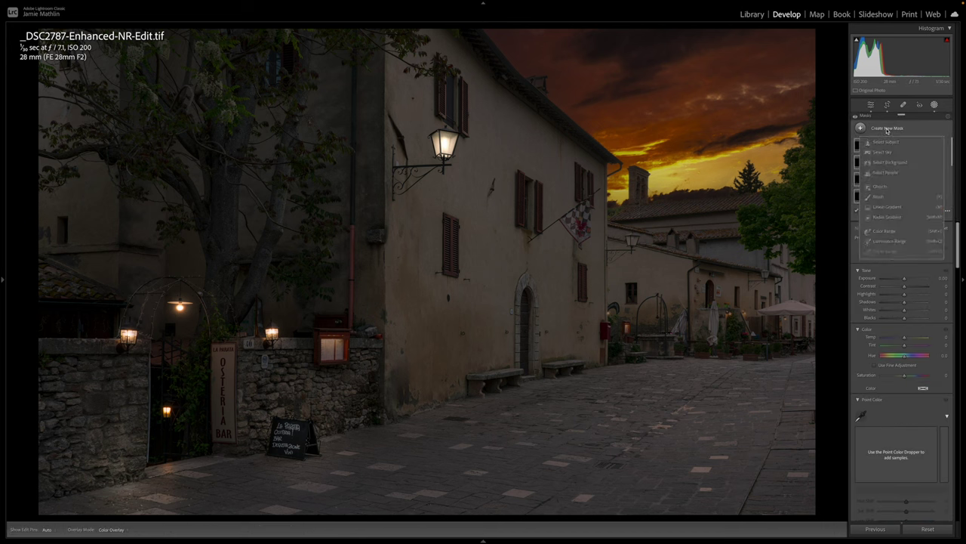
pyautogui.click(880, 216)
pyautogui.moveTo(400, 114); pyautogui.dragTo(429, 215)
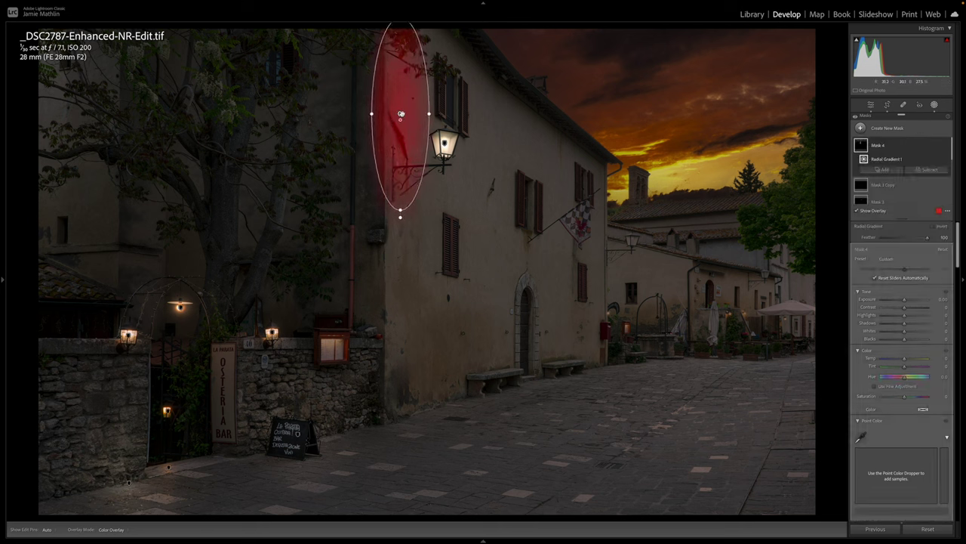
pyautogui.moveTo(401, 114); pyautogui.dragTo(393, 159)
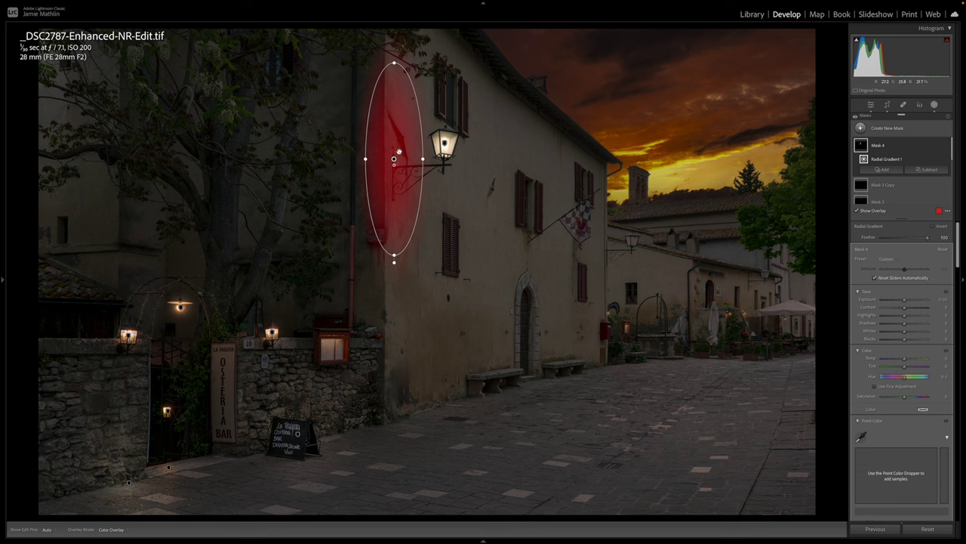
pyautogui.moveTo(393, 158); pyautogui.dragTo(444, 156)
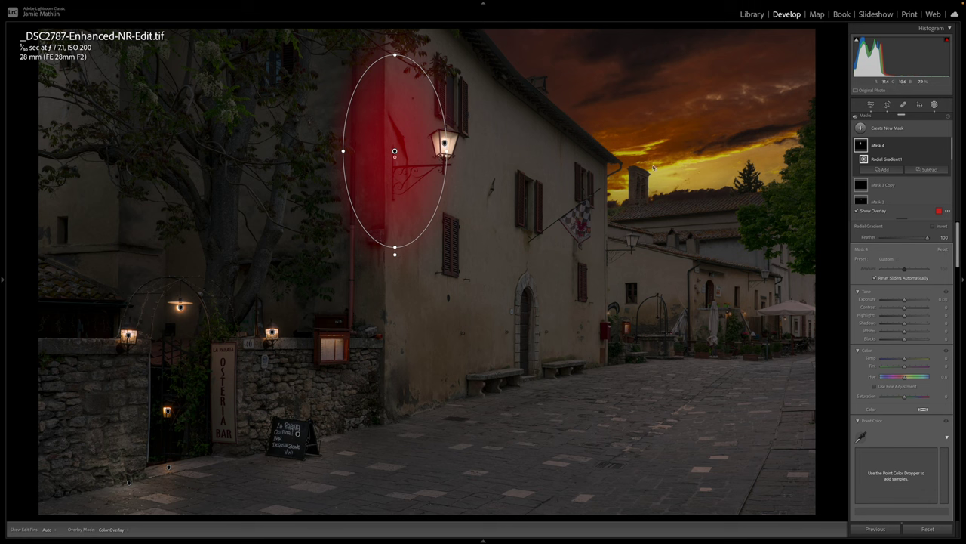
# - Set the new corner mask's exposure to 1.80, temperature to 25 and tint to 24
pyautogui.moveTo(904, 299); pyautogui.dragTo(915, 301)
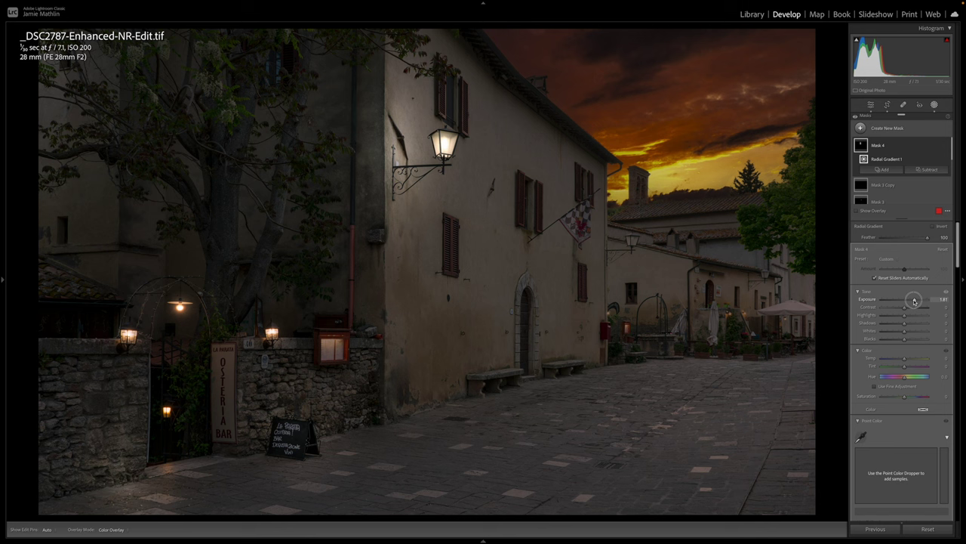
pyautogui.moveTo(914, 300); pyautogui.dragTo(913, 301)
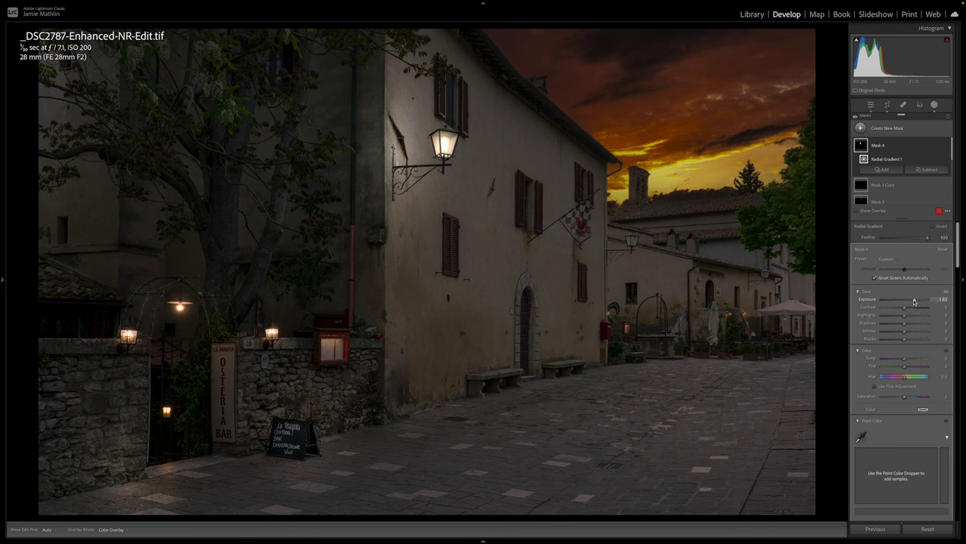
pyautogui.click(915, 359)
pyautogui.moveTo(915, 360); pyautogui.dragTo(911, 360)
pyautogui.moveTo(558, 217)
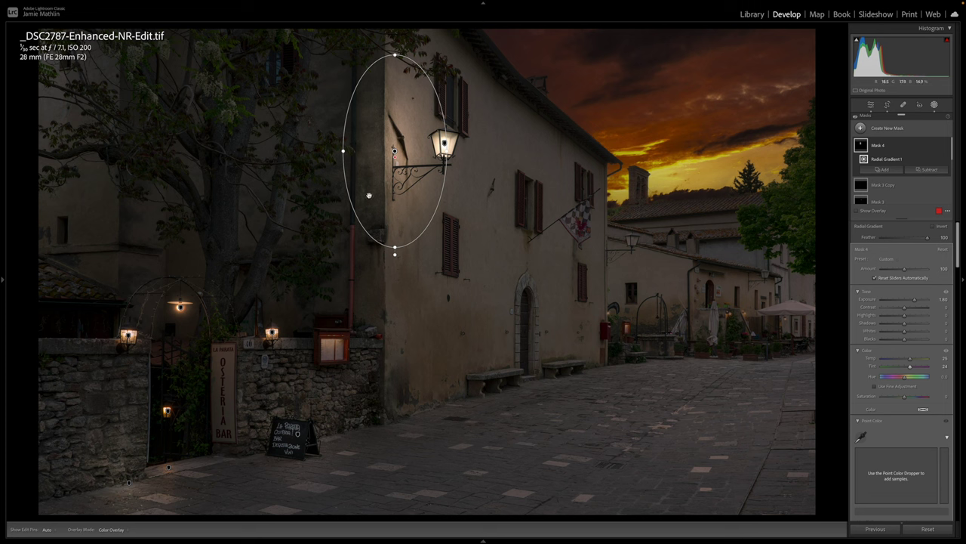
# - Subtract the shaded side wall left of the building corner from Mask 4 with a smaller brush
pyautogui.click(917, 170)
pyautogui.click(911, 240)
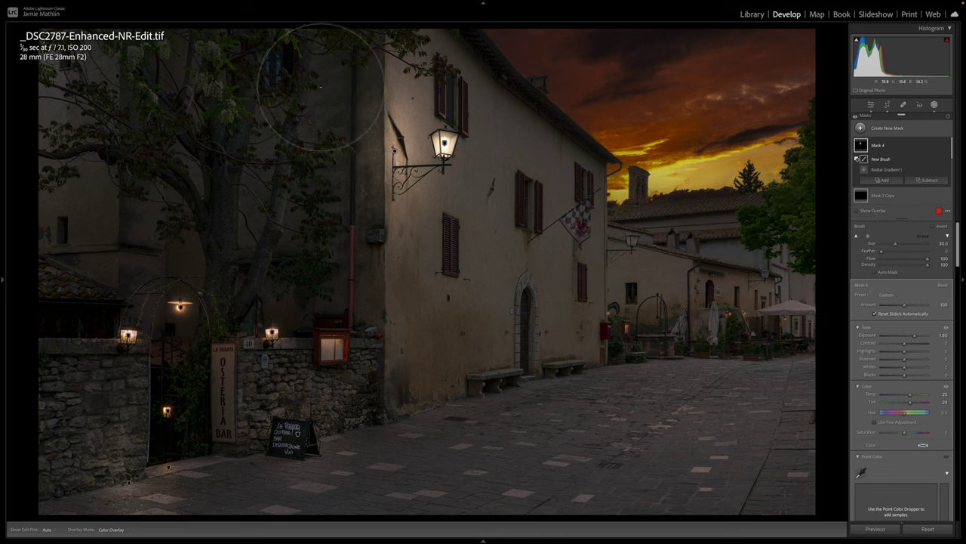
pyautogui.scroll(-5, 321, 87)
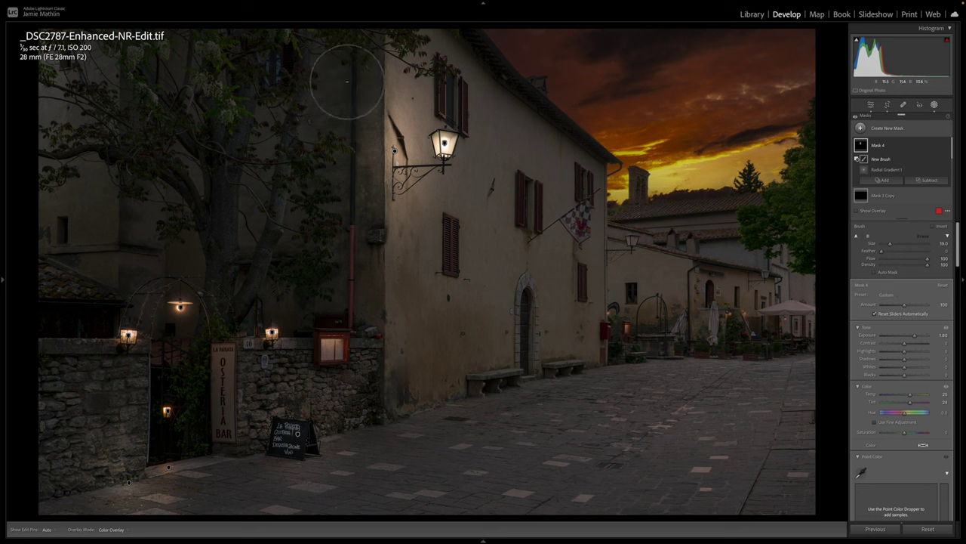
pyautogui.moveTo(348, 81); pyautogui.dragTo(348, 316)
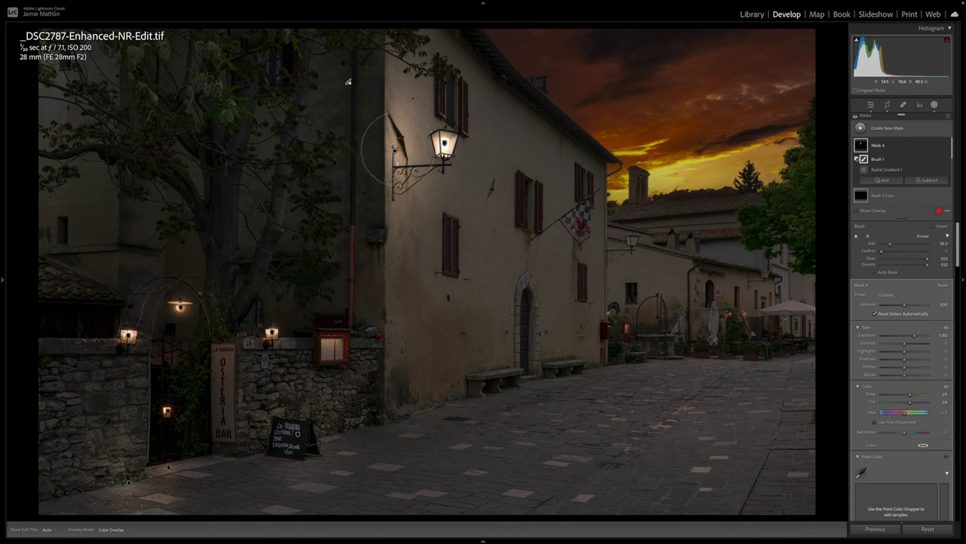
pyautogui.moveTo(378, 155); pyautogui.dragTo(385, 106)
# - Set the exposure of Mask 3, the lantern glass glow, to 2.45
pyautogui.moveTo(861, 146)
pyautogui.scroll(-2, 885, 166)
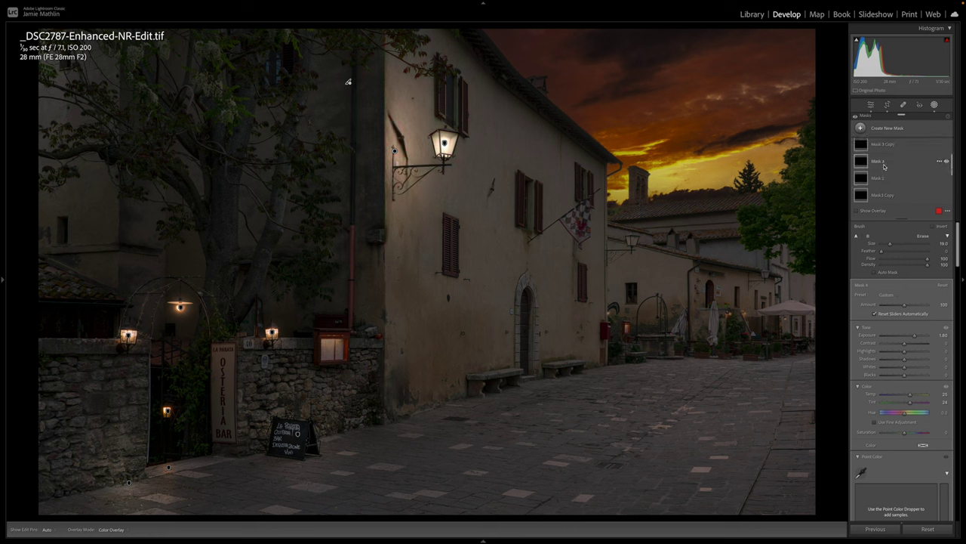
pyautogui.click(877, 161)
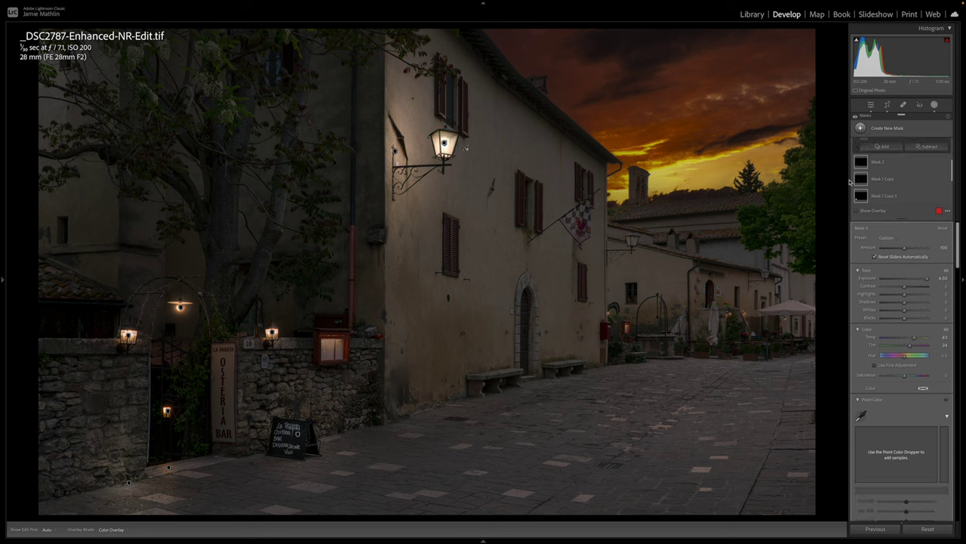
pyautogui.scroll(2, 878, 184)
pyautogui.scroll(1, 878, 185)
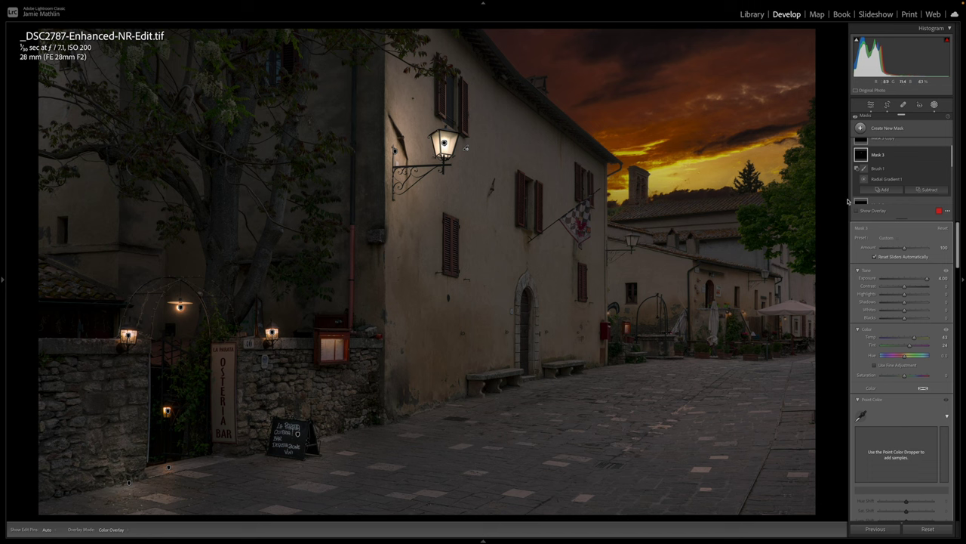
pyautogui.click(861, 155)
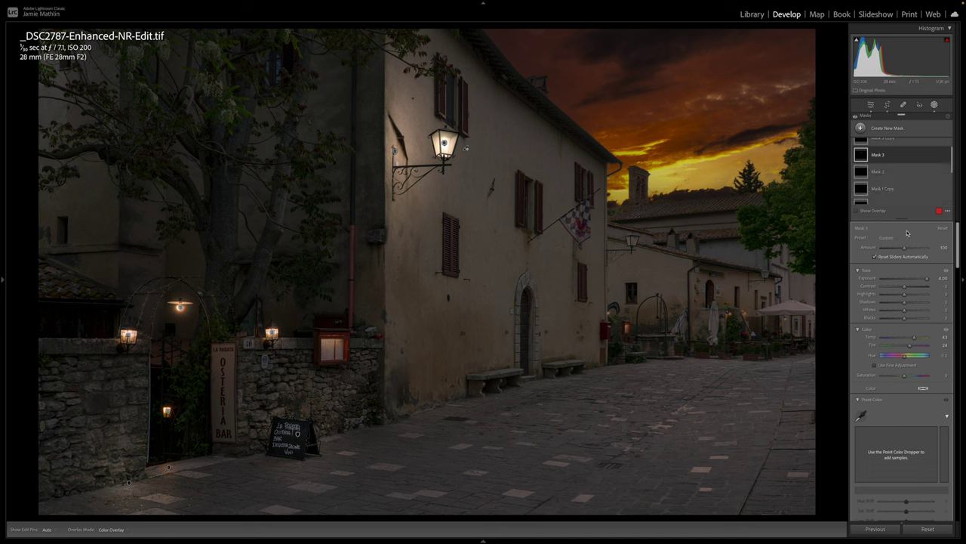
pyautogui.click(922, 281)
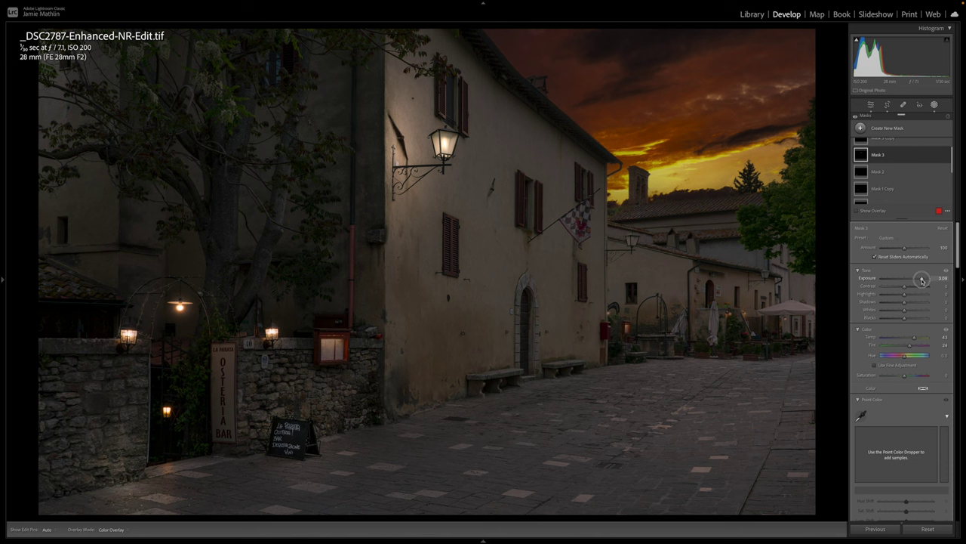
pyautogui.moveTo(922, 280); pyautogui.dragTo(918, 282)
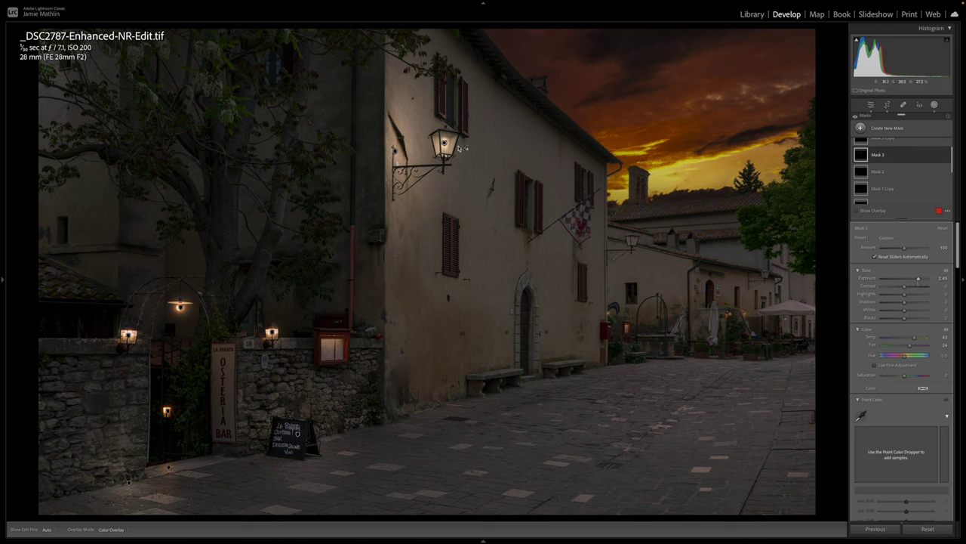
# - Set the exposure of Mask 4, the glow on the building corner, to 1.40
pyautogui.click(393, 152)
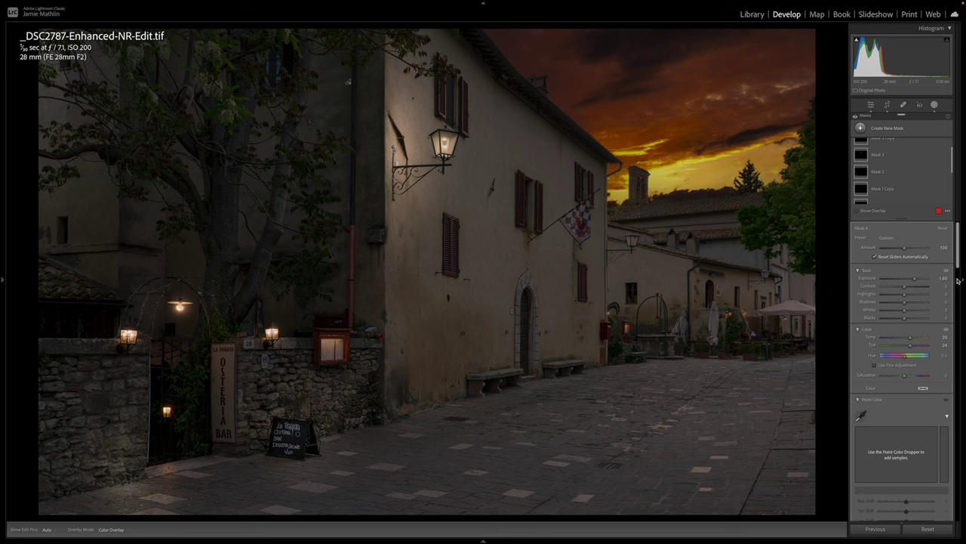
pyautogui.moveTo(914, 278); pyautogui.dragTo(913, 281)
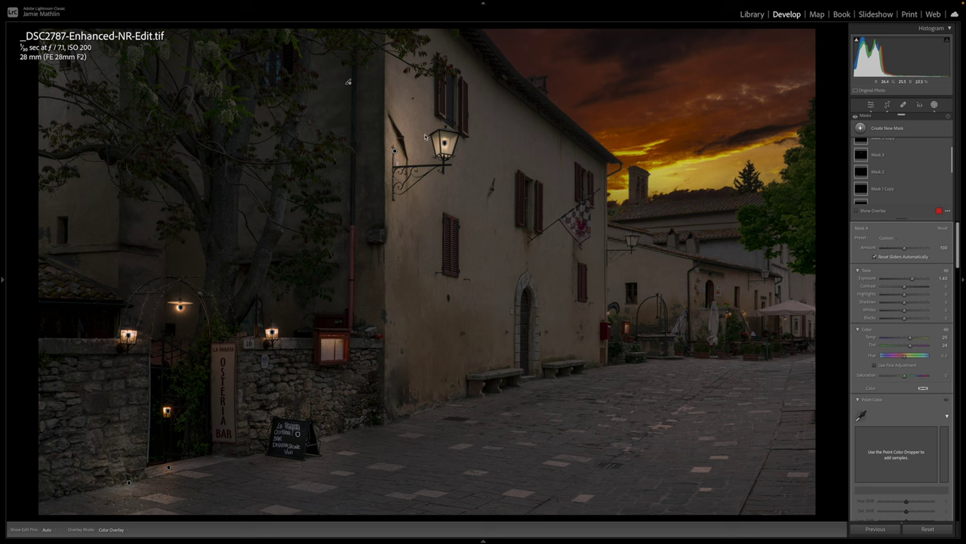
# - Subtract the glow around the upper building corner from Mask 4 with a brush at size 11 and flow 39
pyautogui.click(395, 151)
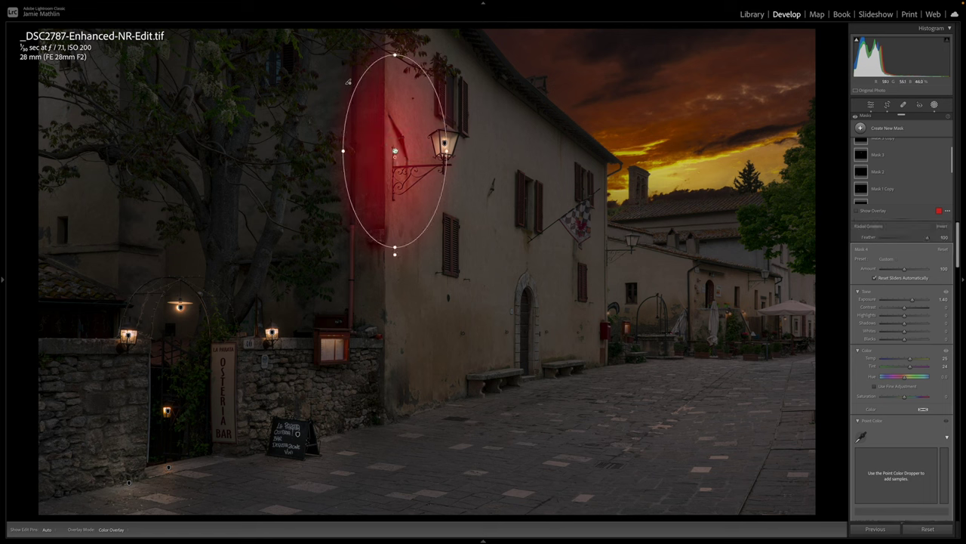
pyautogui.scroll(2, 879, 160)
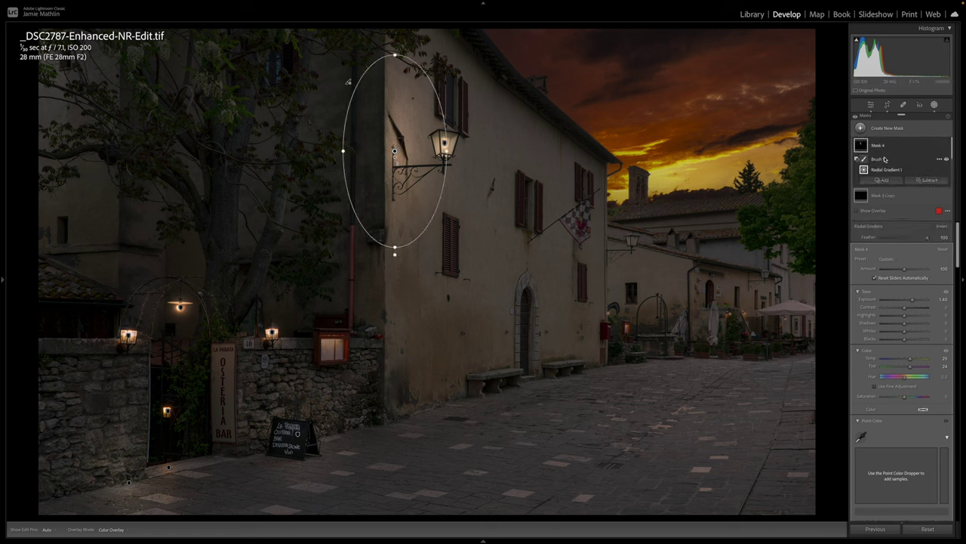
pyautogui.click(922, 181)
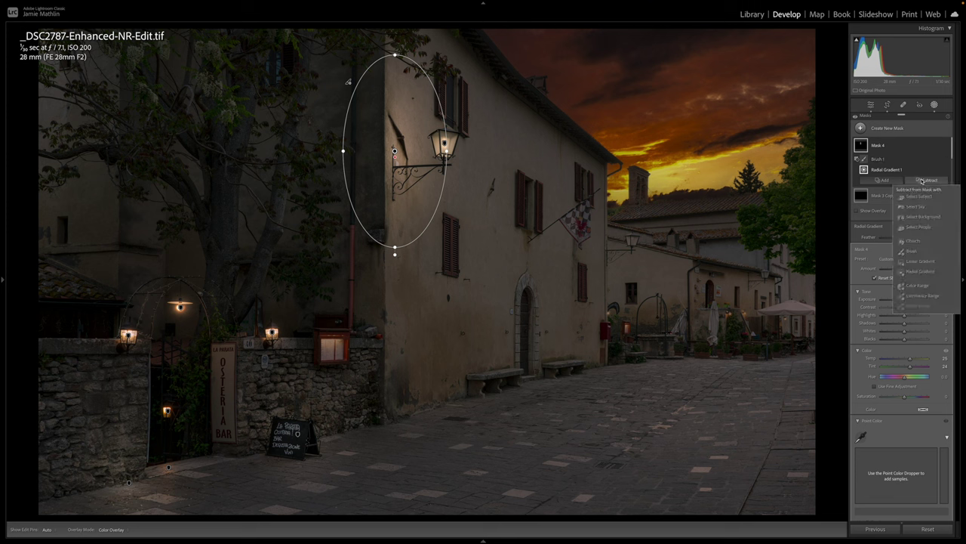
pyautogui.click(912, 250)
pyautogui.moveTo(881, 253)
pyautogui.mouseDown()
pyautogui.moveTo(955, 252)
pyautogui.moveTo(898, 259)
pyautogui.mouseUp()
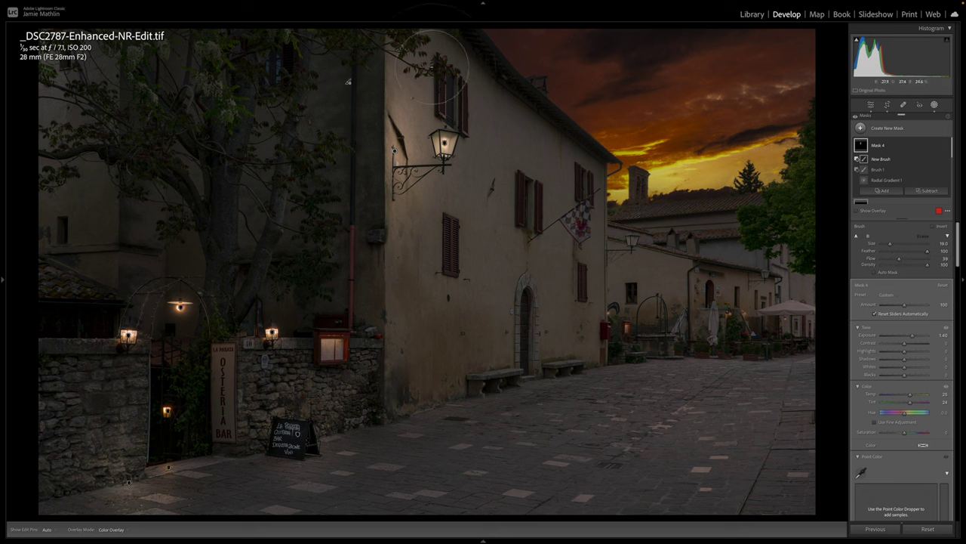
pyautogui.scroll(-3, 432, 76)
pyautogui.press('h')
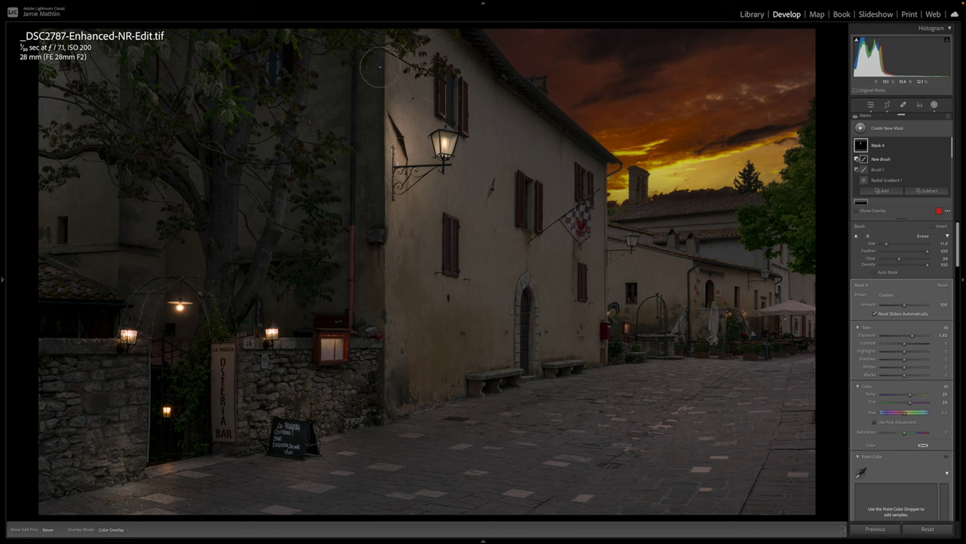
pyautogui.moveTo(401, 45)
pyautogui.mouseDown()
pyautogui.moveTo(419, 61)
pyautogui.moveTo(446, 132)
pyautogui.moveTo(408, 113)
pyautogui.mouseUp()
pyautogui.click(394, 150)
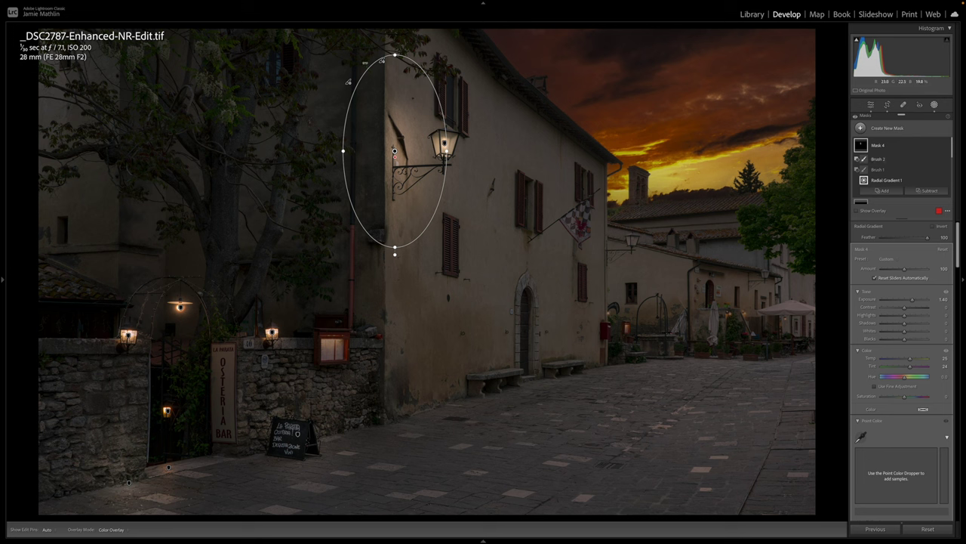
# - Add a brush at flow 40 to Mask 4 and extend the glow down the building corner below the lantern
pyautogui.click(887, 200)
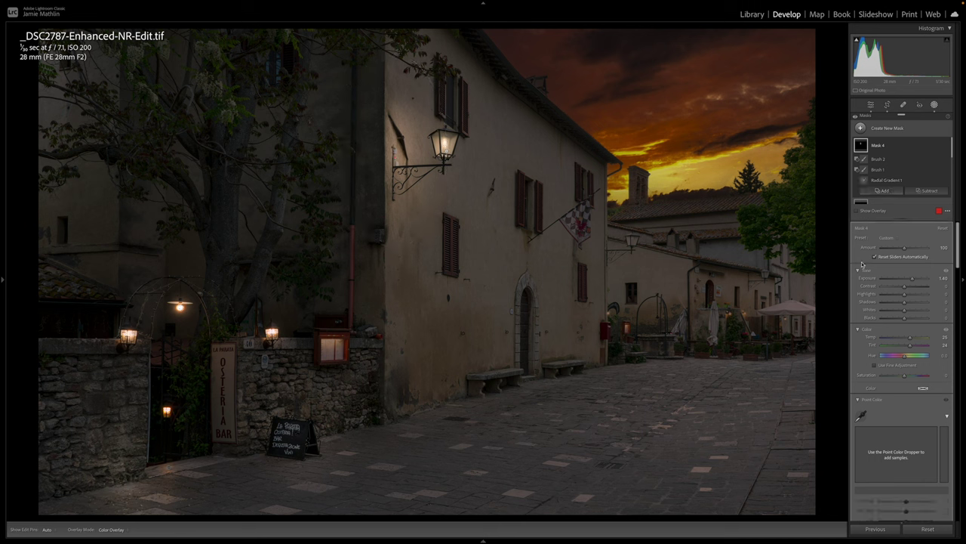
pyautogui.press('k')
pyautogui.moveTo(926, 252); pyautogui.dragTo(928, 257)
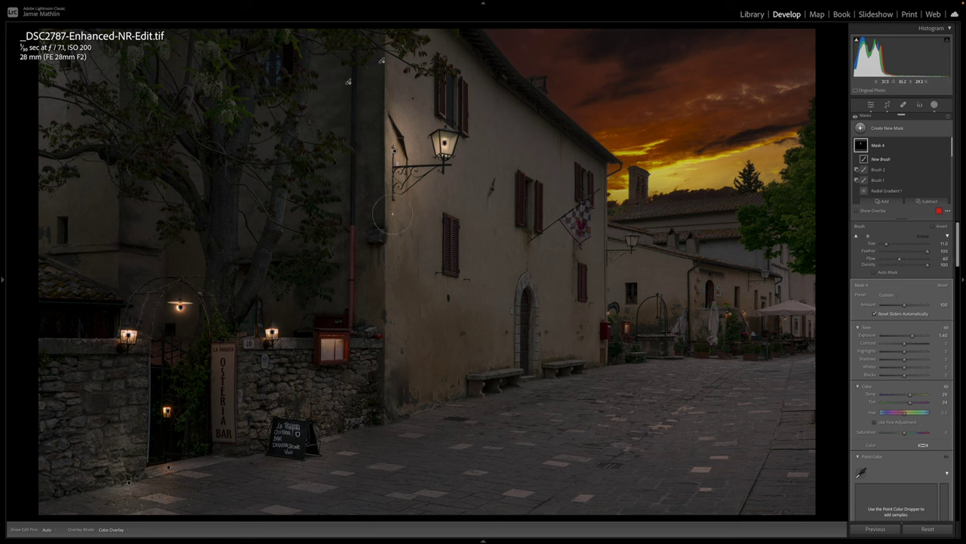
pyautogui.scroll(2, 393, 214)
pyautogui.press('h')
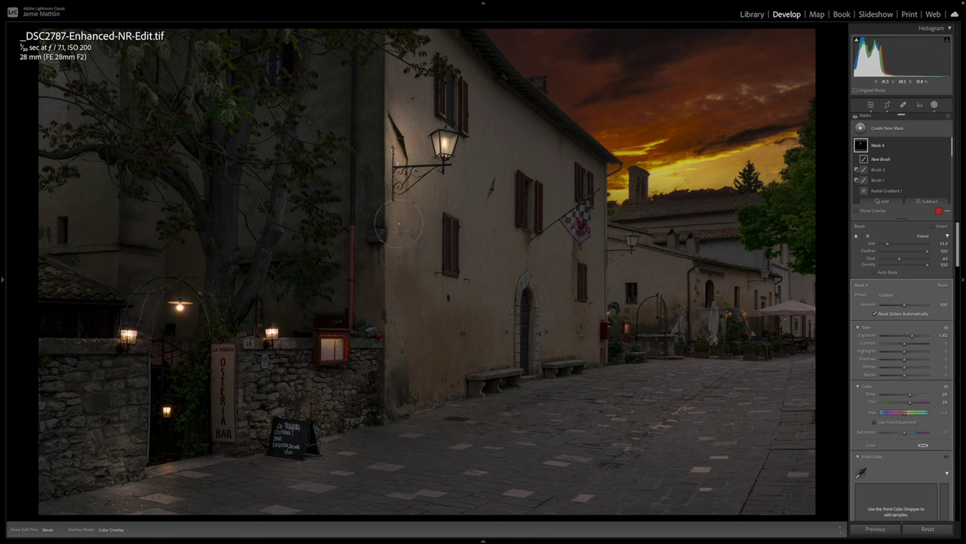
pyautogui.moveTo(394, 154); pyautogui.dragTo(389, 352)
pyautogui.press('h')
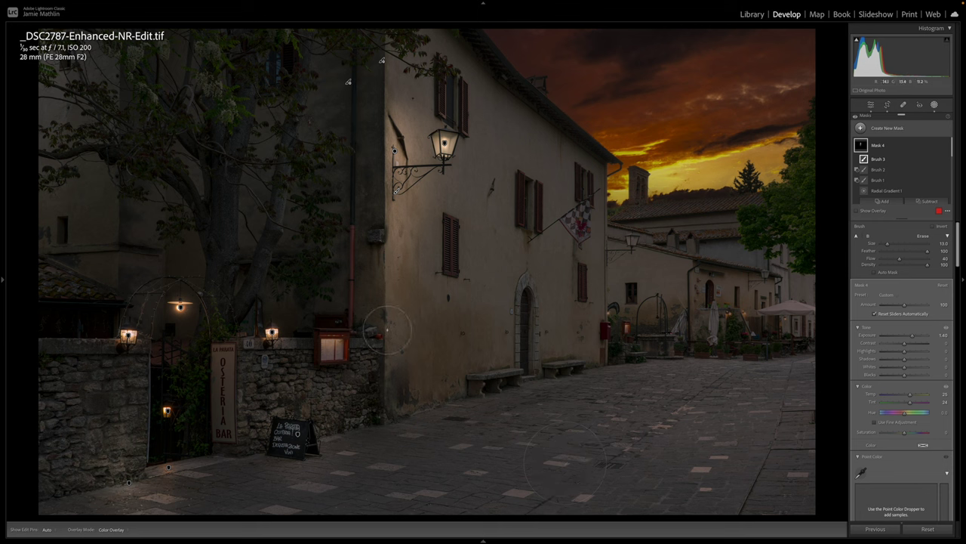
# - Set the exposure of Mask 3, the lantern glass glow, to 2.79
pyautogui.scroll(-2, 898, 184)
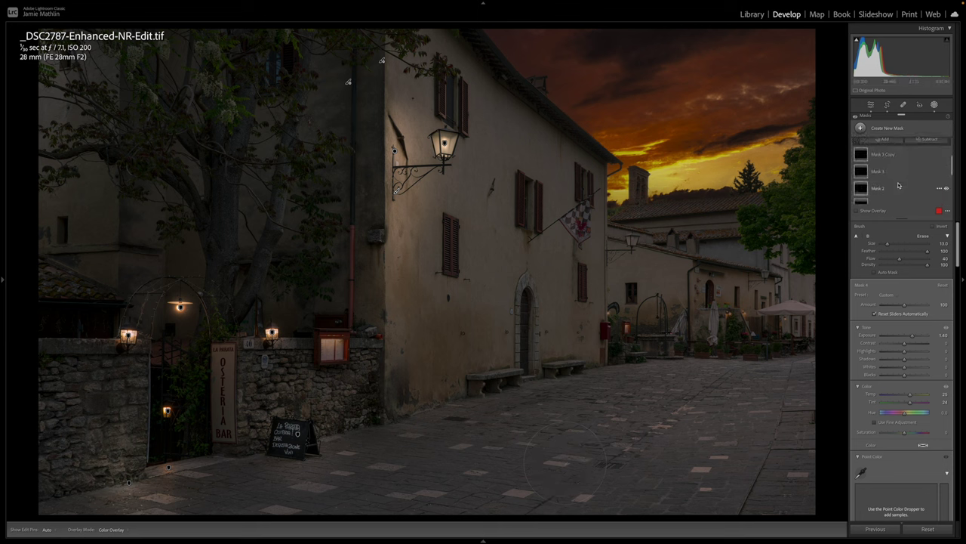
pyautogui.click(876, 161)
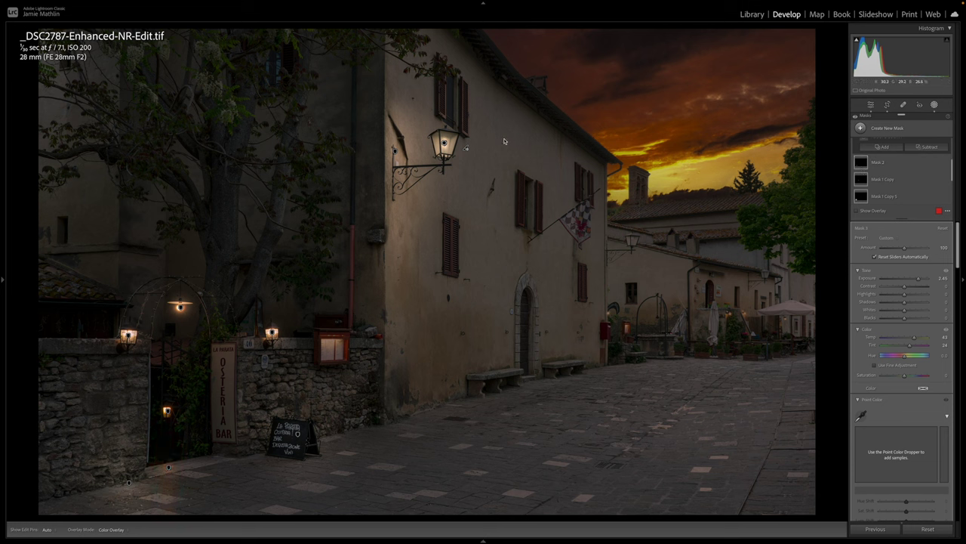
pyautogui.scroll(2, 900, 190)
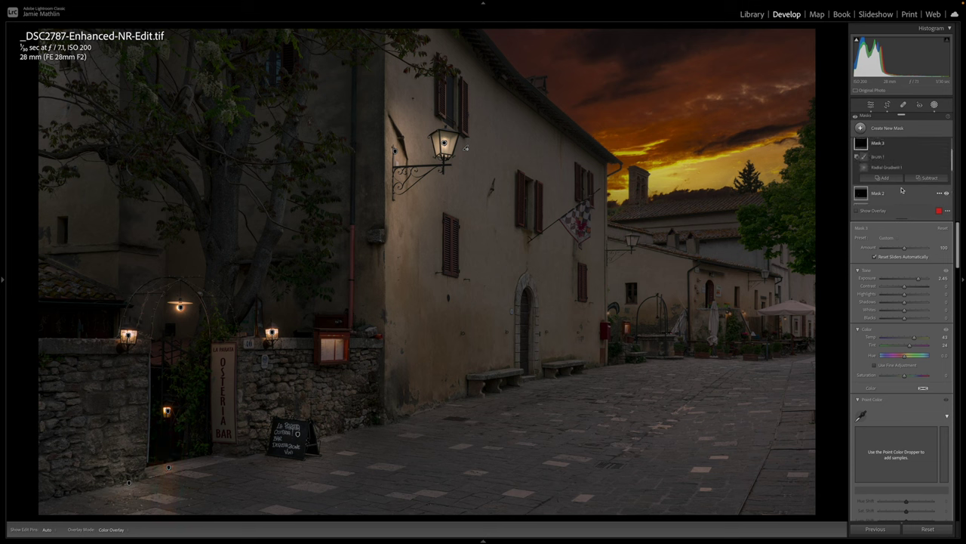
pyautogui.scroll(1, 901, 189)
pyautogui.click(919, 281)
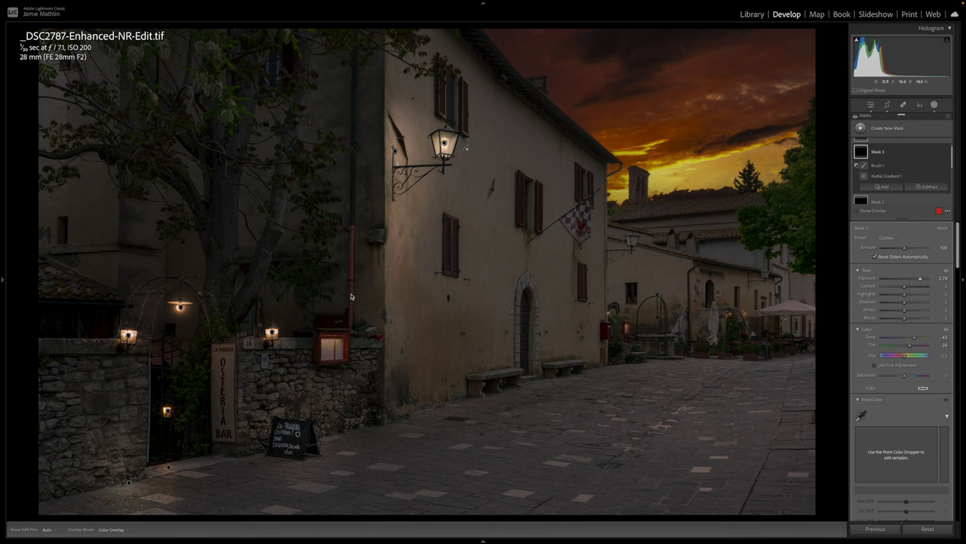
# - Paint faint lantern light onto the tree's trunk and branches in Mask 4's Brush 3, using a small brush of size 3 to 4
pyautogui.scroll(3, 902, 173)
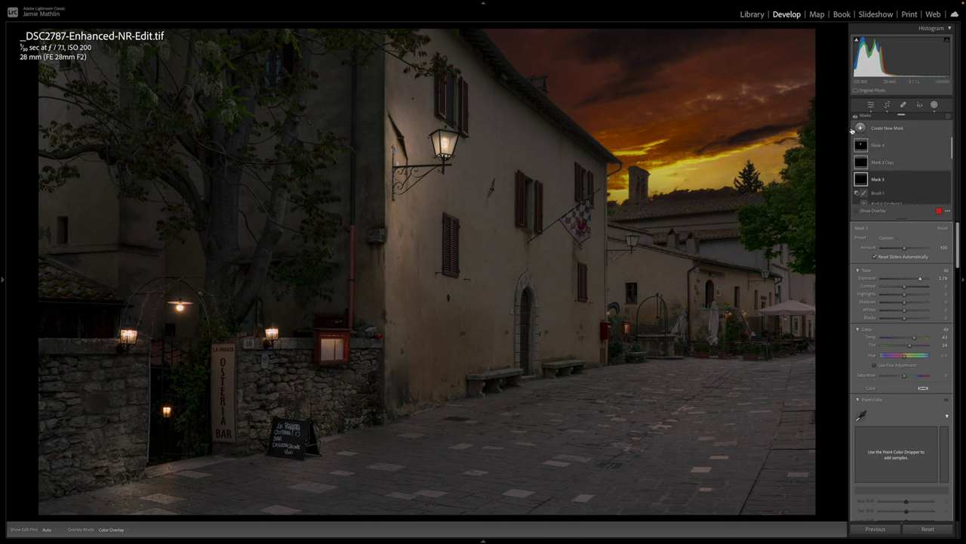
pyautogui.click(862, 145)
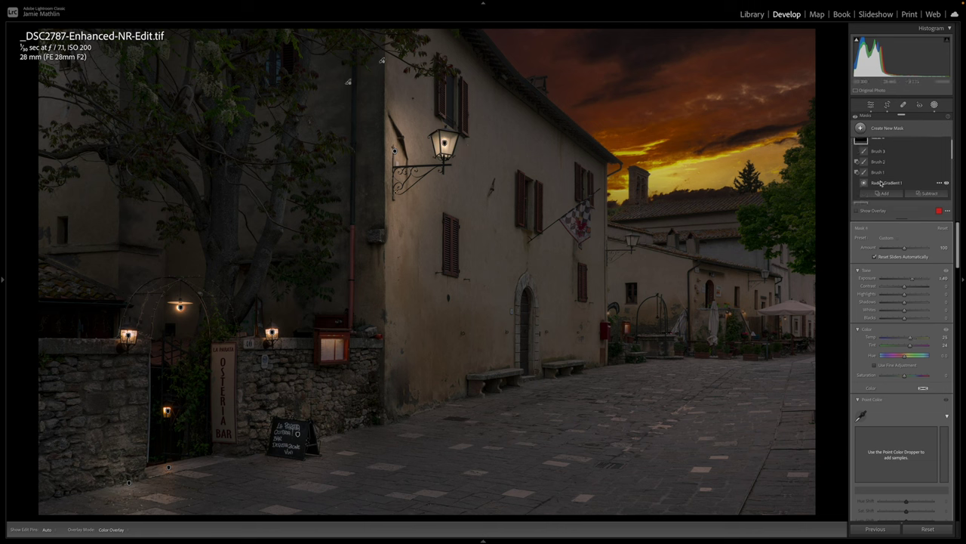
pyautogui.click(877, 153)
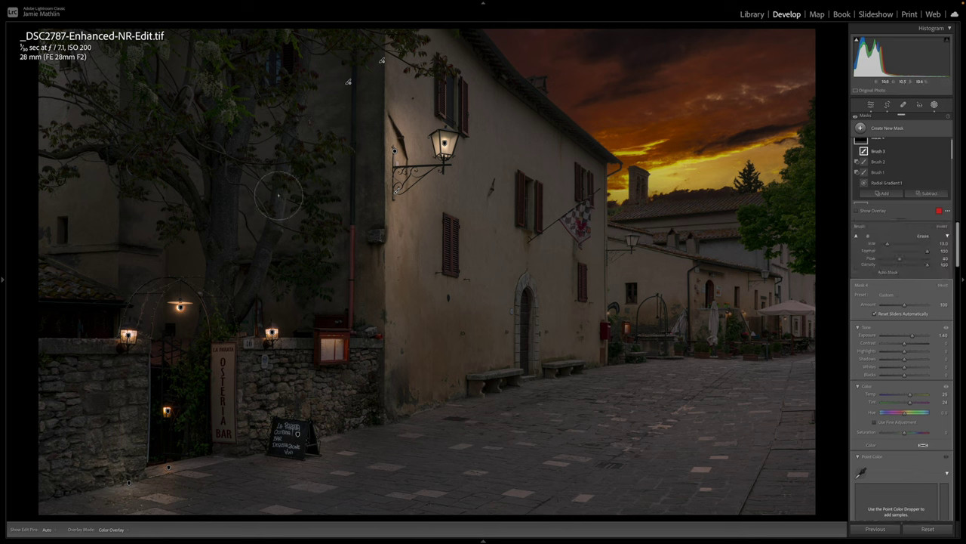
pyautogui.press('[')
pyautogui.press('[')
pyautogui.press('[')
pyautogui.press('[')
pyautogui.press('h')
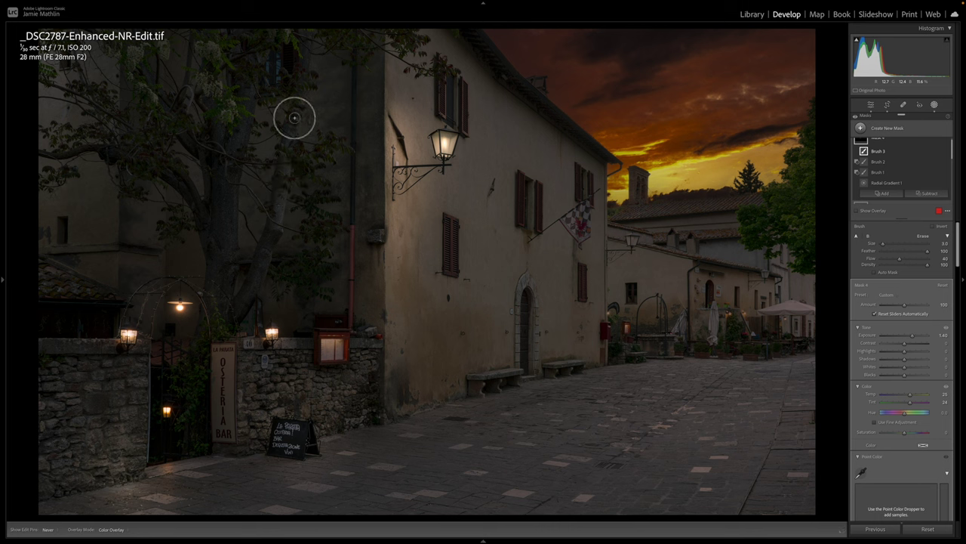
pyautogui.press('h')
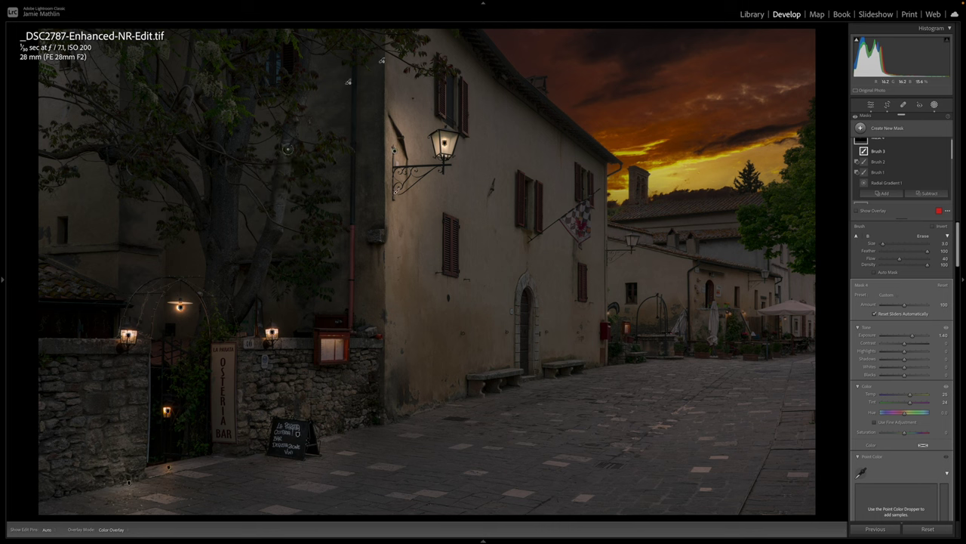
pyautogui.press('h')
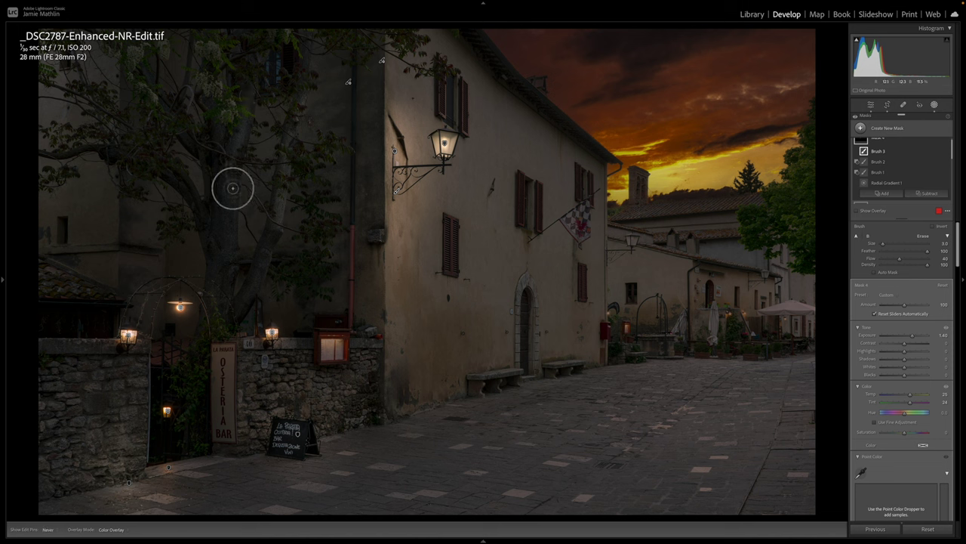
pyautogui.press('h')
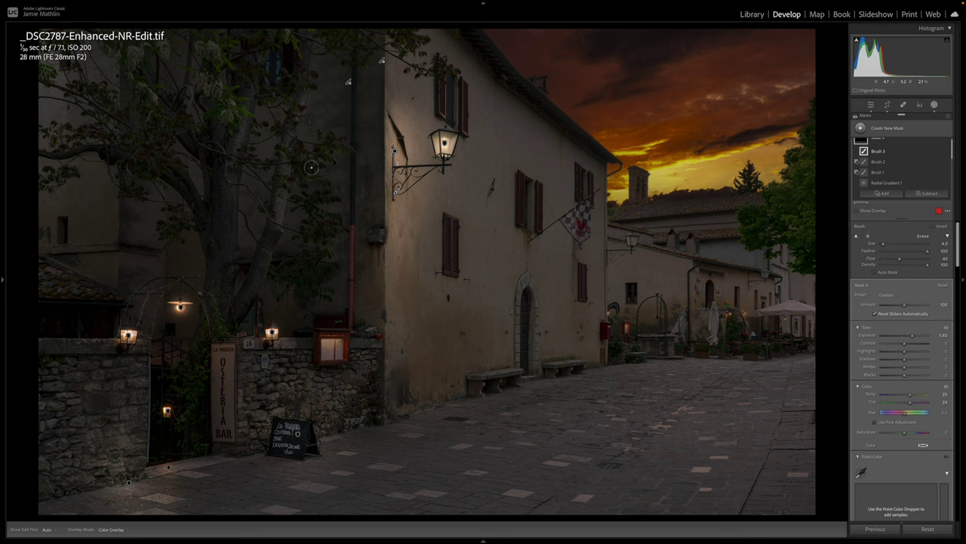
# - Try painting the Mask 4 glow onto the paving at the foot of the building corner with a size 12 brush
pyautogui.scroll(9, 311, 167)
pyautogui.scroll(-1, 311, 167)
pyautogui.press('h')
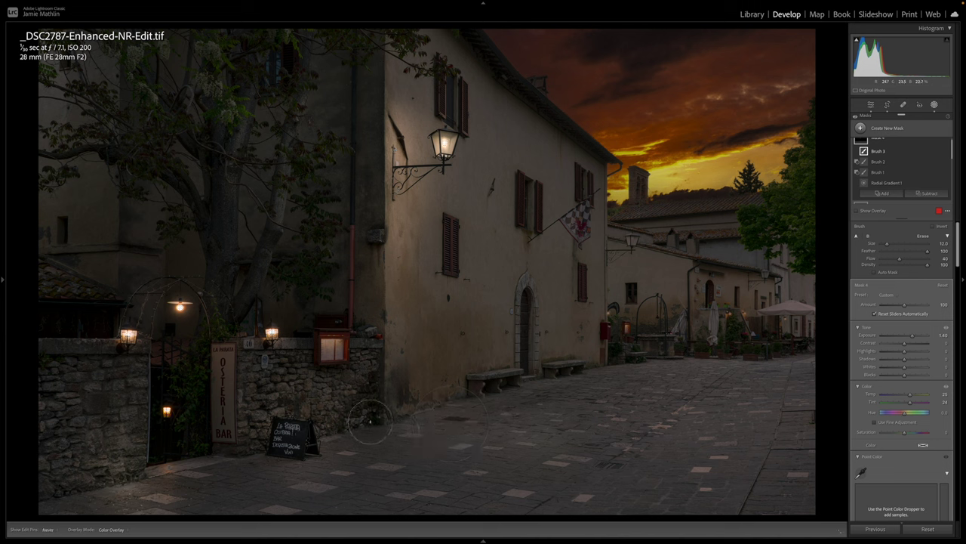
pyautogui.press('h')
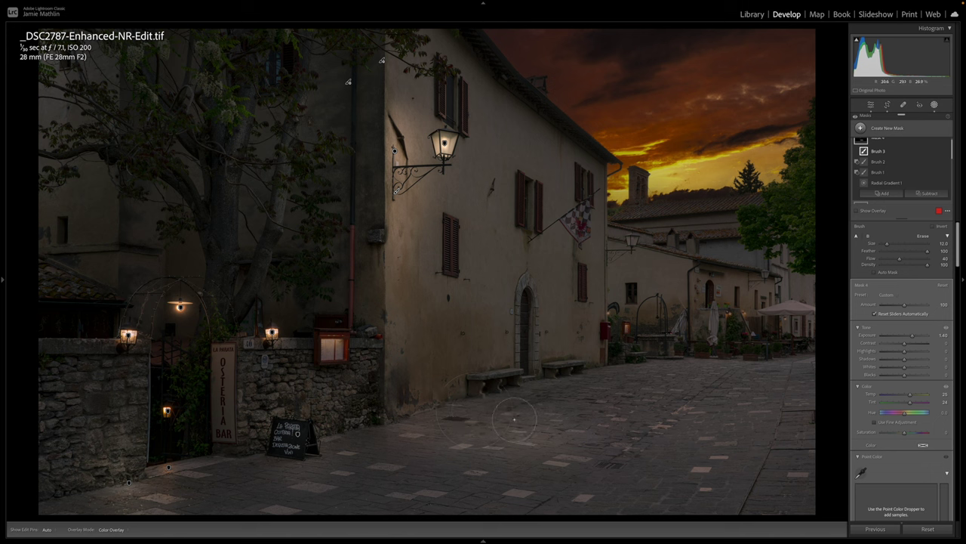
pyautogui.hotkey('ctrl', 'z')
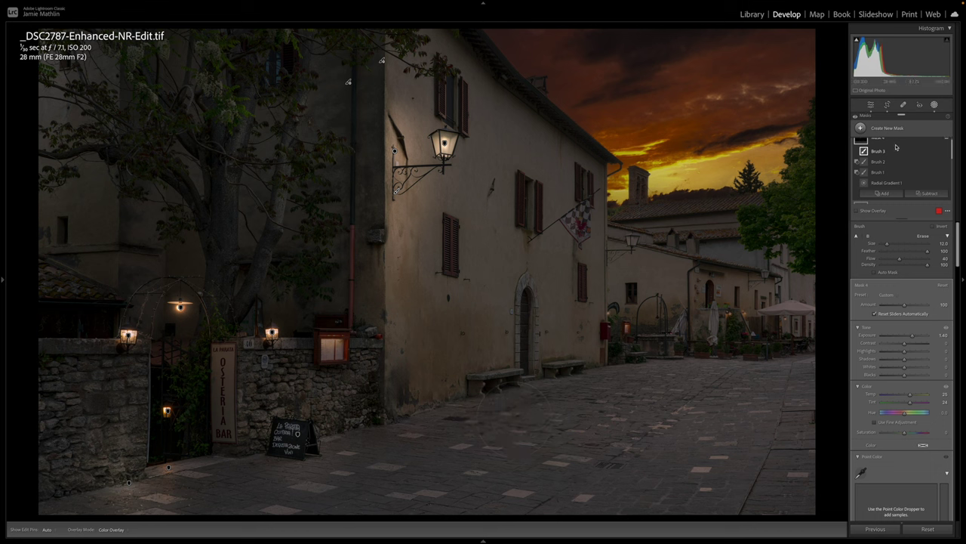
# - Create a new radial gradient mask as a wide, flat ellipse over the paving in front of the building corner
pyautogui.scroll(1, 901, 174)
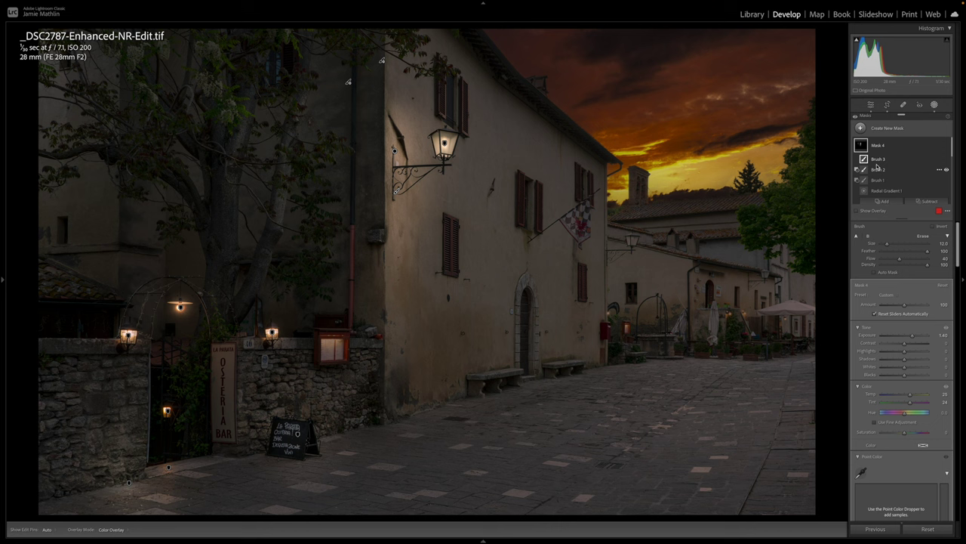
pyautogui.click(875, 134)
pyautogui.click(882, 216)
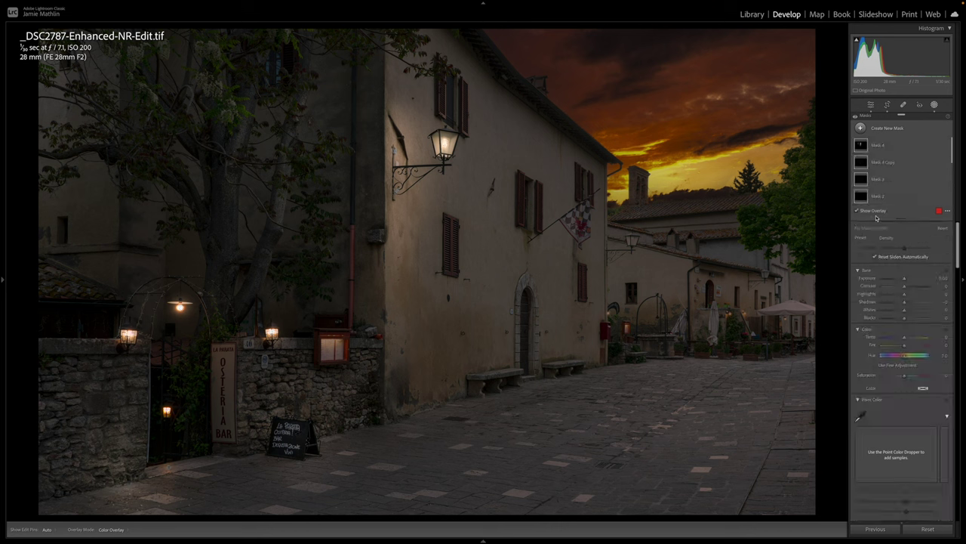
pyautogui.moveTo(412, 413); pyautogui.dragTo(634, 450)
pyautogui.moveTo(642, 415); pyautogui.dragTo(635, 449)
pyautogui.moveTo(413, 416); pyautogui.dragTo(425, 439)
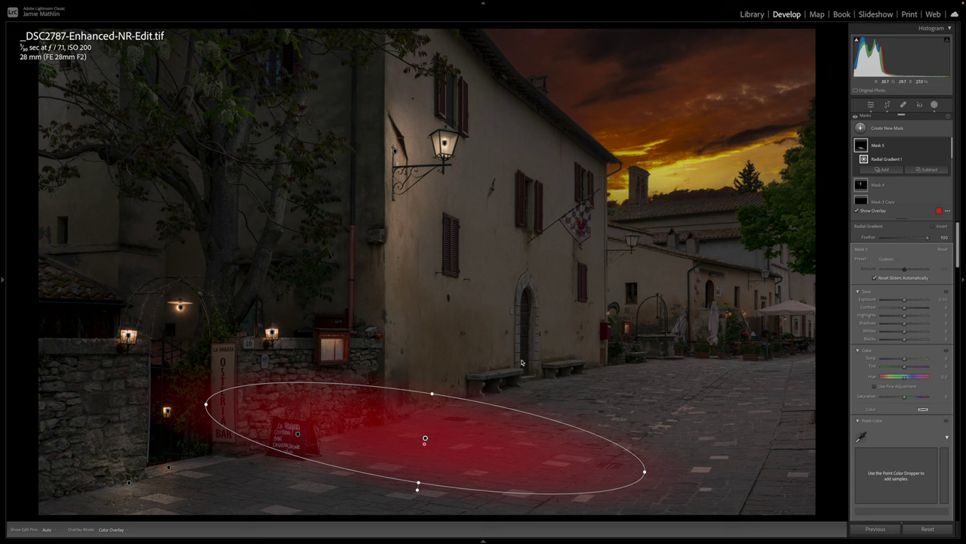
# - Rotate the paving ellipse closer to horizontal, shift it toward the building, and enlarge its width and height
pyautogui.moveTo(650, 473); pyautogui.dragTo(654, 458)
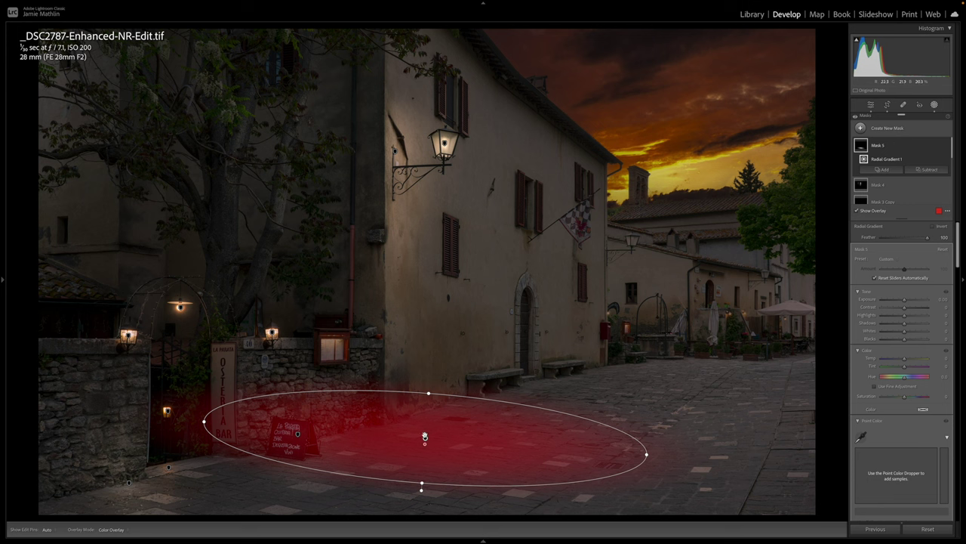
pyautogui.moveTo(425, 439); pyautogui.dragTo(440, 430)
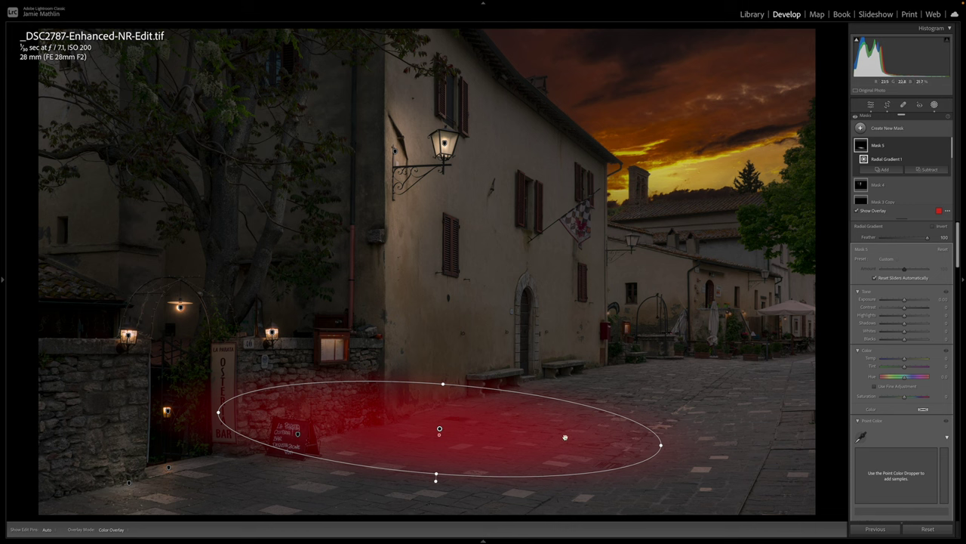
pyautogui.moveTo(662, 444); pyautogui.dragTo(719, 449)
pyautogui.moveTo(436, 472); pyautogui.dragTo(437, 483)
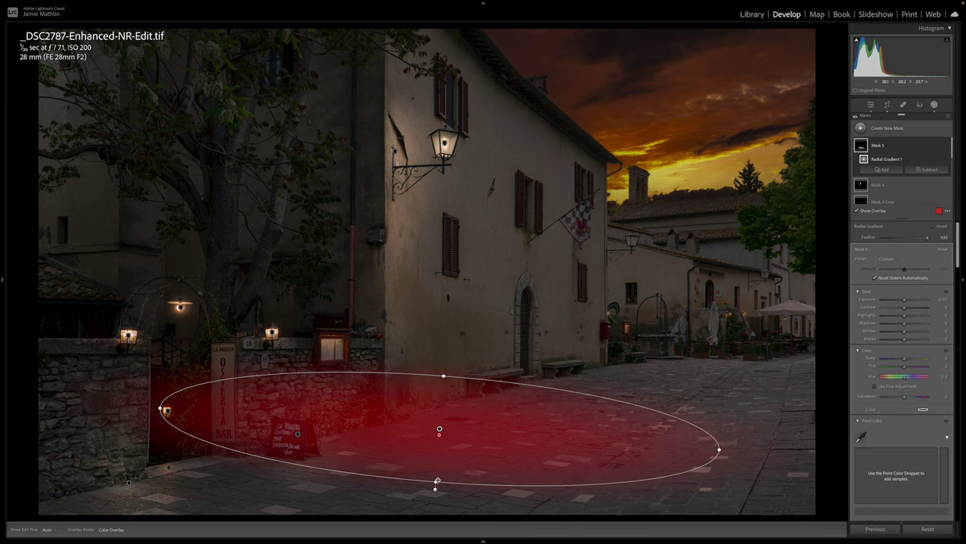
# - Brighten and warm the paving mask with exposure about 1.4, temperature 27 and a raised tint, and set clarity to 41
pyautogui.moveTo(905, 301); pyautogui.dragTo(914, 301)
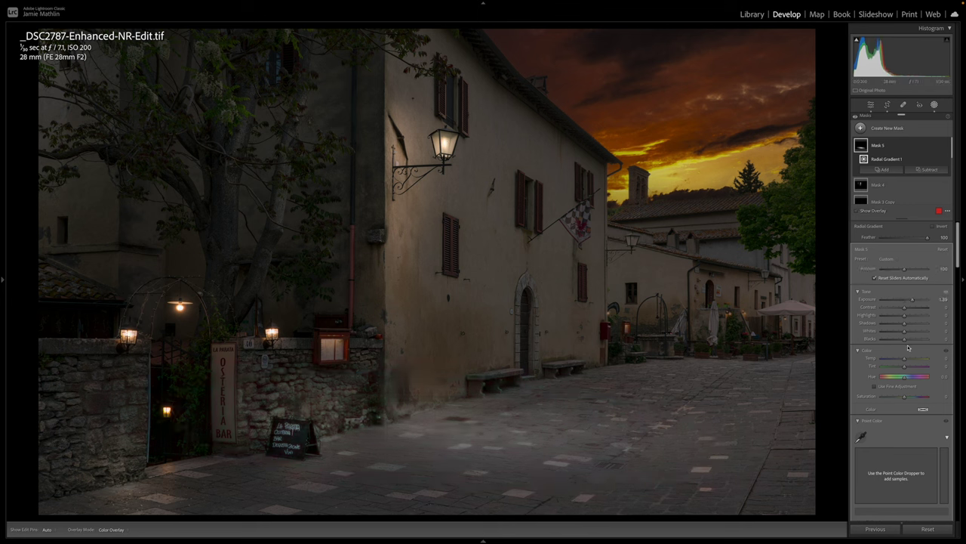
pyautogui.moveTo(912, 359); pyautogui.dragTo(910, 359)
pyautogui.scroll(-3, 912, 326)
pyautogui.scroll(-4, 912, 327)
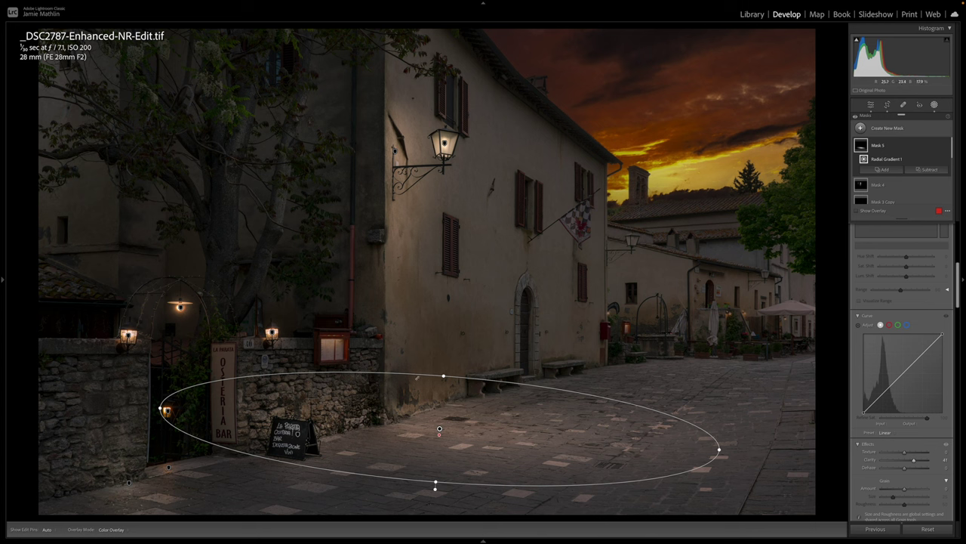
# - Subtract the stone wall and the chalkboard sign from Mask 5 with a brush at flow 50
pyautogui.click(922, 171)
pyautogui.click(913, 241)
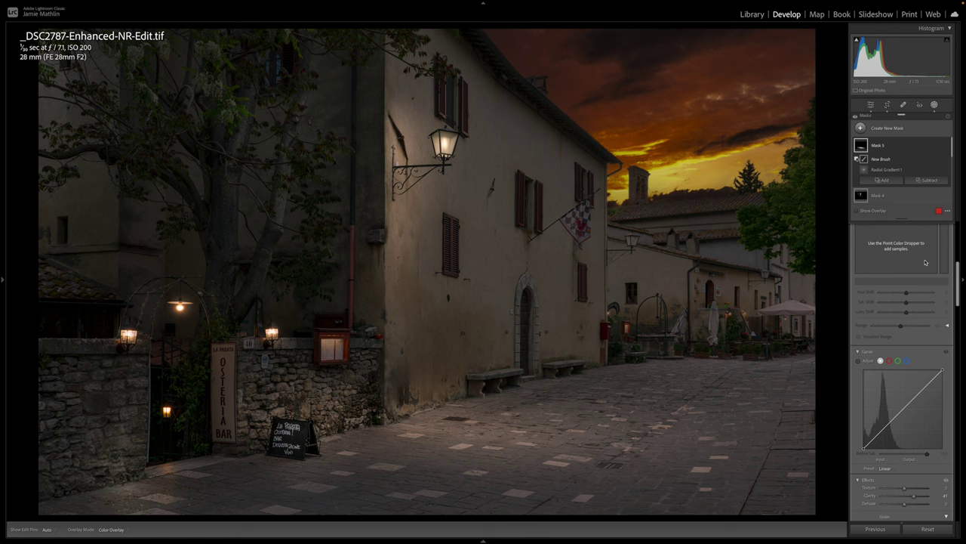
pyautogui.scroll(5, 906, 249)
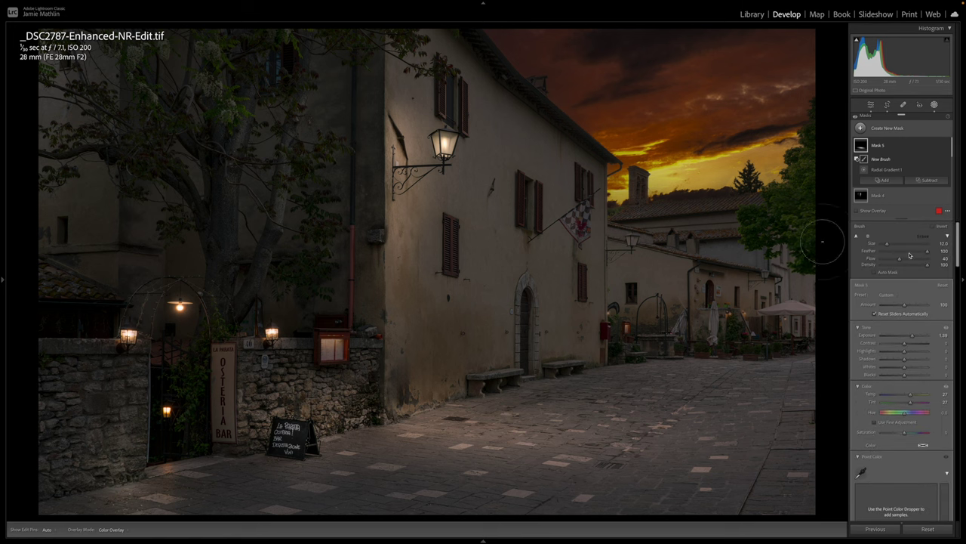
pyautogui.moveTo(899, 259); pyautogui.dragTo(907, 260)
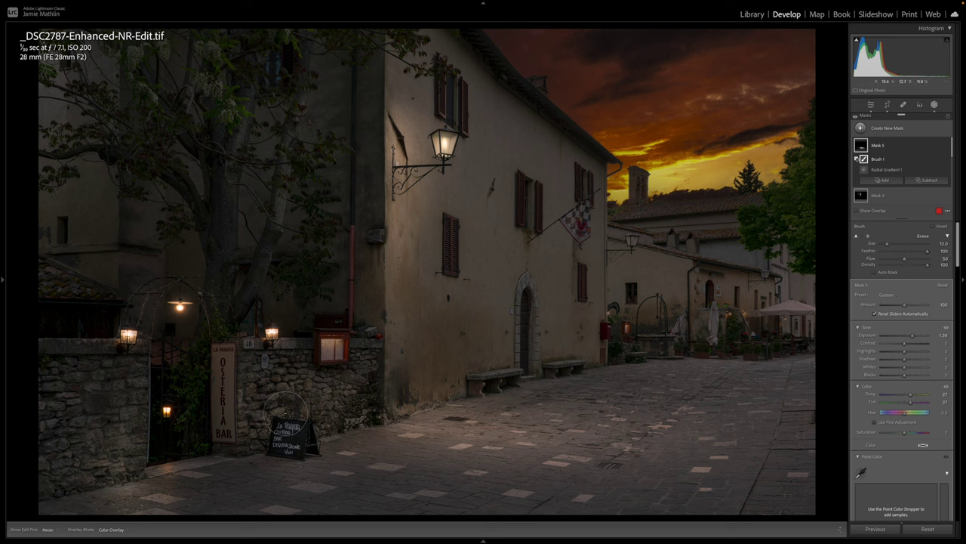
# - Add a brush at flow 31 to Mask 5 and paint light back onto the foot of the building corner and stone wall
pyautogui.press('h')
pyautogui.press('h')
pyautogui.click(887, 169)
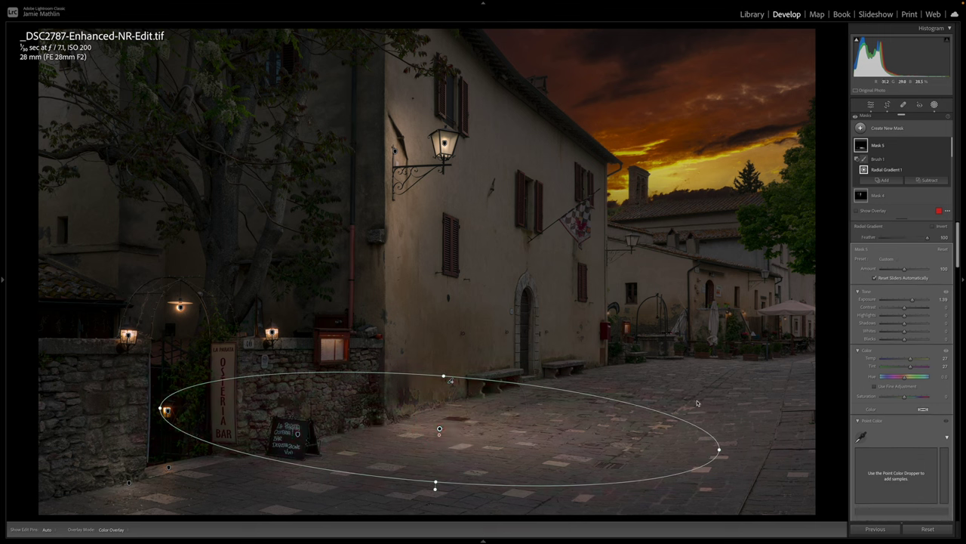
pyautogui.click(882, 180)
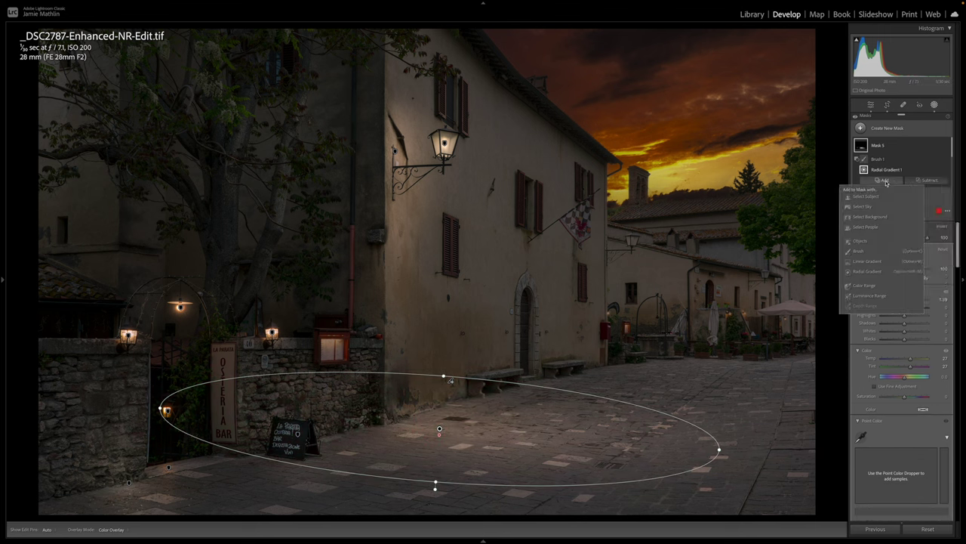
pyautogui.click(859, 251)
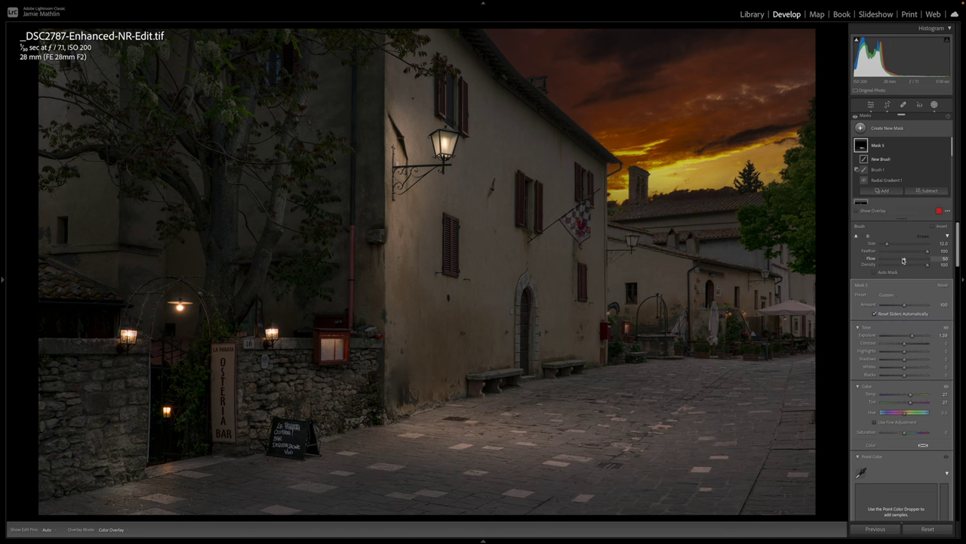
pyautogui.press('h')
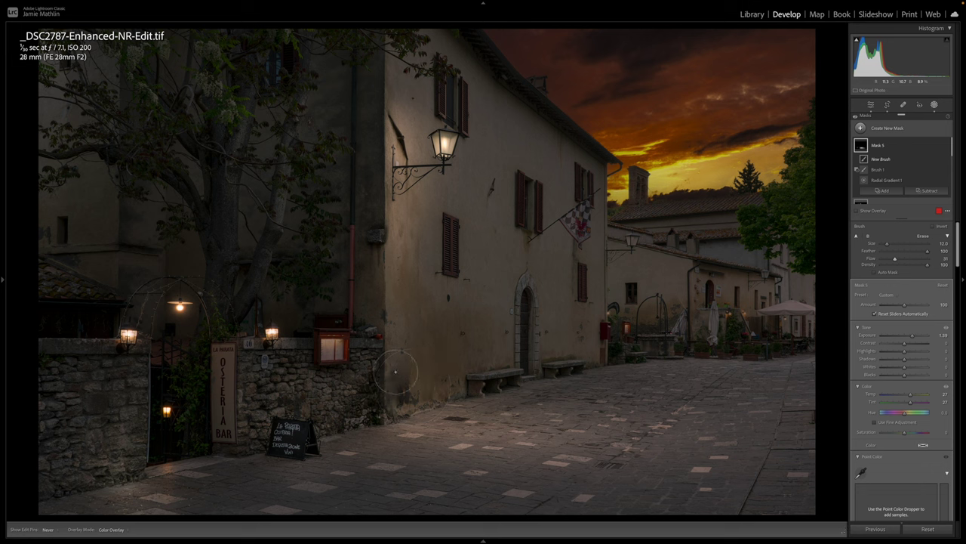
pyautogui.press('h')
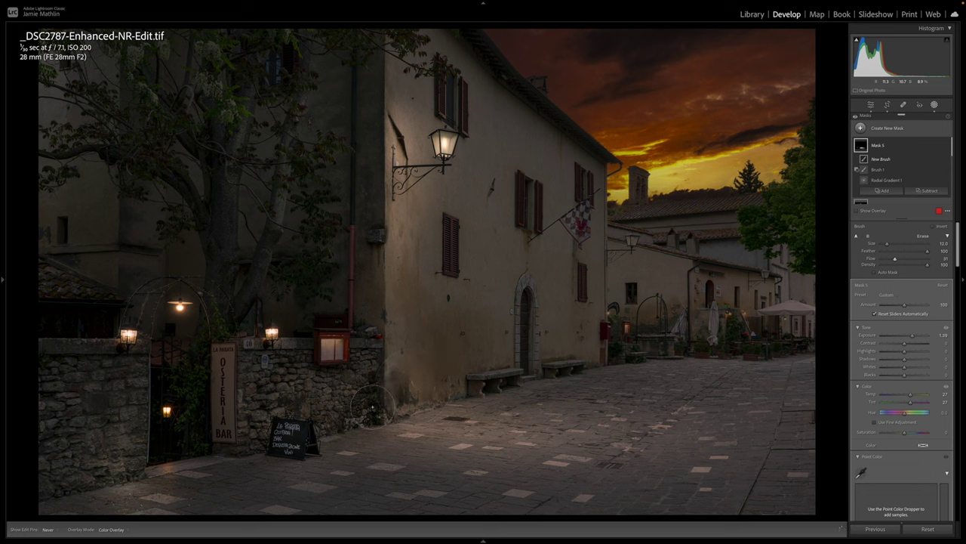
pyautogui.moveTo(381, 400)
pyautogui.mouseDown()
pyautogui.moveTo(330, 359)
pyautogui.moveTo(364, 361)
pyautogui.mouseUp()
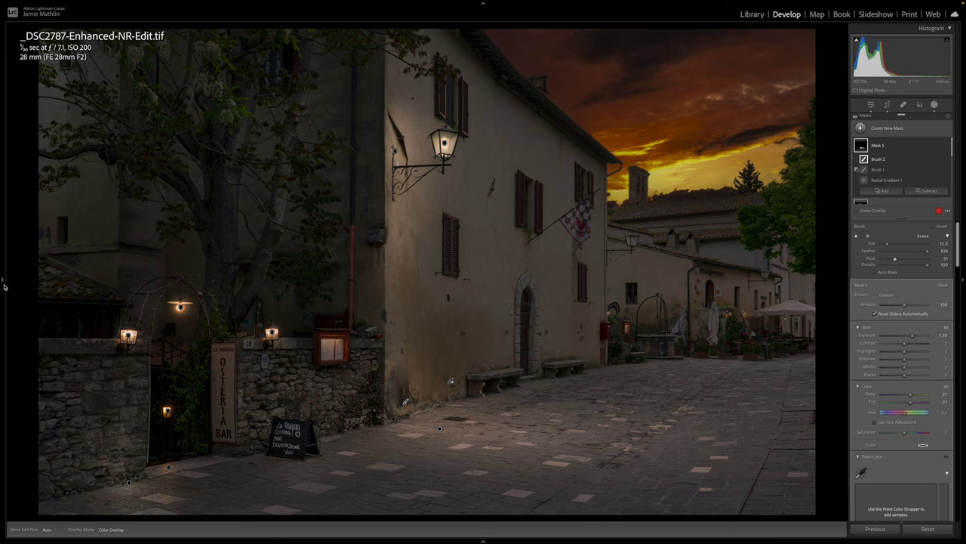
# - Create a new radial gradient mask as an upright ellipse centred on the second wall lantern, beyond the flag
pyautogui.moveTo(3, 281)
pyautogui.click(133, 29)
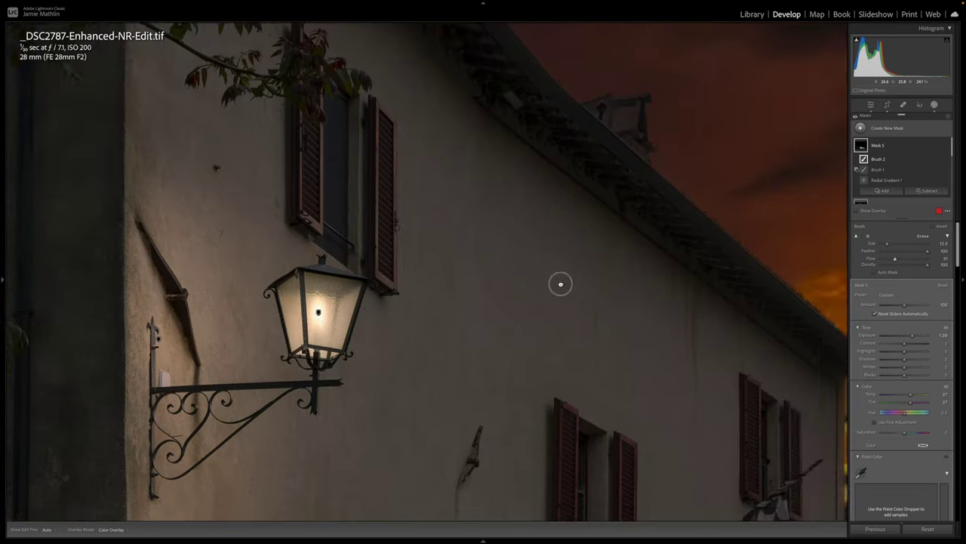
pyautogui.moveTo(560, 284); pyautogui.dragTo(103, 177)
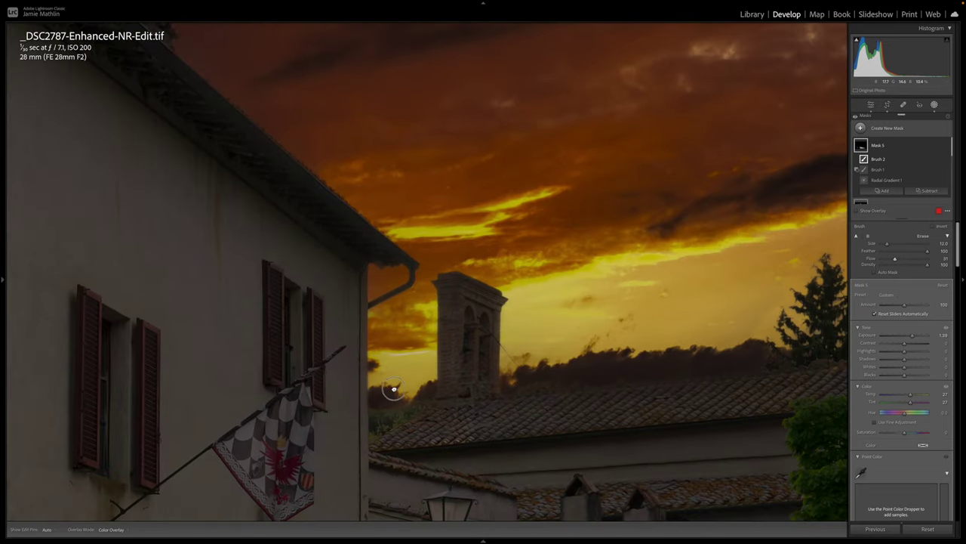
pyautogui.moveTo(391, 390); pyautogui.dragTo(203, 143)
pyautogui.moveTo(409, 293); pyautogui.dragTo(388, 207)
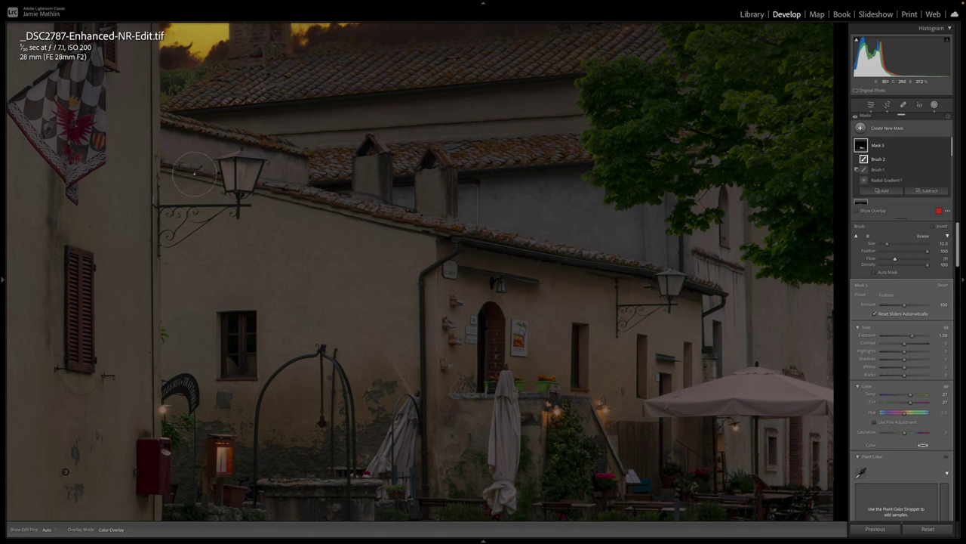
pyautogui.click(895, 130)
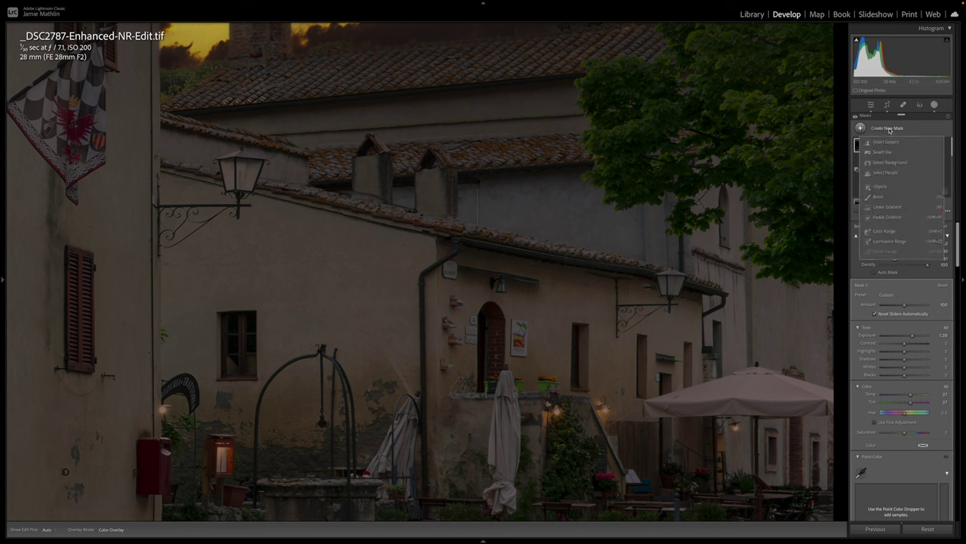
pyautogui.click(887, 217)
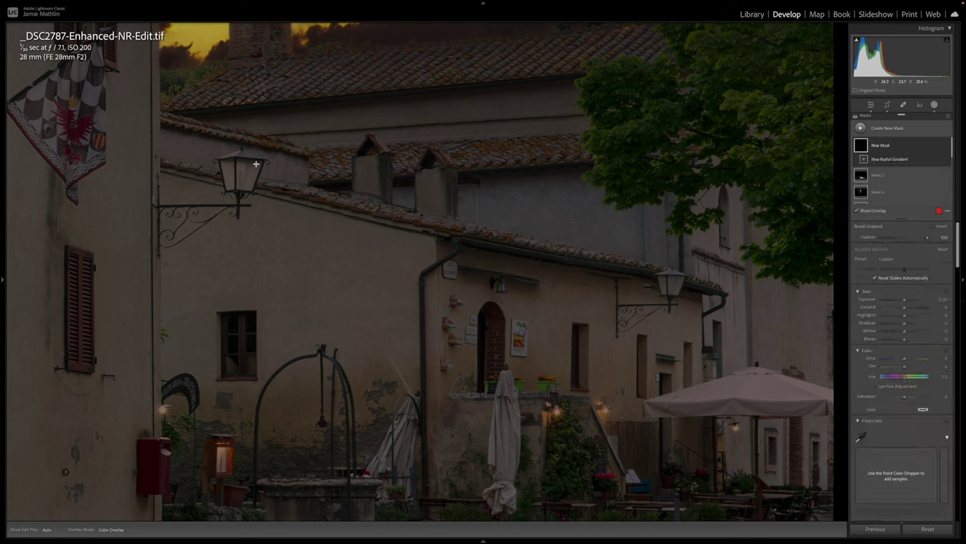
pyautogui.moveTo(224, 142); pyautogui.dragTo(266, 199)
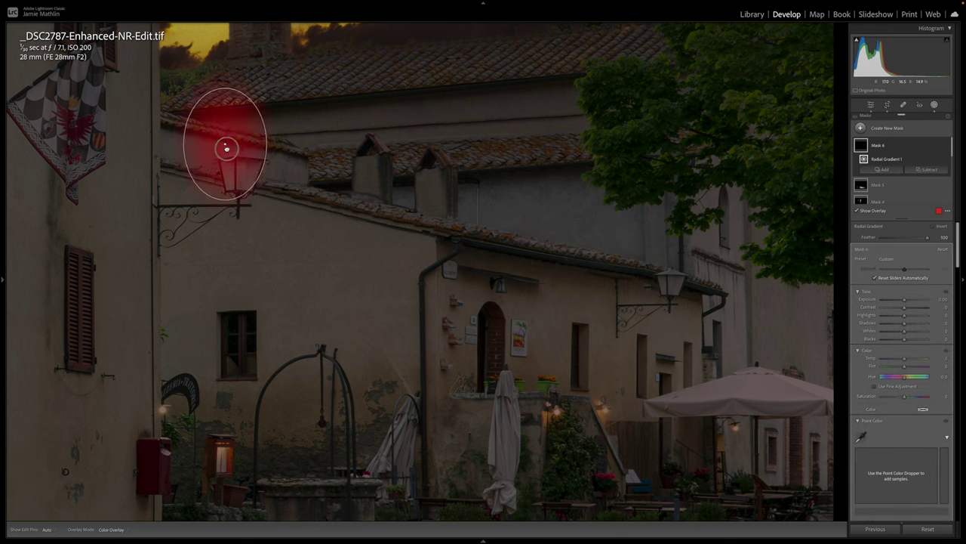
pyautogui.moveTo(226, 148); pyautogui.dragTo(238, 170)
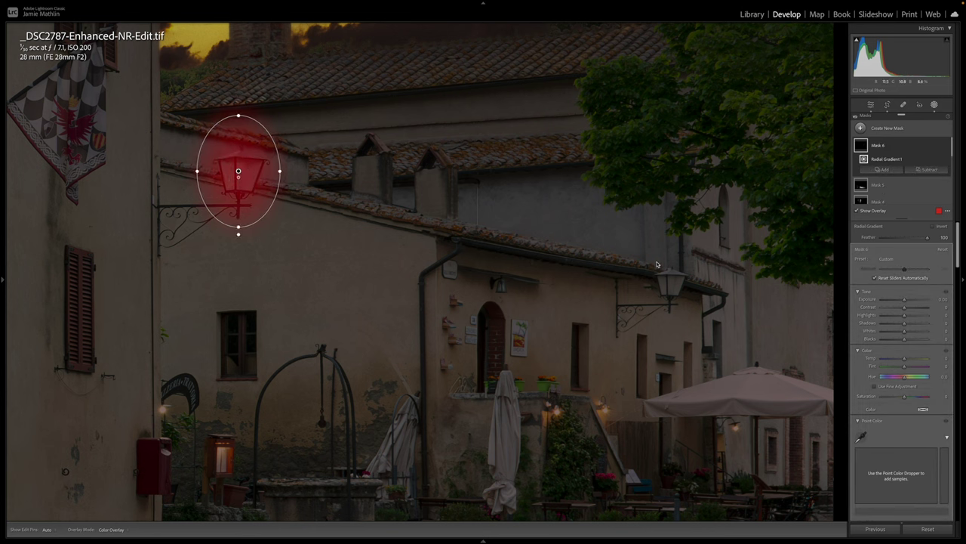
# - Brighten and warm the second lantern's mask with exposure 2.64, temperature 37 and tint 25
pyautogui.moveTo(904, 300); pyautogui.dragTo(920, 300)
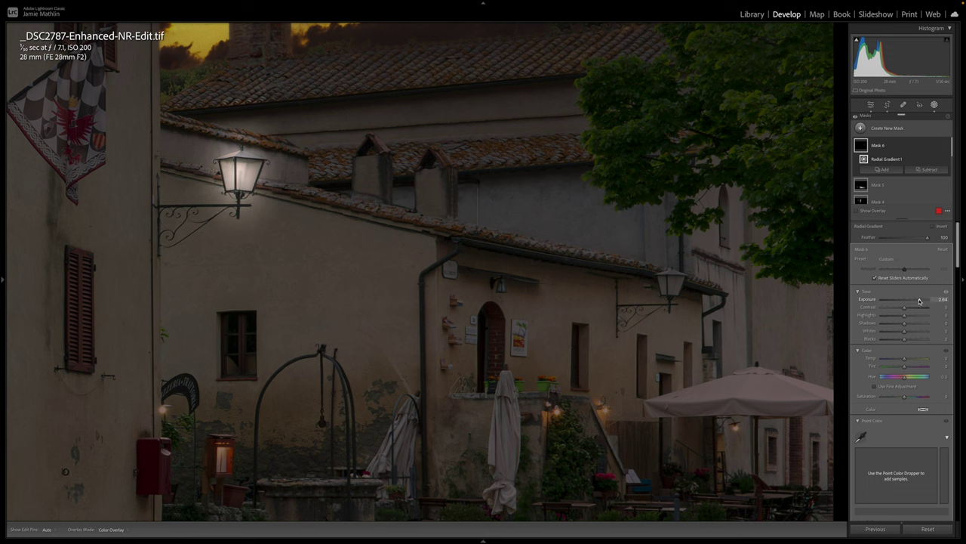
pyautogui.moveTo(905, 358); pyautogui.dragTo(913, 361)
pyautogui.click(913, 366)
pyautogui.moveTo(913, 366); pyautogui.dragTo(913, 367)
# - Subtract the glow spilling around the lantern from Mask 6 with a brush at feather 0 and flow 100
pyautogui.click(906, 162)
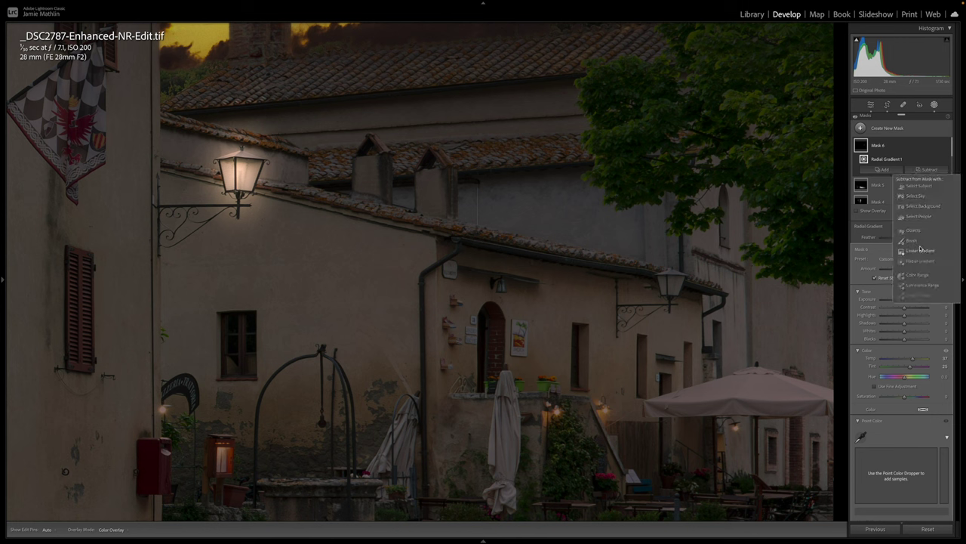
pyautogui.press('k')
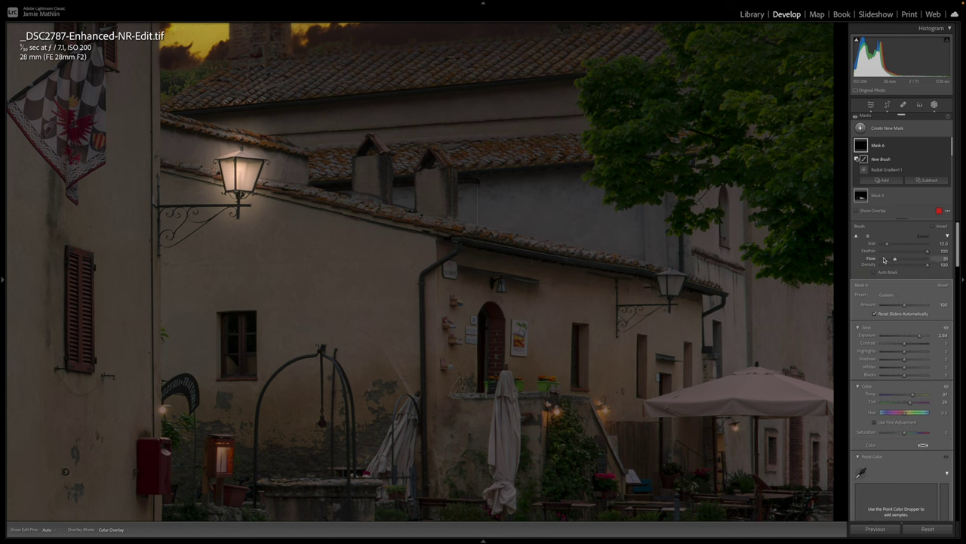
pyautogui.moveTo(896, 261)
pyautogui.mouseDown()
pyautogui.moveTo(930, 260)
pyautogui.moveTo(873, 252)
pyautogui.mouseUp()
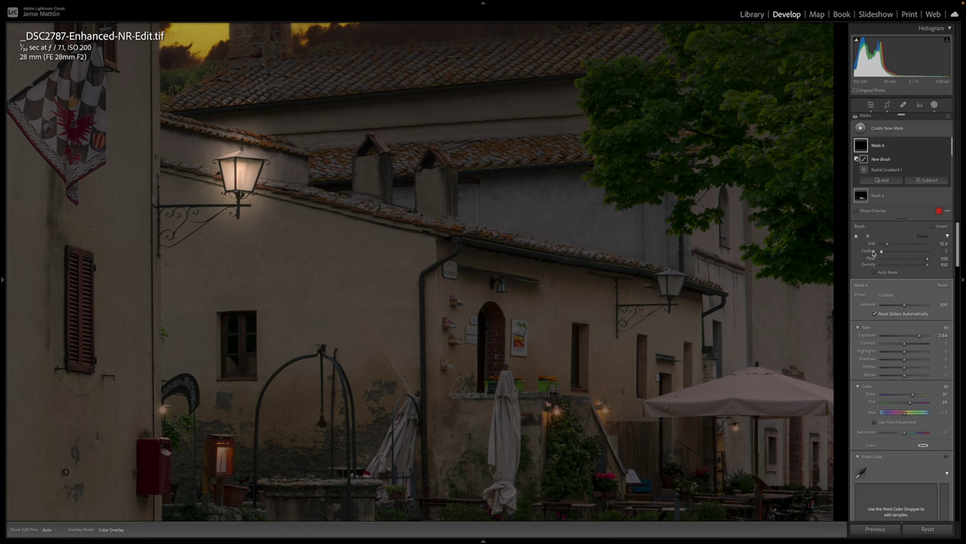
pyautogui.keyDown('alt'); pyautogui.click(281, 205); pyautogui.keyUp('alt')
pyautogui.press('[')
pyautogui.press('[')
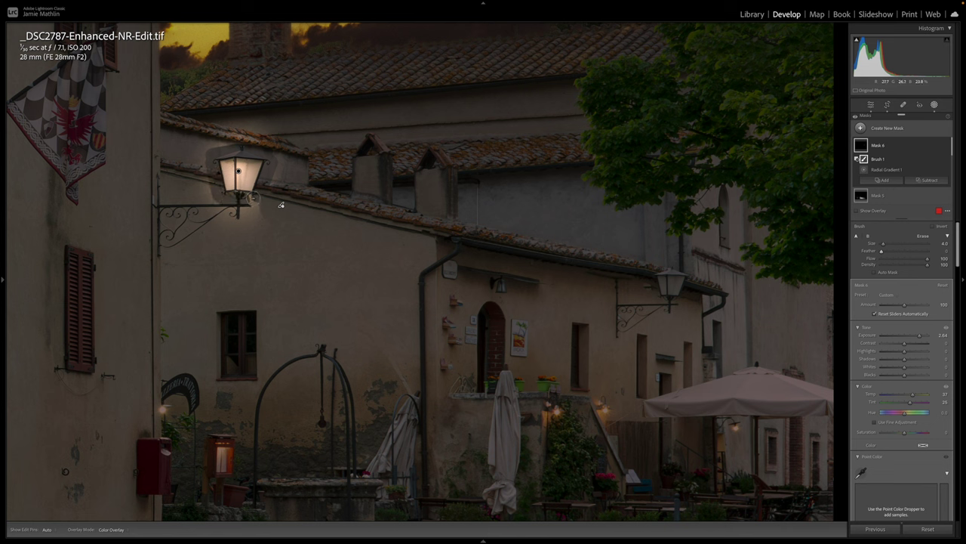
pyautogui.scroll(2, 249, 197)
pyautogui.scroll(10, 238, 198)
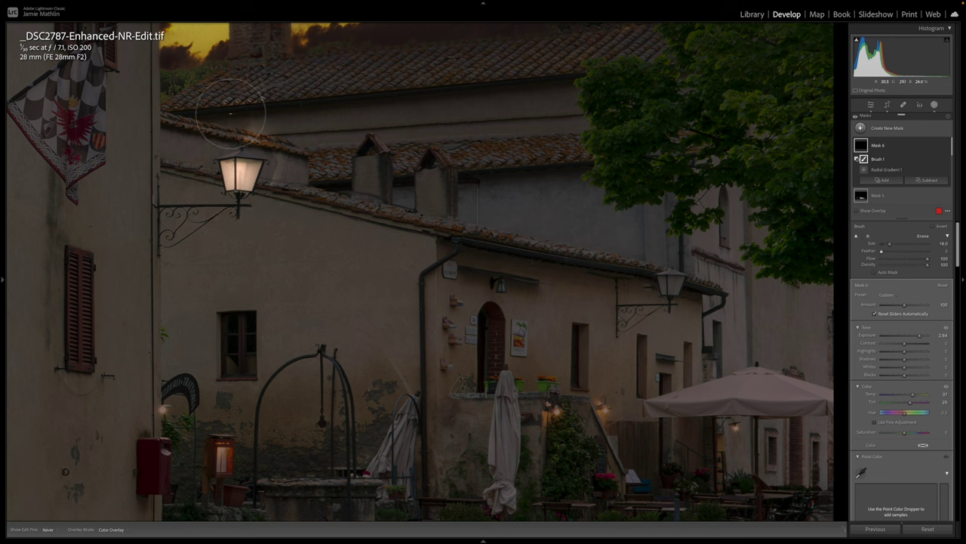
pyautogui.press('h')
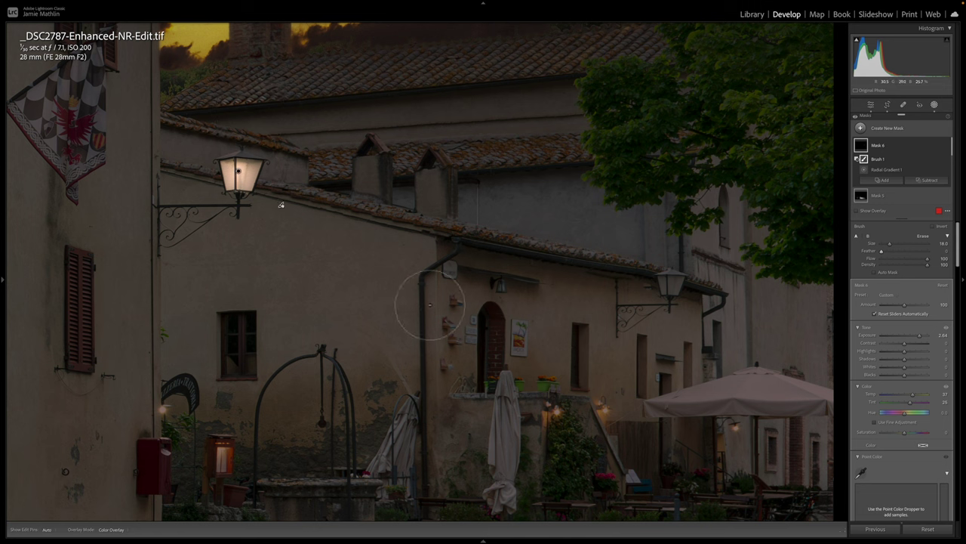
# - Duplicate Mask 6, shrink the copy's ellipse to a small bulb-sized core inside the lantern, and lower its exposure
pyautogui.click(239, 172)
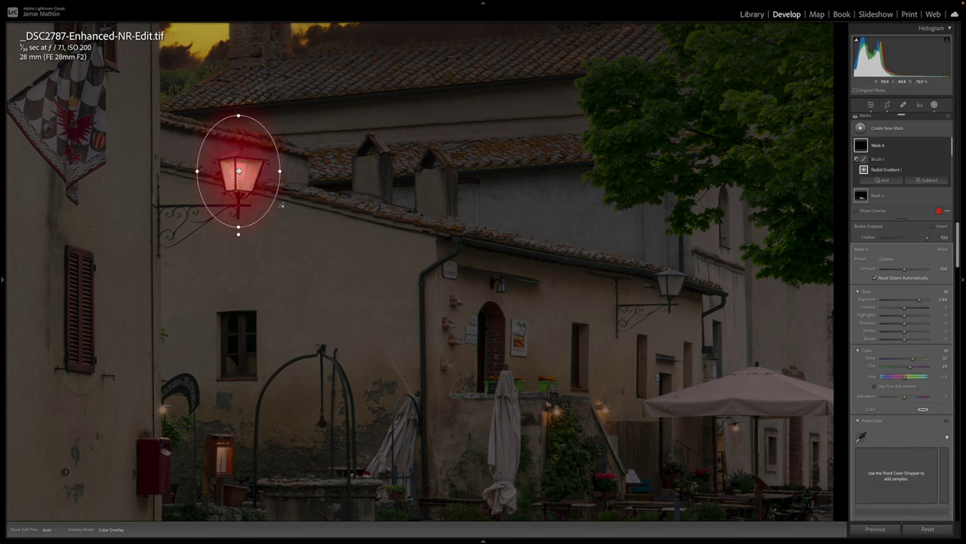
pyautogui.rightClick(238, 172)
pyautogui.click(268, 227)
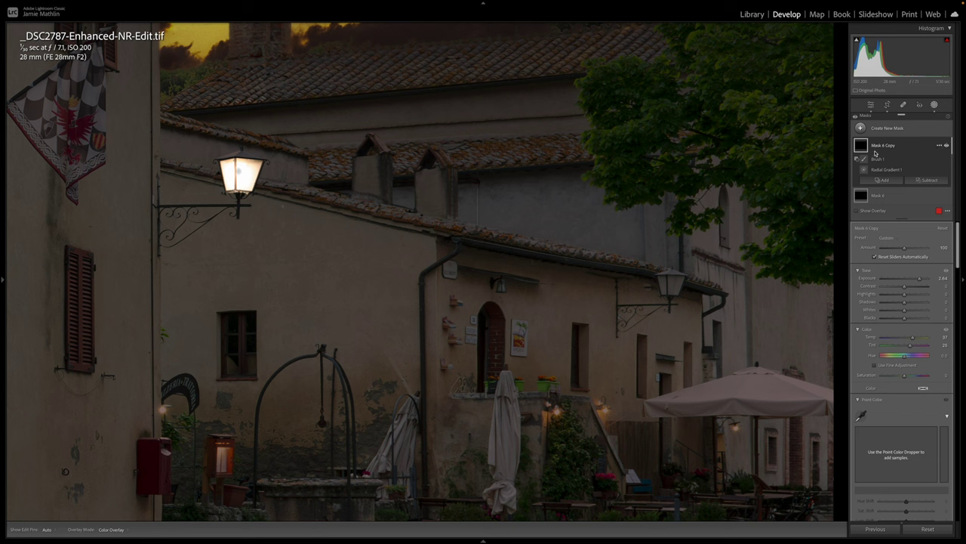
pyautogui.click(239, 172)
pyautogui.moveTo(200, 172); pyautogui.dragTo(233, 171)
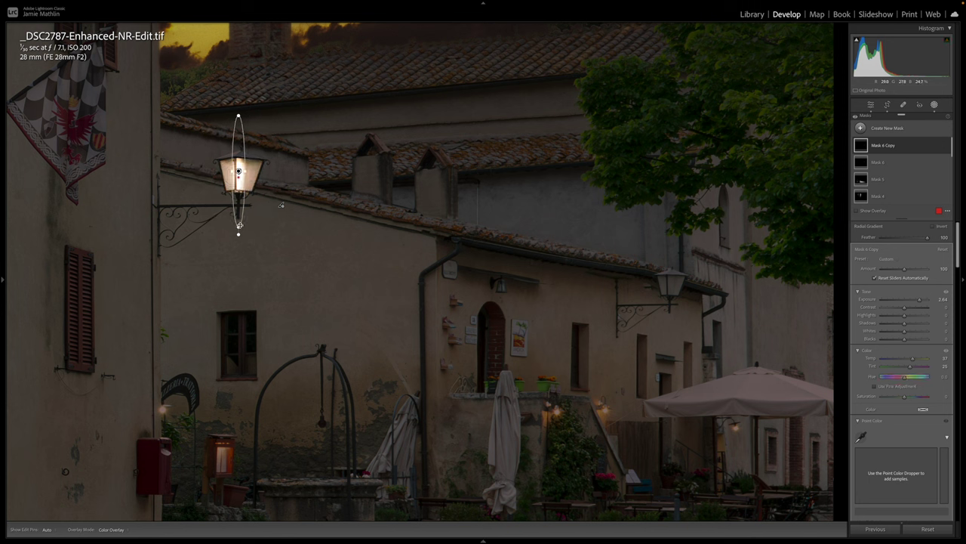
pyautogui.moveTo(239, 225); pyautogui.dragTo(240, 185)
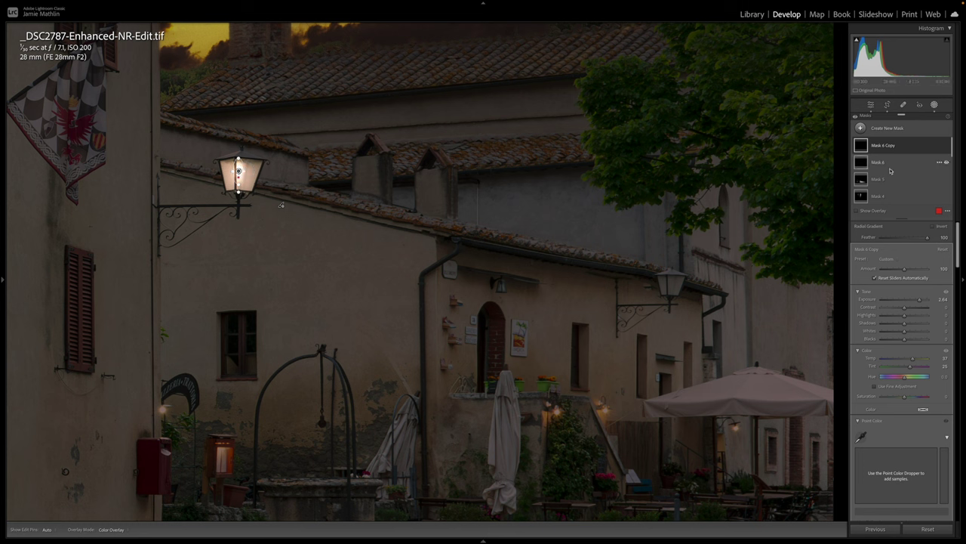
pyautogui.click(913, 301)
# - Refine Mask 6's subtracting brush at size 1.0 so the lantern's dark metal frame is left out of the glow
pyautogui.click(875, 161)
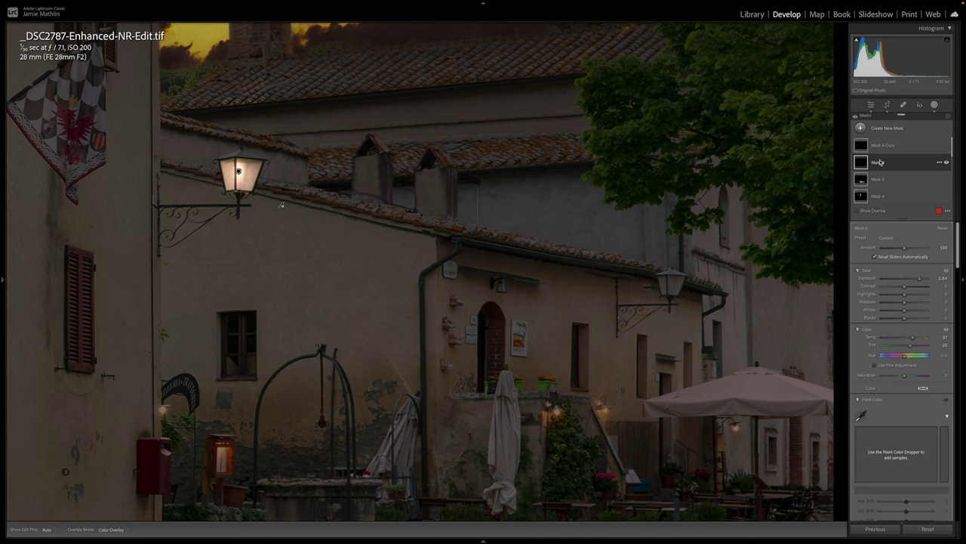
pyautogui.click(872, 164)
pyautogui.click(876, 175)
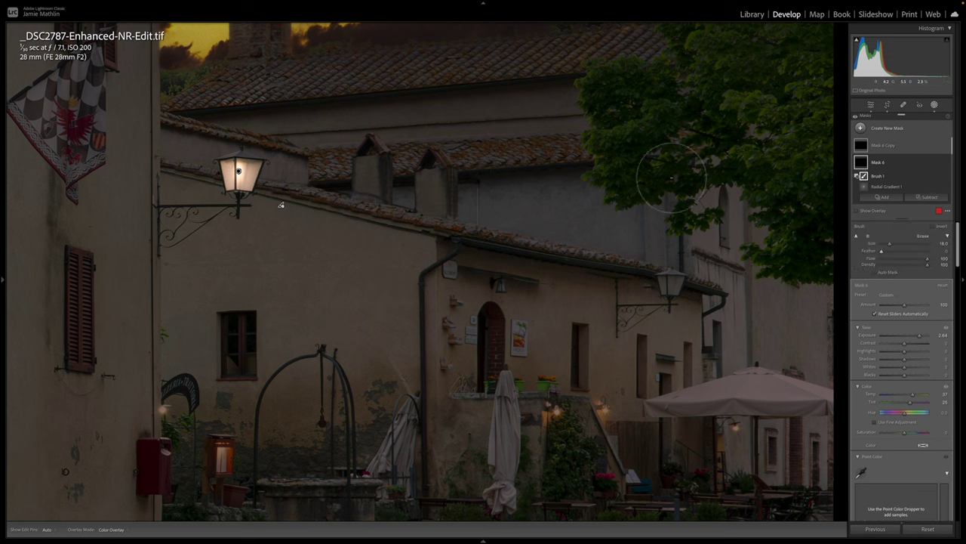
pyautogui.scroll(-10, 203, 170)
pyautogui.hotkey('ctrl', 'z')
pyautogui.hotkey('ctrl', '=')
pyautogui.moveTo(200, 169); pyautogui.dragTo(348, 249)
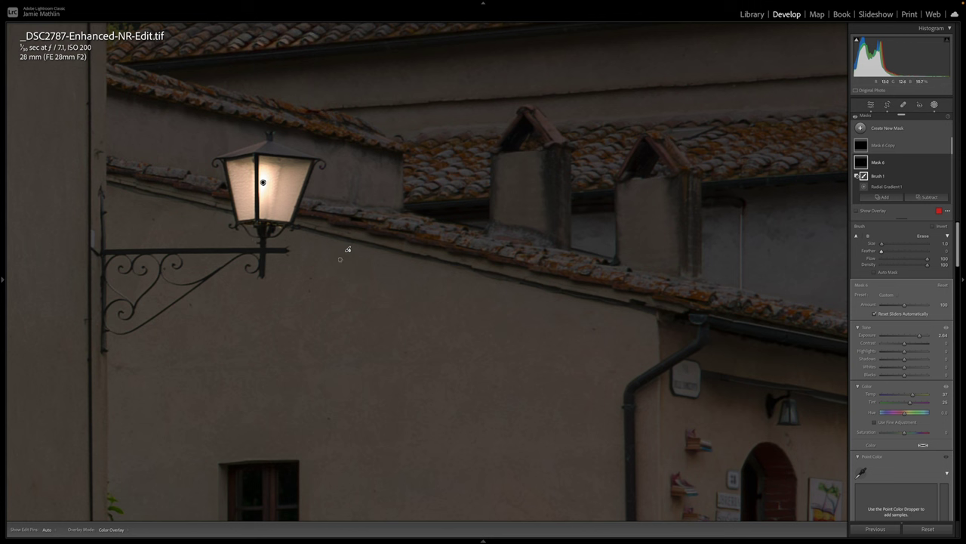
# - Create a new radial gradient mask as a tall ellipse over the building corner beside the second lantern and widen it
pyautogui.press('z')
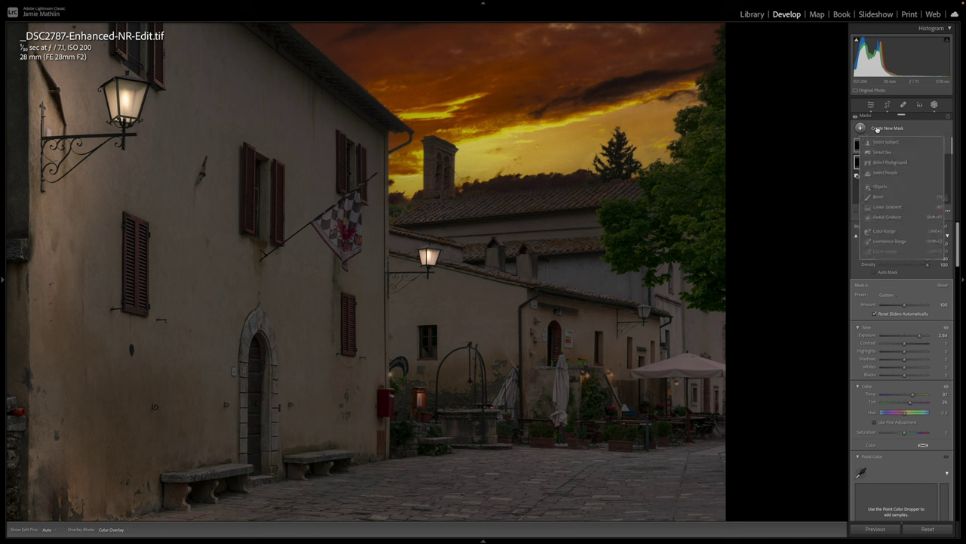
pyautogui.click(861, 211)
pyautogui.hotkey('shift', 'm')
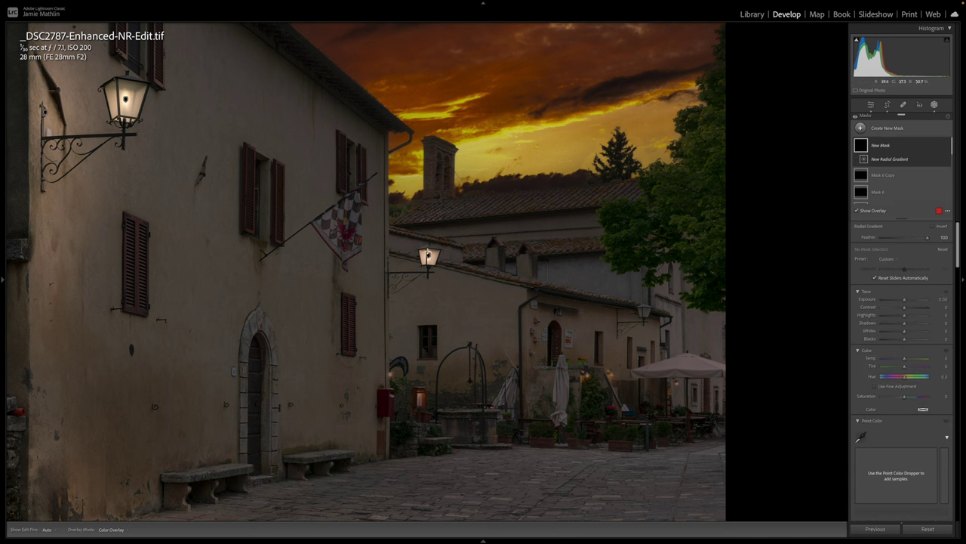
pyautogui.moveTo(376, 240); pyautogui.dragTo(400, 321)
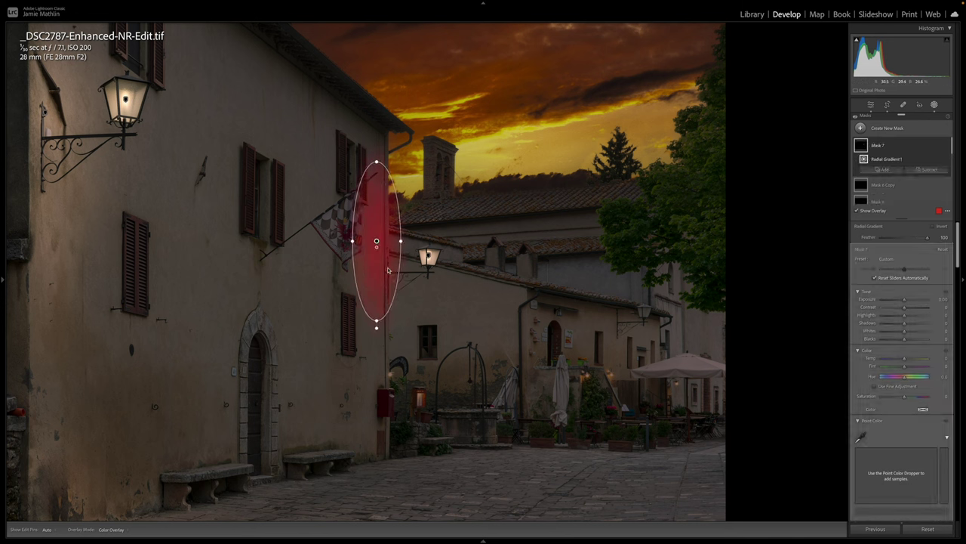
pyautogui.moveTo(377, 243)
pyautogui.mouseDown()
pyautogui.moveTo(385, 267)
pyautogui.moveTo(384, 256)
pyautogui.mouseUp()
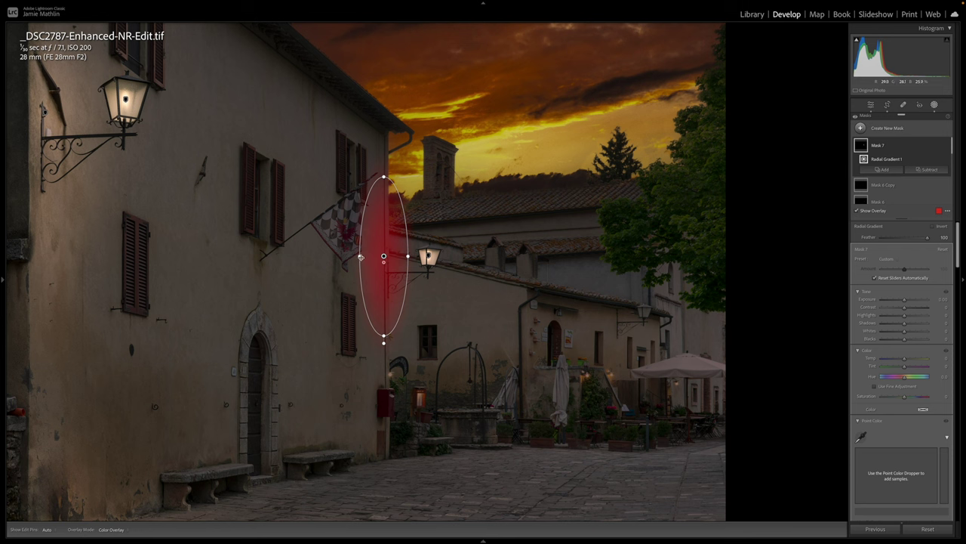
pyautogui.moveTo(361, 257); pyautogui.dragTo(351, 257)
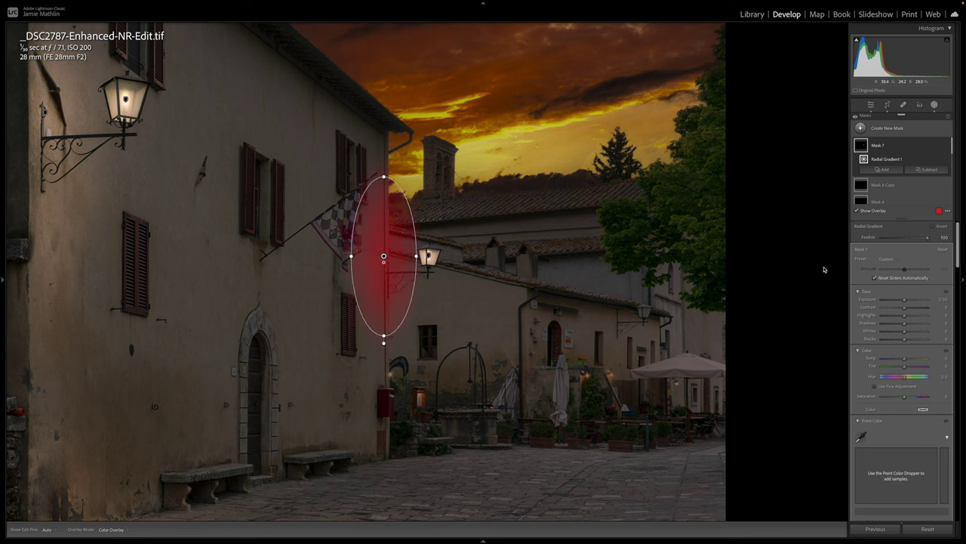
# - Brighten and warm the corner wall's Mask 7 with exposure about 1.28, temperature 27 and tint 31, at amount 97
pyautogui.moveTo(910, 302); pyautogui.dragTo(912, 302)
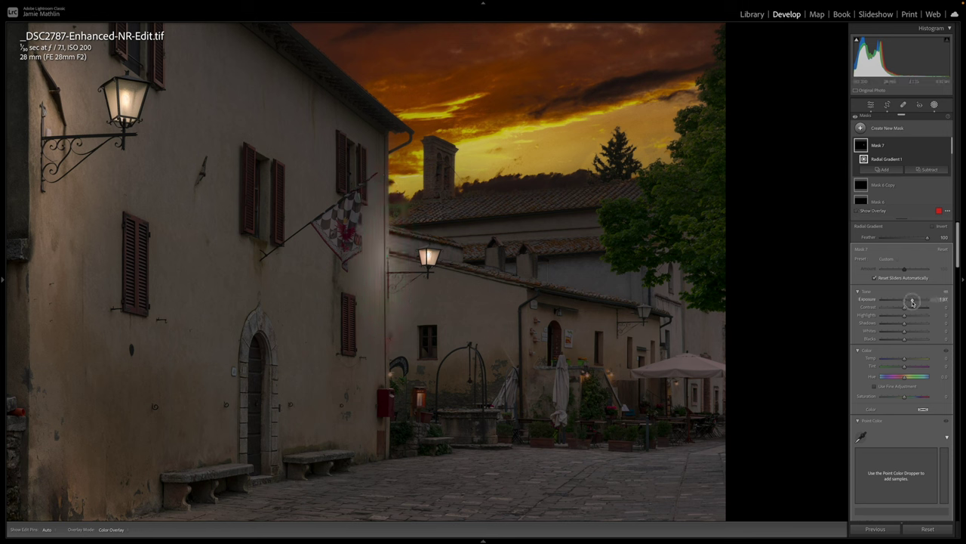
pyautogui.moveTo(906, 359); pyautogui.dragTo(912, 367)
pyautogui.moveTo(906, 270); pyautogui.dragTo(913, 300)
pyautogui.moveTo(383, 256)
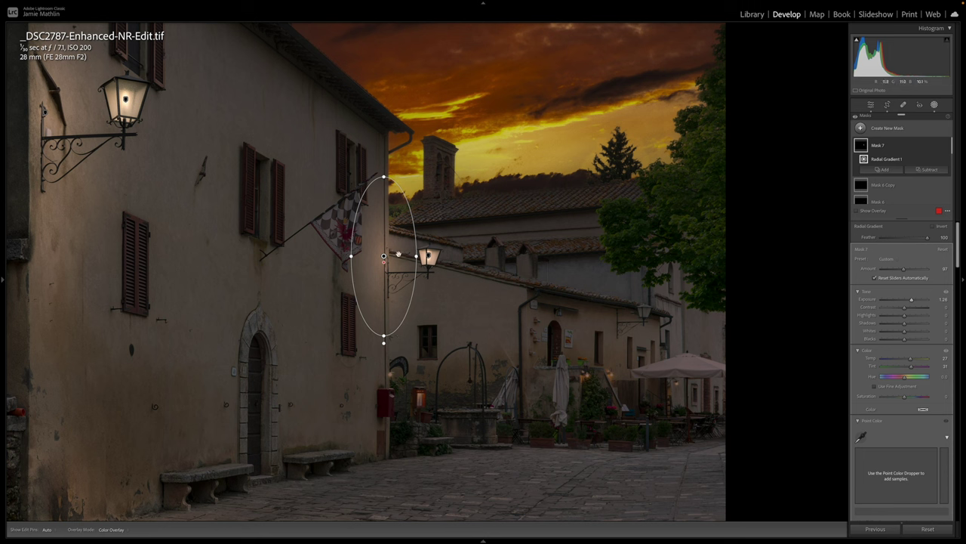
# - Subtract a hard-edged brush of size 6.0 from Mask 7 over the roofs and background behind the building corner
pyautogui.click(928, 169)
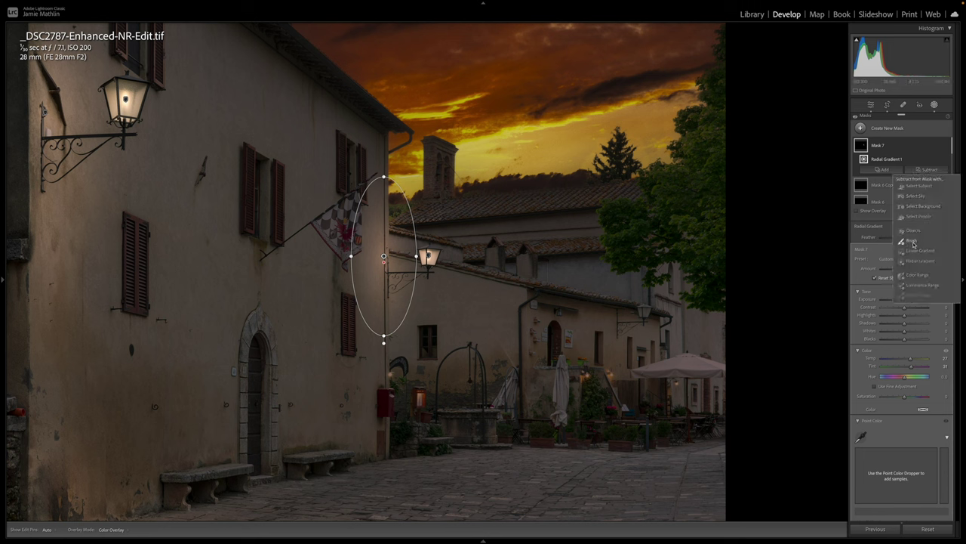
pyautogui.click(912, 242)
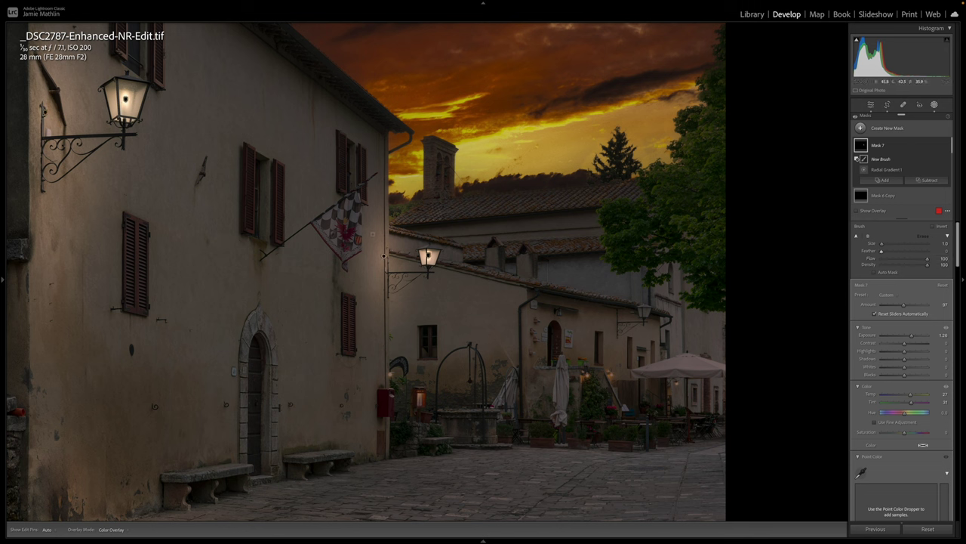
pyautogui.scroll(3, 399, 232)
pyautogui.click(399, 202)
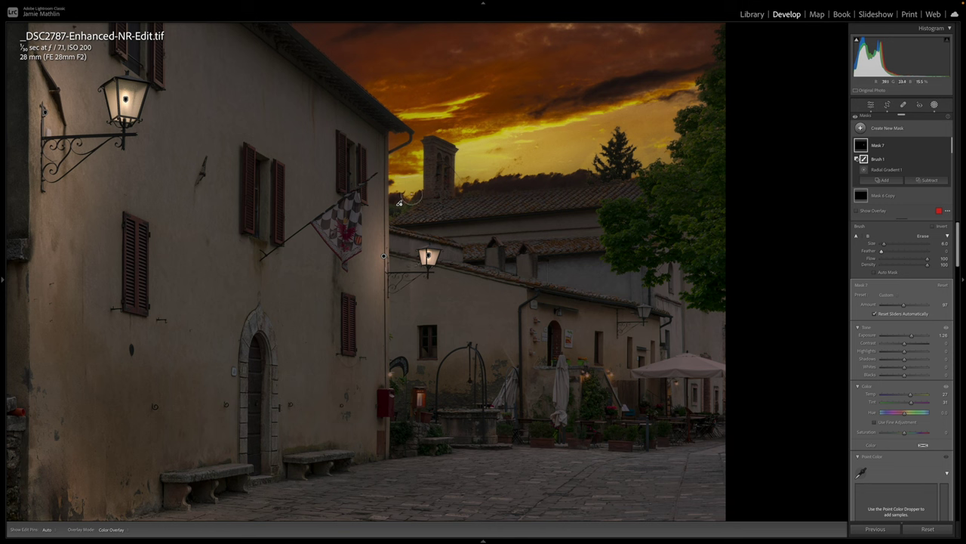
pyautogui.press('h')
pyautogui.press('h')
pyautogui.press('h')
pyautogui.press('h')
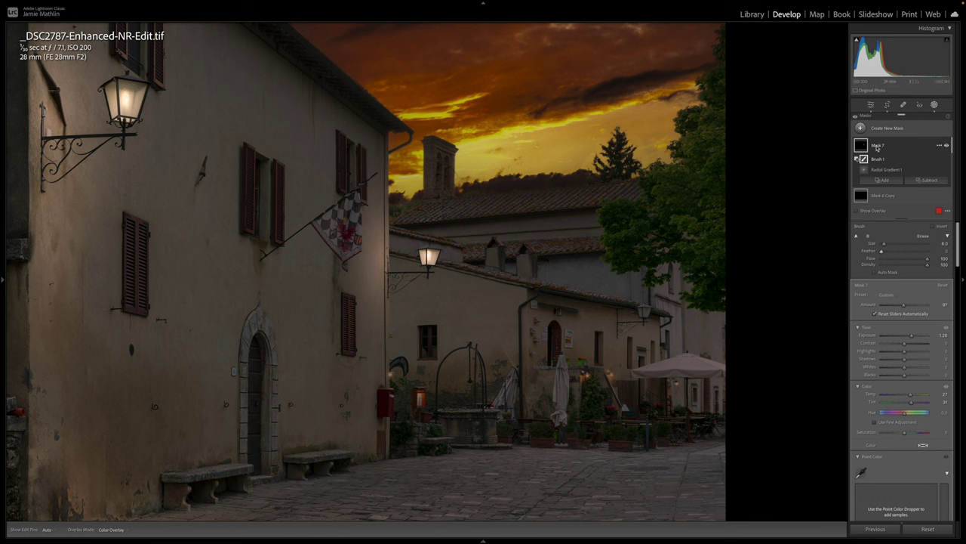
pyautogui.click(384, 255)
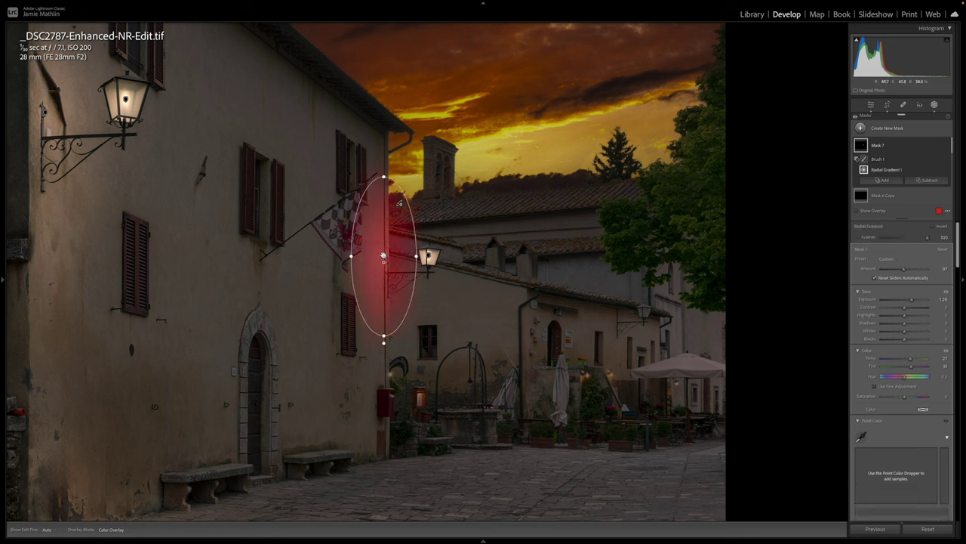
# - Create a radial gradient mask on the wall below the second lantern with exposure 0.73, temperature 14 and tint 16
pyautogui.click(896, 128)
pyautogui.click(890, 218)
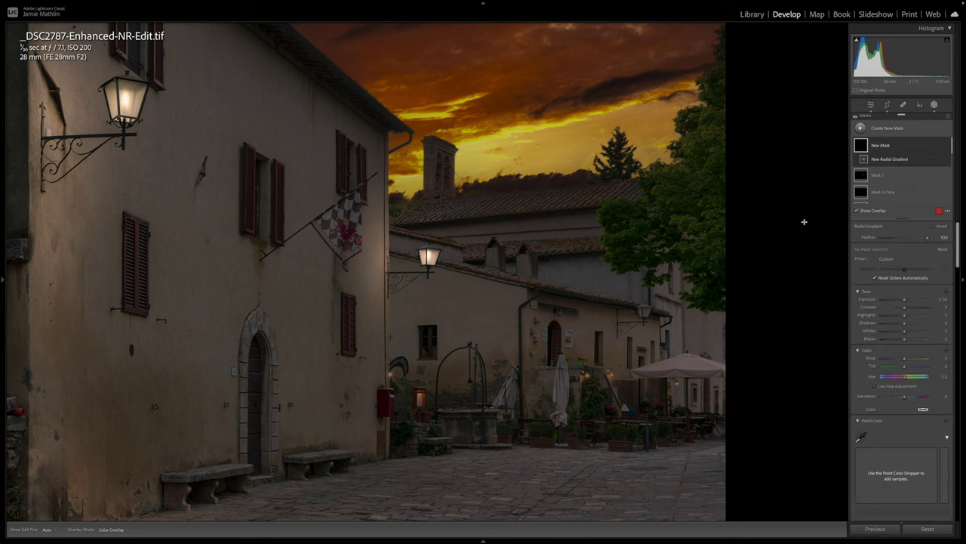
pyautogui.moveTo(450, 281); pyautogui.dragTo(510, 348)
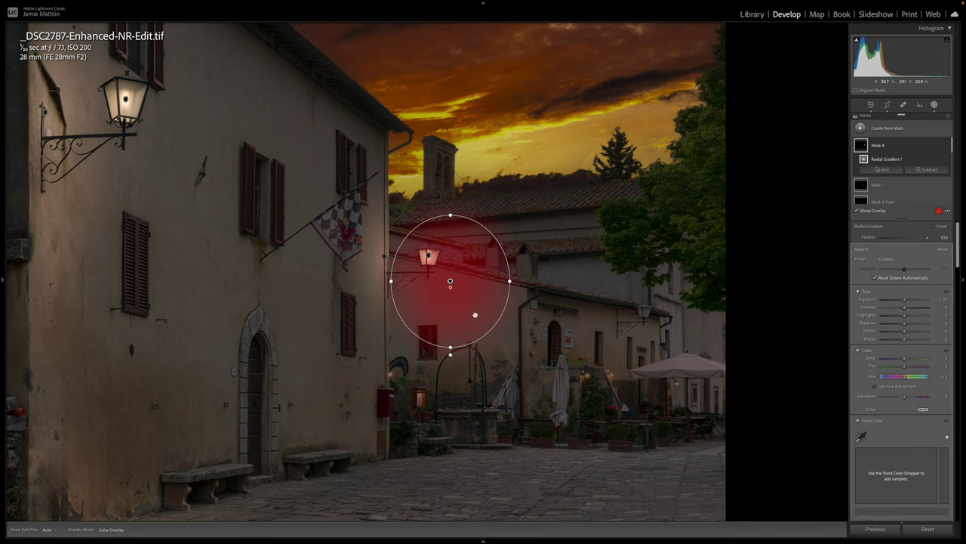
pyautogui.moveTo(450, 282); pyautogui.dragTo(461, 293)
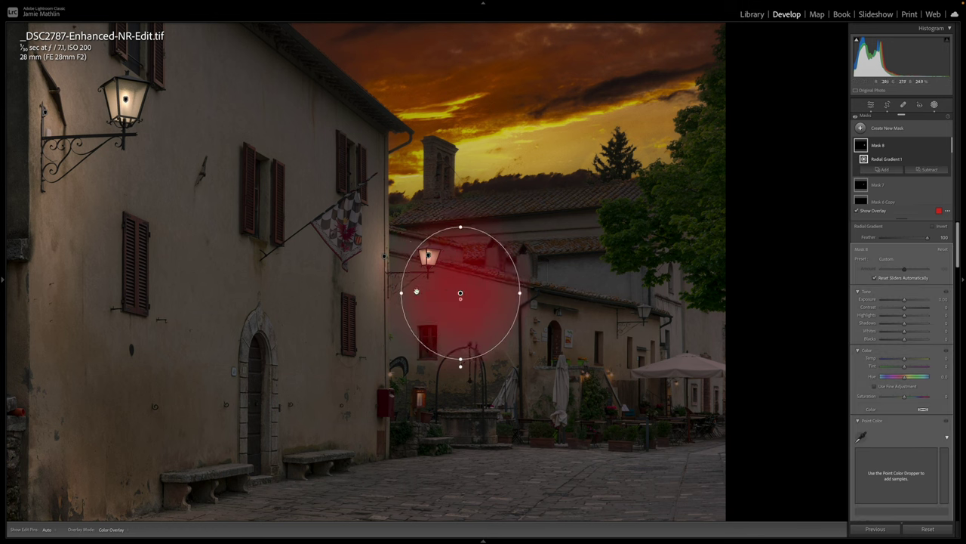
pyautogui.moveTo(904, 299); pyautogui.dragTo(910, 300)
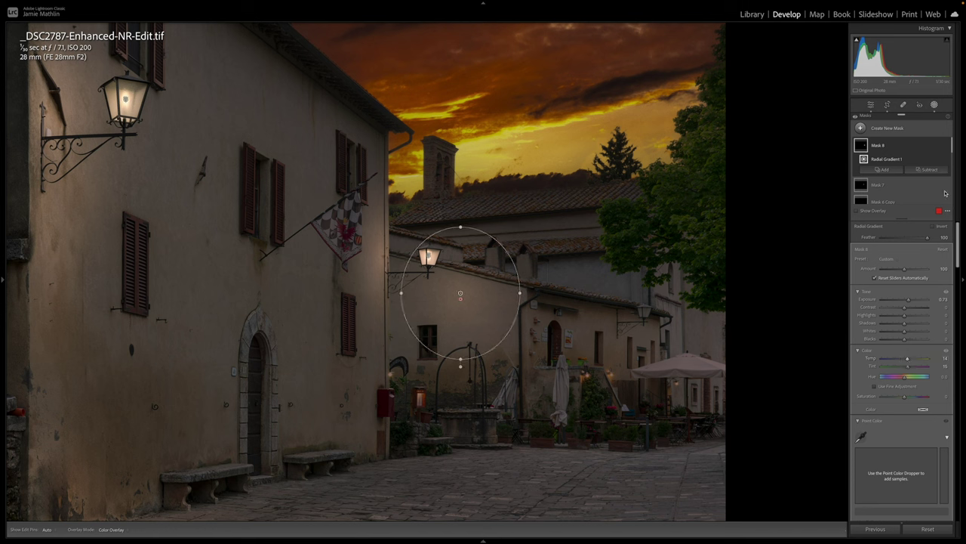
# - Create a radial gradient mask as a wide flat ellipse over the paving below the second lantern
pyautogui.click(887, 128)
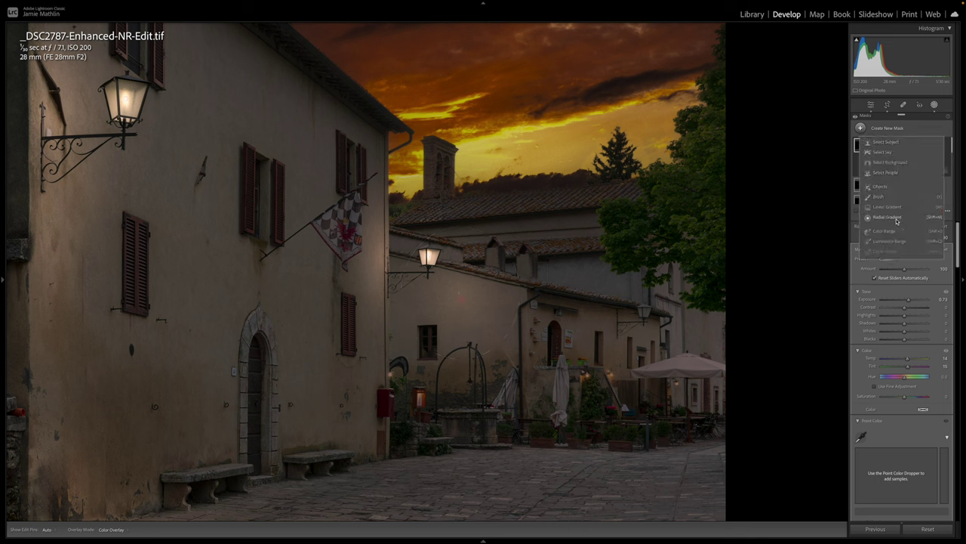
pyautogui.click(889, 217)
pyautogui.moveTo(401, 453); pyautogui.dragTo(573, 466)
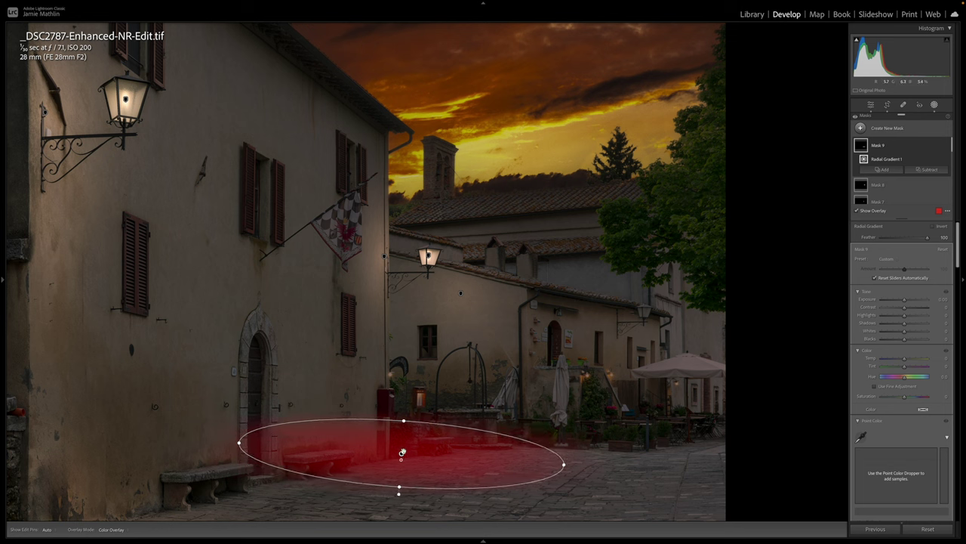
pyautogui.moveTo(402, 451); pyautogui.dragTo(428, 462)
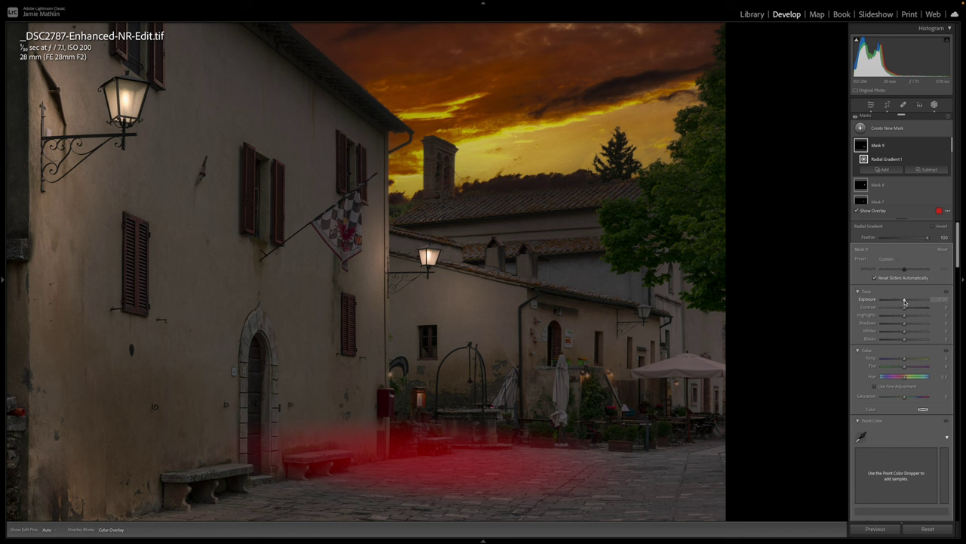
# - Light the paving in Mask 9 with exposure 1.30, temperature 19, tint 19 and clarity 30
pyautogui.moveTo(904, 301); pyautogui.dragTo(912, 301)
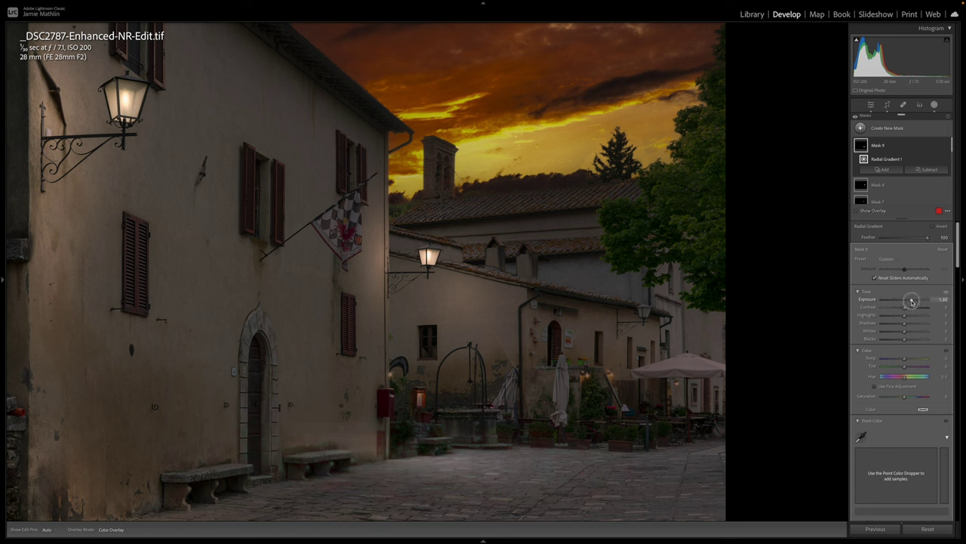
pyautogui.click(909, 360)
pyautogui.scroll(-5, 905, 326)
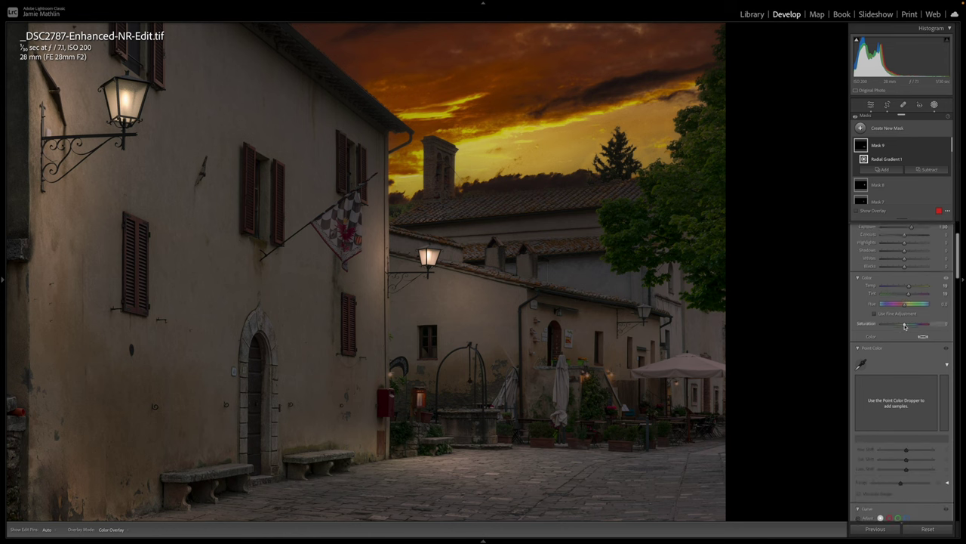
pyautogui.scroll(-3, 905, 326)
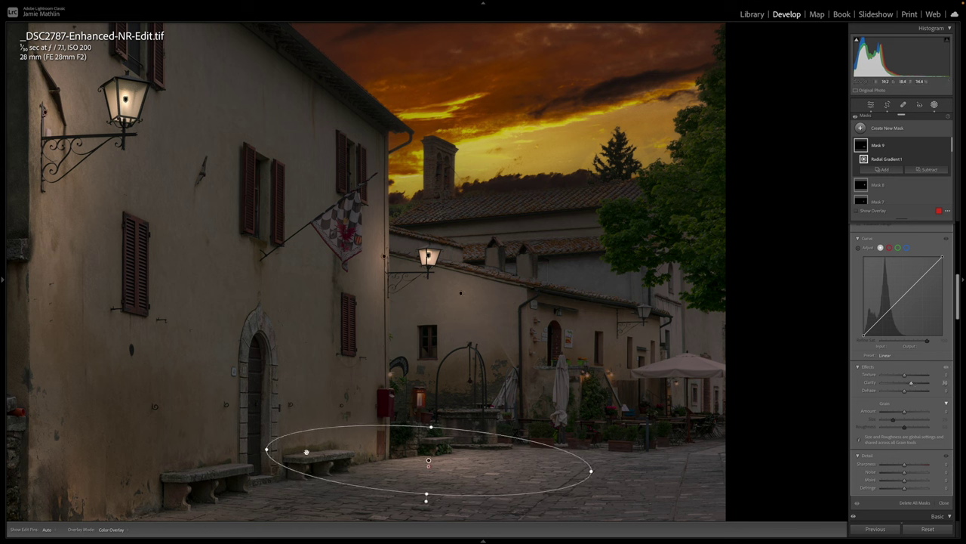
# - Subtract a soft brush from Mask 9 along the wall above the stone bench, with size 6.0, feather 100 and flow about 42
pyautogui.click(928, 169)
pyautogui.click(909, 240)
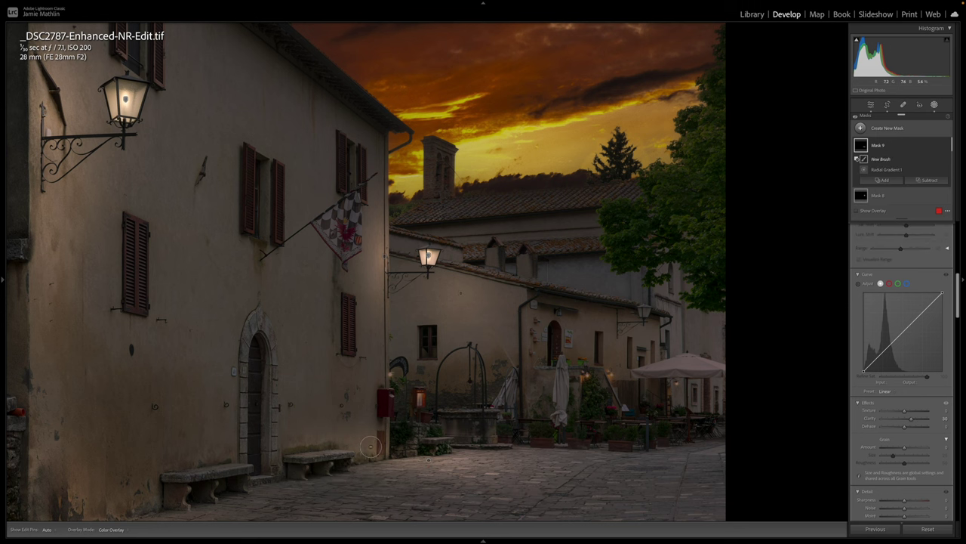
pyautogui.scroll(3, 900, 261)
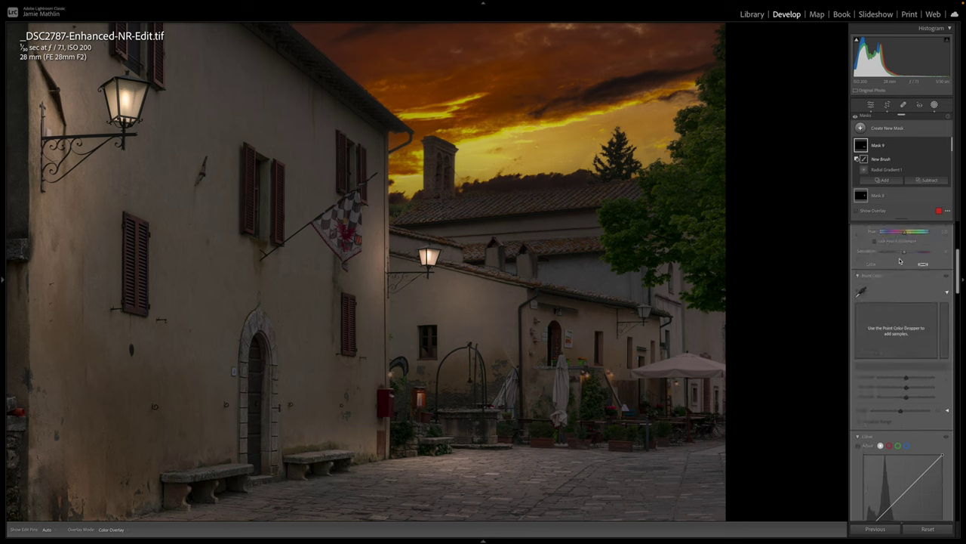
pyautogui.scroll(5, 900, 260)
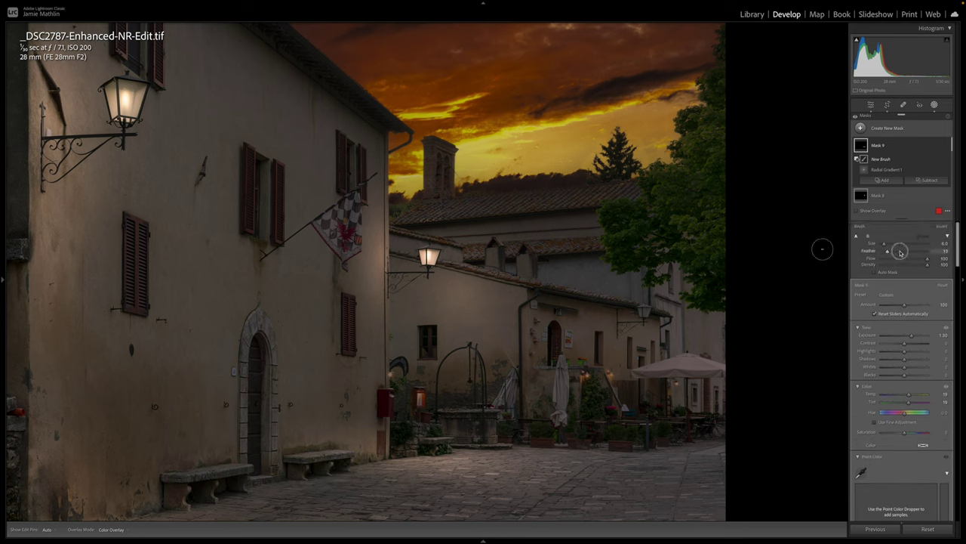
pyautogui.doubleClick(900, 251)
pyautogui.click(901, 259)
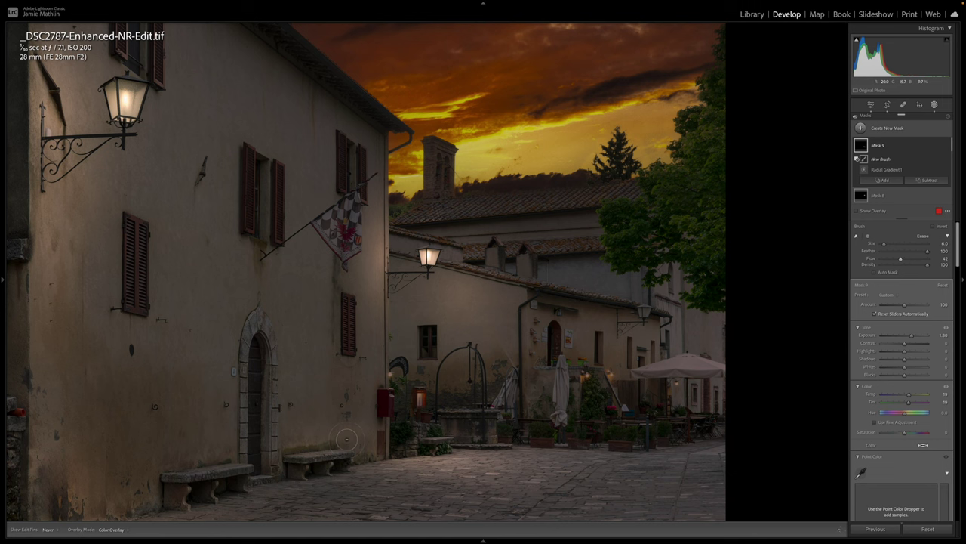
pyautogui.moveTo(346, 438); pyautogui.dragTo(327, 439)
# - Add a soft brush to Mask 7 at size 10.0 and feather 100, extending the glow down the wall beside the corner
pyautogui.click(383, 257)
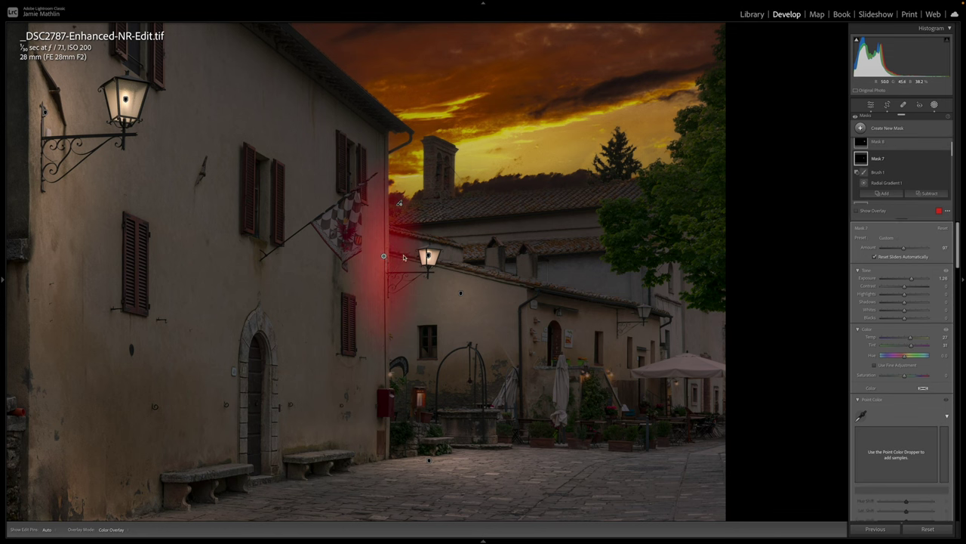
pyautogui.click(906, 194)
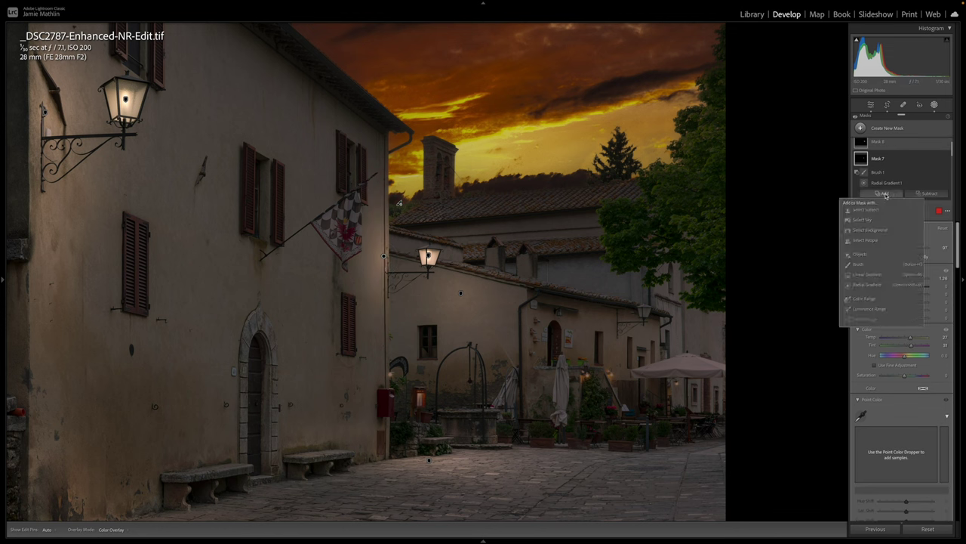
pyautogui.click(898, 264)
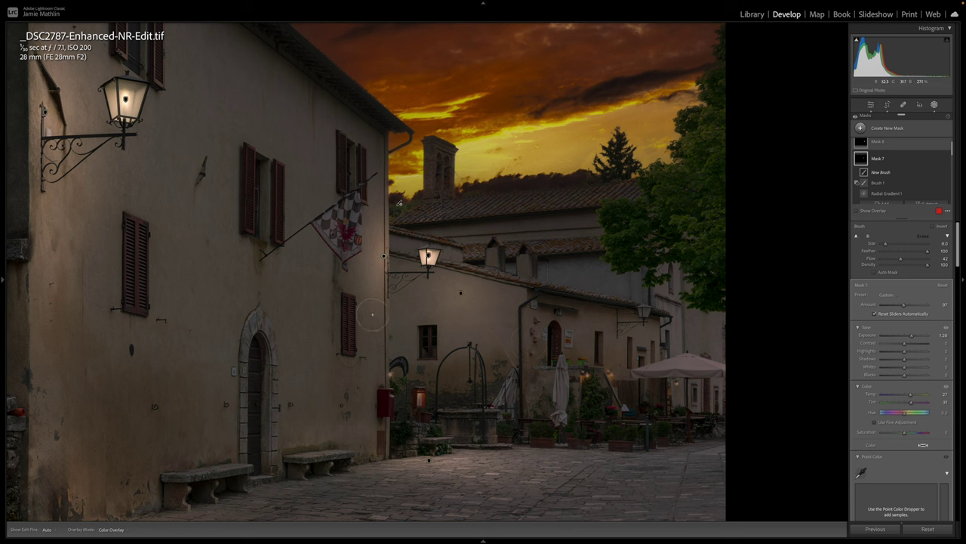
pyautogui.press('h')
pyautogui.moveTo(372, 365); pyautogui.dragTo(373, 294)
pyautogui.press('h')
pyautogui.press('h')
pyautogui.moveTo(375, 355); pyautogui.dragTo(375, 282)
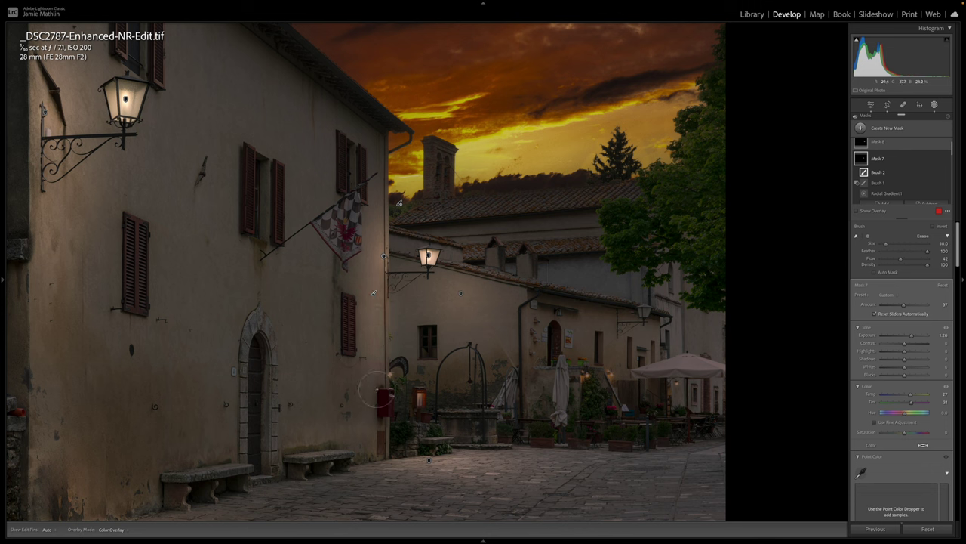
pyautogui.press('h')
# - Create a radial gradient mask on the third lantern's glass with exposure 2.39, temperature 27 and tint 28, and duplicate it
pyautogui.moveTo(587, 373); pyautogui.dragTo(320, 380)
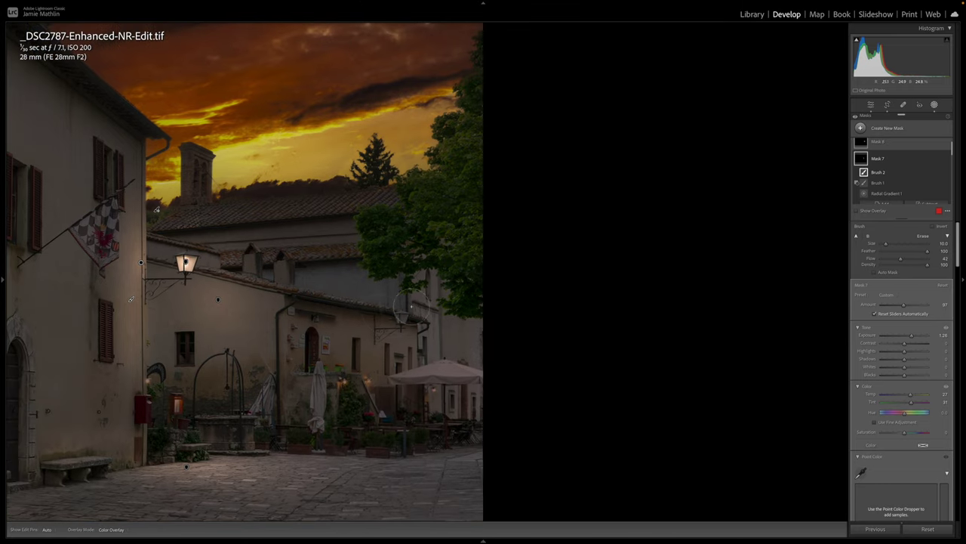
pyautogui.moveTo(2, 279)
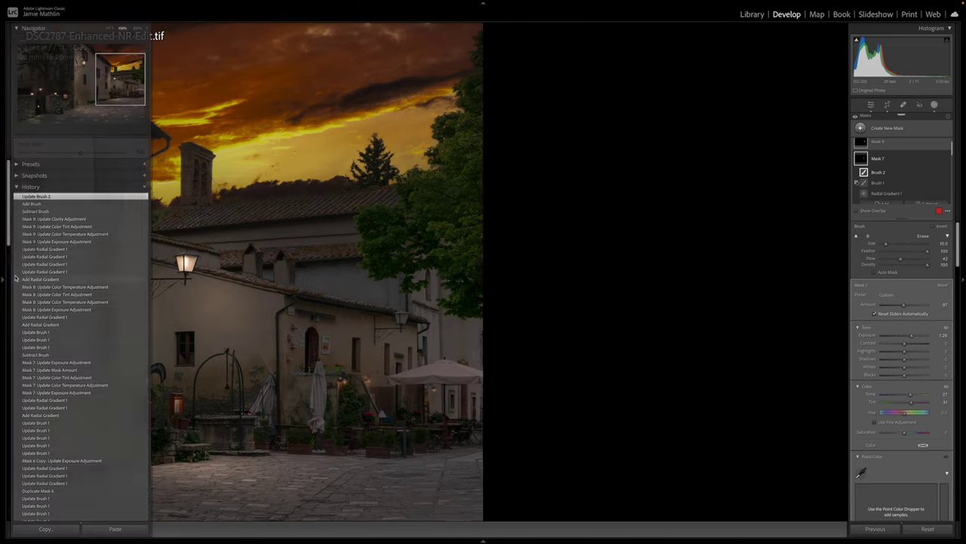
pyautogui.click(137, 28)
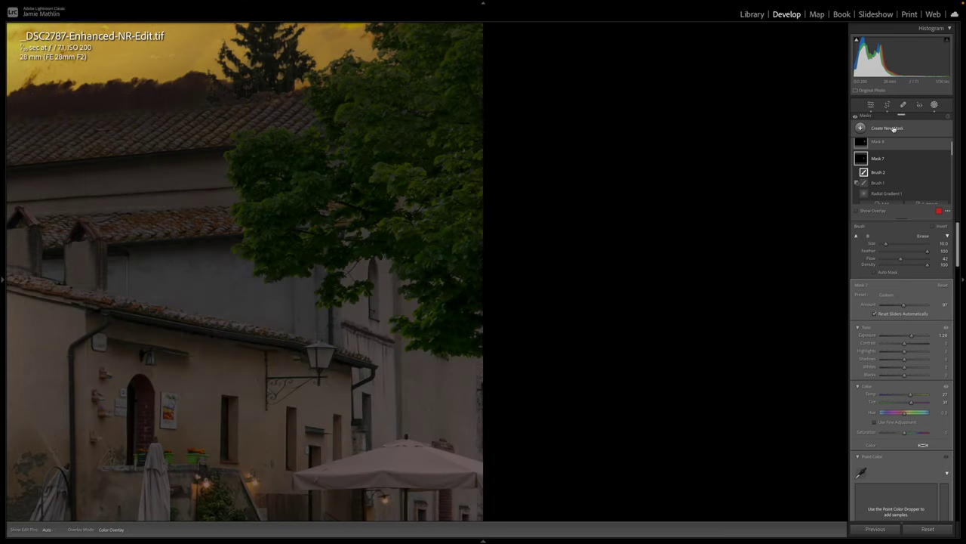
pyautogui.click(894, 128)
pyautogui.click(887, 217)
pyautogui.moveTo(306, 332); pyautogui.dragTo(337, 355)
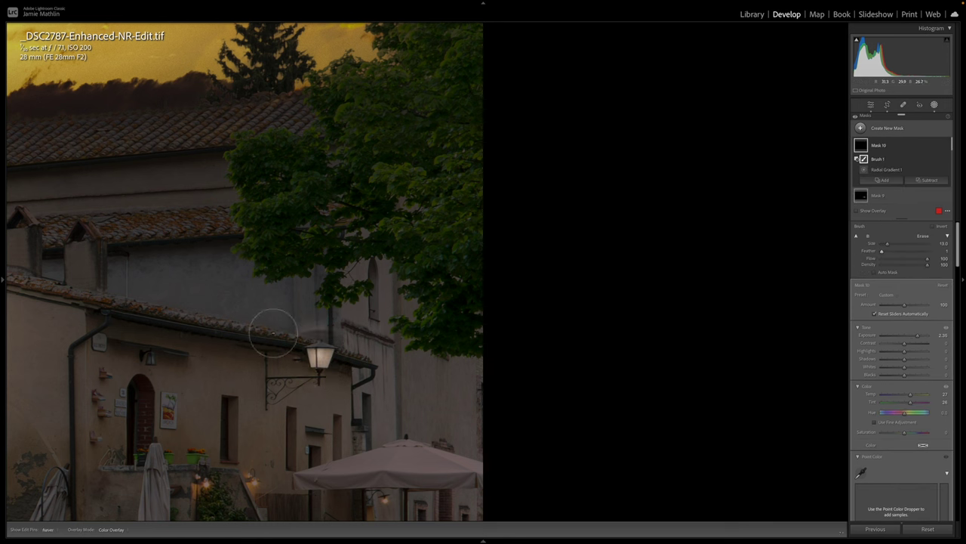
pyautogui.rightClick(879, 145)
pyautogui.click(899, 162)
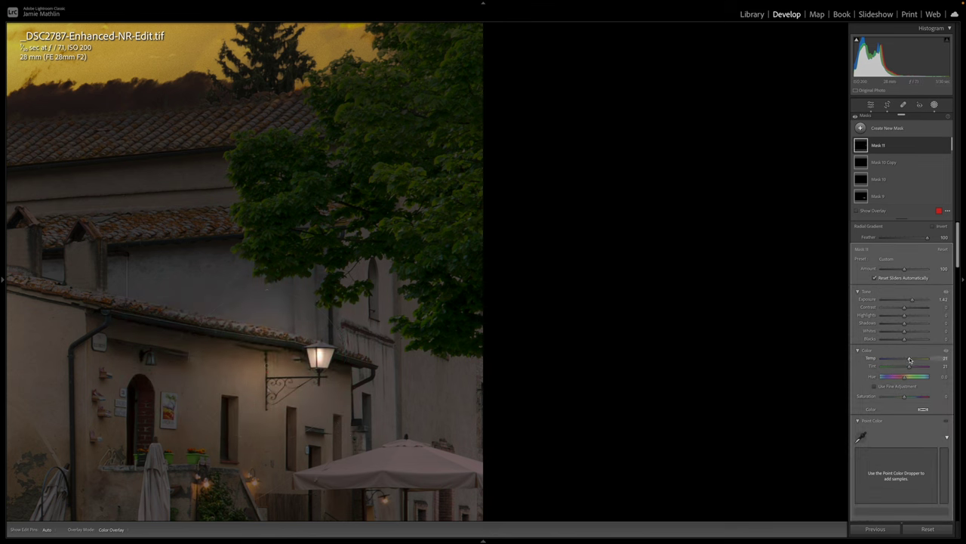
# - Add a brush with feather 100 and flow 30 to Mask 11 and paint its warm light onto the parasol
pyautogui.press('k')
pyautogui.moveTo(366, 474); pyautogui.dragTo(317, 472)
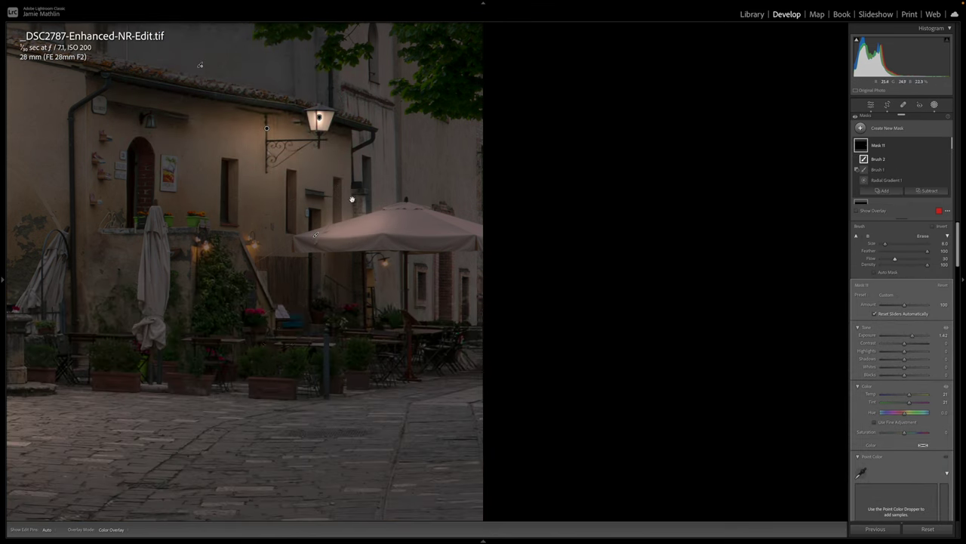
pyautogui.scroll(-5, 317, 453)
pyautogui.scroll(-7, 216, 256)
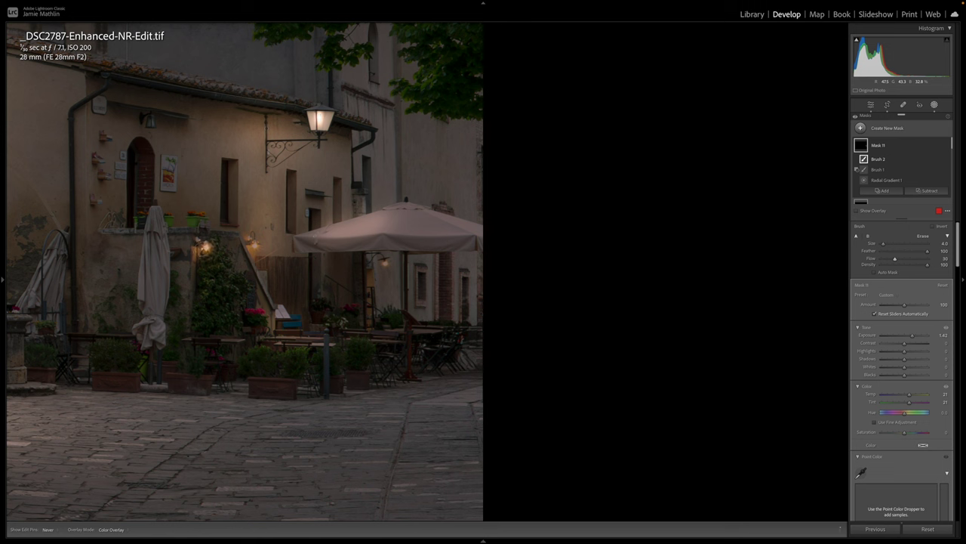
pyautogui.press('h')
# - Create a radial gradient mask over the small wall lamp above the arched doorway
pyautogui.scroll(-3, 901, 329)
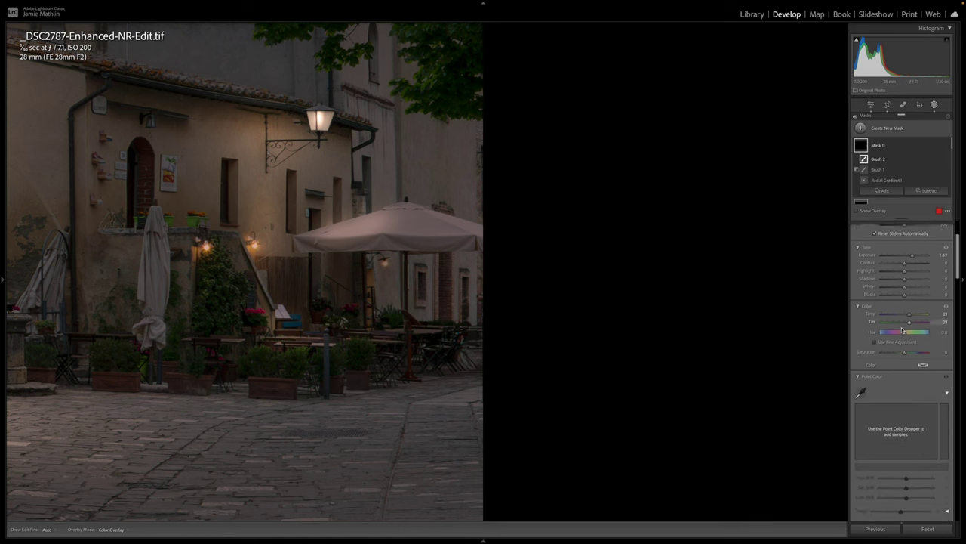
pyautogui.scroll(-8, 902, 329)
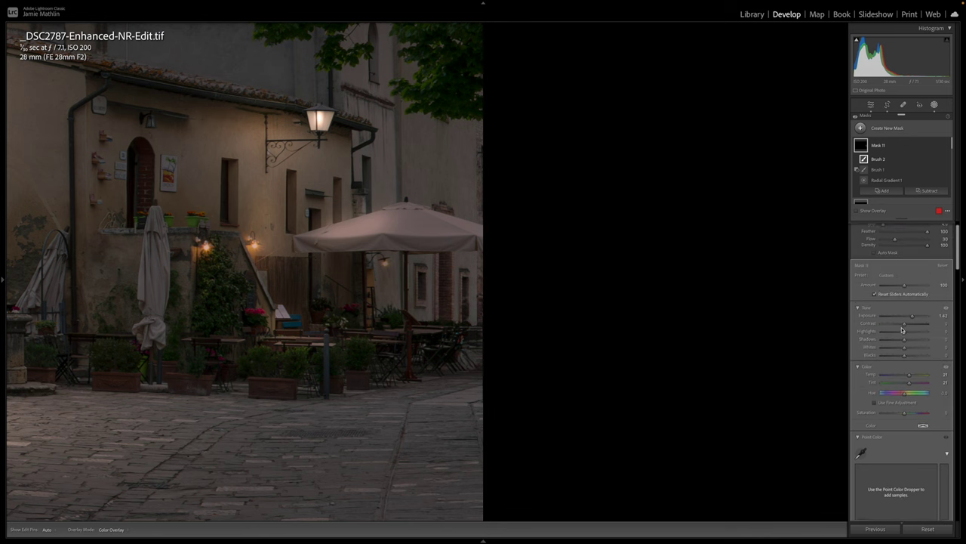
pyautogui.scroll(-4, 901, 329)
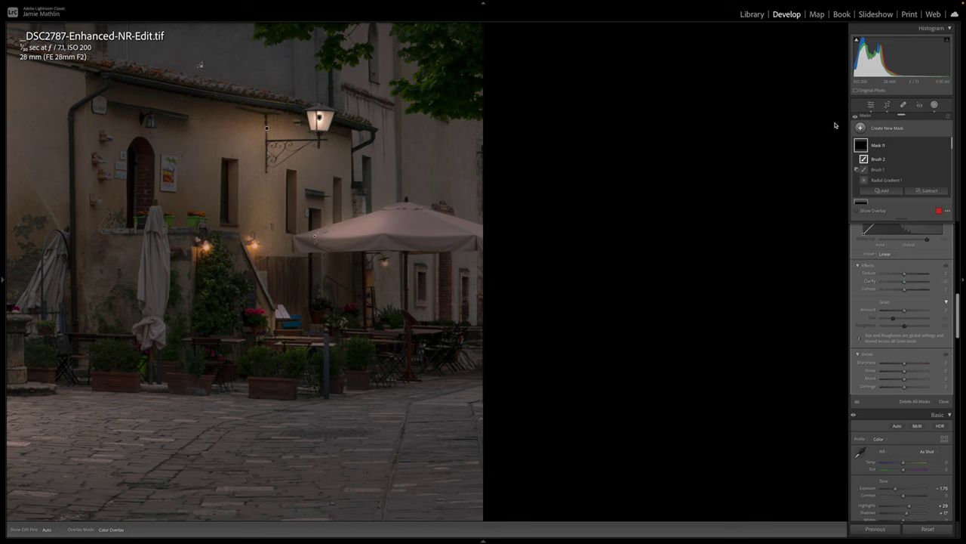
pyautogui.click(880, 136)
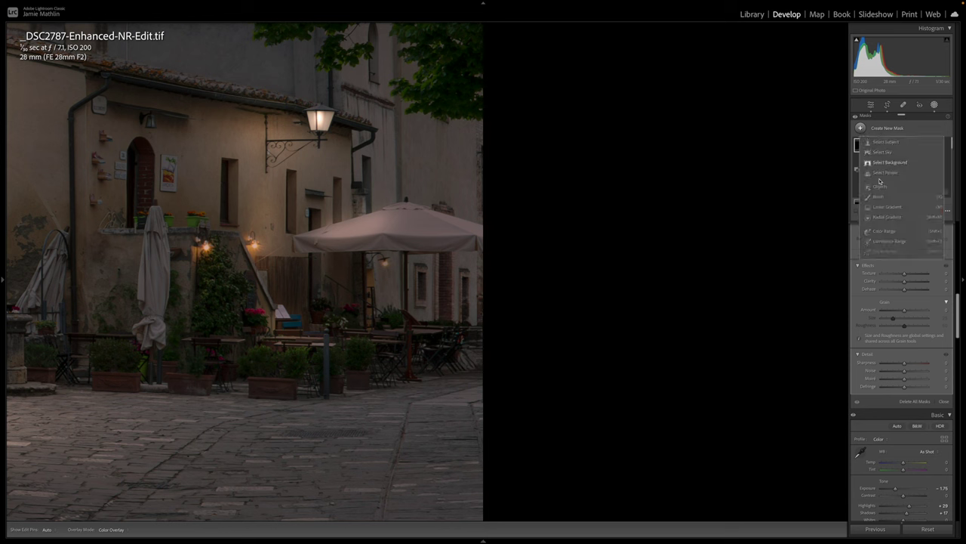
pyautogui.click(880, 222)
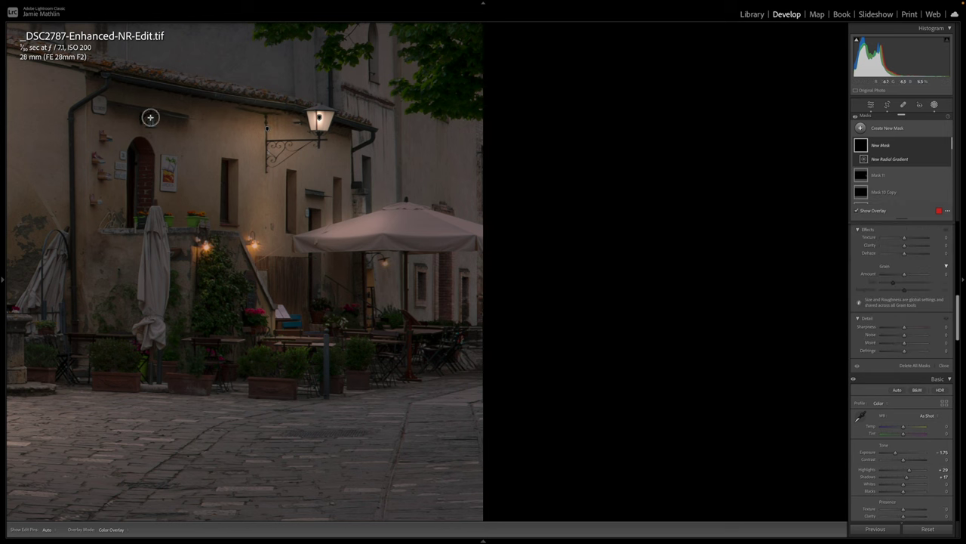
pyautogui.moveTo(150, 117)
pyautogui.mouseDown()
pyautogui.moveTo(152, 136)
pyautogui.moveTo(151, 121)
pyautogui.mouseUp()
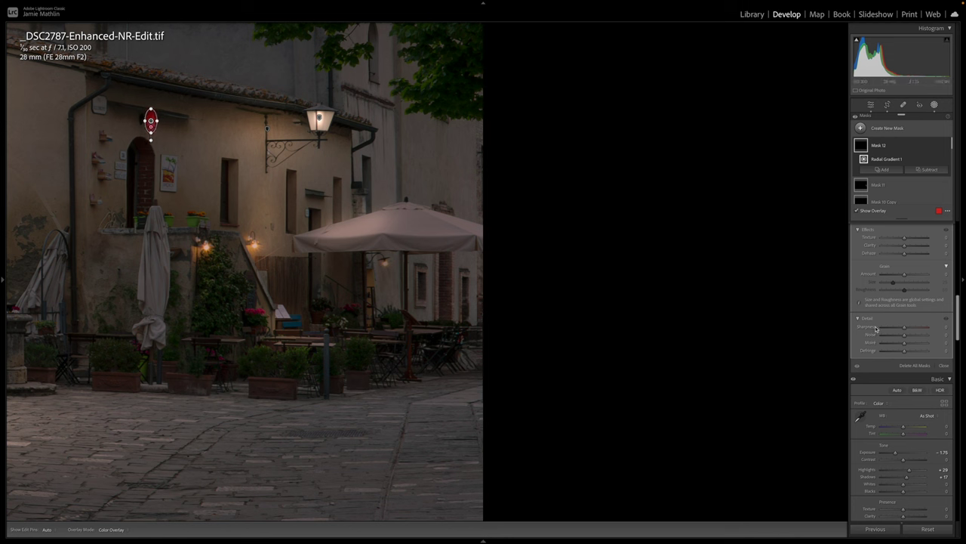
# - Set Mask 12's exposure to 3.60, temperature to 58 and tint to 47 for the small wall lamp
pyautogui.scroll(5, 891, 317)
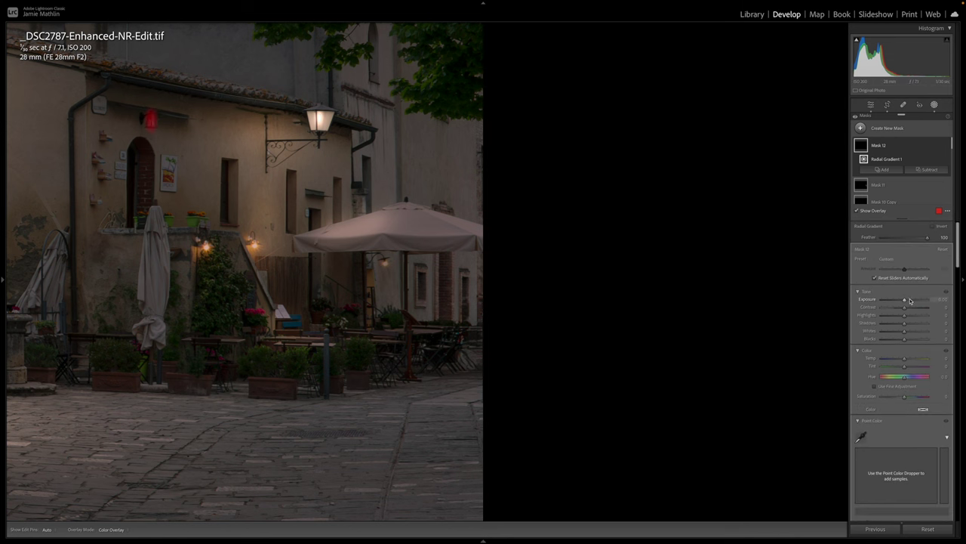
pyautogui.moveTo(910, 301); pyautogui.dragTo(926, 300)
pyautogui.click(912, 367)
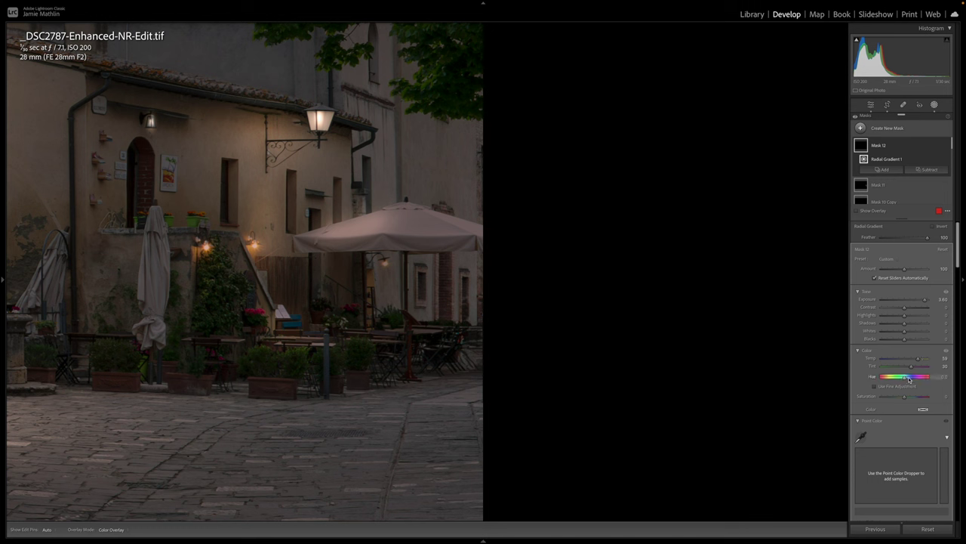
pyautogui.moveTo(912, 367); pyautogui.dragTo(915, 367)
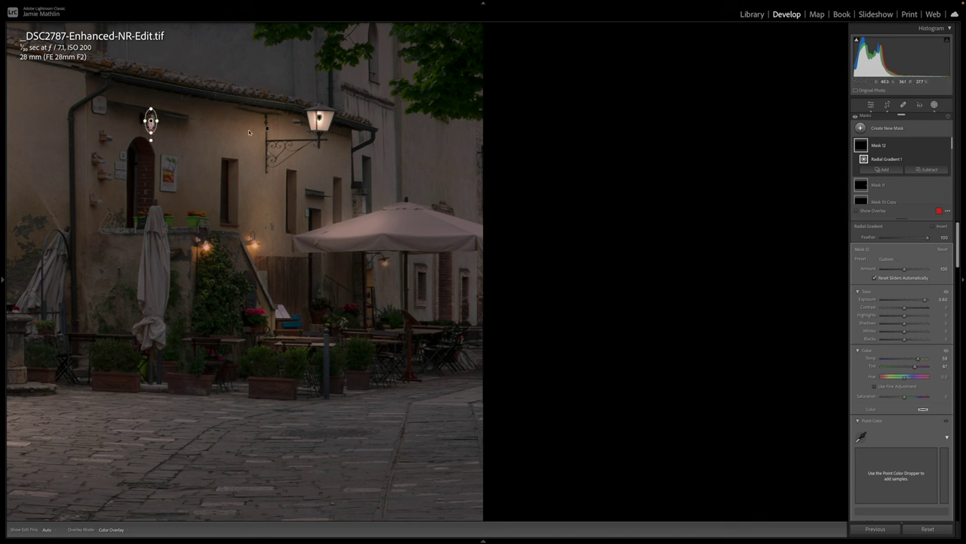
# - Subtract a hard brush from Mask 12 below and beside the wall lamp, with size 4.0, feather 1 and flow 100
pyautogui.click(895, 168)
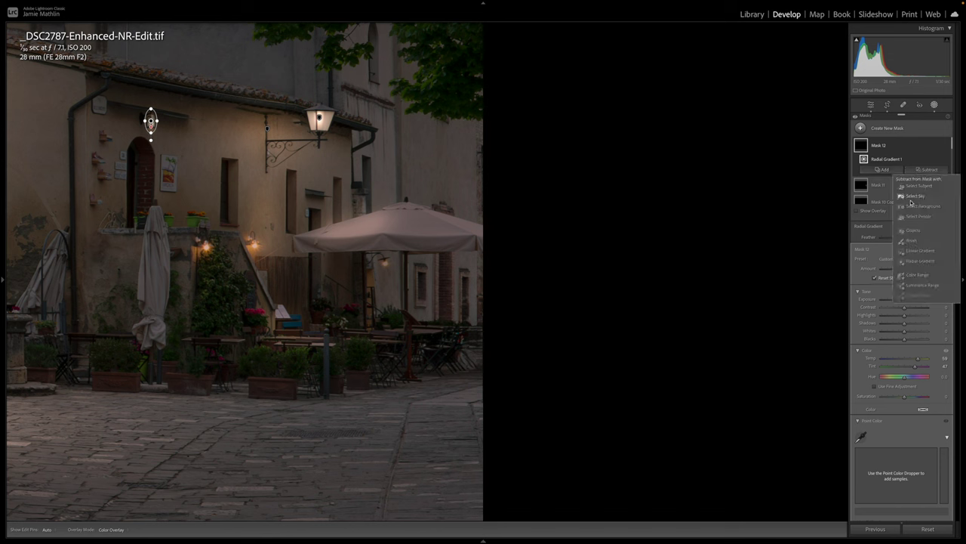
pyautogui.click(913, 234)
pyautogui.moveTo(928, 250); pyautogui.dragTo(821, 246)
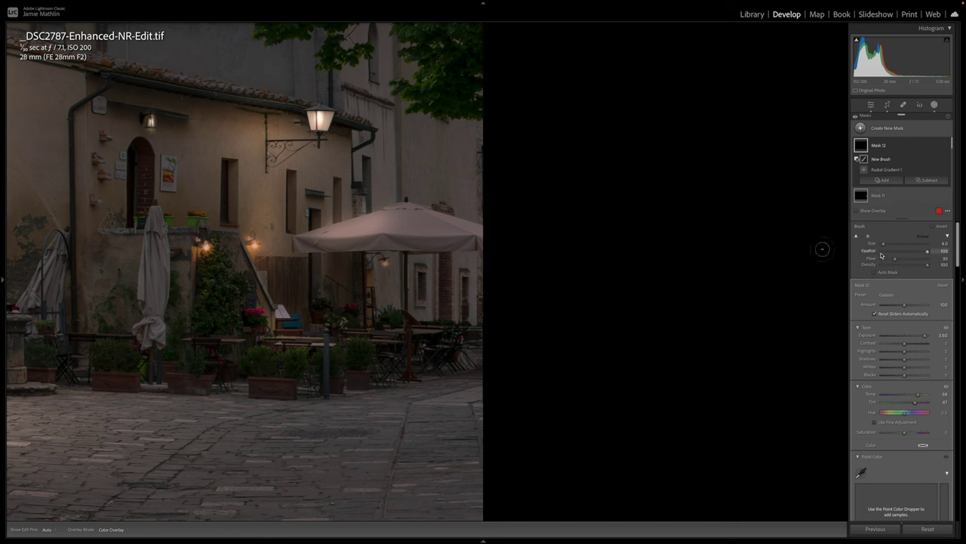
pyautogui.moveTo(895, 261); pyautogui.dragTo(931, 259)
pyautogui.press('h')
pyautogui.press('alt')
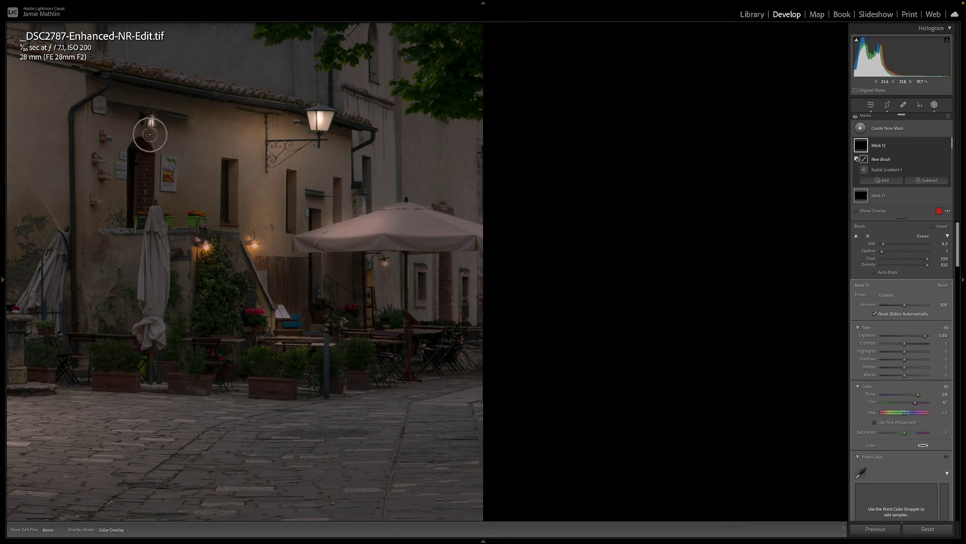
pyautogui.moveTo(155, 135); pyautogui.dragTo(161, 123)
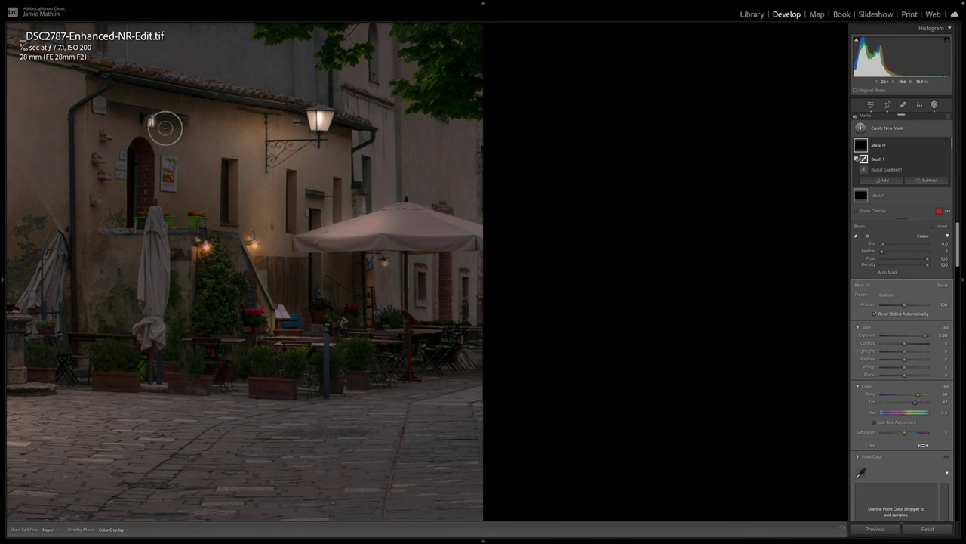
pyautogui.press('h')
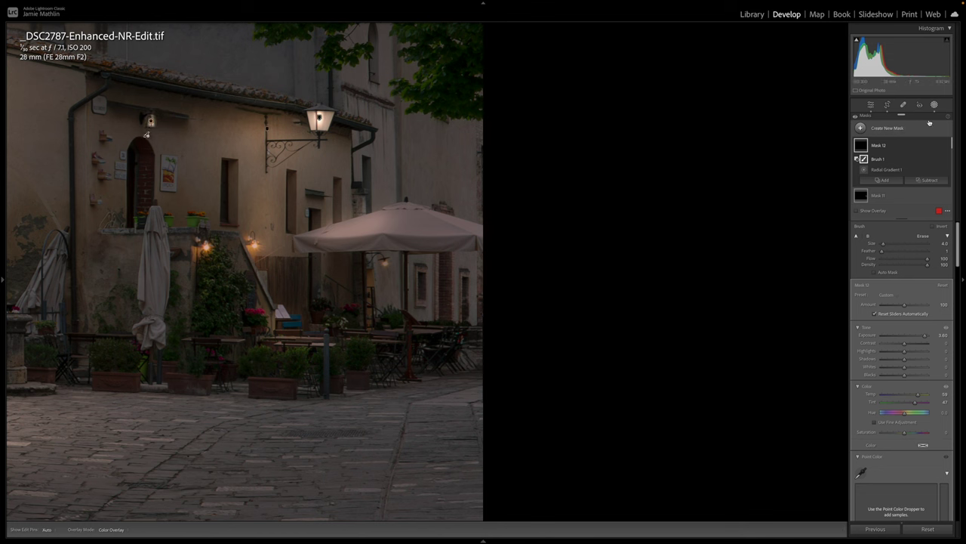
# - Add a brush to Mask 12 with size 6.0, feather 100 and flow 34, painting light on the wall beside the small lamp
pyautogui.click(882, 179)
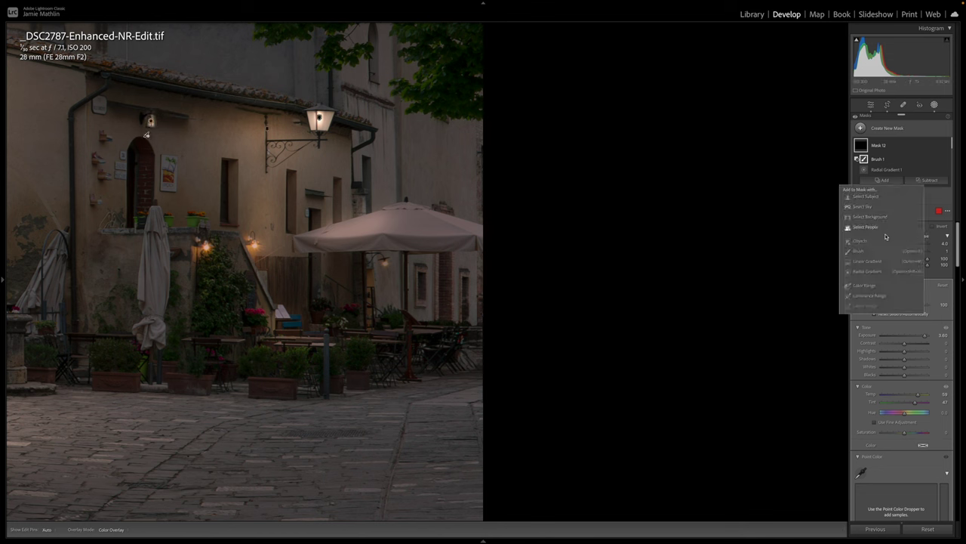
pyautogui.click(879, 252)
pyautogui.doubleClick(879, 252)
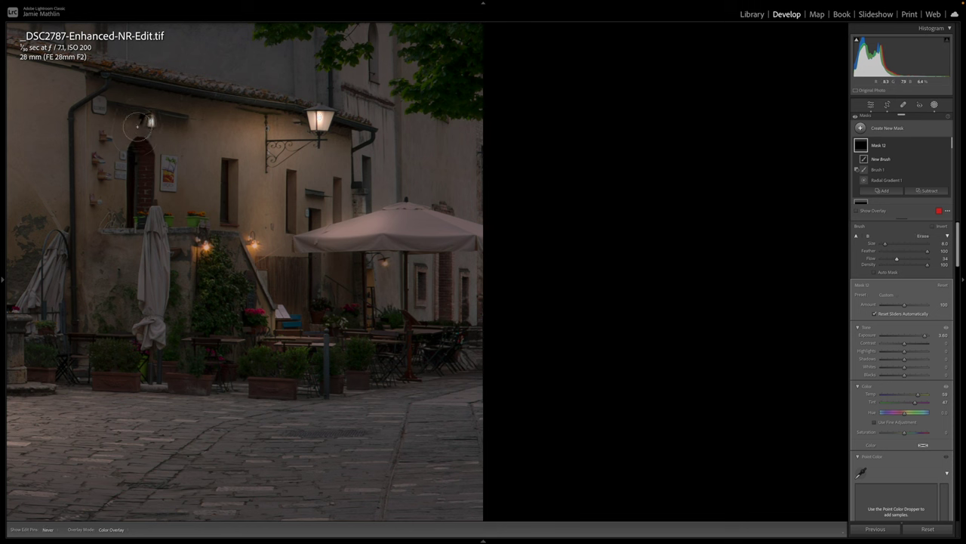
pyautogui.moveTo(133, 113); pyautogui.dragTo(140, 133)
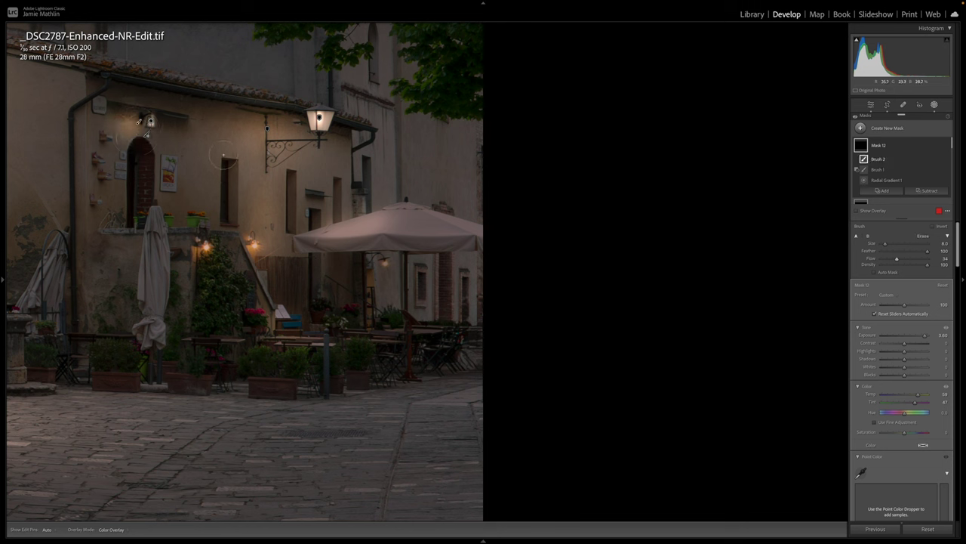
# - Refine the glow around the small wall lamp with Mask 12's subtracting brush, using feather 100 and flow 34
pyautogui.press('h')
pyautogui.press('h')
pyautogui.press('h')
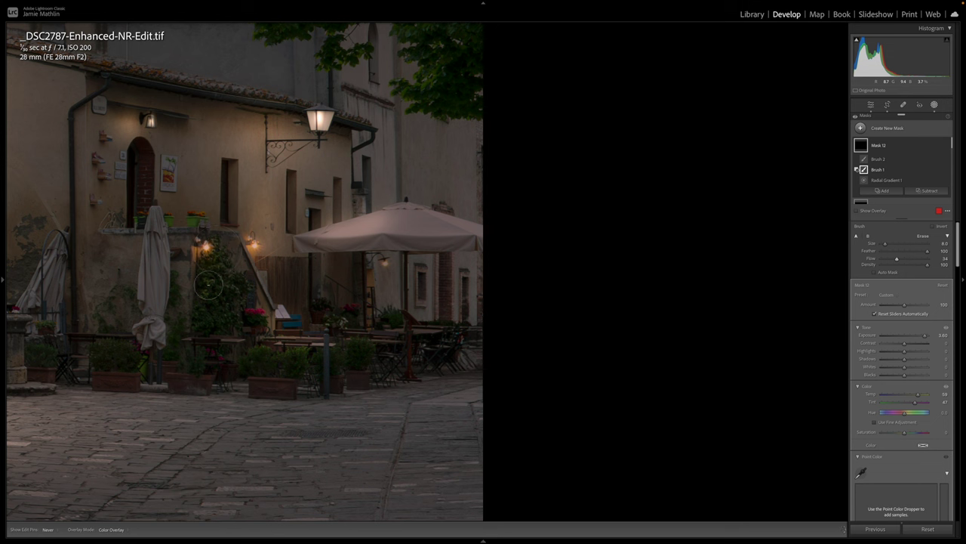
pyautogui.press('h')
pyautogui.press('h')
pyautogui.press('h')
pyautogui.press('[')
pyautogui.press('h')
pyautogui.press(']')
pyautogui.press('h')
pyautogui.press('h')
pyautogui.press('h')
pyautogui.press('h')
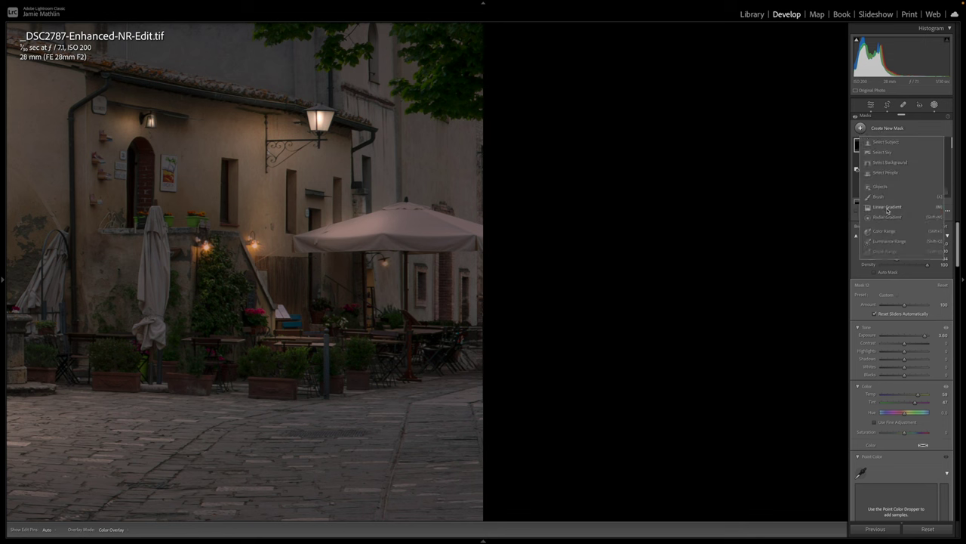
# - Create a radial gradient mask around the lit corner beneath the parasol, with exposure 0.81 and raised highlights
pyautogui.hotkey('shift', 'm')
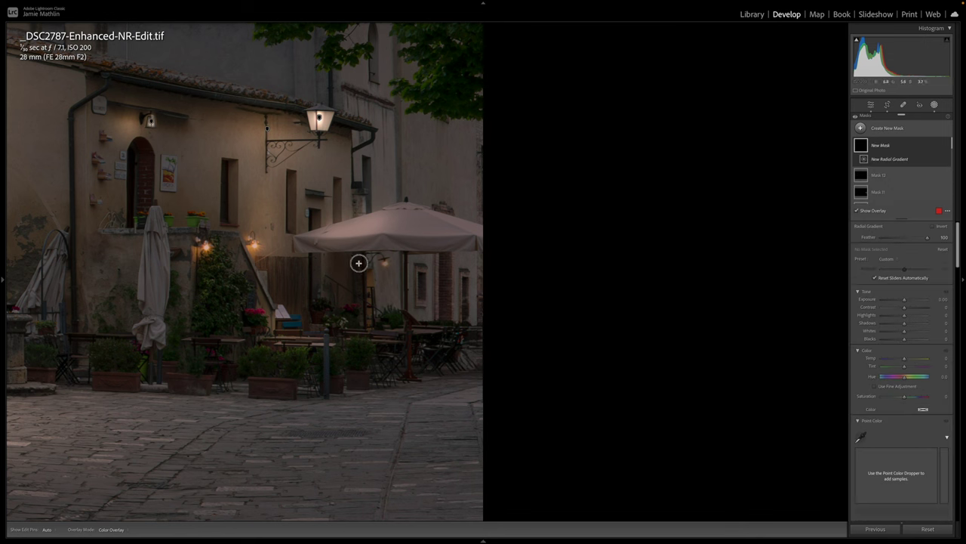
pyautogui.moveTo(359, 262); pyautogui.dragTo(391, 300)
pyautogui.moveTo(358, 265); pyautogui.dragTo(363, 269)
pyautogui.moveTo(904, 300); pyautogui.dragTo(915, 316)
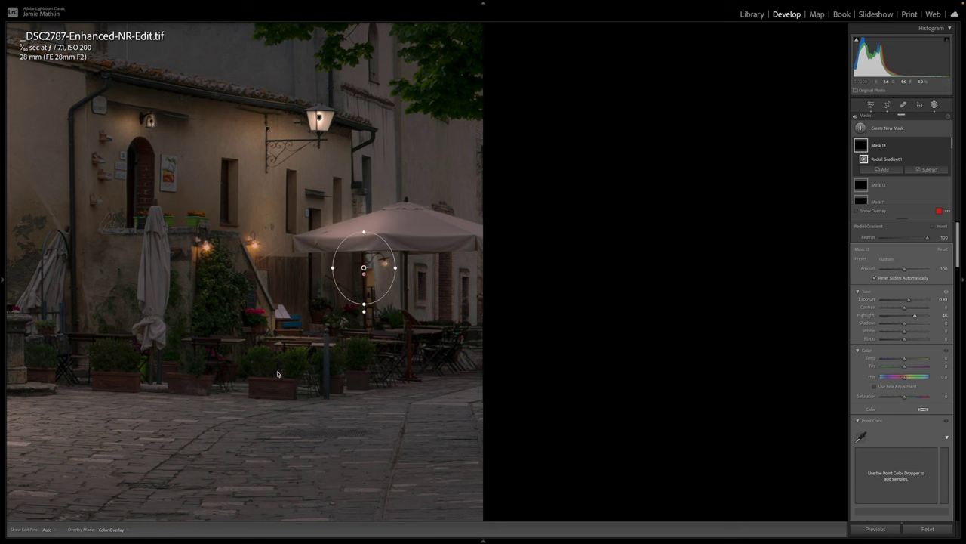
# - Add a brush with feather 100 and flow 28 to Mask 5 and extend its warm light across the paving toward the stone benches
pyautogui.moveTo(6, 273)
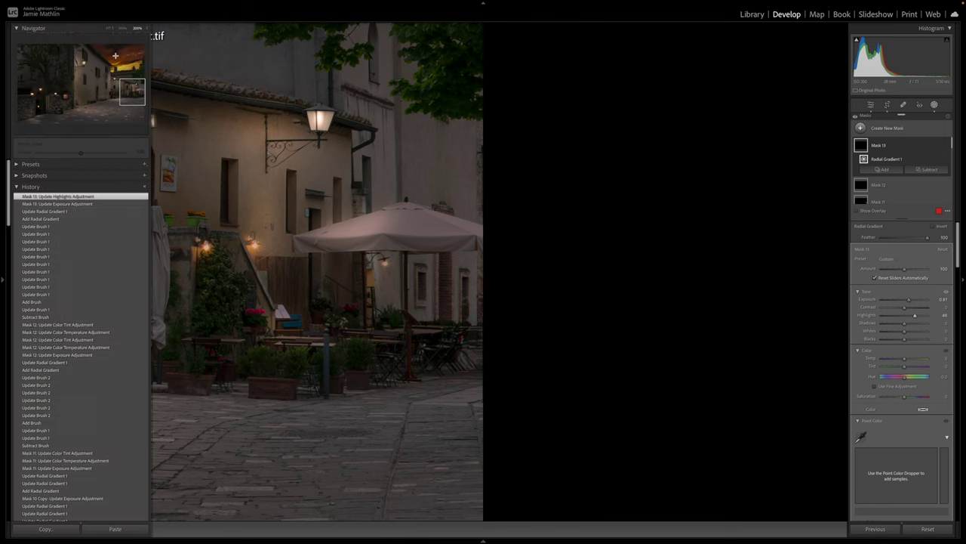
pyautogui.click(108, 31)
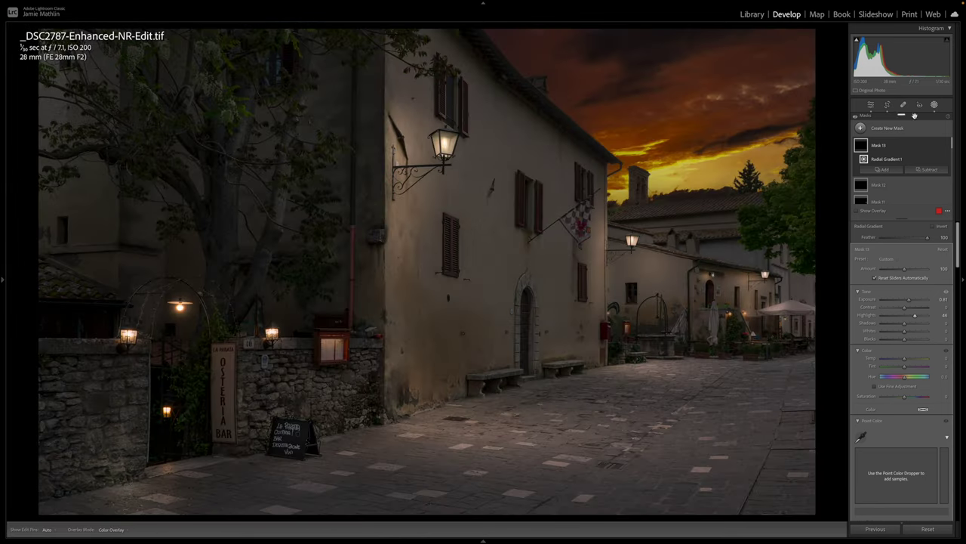
pyautogui.click(886, 129)
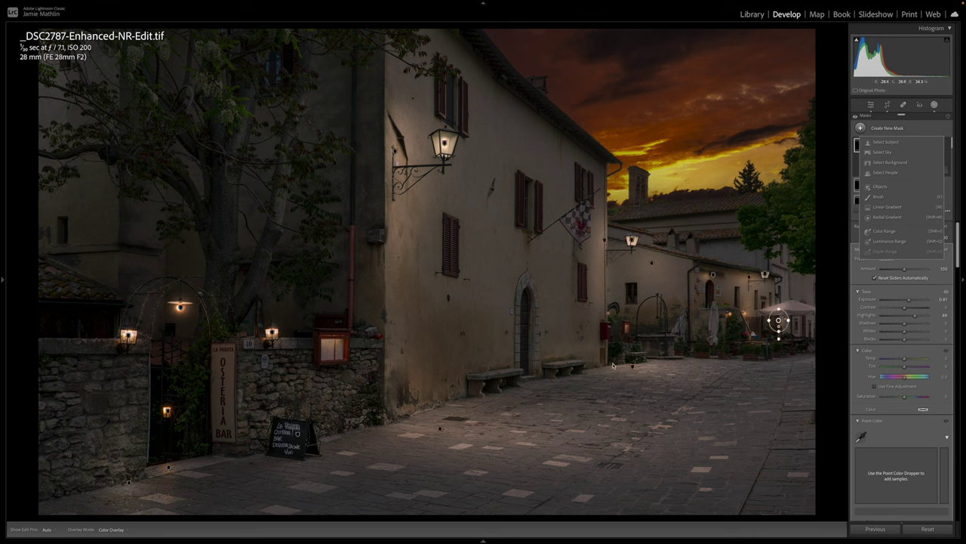
pyautogui.hotkey('shift', 'm')
pyautogui.click(441, 430)
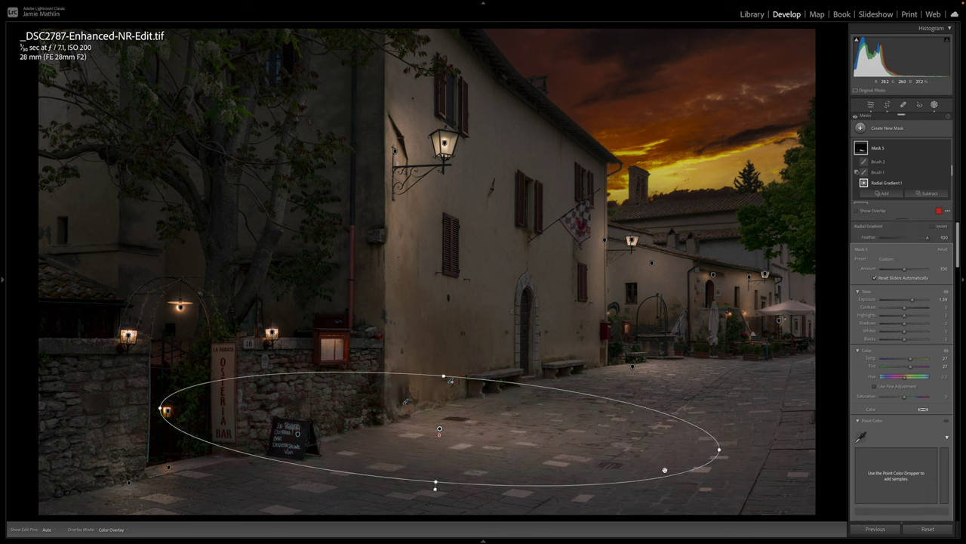
pyautogui.click(897, 195)
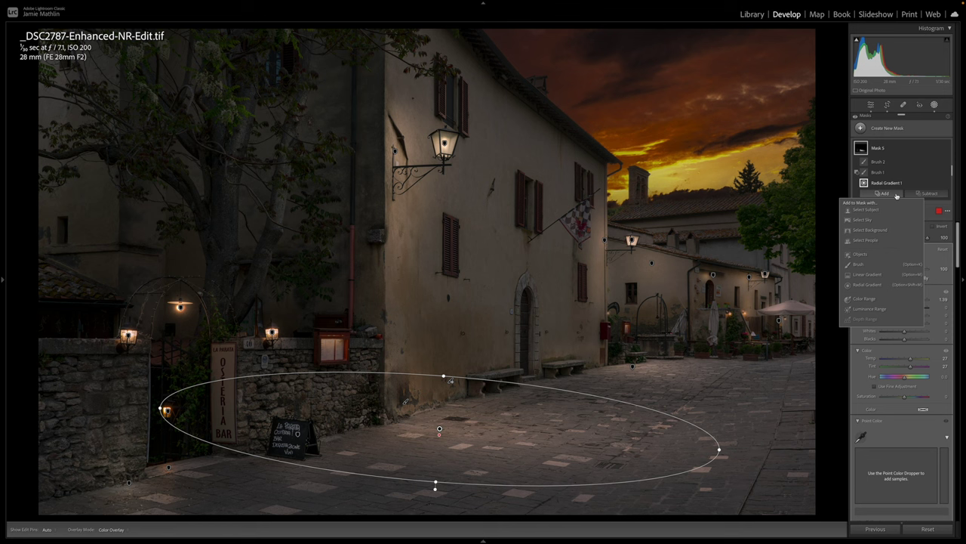
pyautogui.click(861, 264)
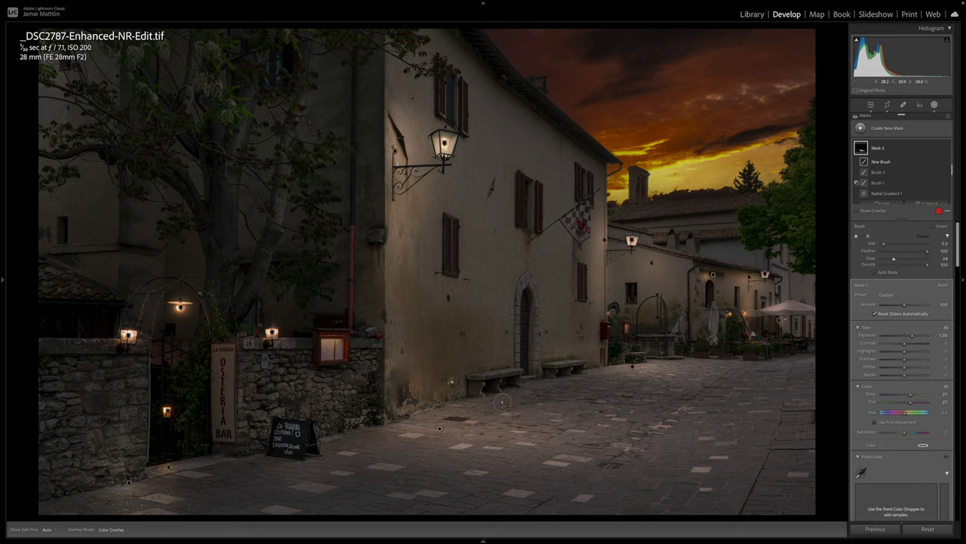
pyautogui.press('h')
pyautogui.scroll(5, 483, 393)
pyautogui.press('alt')
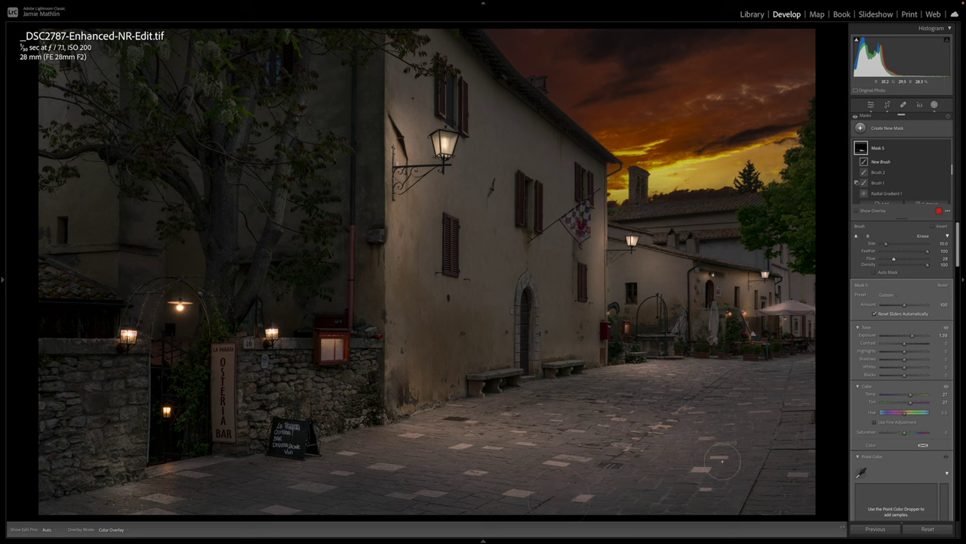
pyautogui.moveTo(721, 476); pyautogui.dragTo(573, 373)
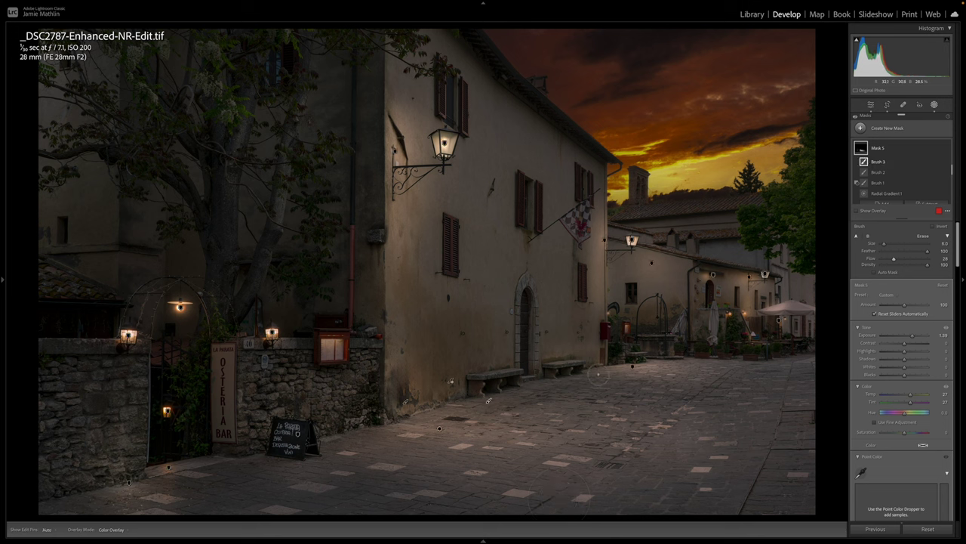
pyautogui.press('h')
pyautogui.press('h')
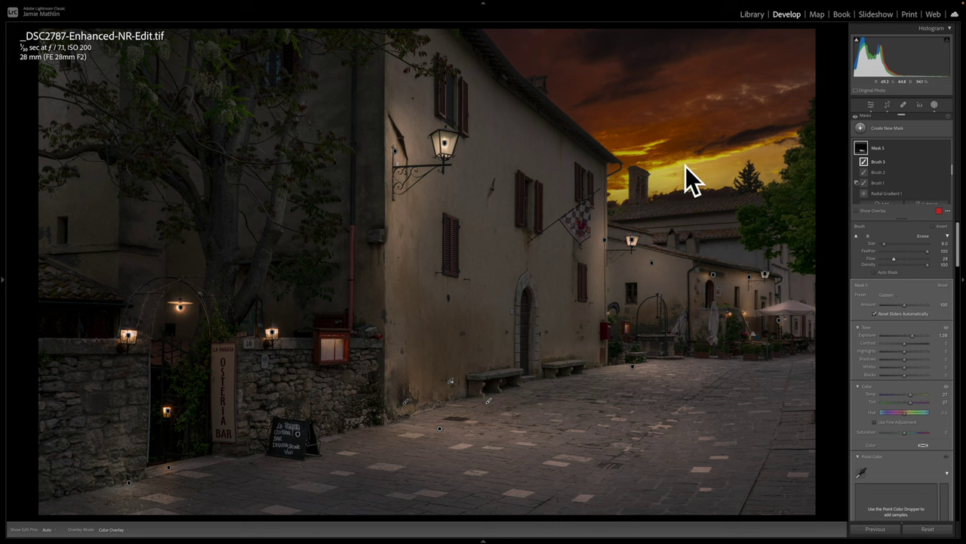
# - Create a wide radial gradient mask over the bright sunset behind the tower, tilted upward toward the tree and enlarged vertically
pyautogui.click(888, 128)
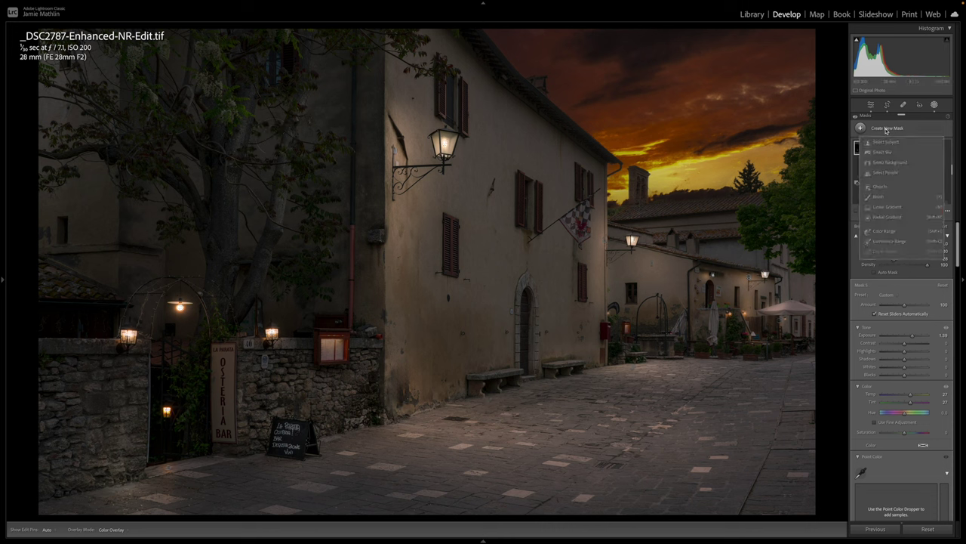
pyautogui.click(889, 217)
pyautogui.moveTo(665, 160); pyautogui.dragTo(787, 195)
pyautogui.moveTo(803, 159); pyautogui.dragTo(793, 130)
pyautogui.moveTo(668, 159); pyautogui.dragTo(691, 165)
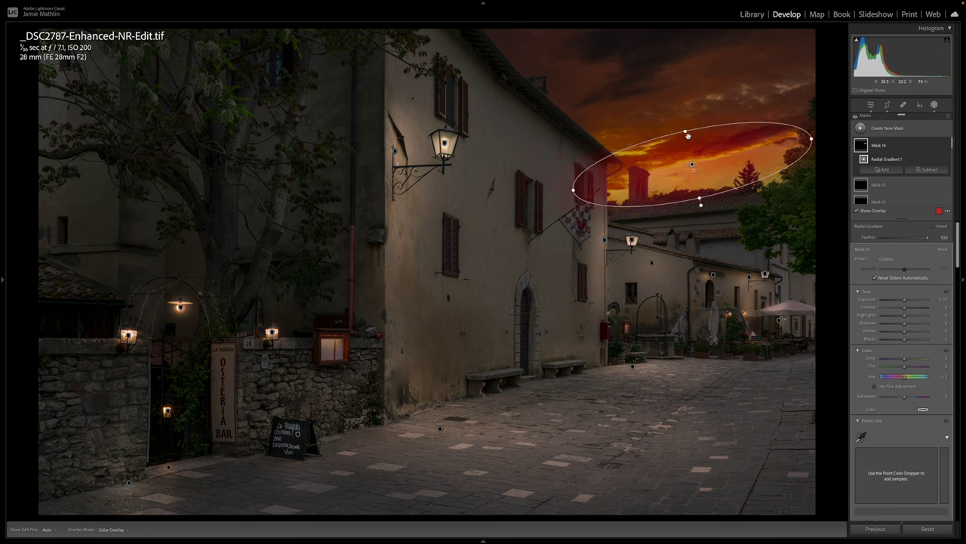
pyautogui.moveTo(682, 129); pyautogui.dragTo(682, 117)
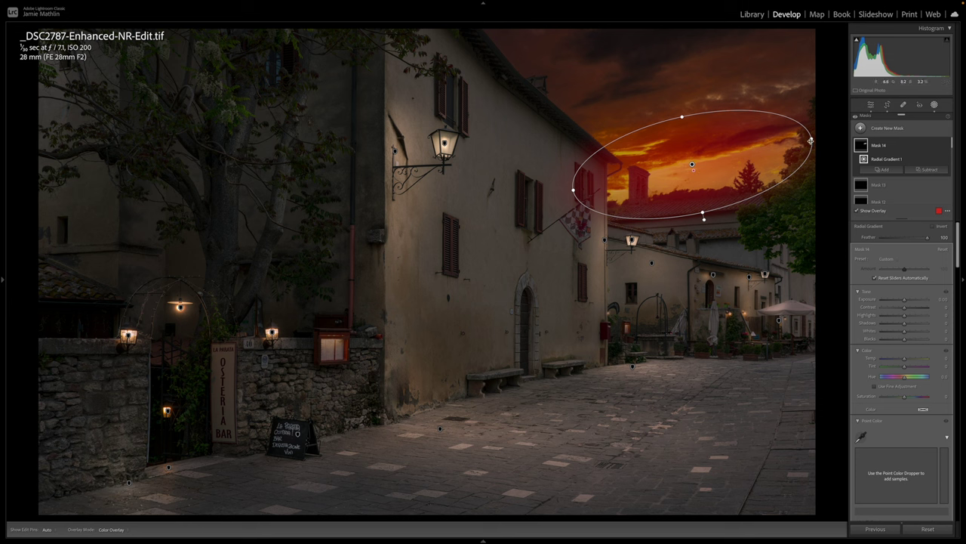
pyautogui.moveTo(805, 151); pyautogui.dragTo(816, 134)
# - Set the sunset mask's exposure to 1.25, contrast to 2 and highlights to 16
pyautogui.moveTo(910, 300); pyautogui.dragTo(912, 300)
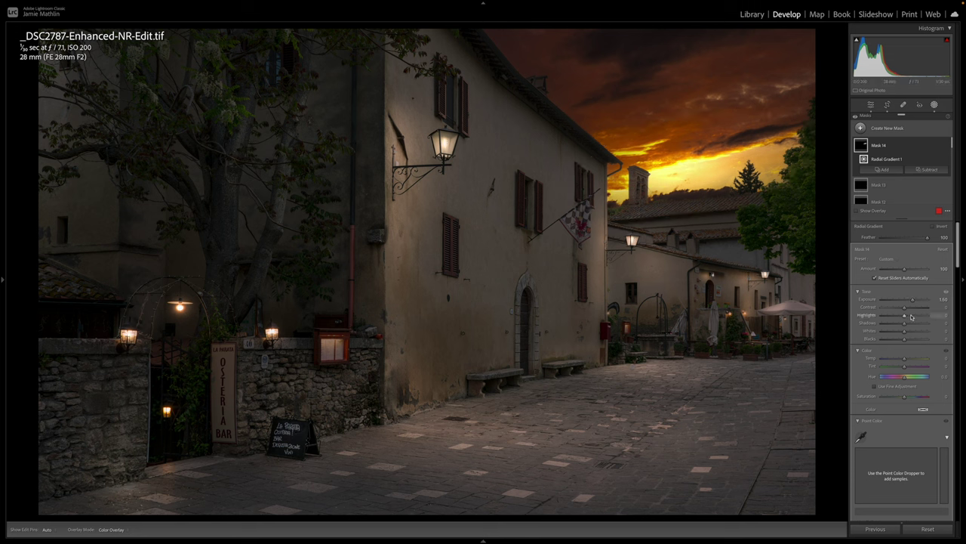
pyautogui.moveTo(905, 315); pyautogui.dragTo(910, 301)
pyautogui.moveTo(906, 309); pyautogui.dragTo(906, 310)
pyautogui.scroll(-8, 905, 332)
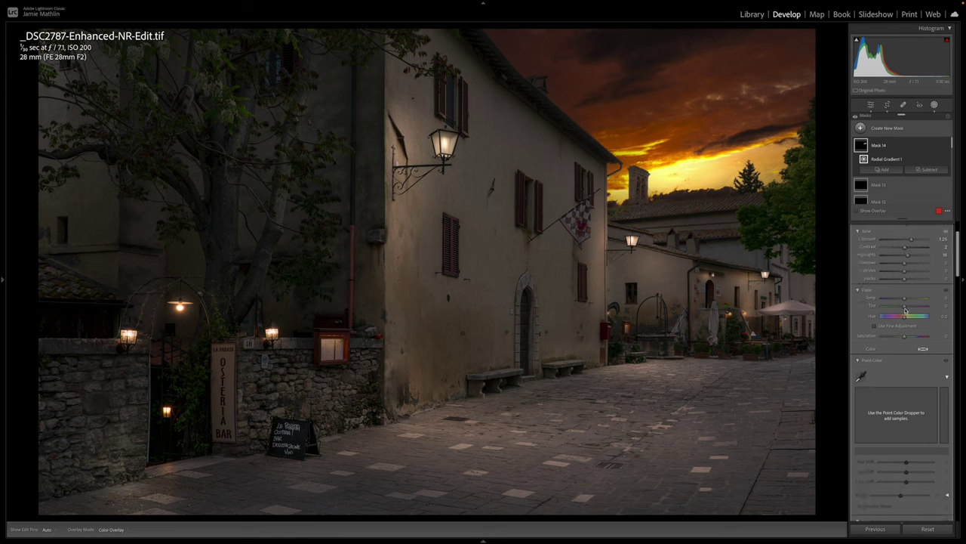
# - Set the sunset mask's clarity to 33 and intersect the mask with the sky selection
pyautogui.scroll(-3, 904, 369)
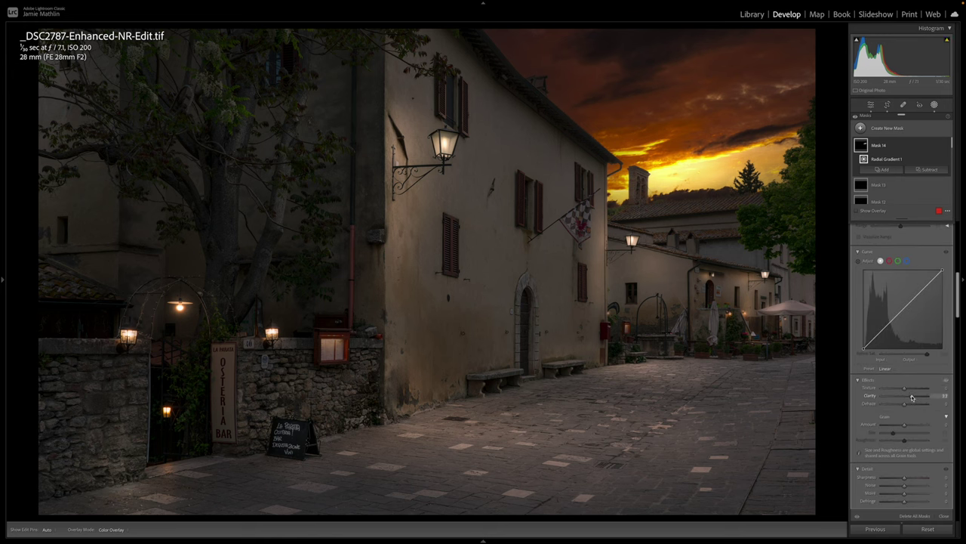
pyautogui.moveTo(616, 157)
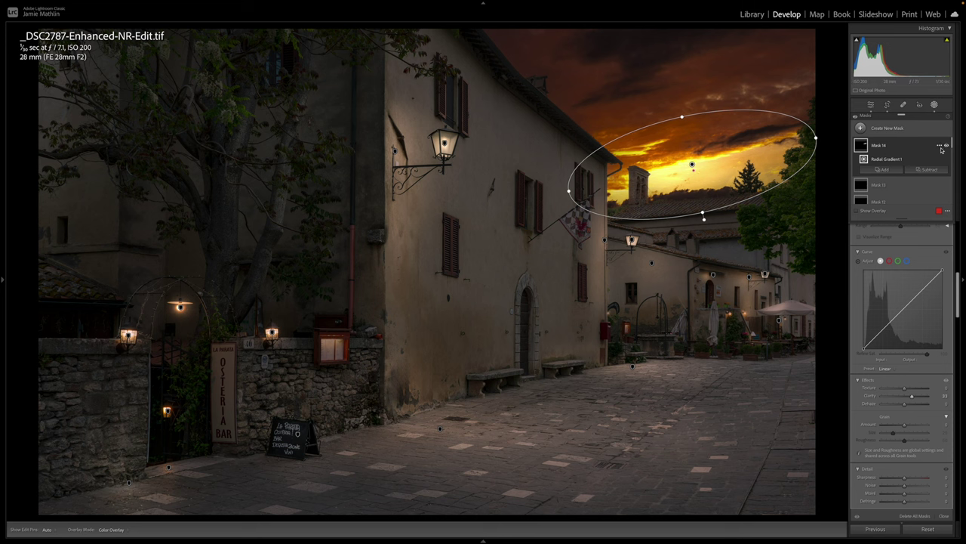
pyautogui.click(940, 148)
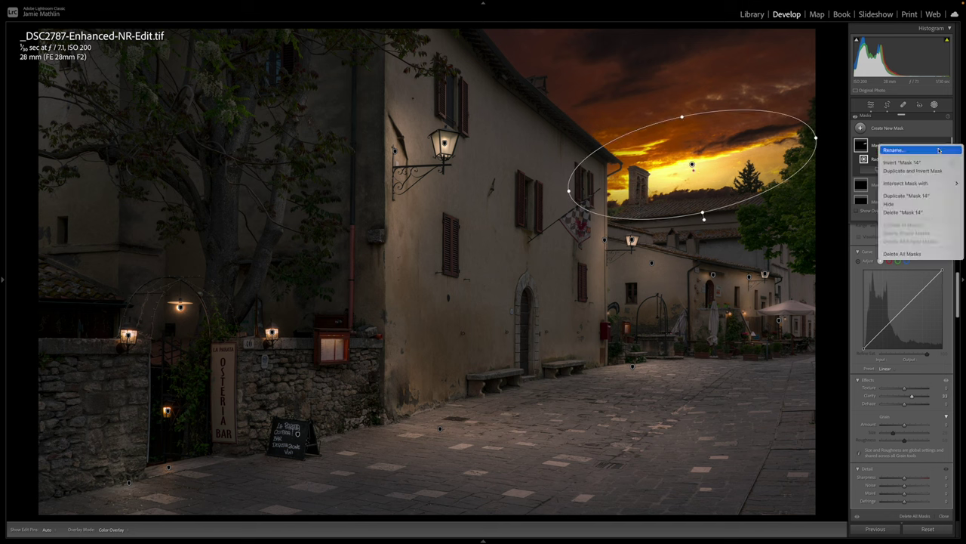
pyautogui.moveTo(921, 183)
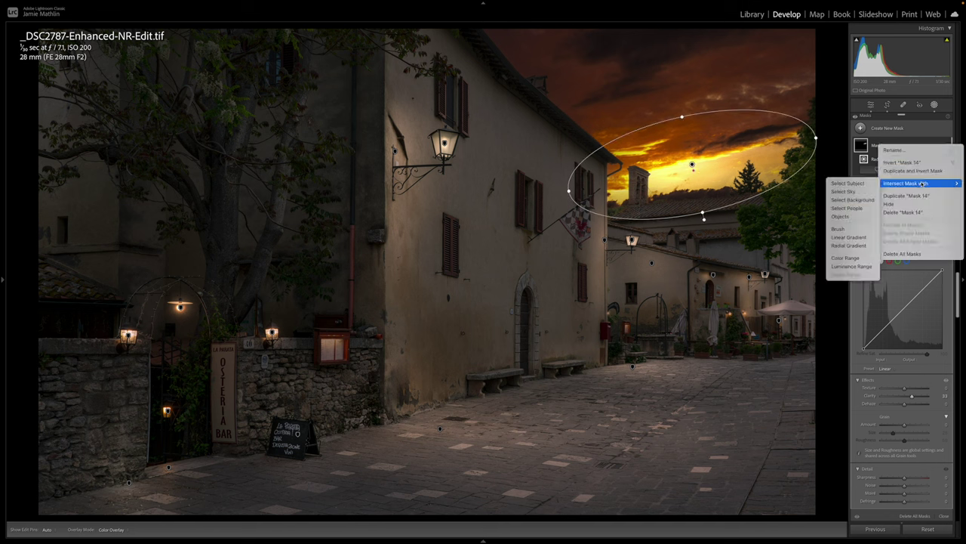
pyautogui.click(858, 192)
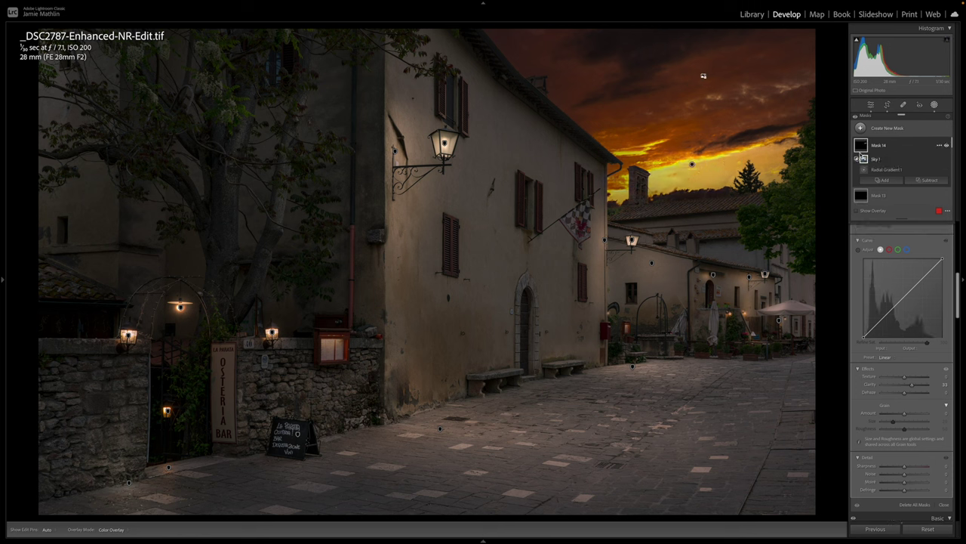
# - Set the sunset mask's exposure to 1.84, contrast to 23 and highlights to 37
pyautogui.moveTo(866, 148)
pyautogui.click(887, 169)
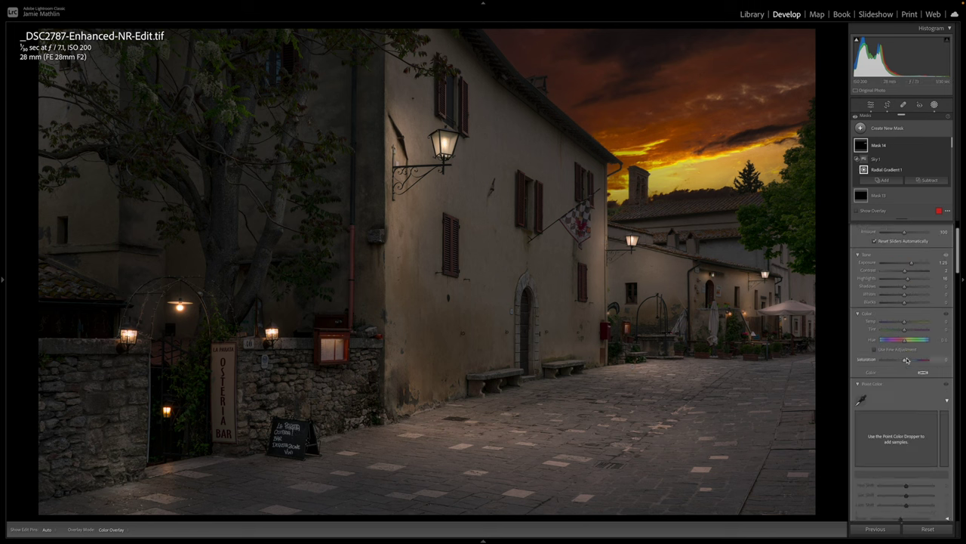
pyautogui.moveTo(914, 301); pyautogui.dragTo(912, 318)
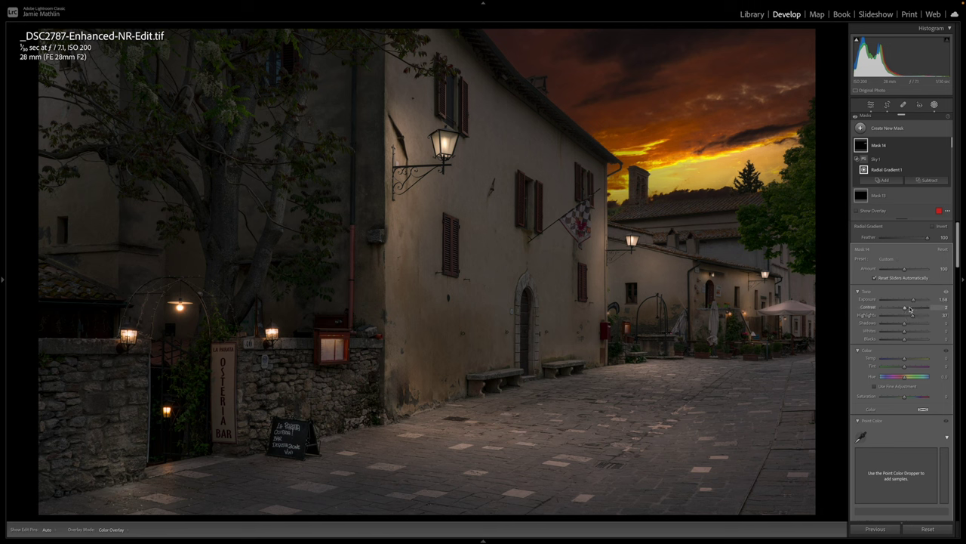
pyautogui.moveTo(905, 307); pyautogui.dragTo(916, 303)
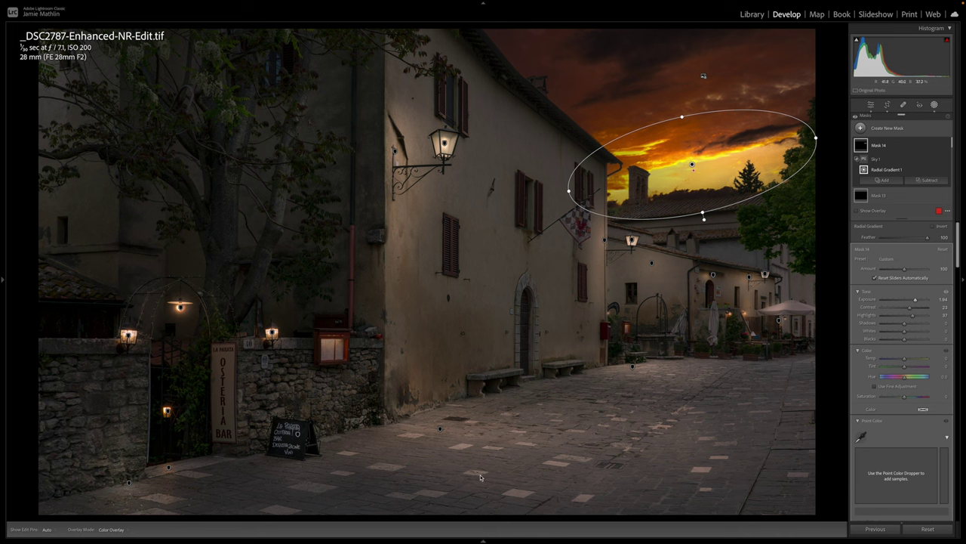
# - Create a linear gradient mask descending from the photo's upper edge to the large wall lantern, with exposure -0.95
pyautogui.click(883, 180)
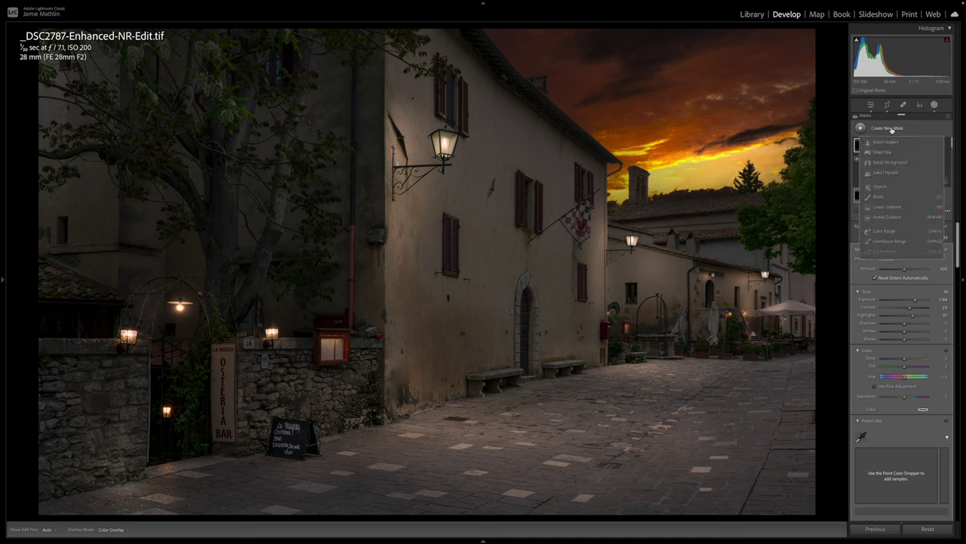
pyautogui.click(887, 207)
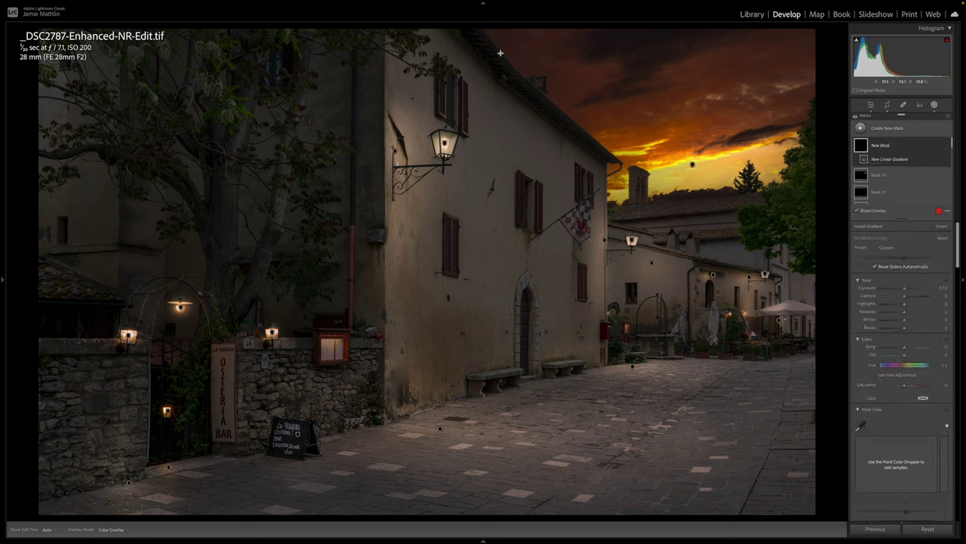
pyautogui.moveTo(450, 37); pyautogui.dragTo(445, 121)
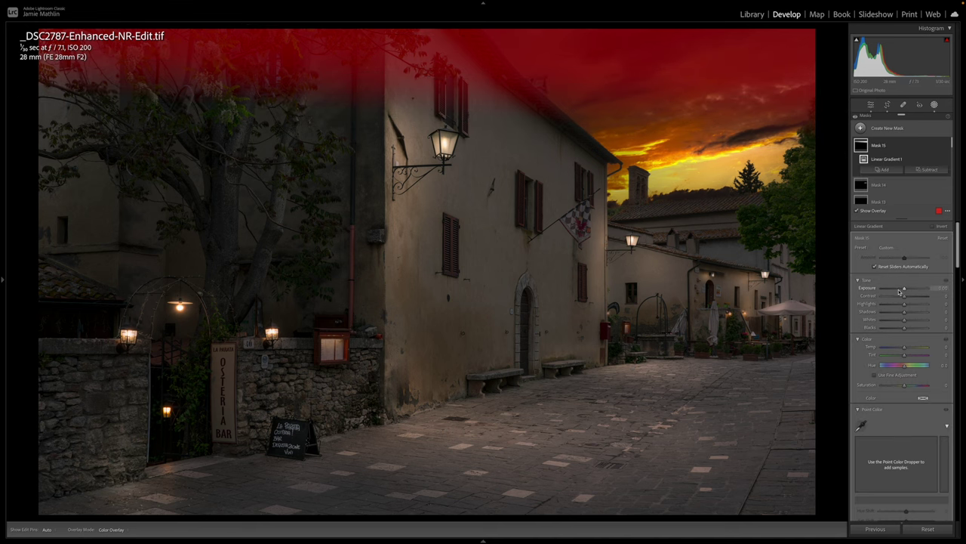
pyautogui.moveTo(904, 288); pyautogui.dragTo(898, 291)
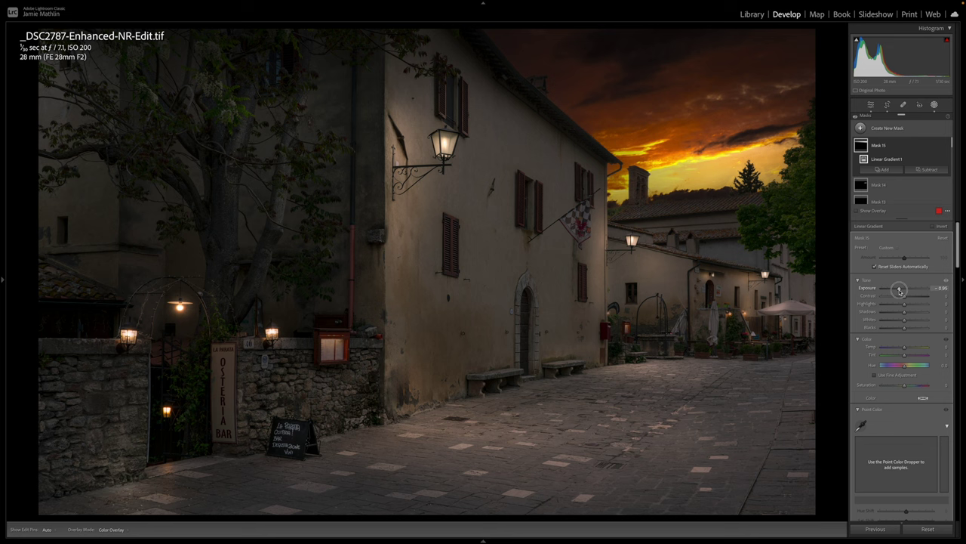
pyautogui.moveTo(899, 290); pyautogui.dragTo(899, 290)
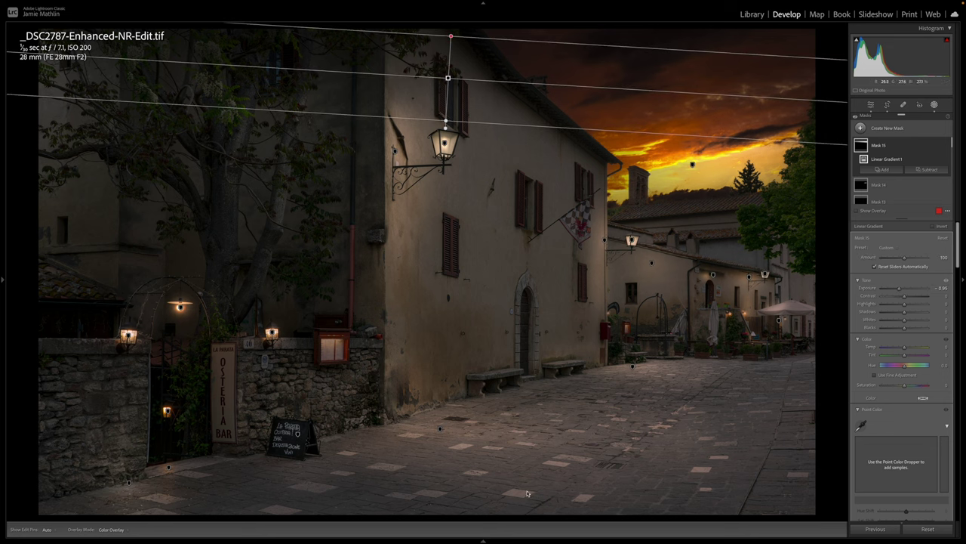
# - Create a linear gradient mask rising from the photo's lower edge over the foreground paving, with exposure -0.38
pyautogui.click(883, 128)
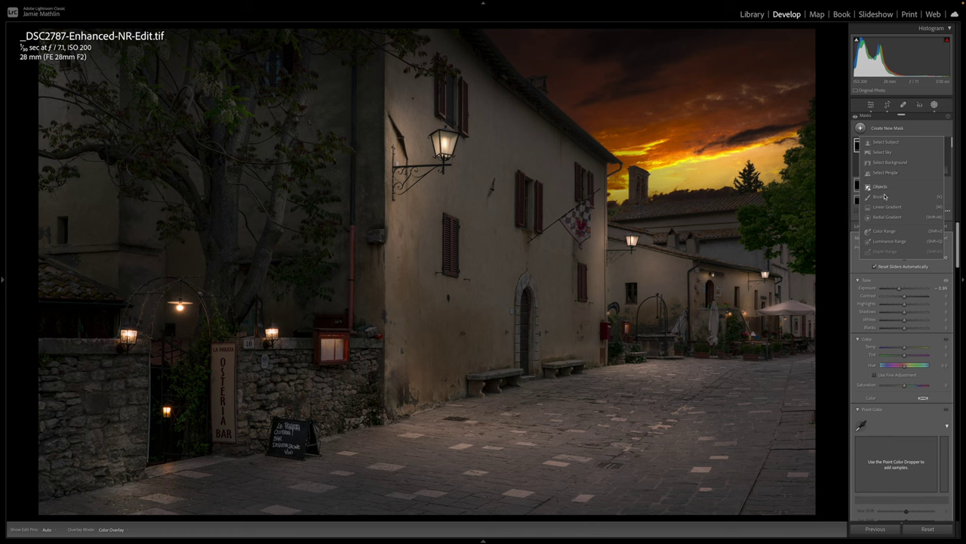
pyautogui.click(887, 206)
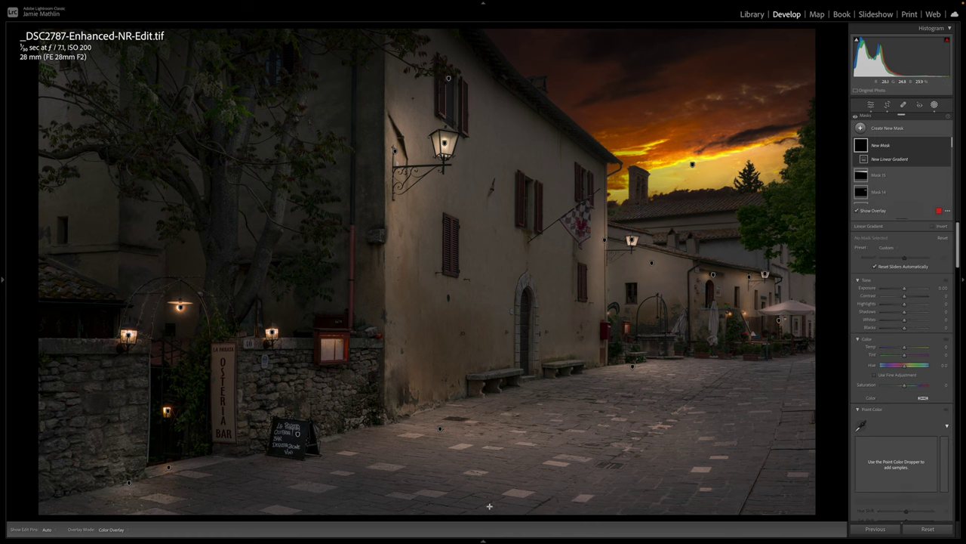
pyautogui.moveTo(490, 506); pyautogui.dragTo(481, 433)
pyautogui.moveTo(901, 290); pyautogui.dragTo(903, 290)
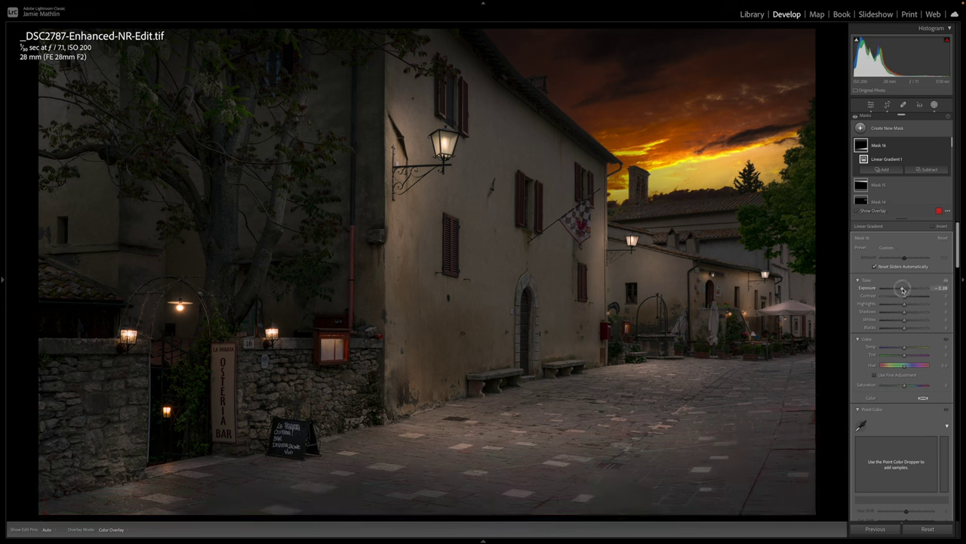
pyautogui.moveTo(903, 289); pyautogui.dragTo(902, 289)
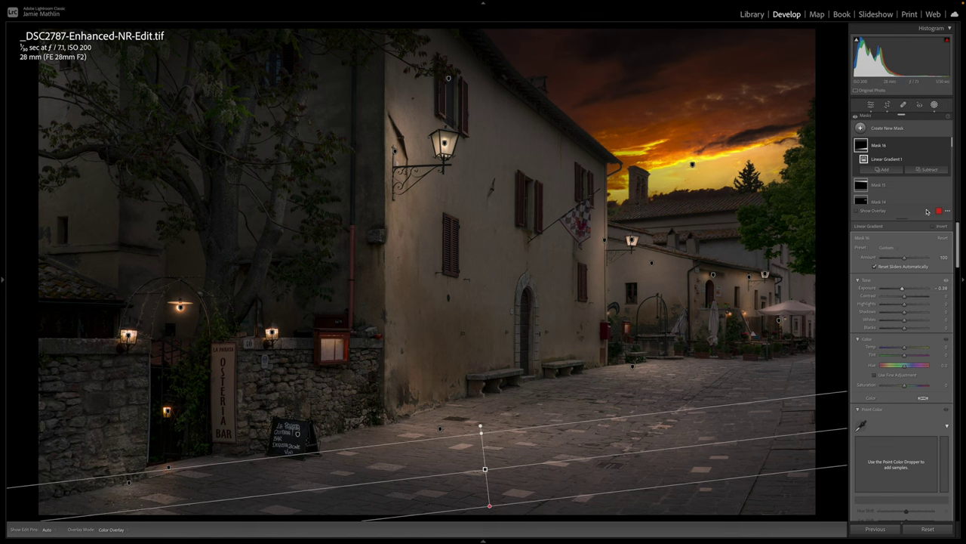
# - Leave masking and add a post-crop vignette with amount -17 and feather 100
pyautogui.click(935, 105)
pyautogui.scroll(-15, 908, 227)
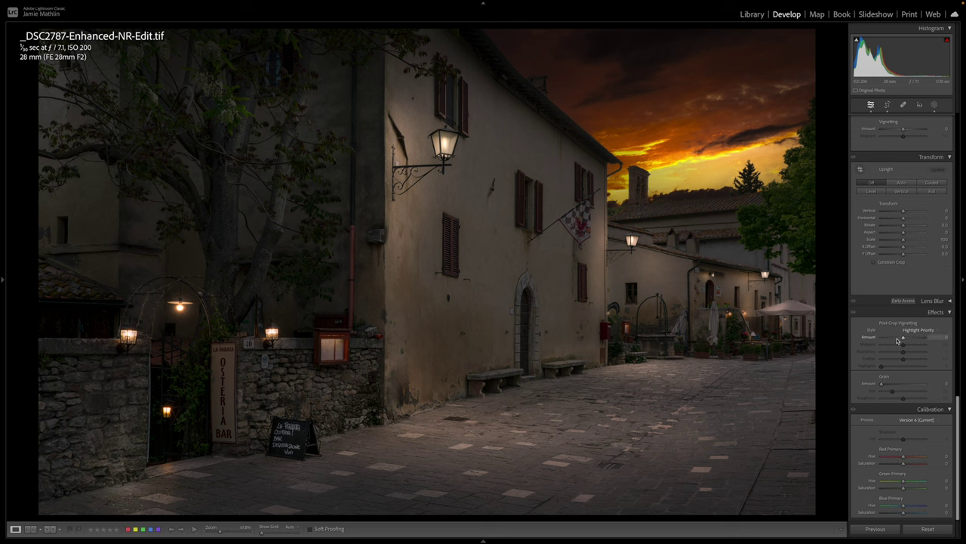
pyautogui.moveTo(891, 341); pyautogui.dragTo(899, 339)
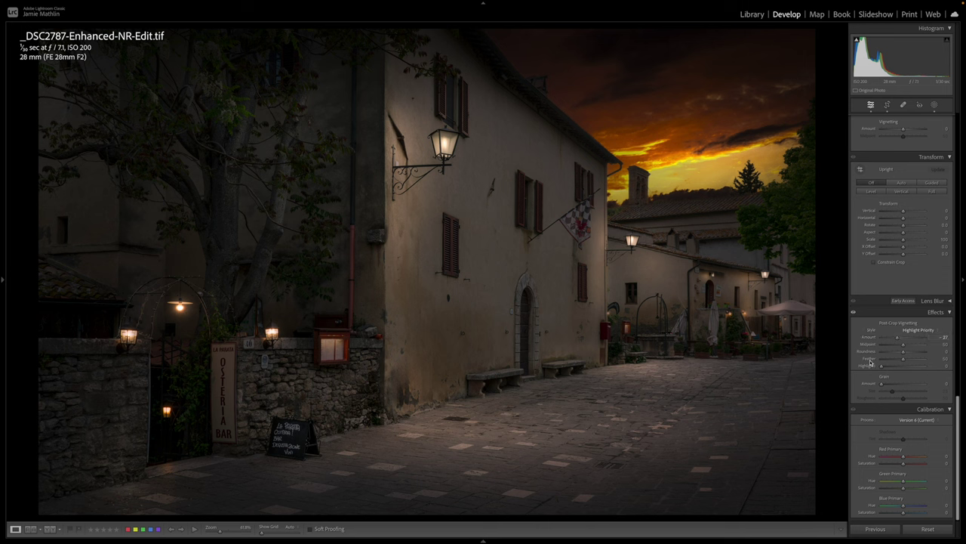
pyautogui.moveTo(902, 360); pyautogui.dragTo(961, 360)
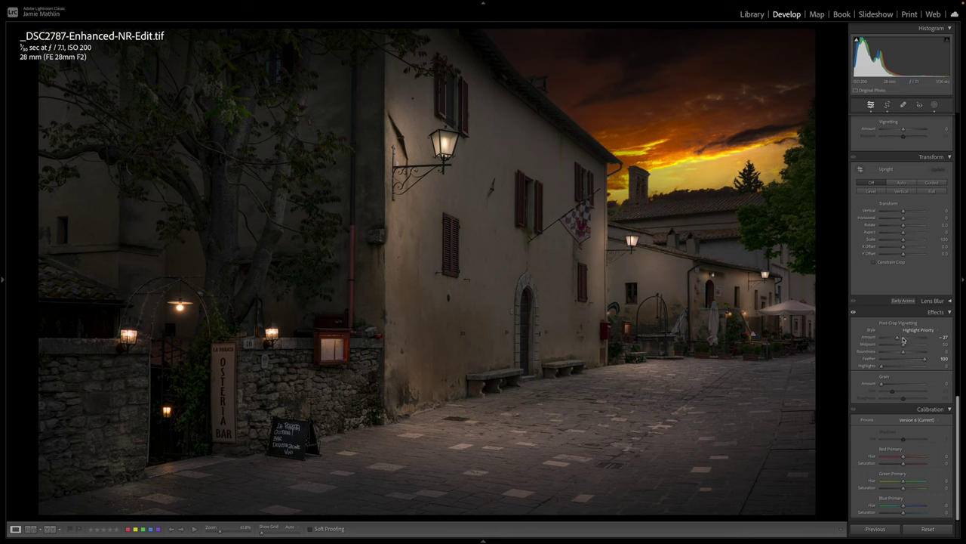
pyautogui.moveTo(899, 340); pyautogui.dragTo(901, 339)
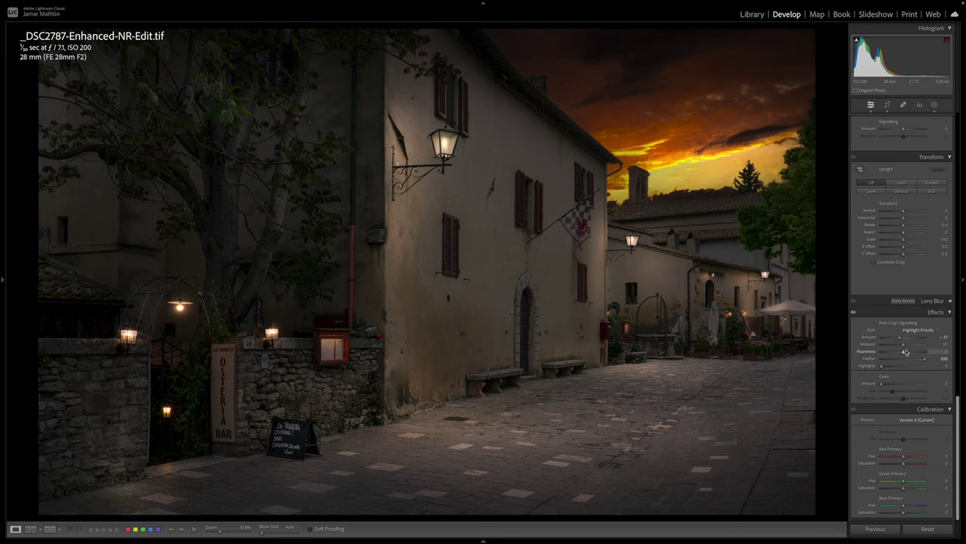
# - Set the whole photo's exposure to -1.50 and shadows to 23
pyautogui.scroll(10, 903, 346)
pyautogui.scroll(8, 906, 352)
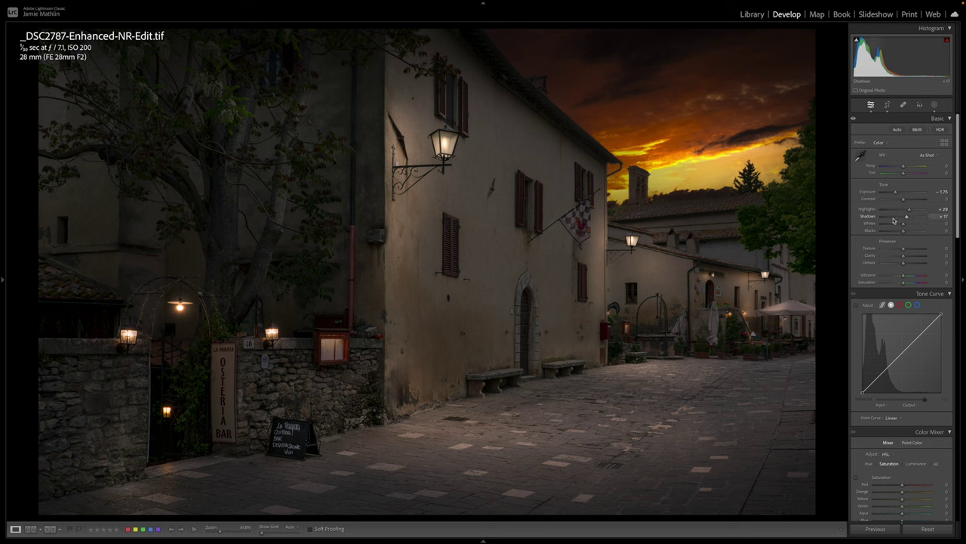
pyautogui.moveTo(895, 192); pyautogui.dragTo(908, 219)
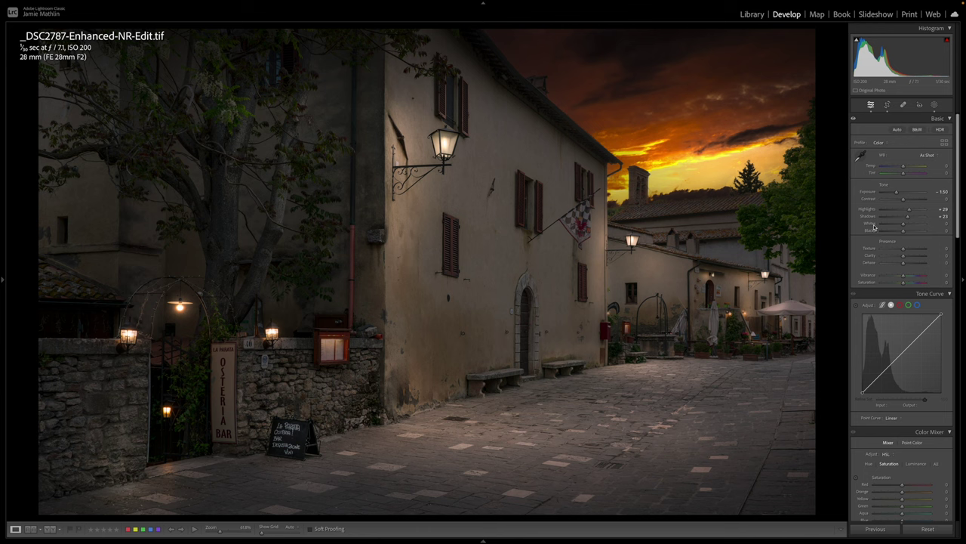
# - Using the clipping preview, set the photo's whites to -11 and blacks to 23; set contrast to 8 and exposure to -1.15
pyautogui.press('alt')
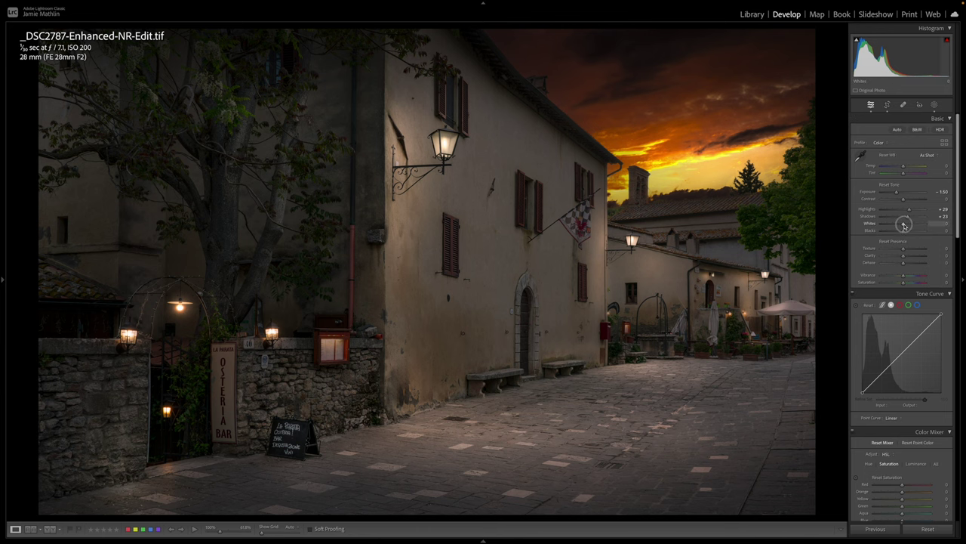
pyautogui.moveTo(903, 225)
pyautogui.mouseDown()
pyautogui.moveTo(880, 225)
pyautogui.moveTo(914, 225)
pyautogui.moveTo(902, 231)
pyautogui.mouseUp()
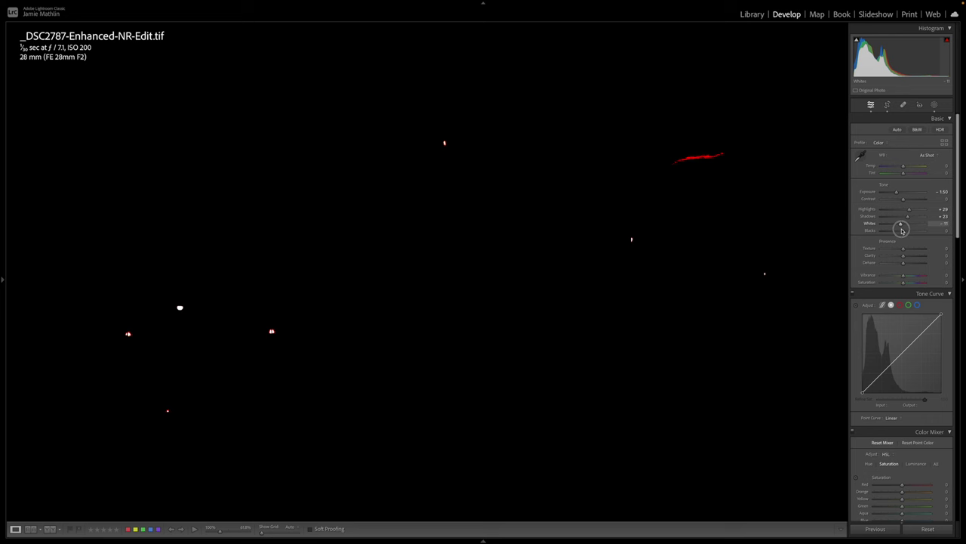
pyautogui.moveTo(903, 230)
pyautogui.mouseDown()
pyautogui.moveTo(894, 234)
pyautogui.moveTo(909, 234)
pyautogui.mouseUp()
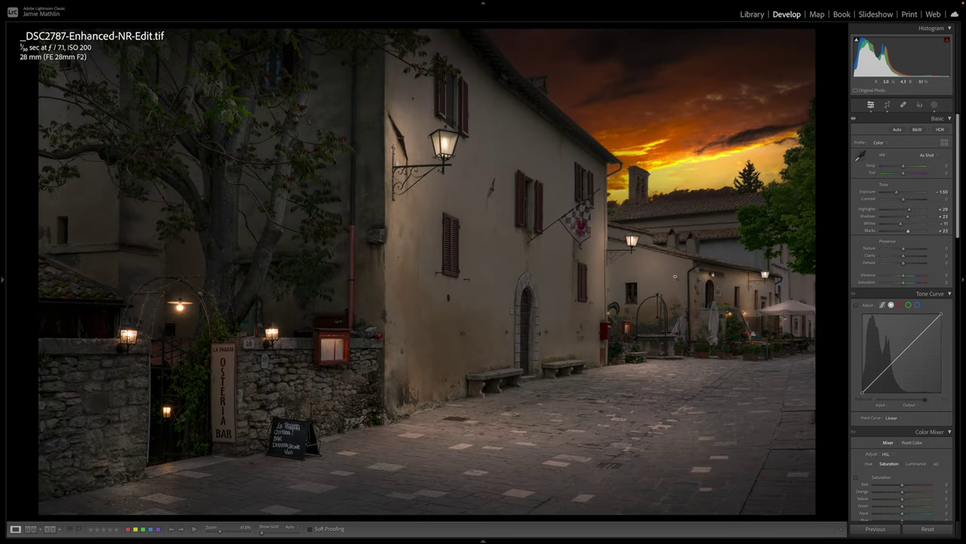
pyautogui.click(905, 200)
pyautogui.moveTo(905, 200); pyautogui.dragTo(898, 195)
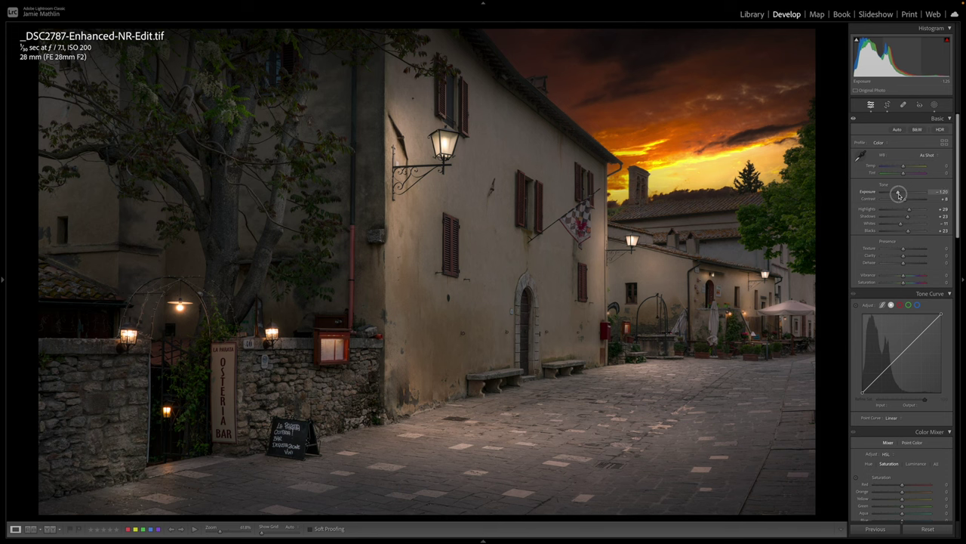
# - Set the whole photo's clarity to 17 and fine-tune its texture and contrast
pyautogui.scroll(-6, 902, 249)
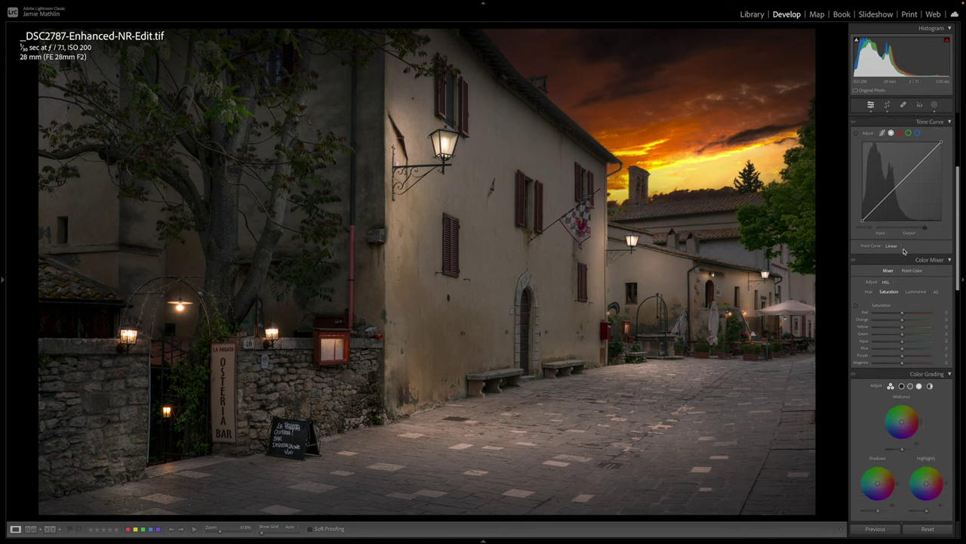
pyautogui.scroll(-5, 901, 251)
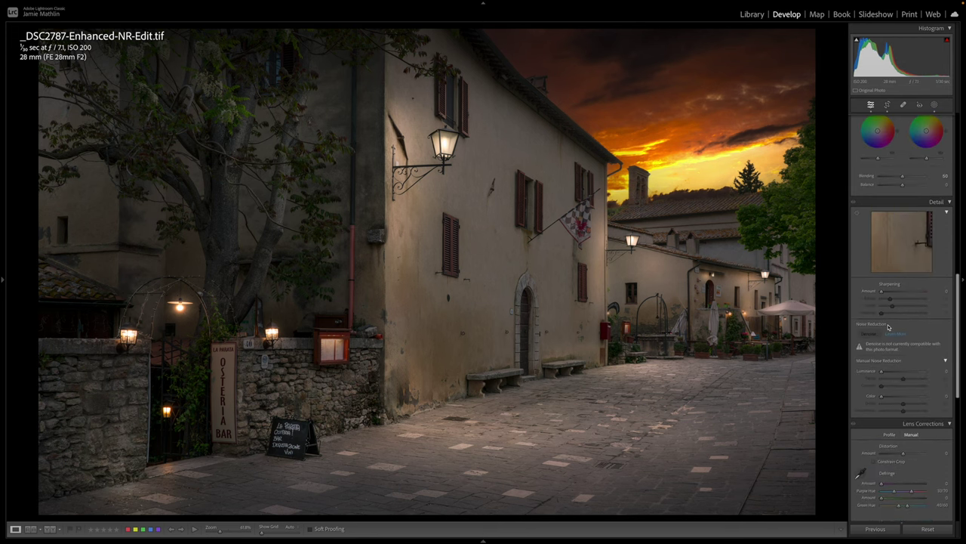
pyautogui.scroll(8, 902, 355)
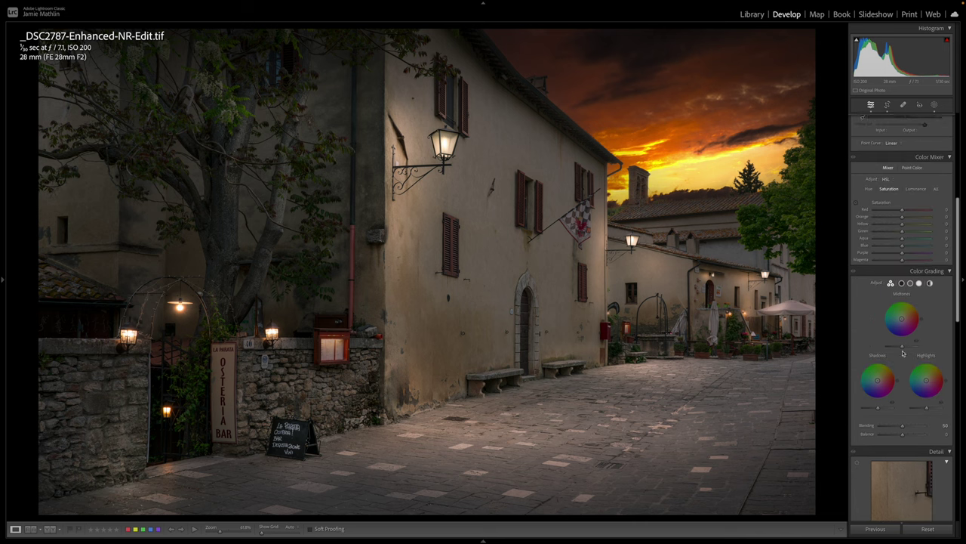
pyautogui.scroll(4, 903, 352)
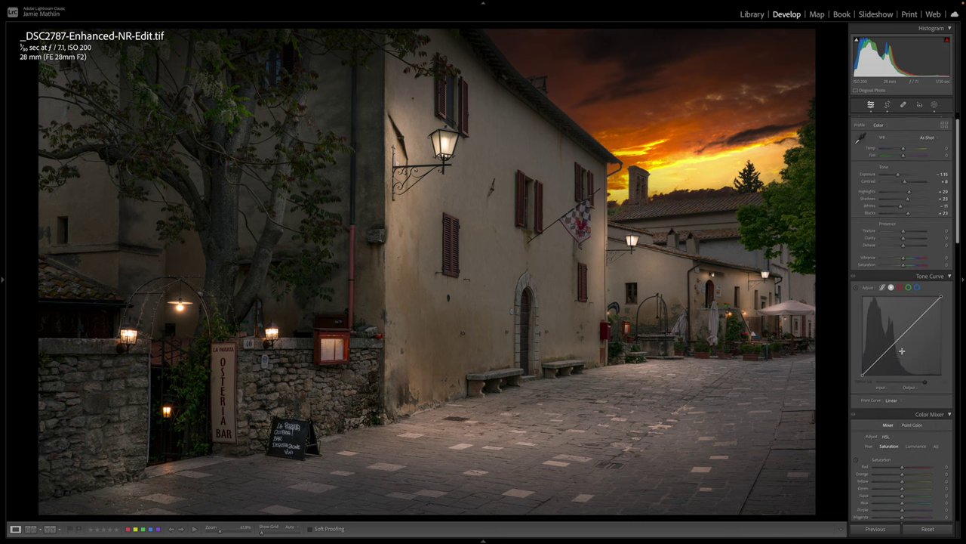
pyautogui.click(908, 255)
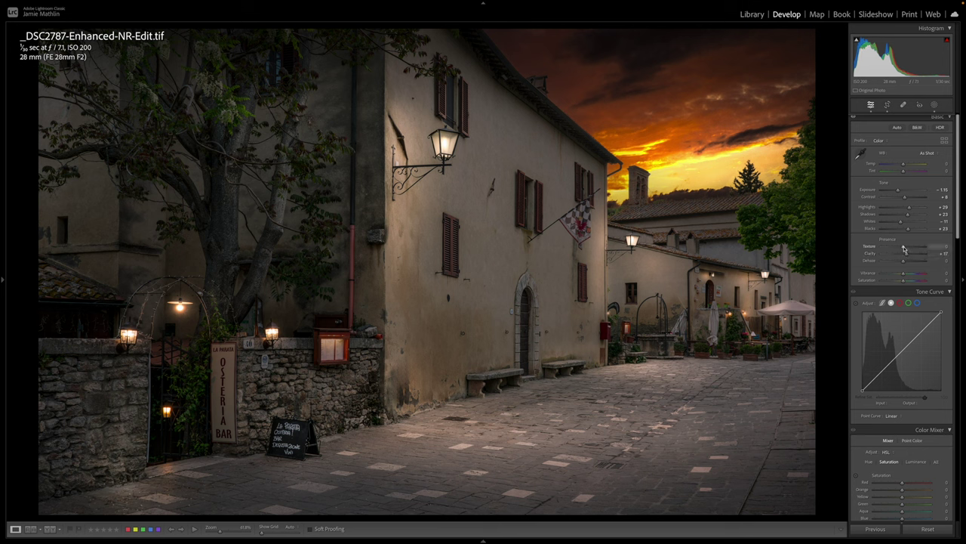
pyautogui.click(904, 248)
pyautogui.click(906, 198)
pyautogui.moveTo(907, 199); pyautogui.dragTo(905, 198)
# - Add a linear gradient mask running diagonally from the photo's upper-left corner across the tree and set its exposure to -0.98
pyautogui.click(935, 104)
pyautogui.click(883, 128)
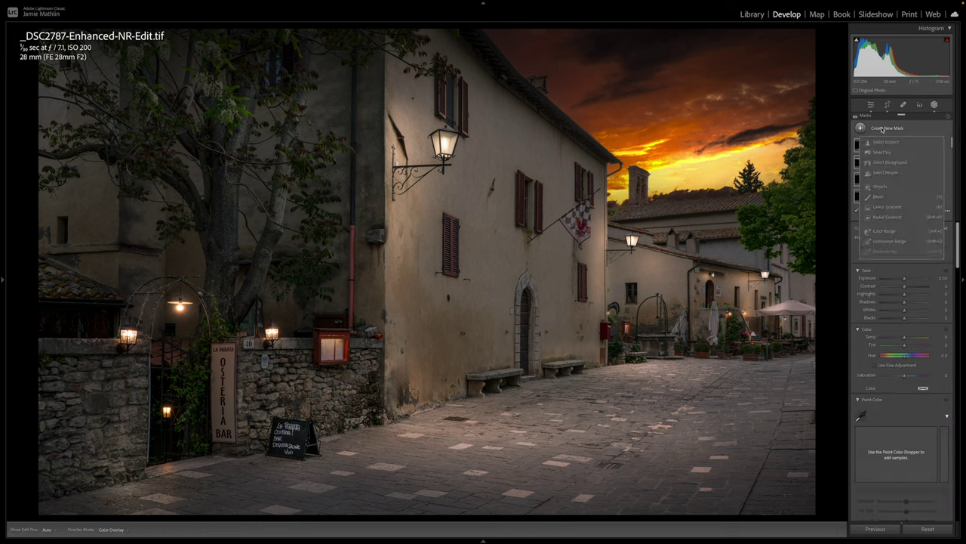
pyautogui.click(883, 209)
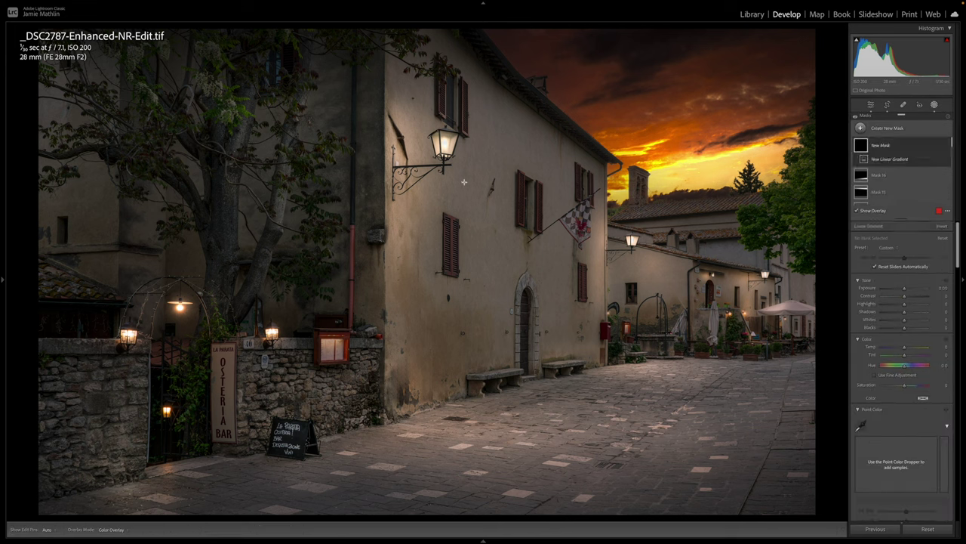
pyautogui.moveTo(102, 50)
pyautogui.mouseDown()
pyautogui.moveTo(297, 233)
pyautogui.moveTo(297, 259)
pyautogui.mouseUp()
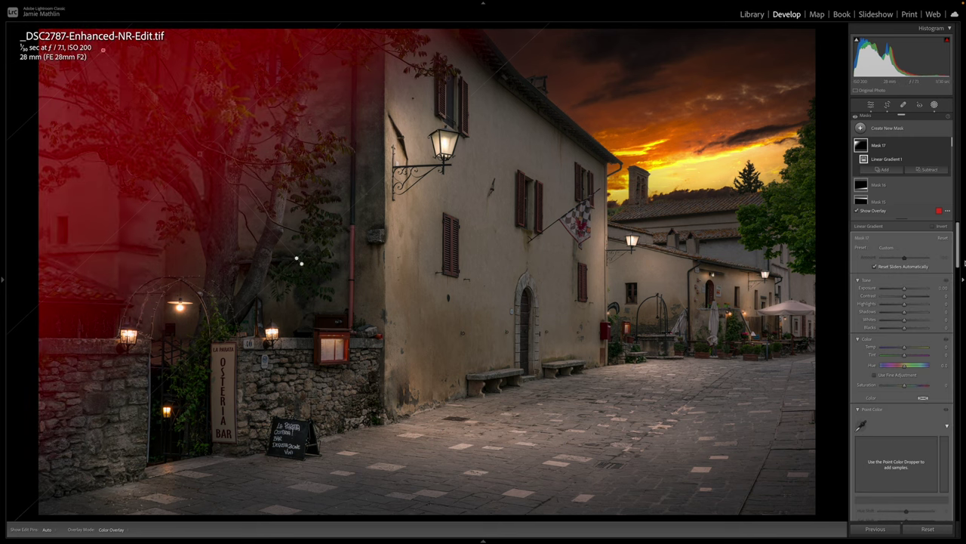
pyautogui.moveTo(904, 289); pyautogui.dragTo(900, 290)
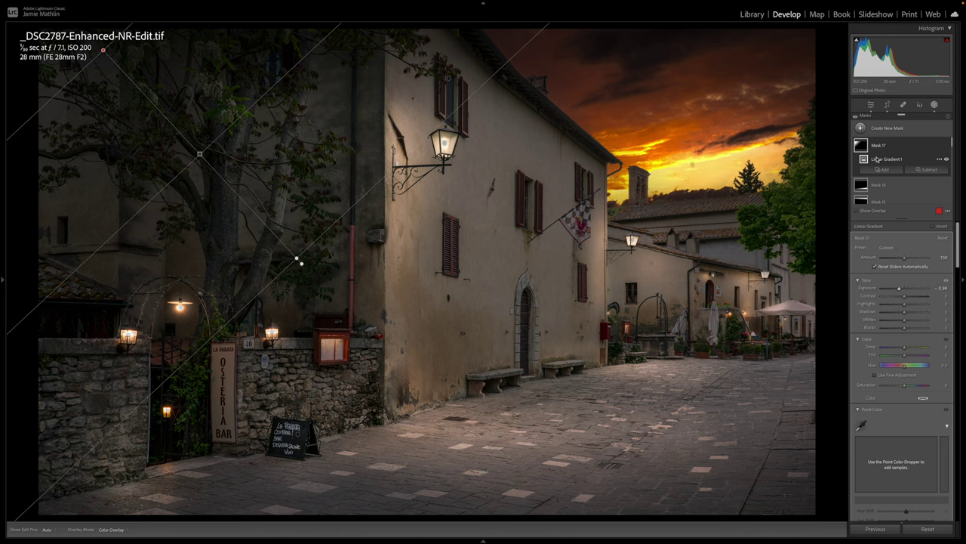
# - Add a second, smaller diagonal linear gradient mask on the photo's upper-left corner, set its exposure to -1.44, and leave masking
pyautogui.click(881, 129)
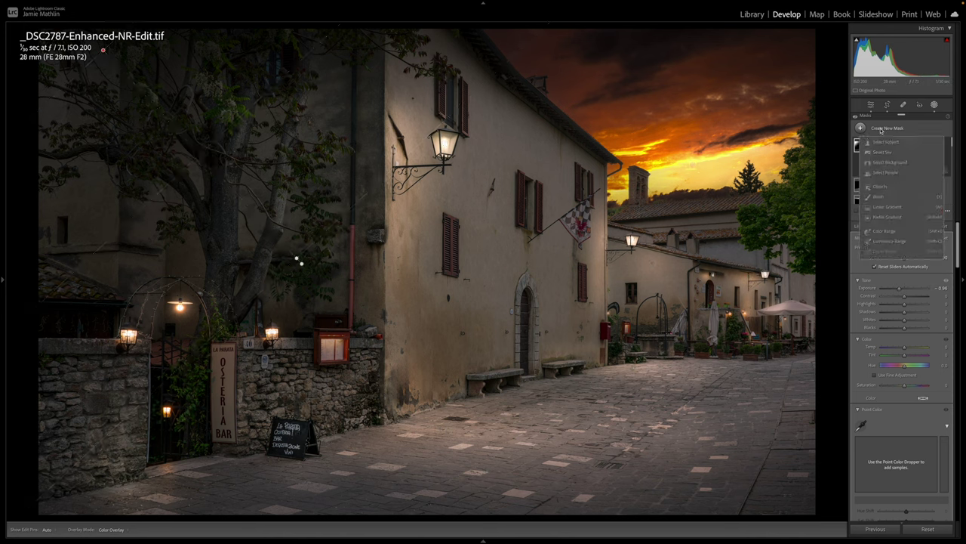
pyautogui.click(886, 207)
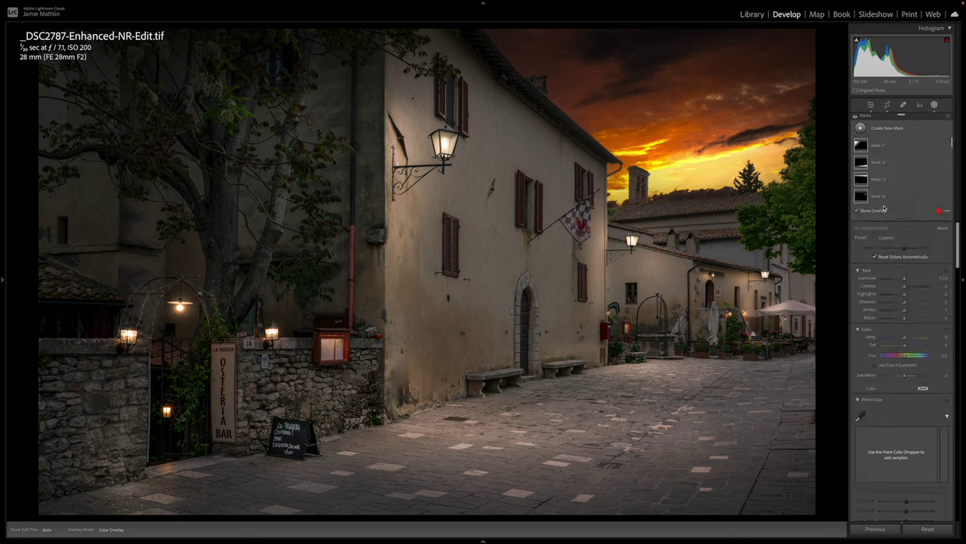
pyautogui.moveTo(47, 66); pyautogui.dragTo(135, 155)
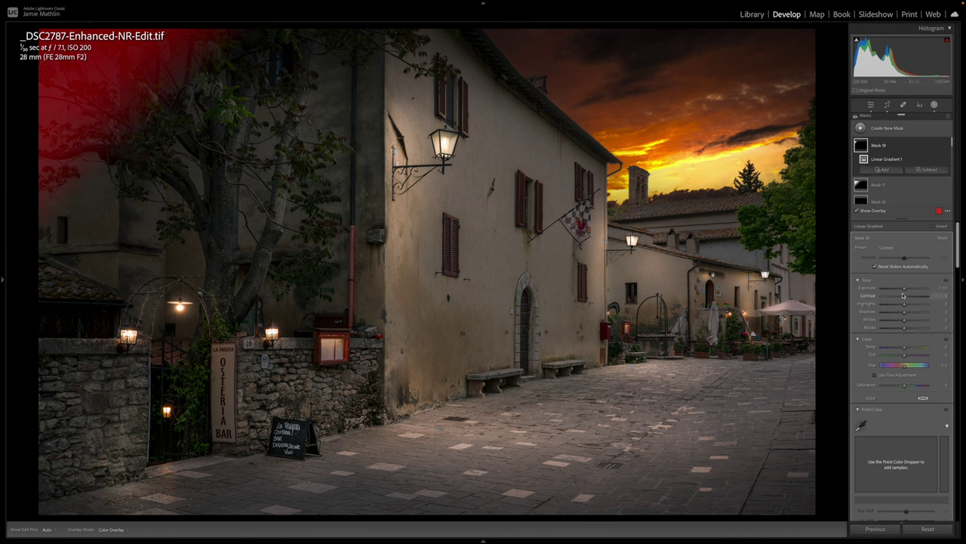
pyautogui.moveTo(904, 288); pyautogui.dragTo(895, 290)
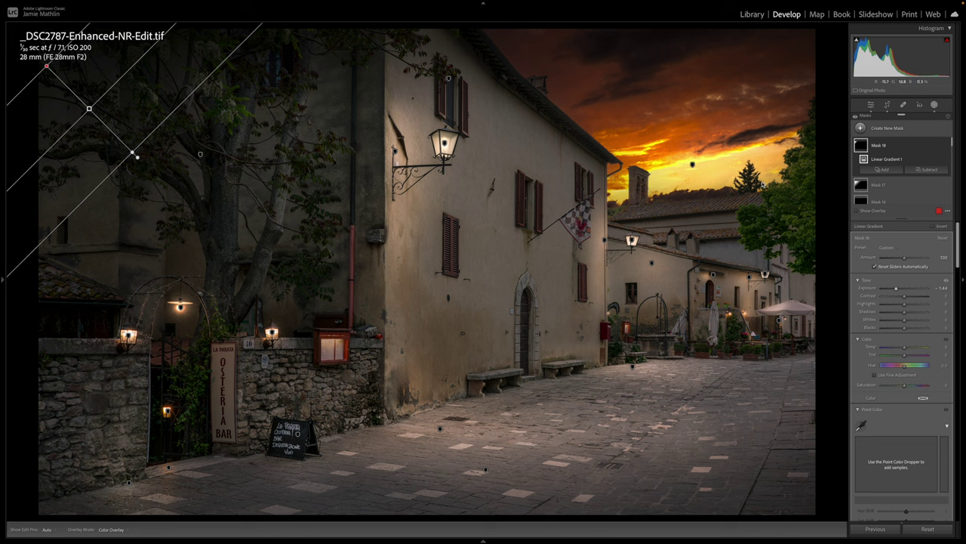
pyautogui.click(933, 105)
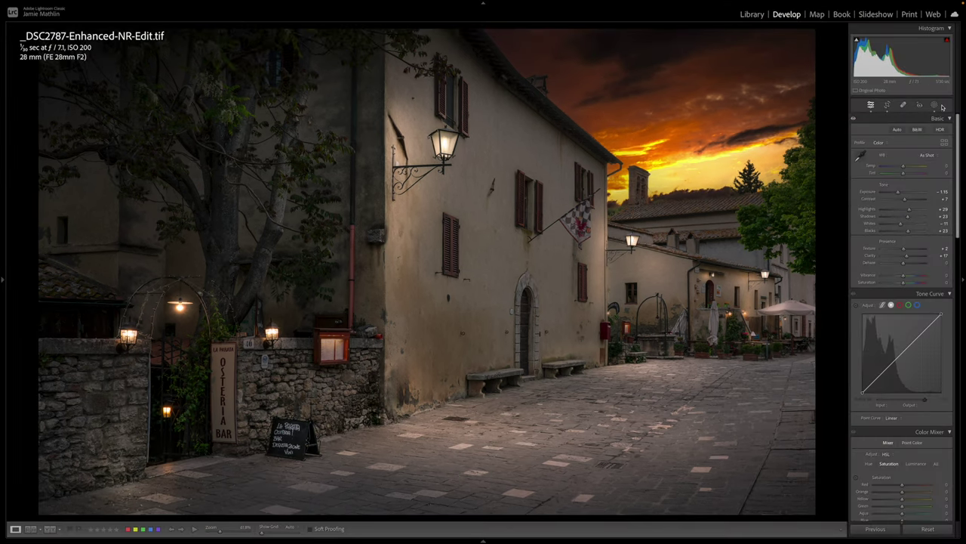
# - Reopen masking and slightly lower the exposure of Mask 6 on the middle wall lamp beside the large building
pyautogui.hotkey('shift', 'w')
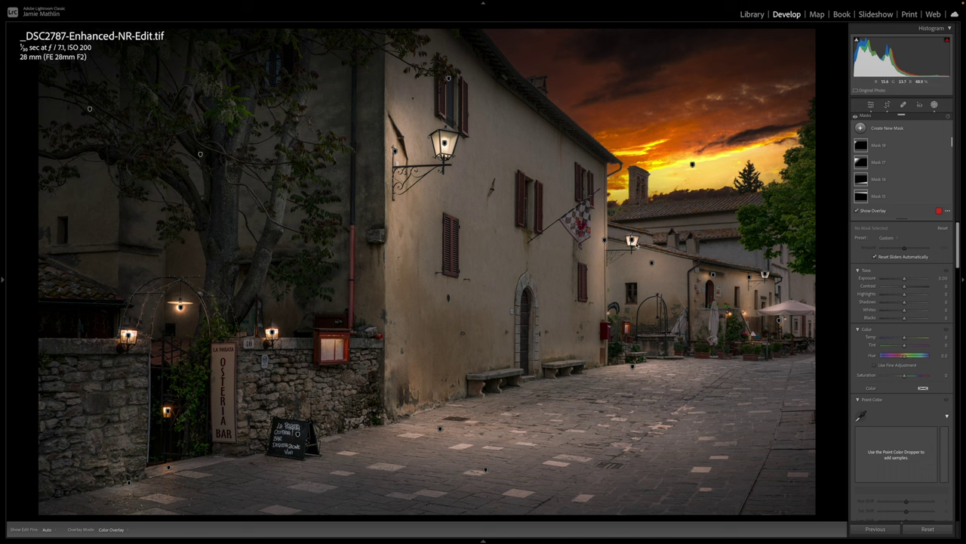
pyautogui.click(633, 241)
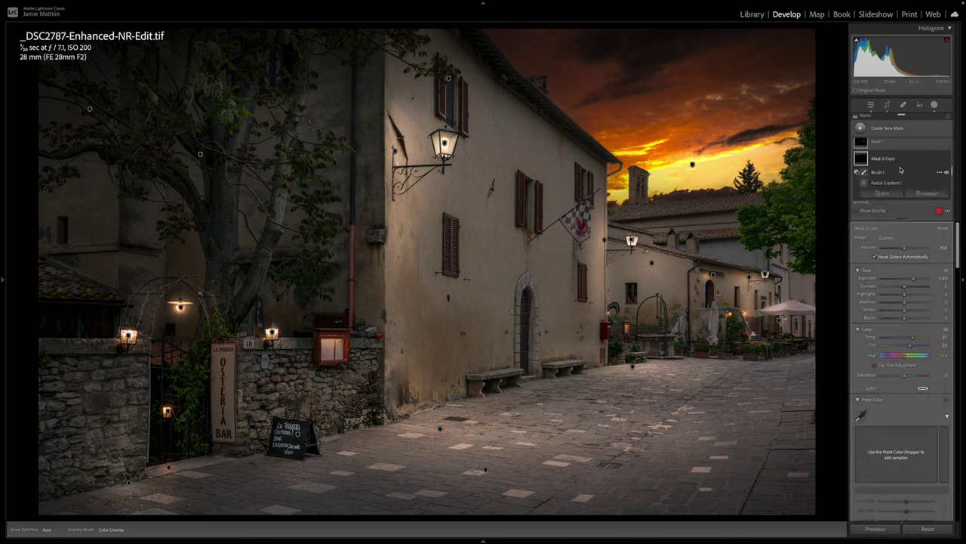
pyautogui.scroll(-1, 900, 171)
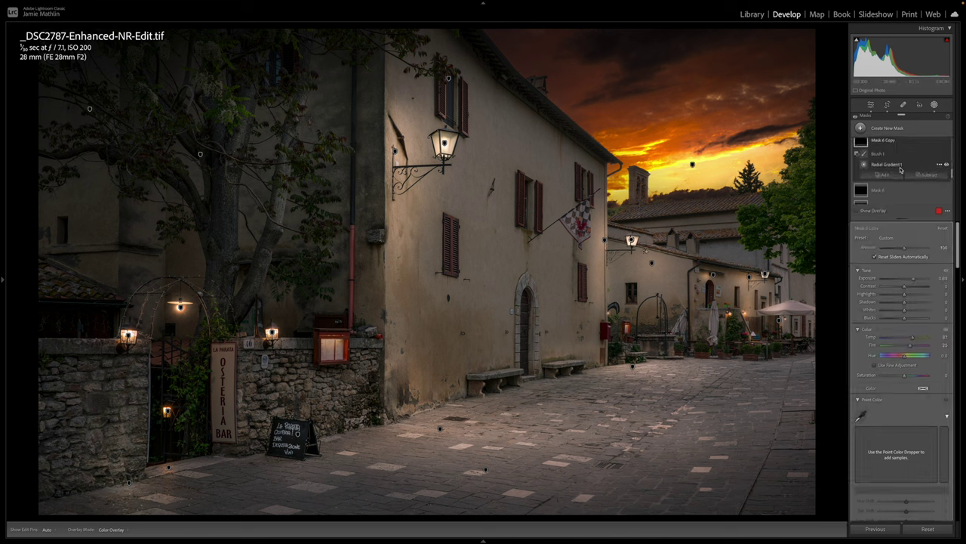
pyautogui.click(866, 190)
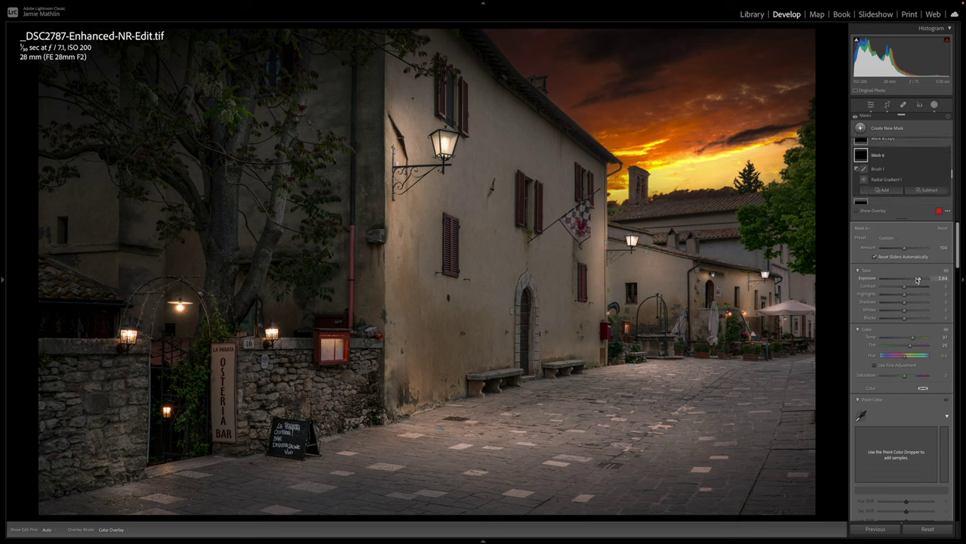
pyautogui.moveTo(918, 280); pyautogui.dragTo(916, 279)
# - Set the exposure of Mask 10 on the farthest wall lamp to 1.82
pyautogui.click(765, 277)
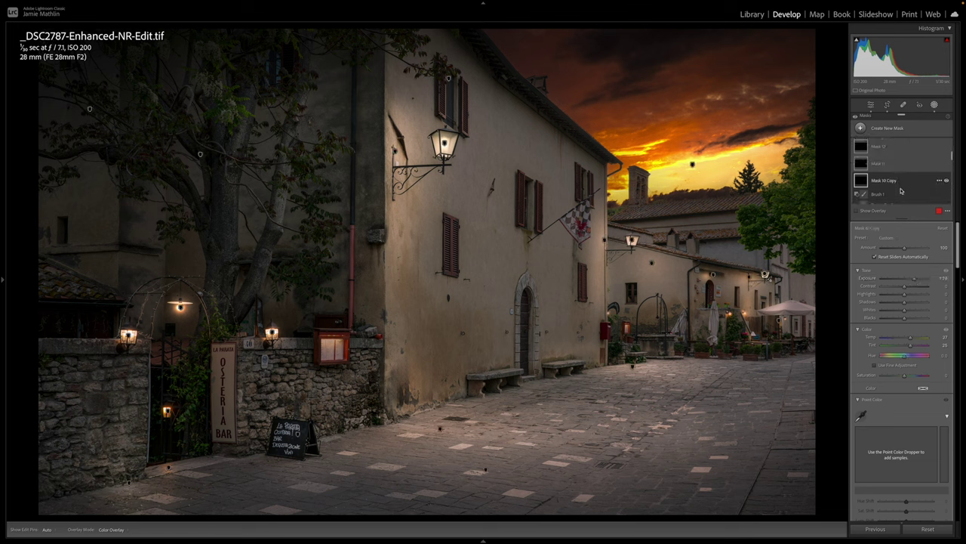
pyautogui.scroll(-3, 901, 191)
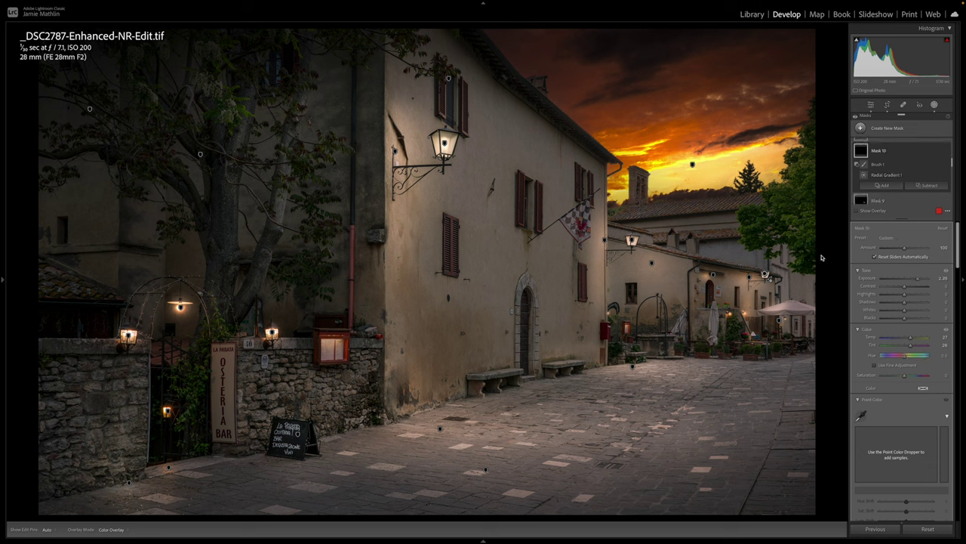
pyautogui.moveTo(917, 279); pyautogui.dragTo(914, 279)
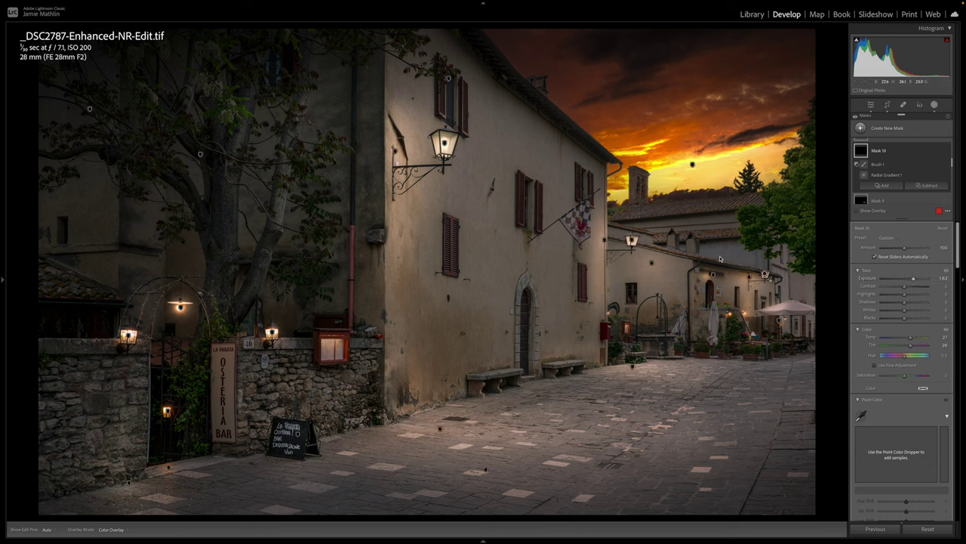